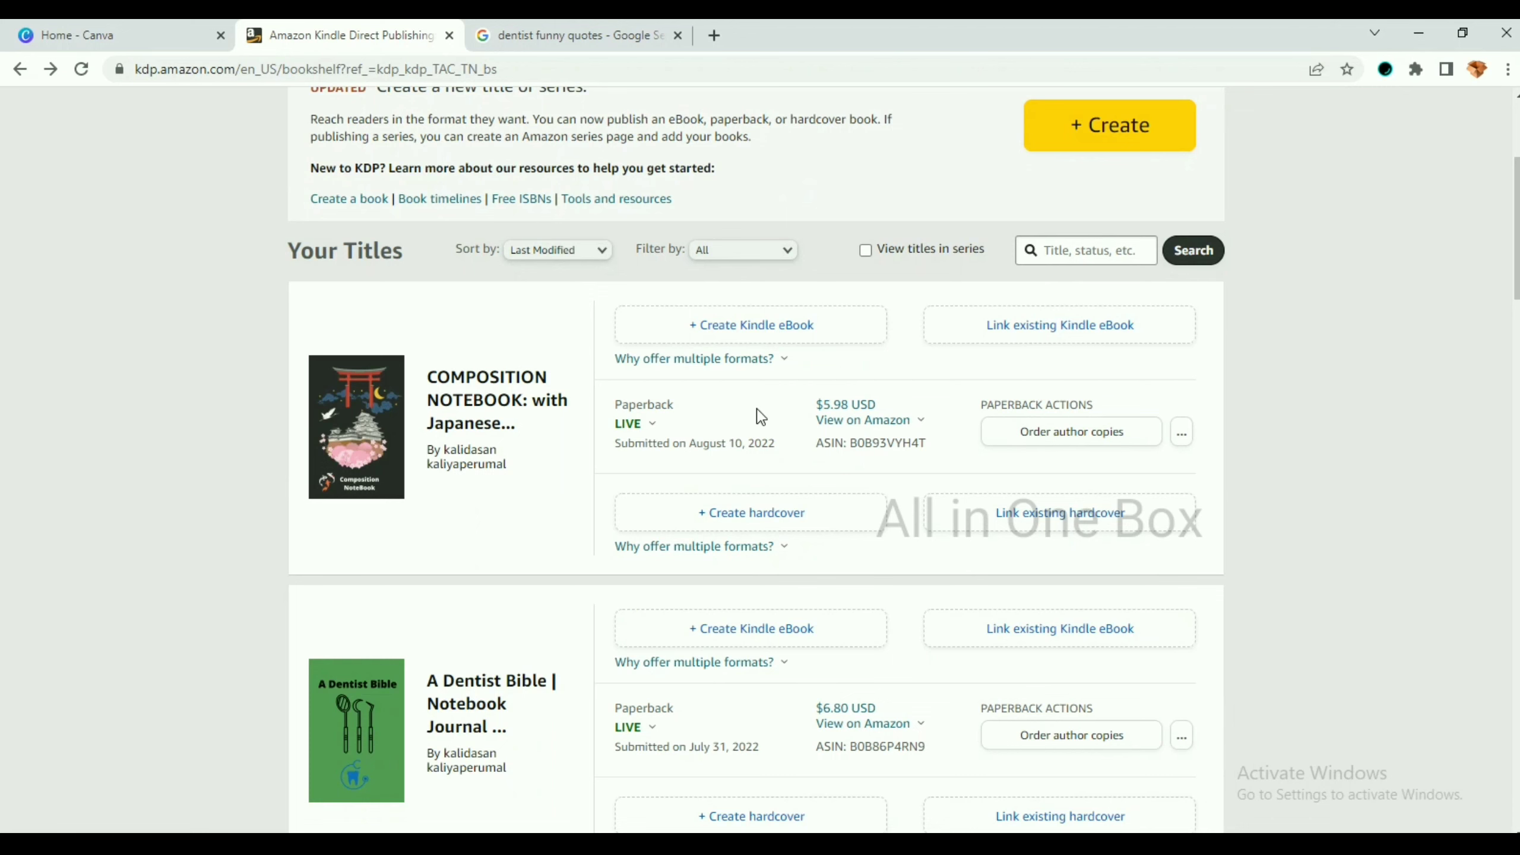
# - Switch to Canva and create a new custom-size design 12.52 in wide and 9.25 in high
pyautogui.click(193, 26)
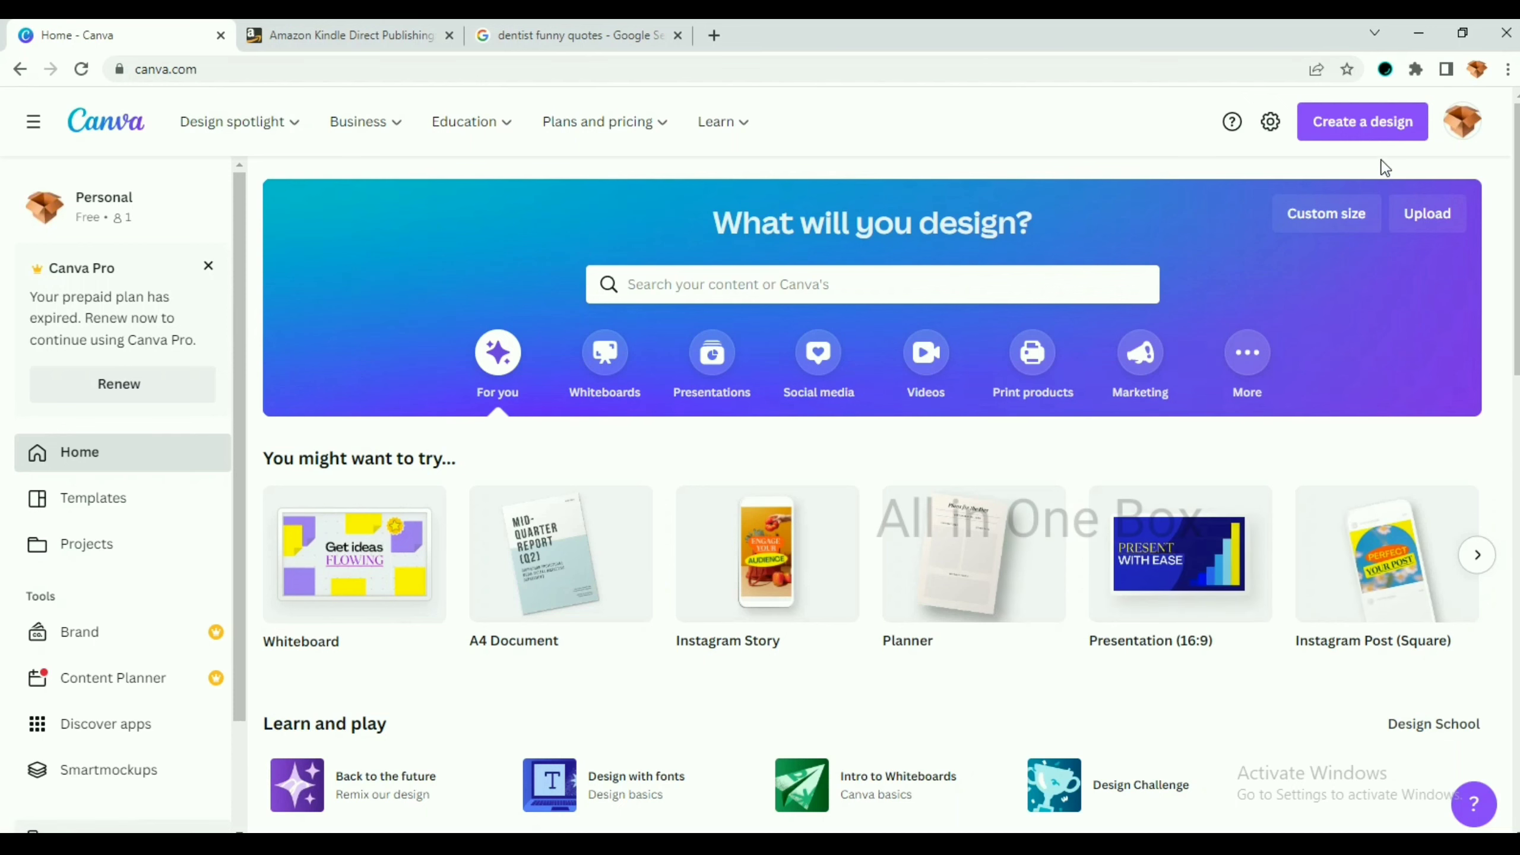
pyautogui.click(1346, 140)
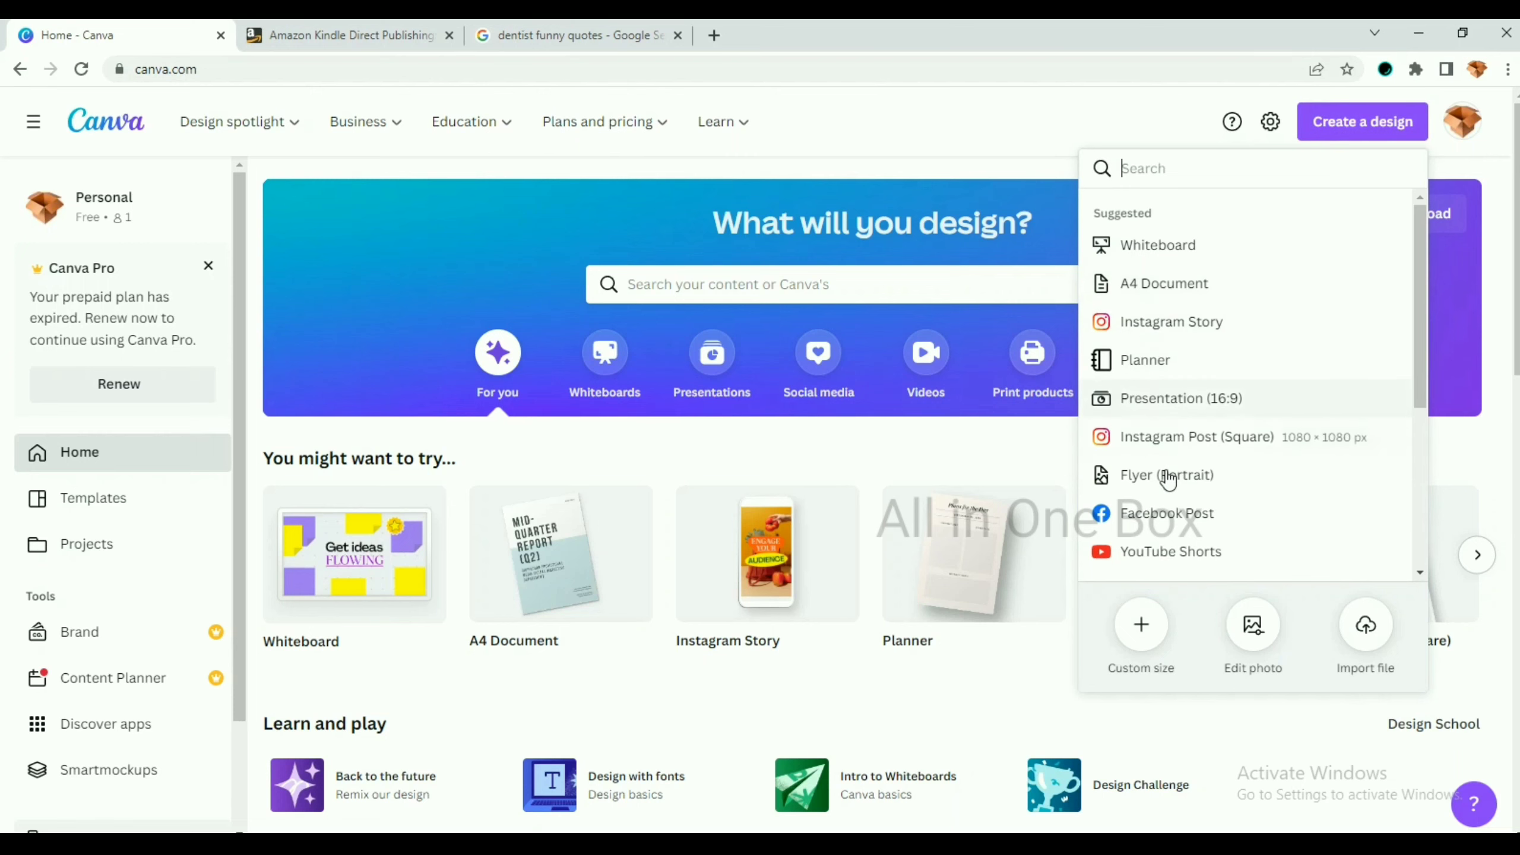
pyautogui.click(1140, 635)
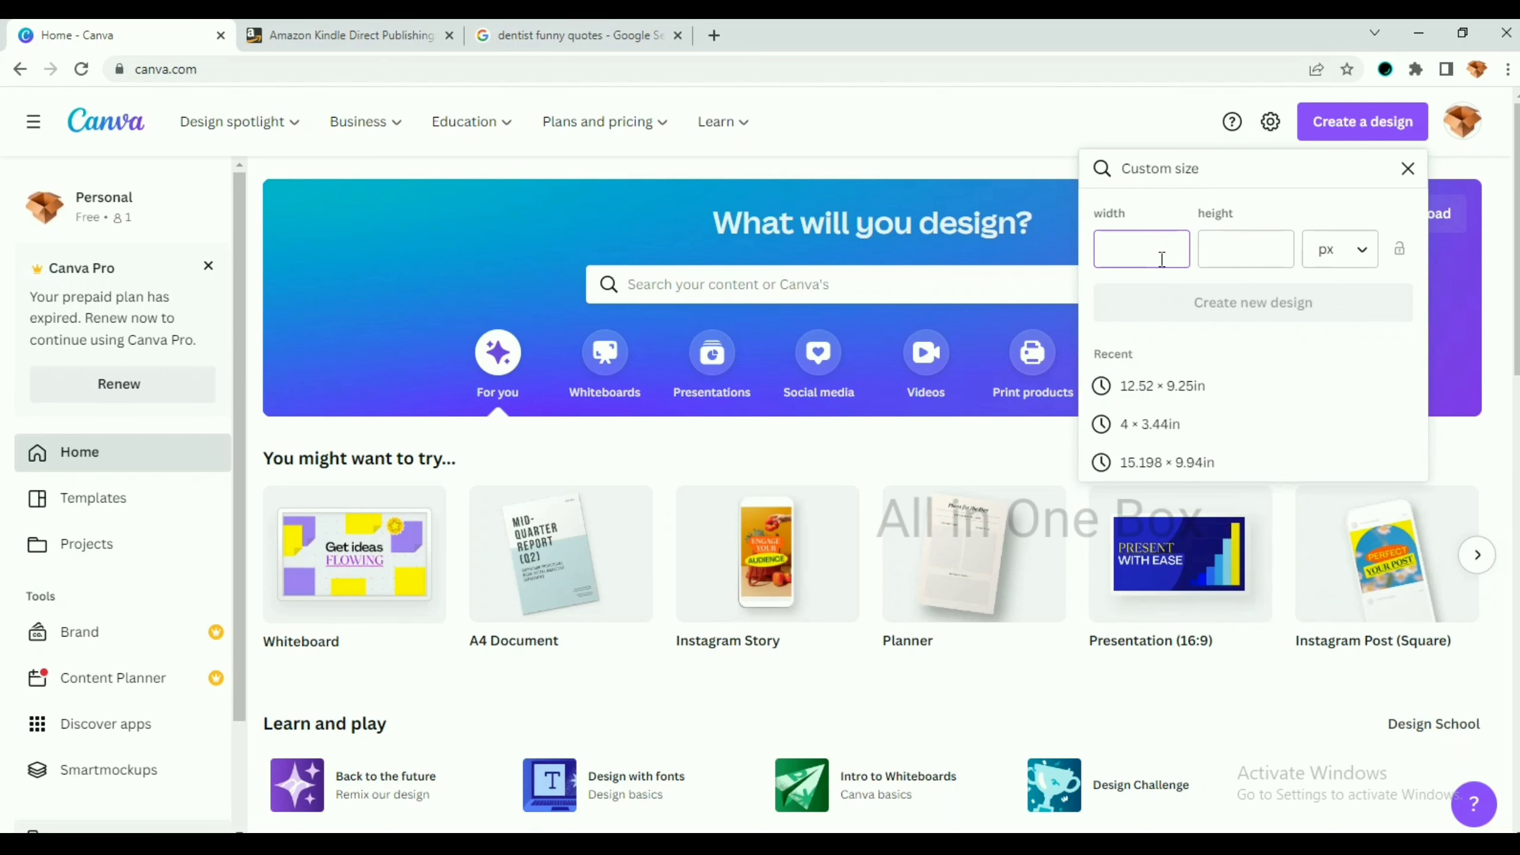
pyautogui.click(1352, 256)
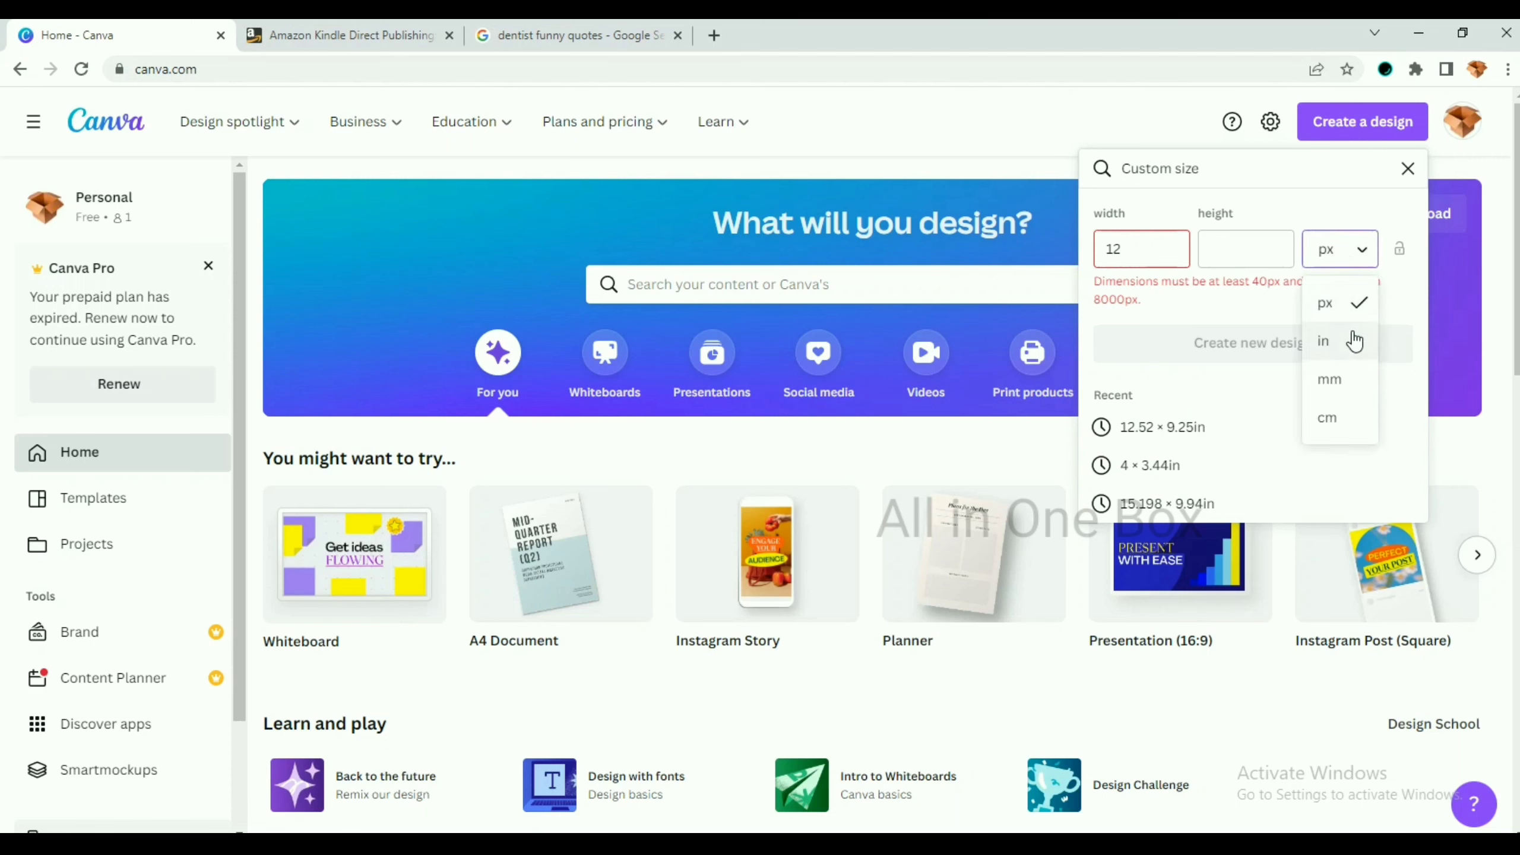
pyautogui.click(1353, 340)
pyautogui.click(1154, 244)
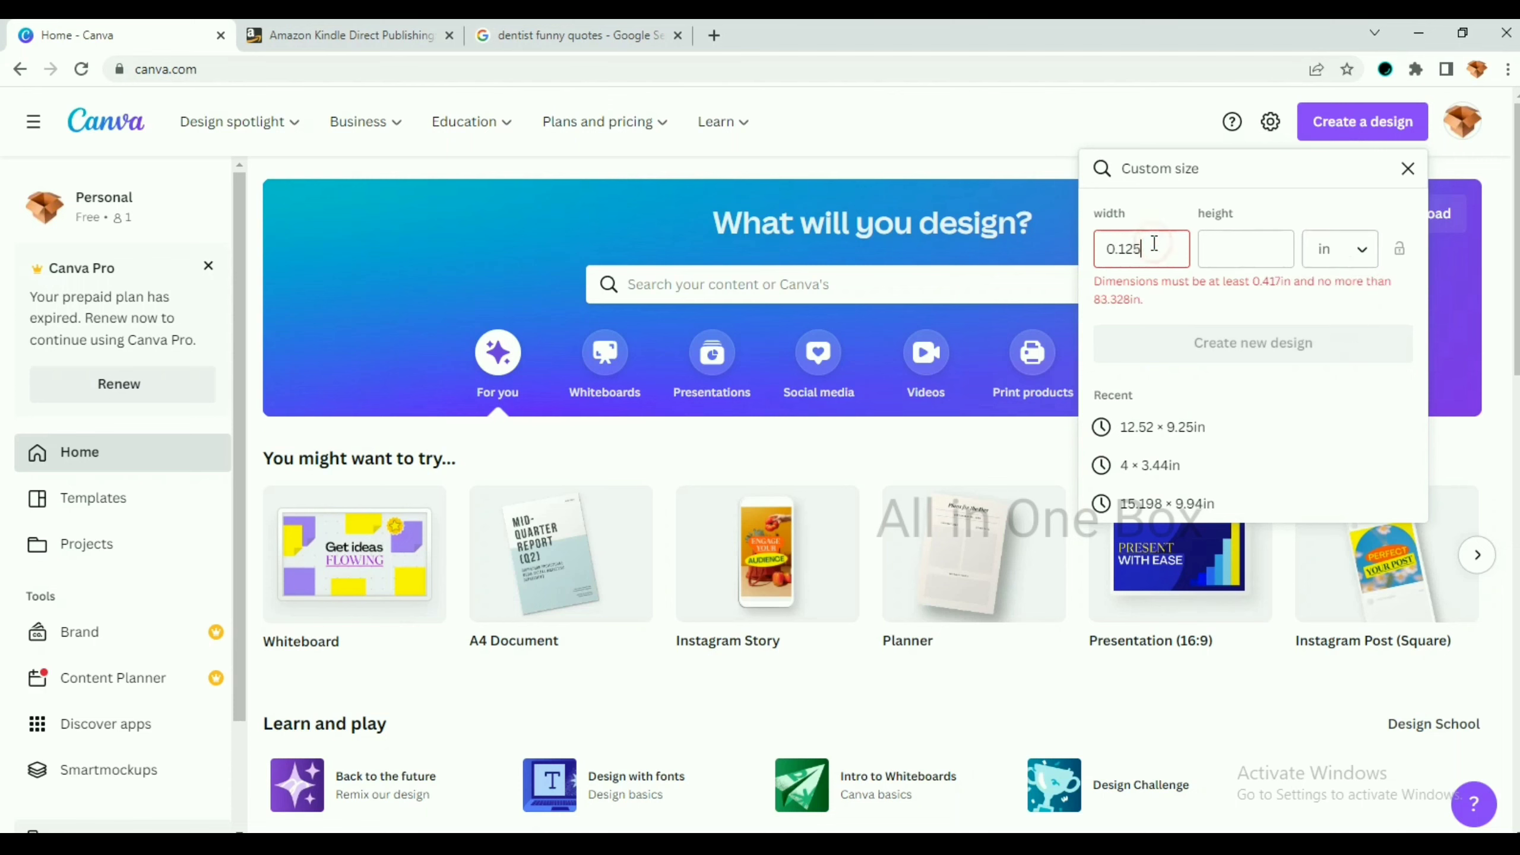
pyautogui.press('BackSpace')
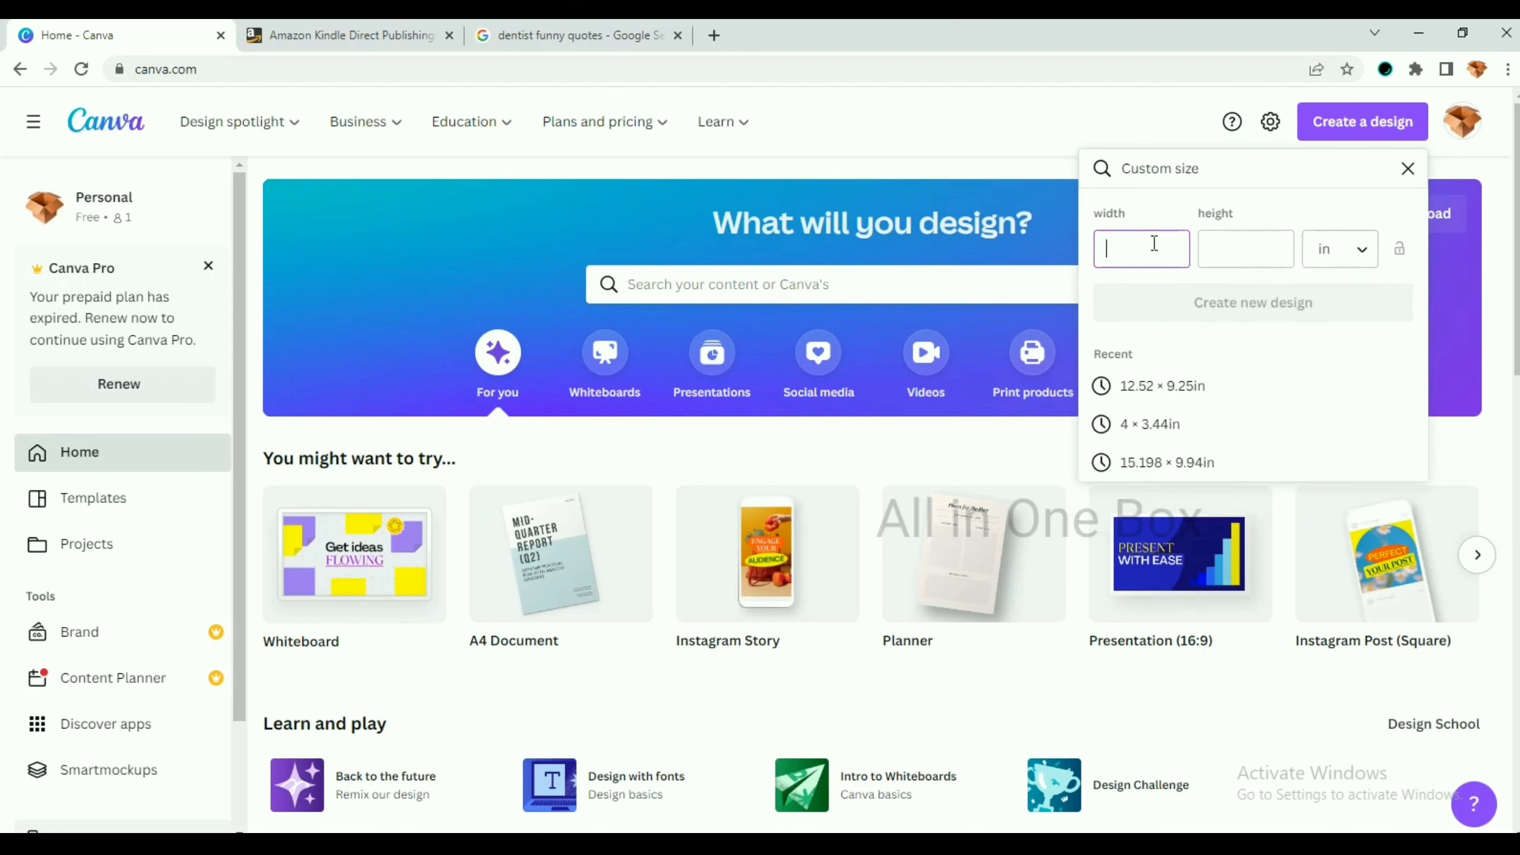
pyautogui.write('12.52')
pyautogui.click(1242, 258)
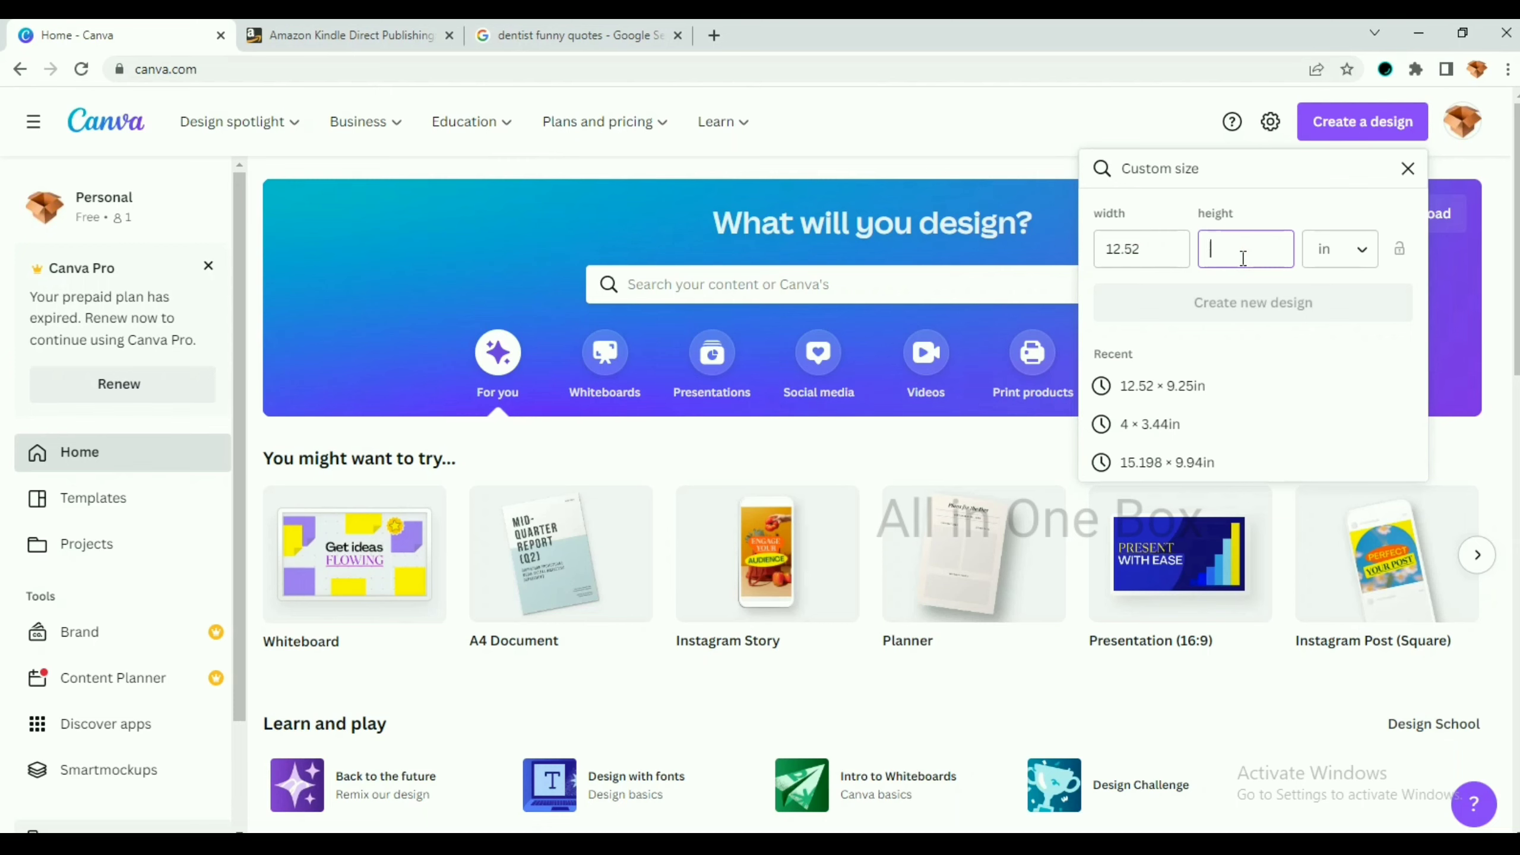
pyautogui.write('9.25')
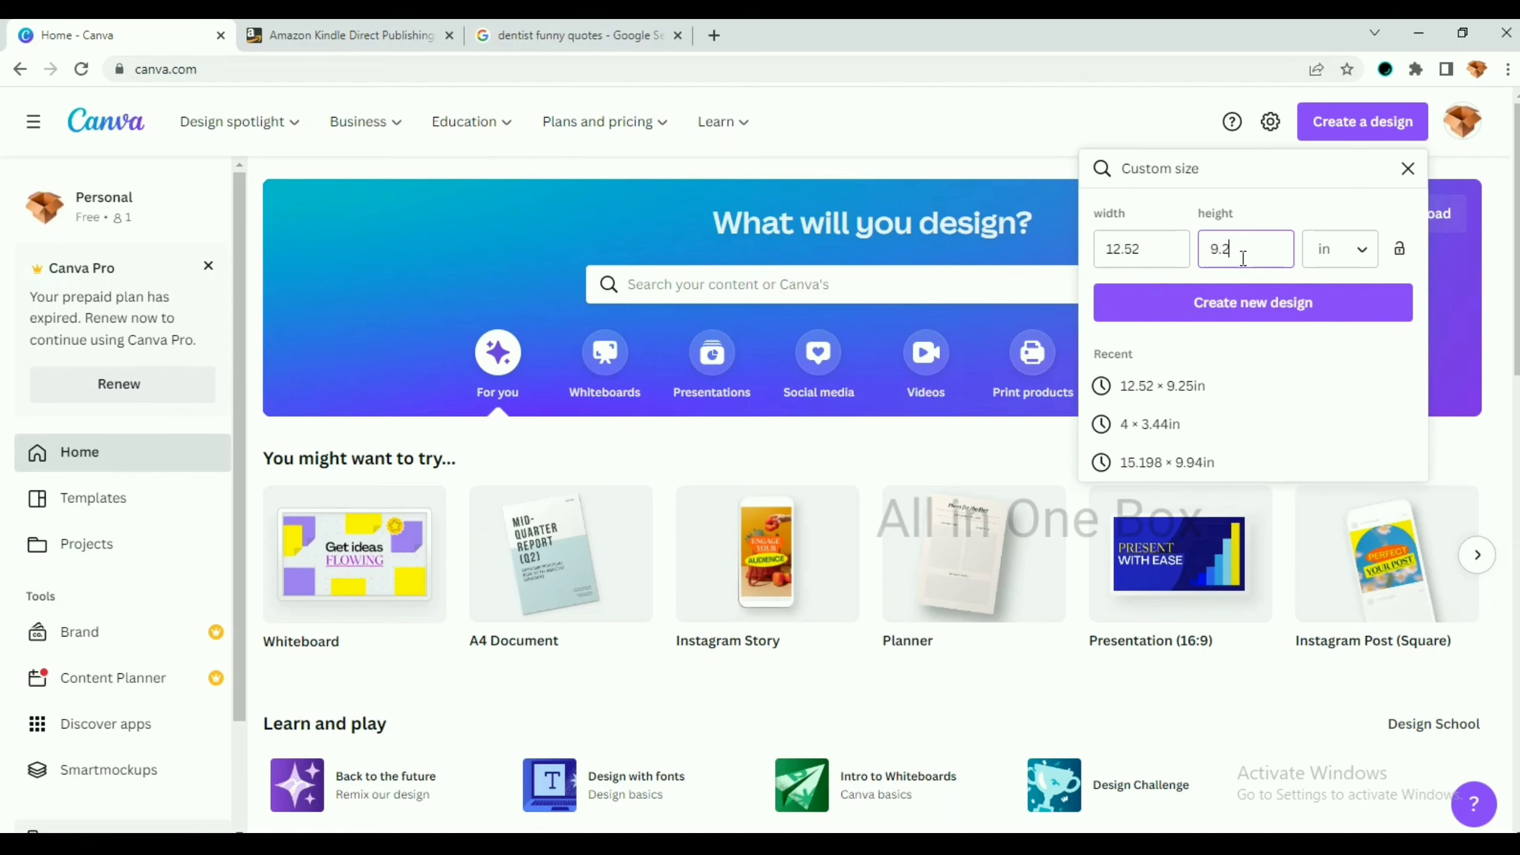
pyautogui.click(1251, 315)
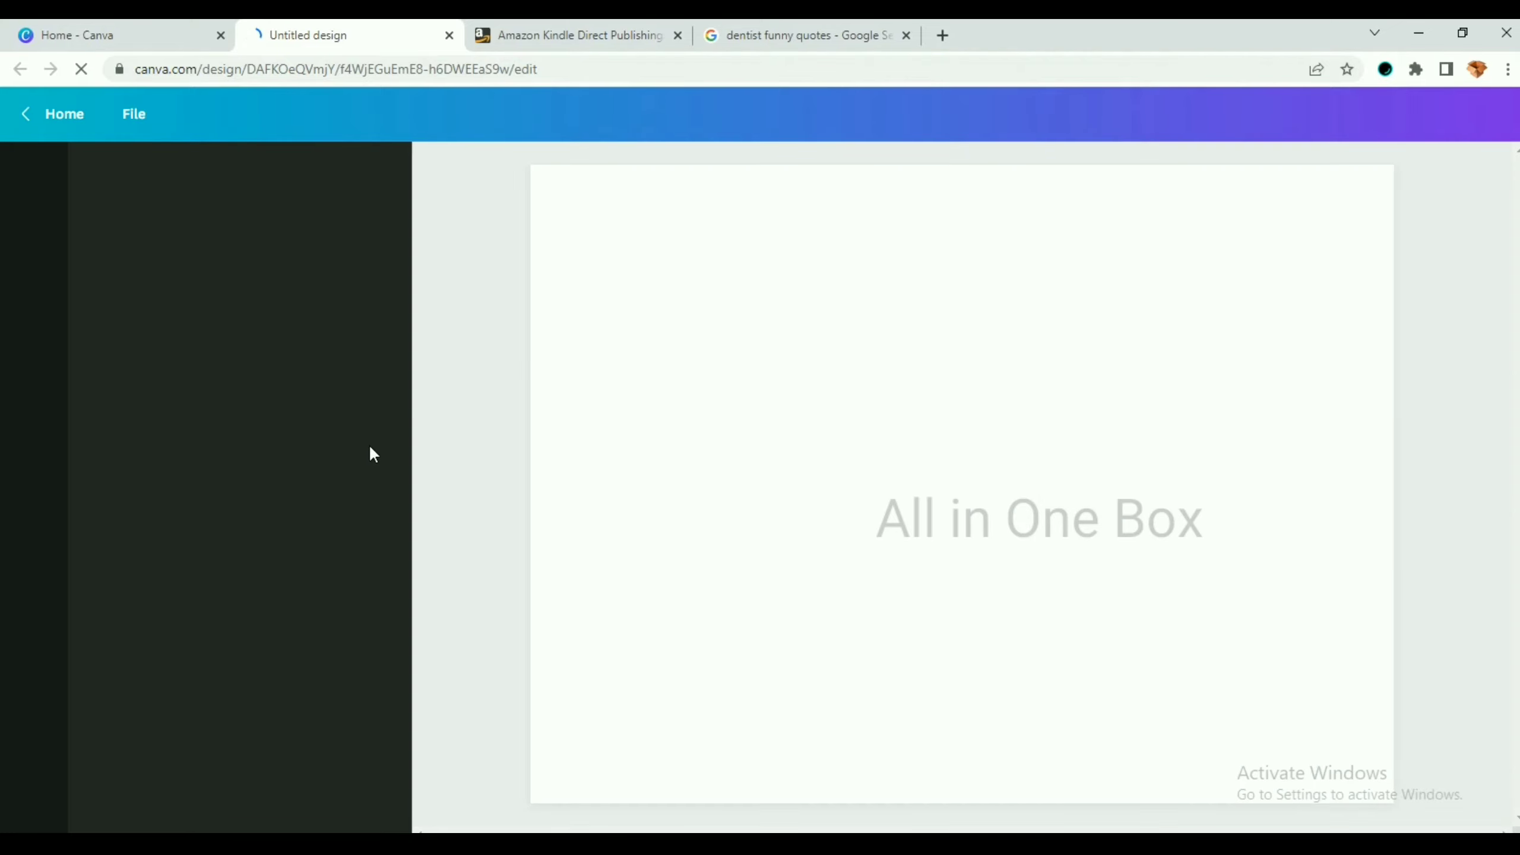
pyautogui.click(610, 32)
pyautogui.scroll(-6, 568, 586)
pyautogui.scroll(-8, 809, 444)
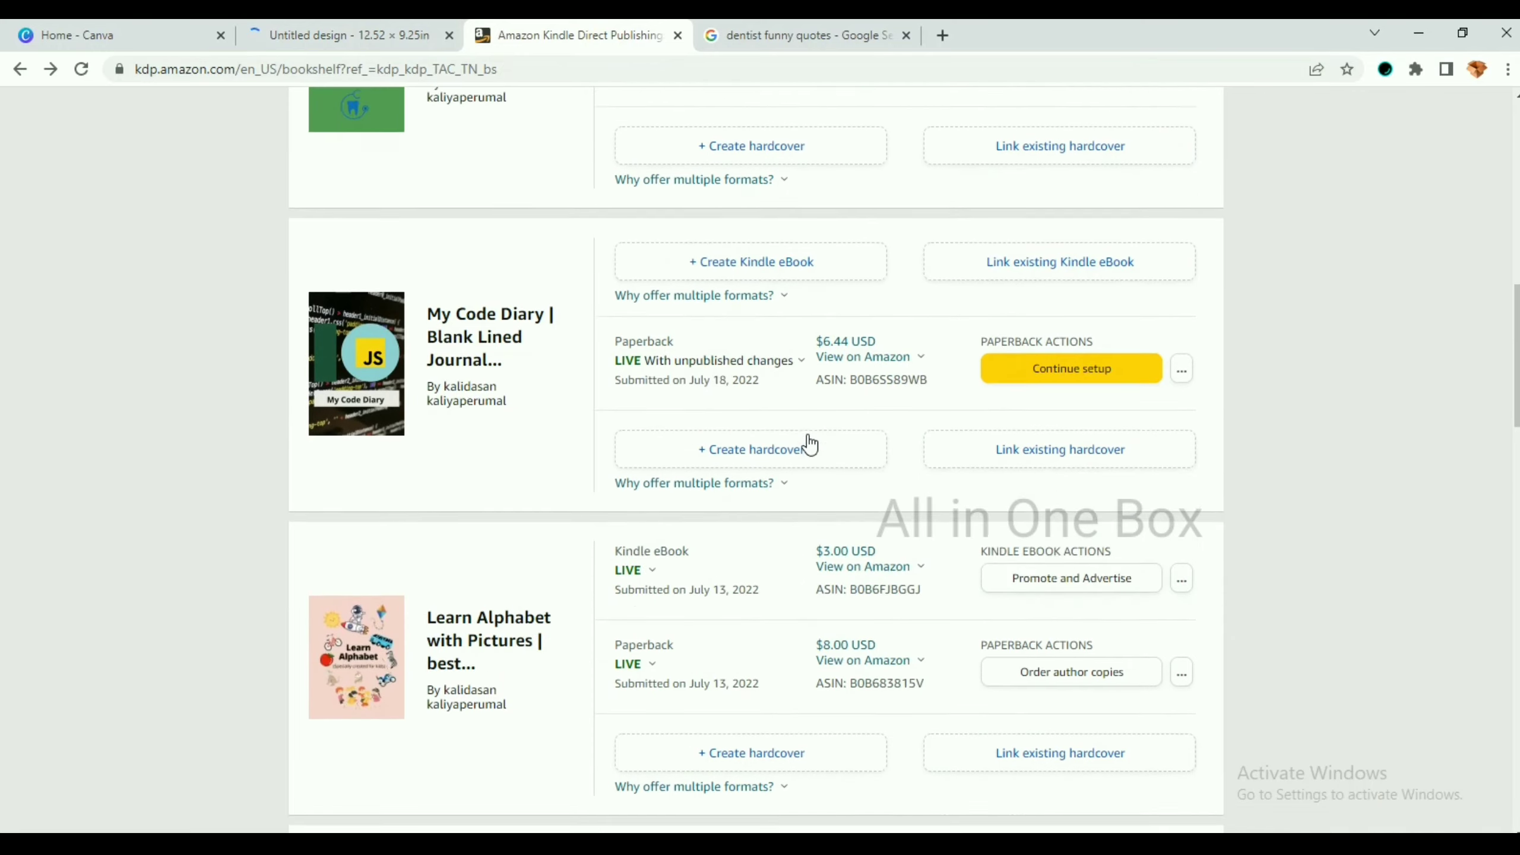
pyautogui.scroll(14, 809, 444)
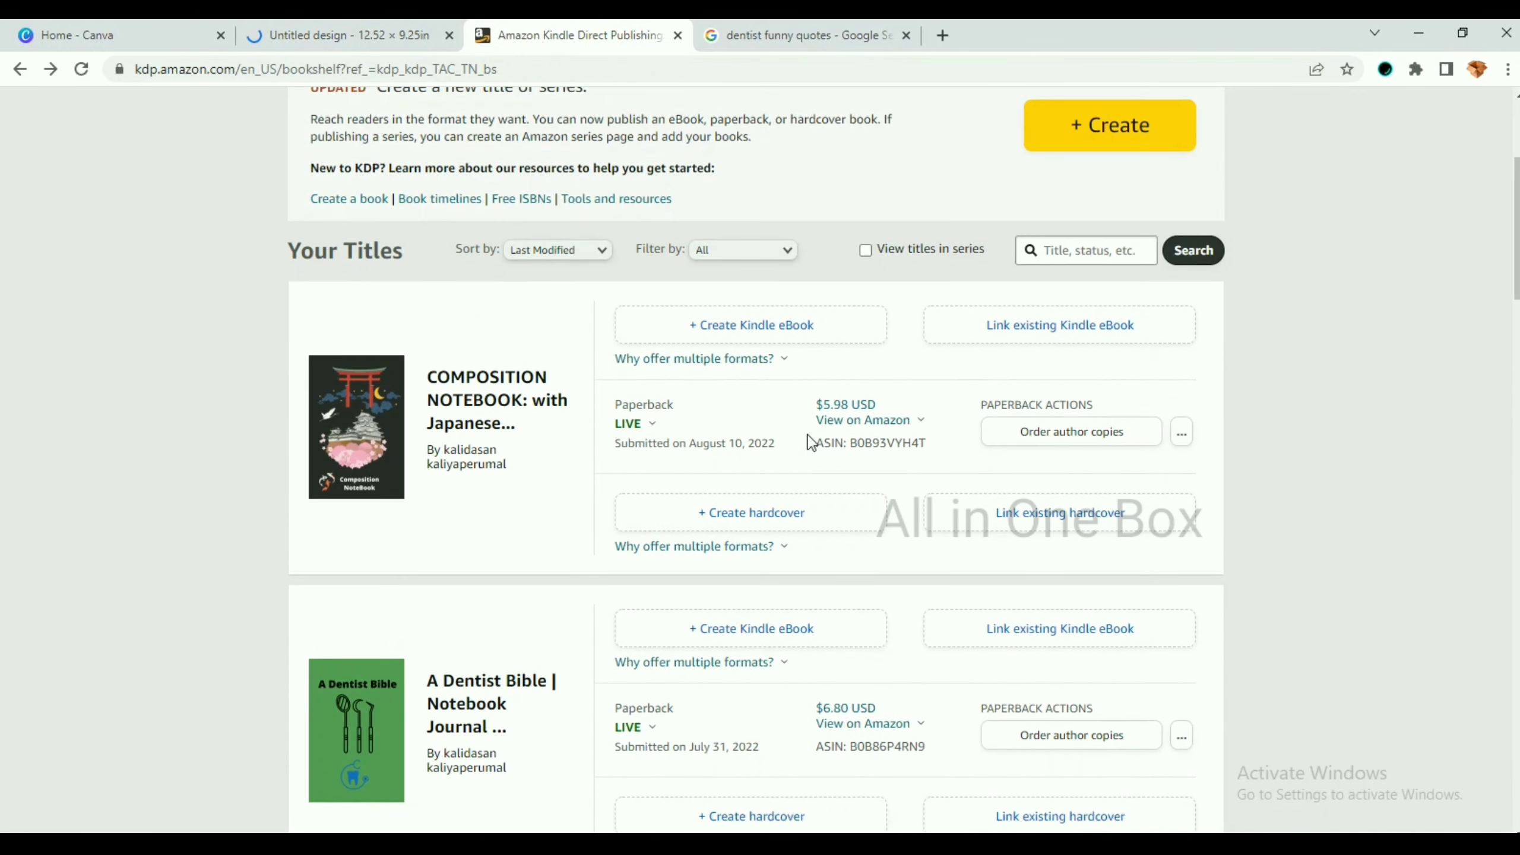
pyautogui.click(402, 30)
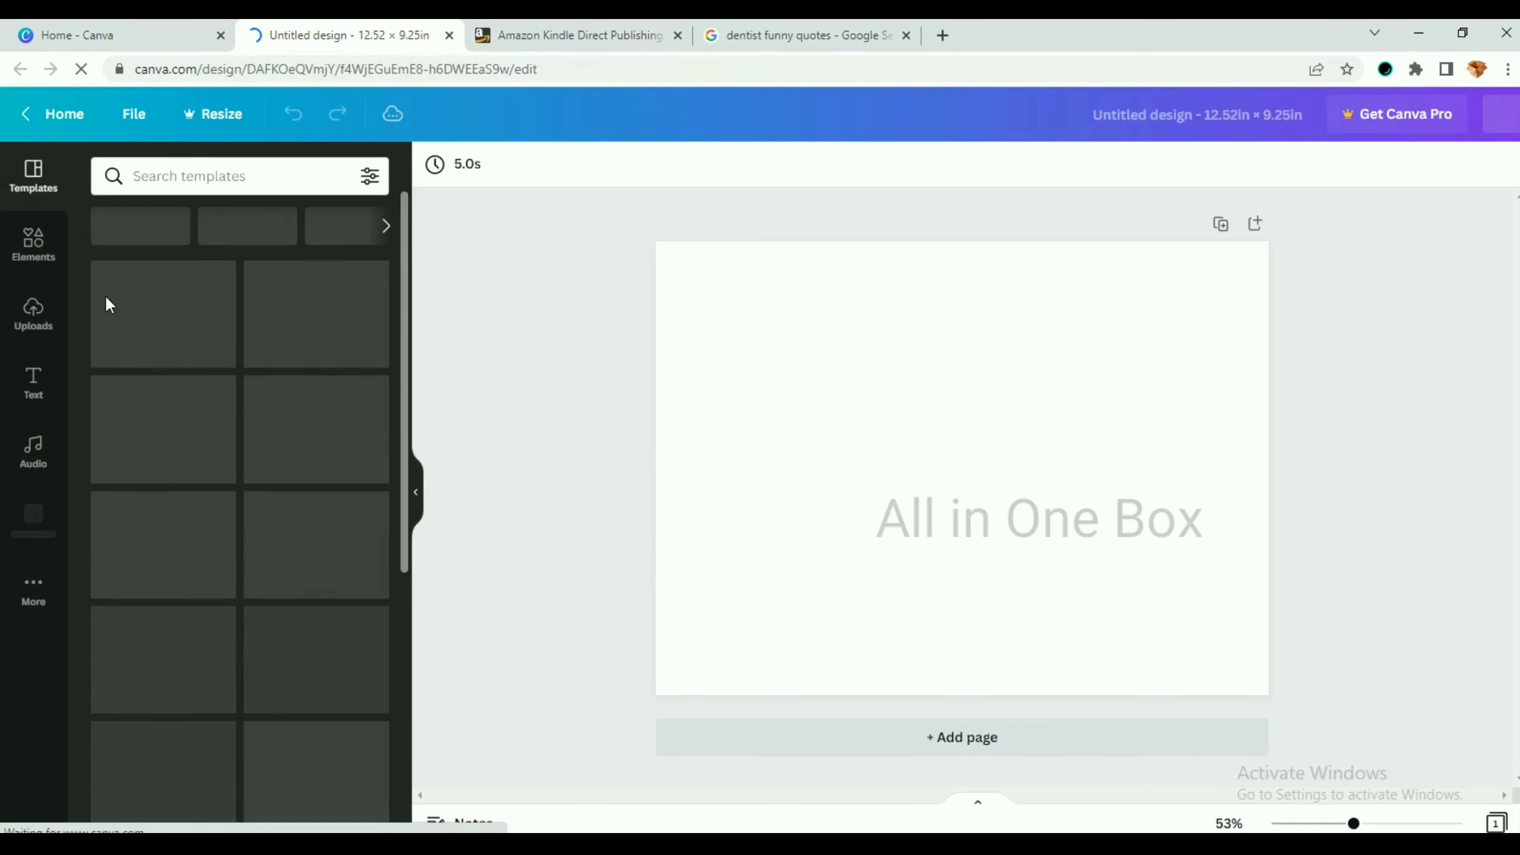
# - Place the uploaded 6" x 9" paperback cover template on the blank page and enlarge it to fill the whole page
pyautogui.click(33, 313)
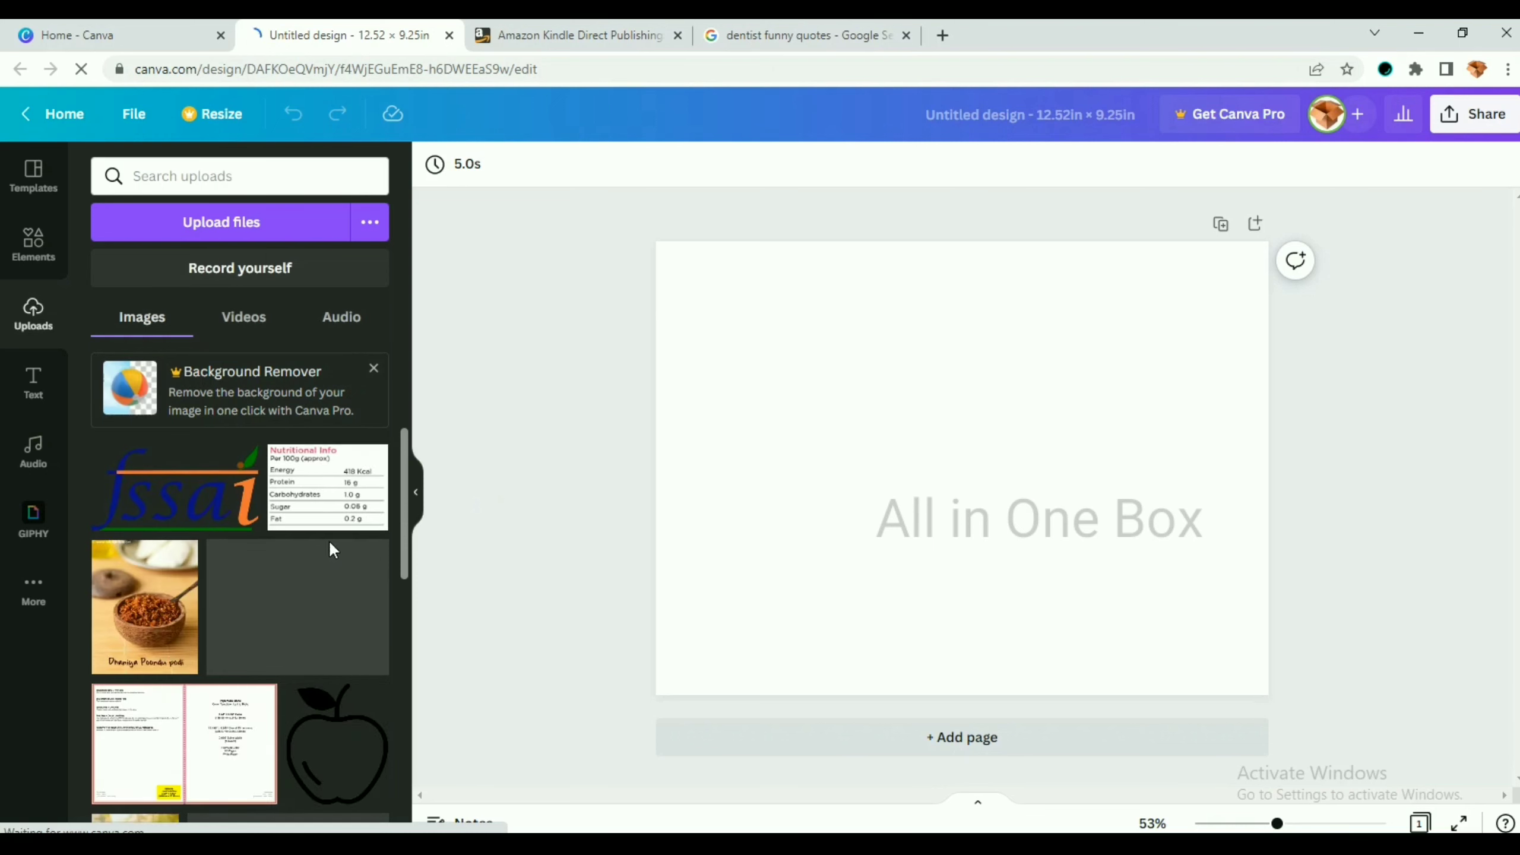
pyautogui.scroll(-1, 321, 539)
pyautogui.scroll(1, 321, 549)
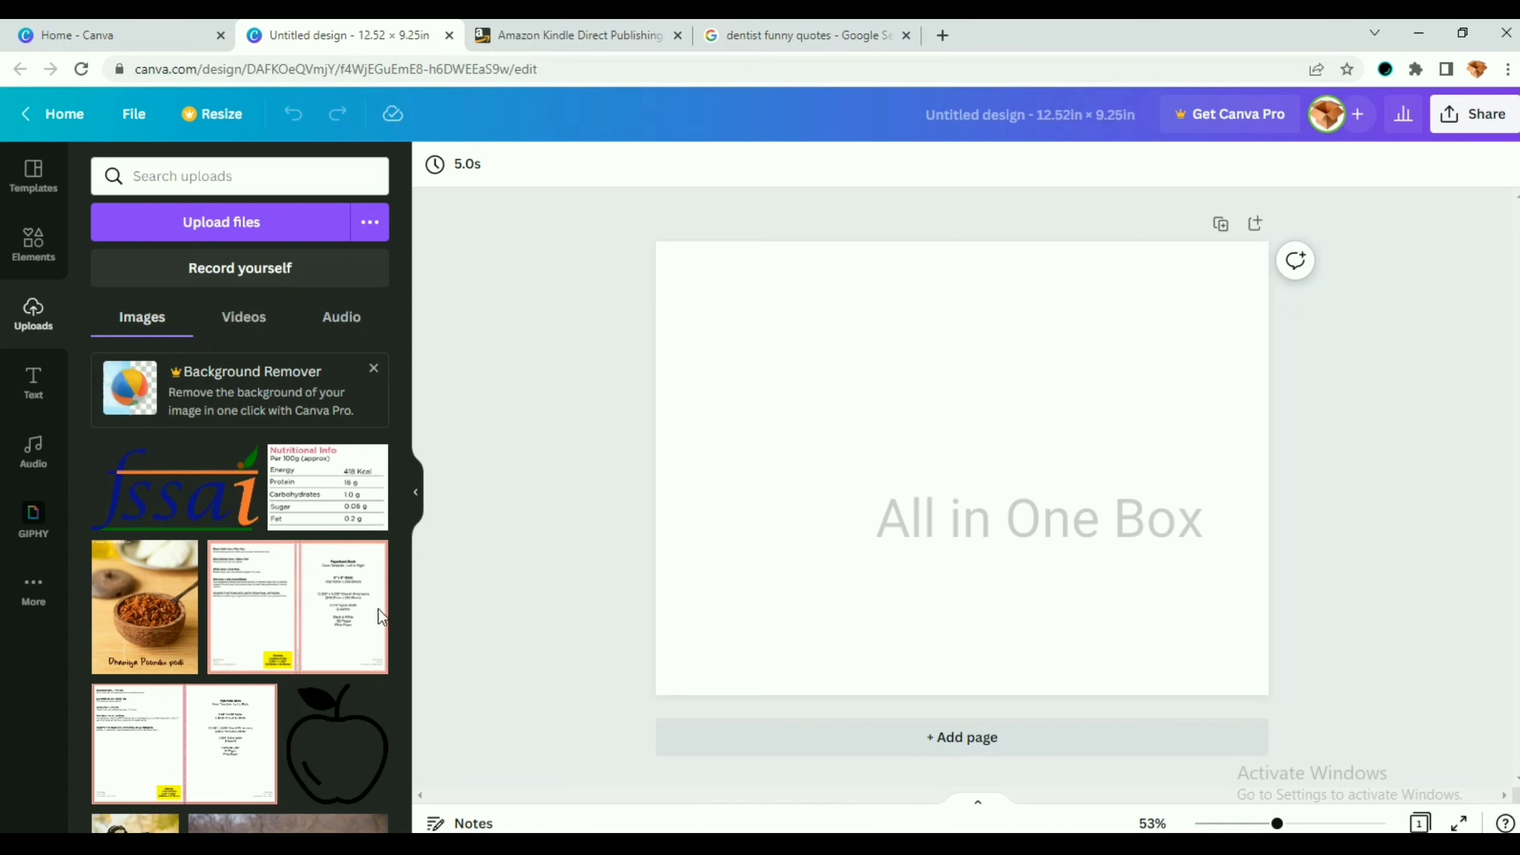
pyautogui.click(240, 225)
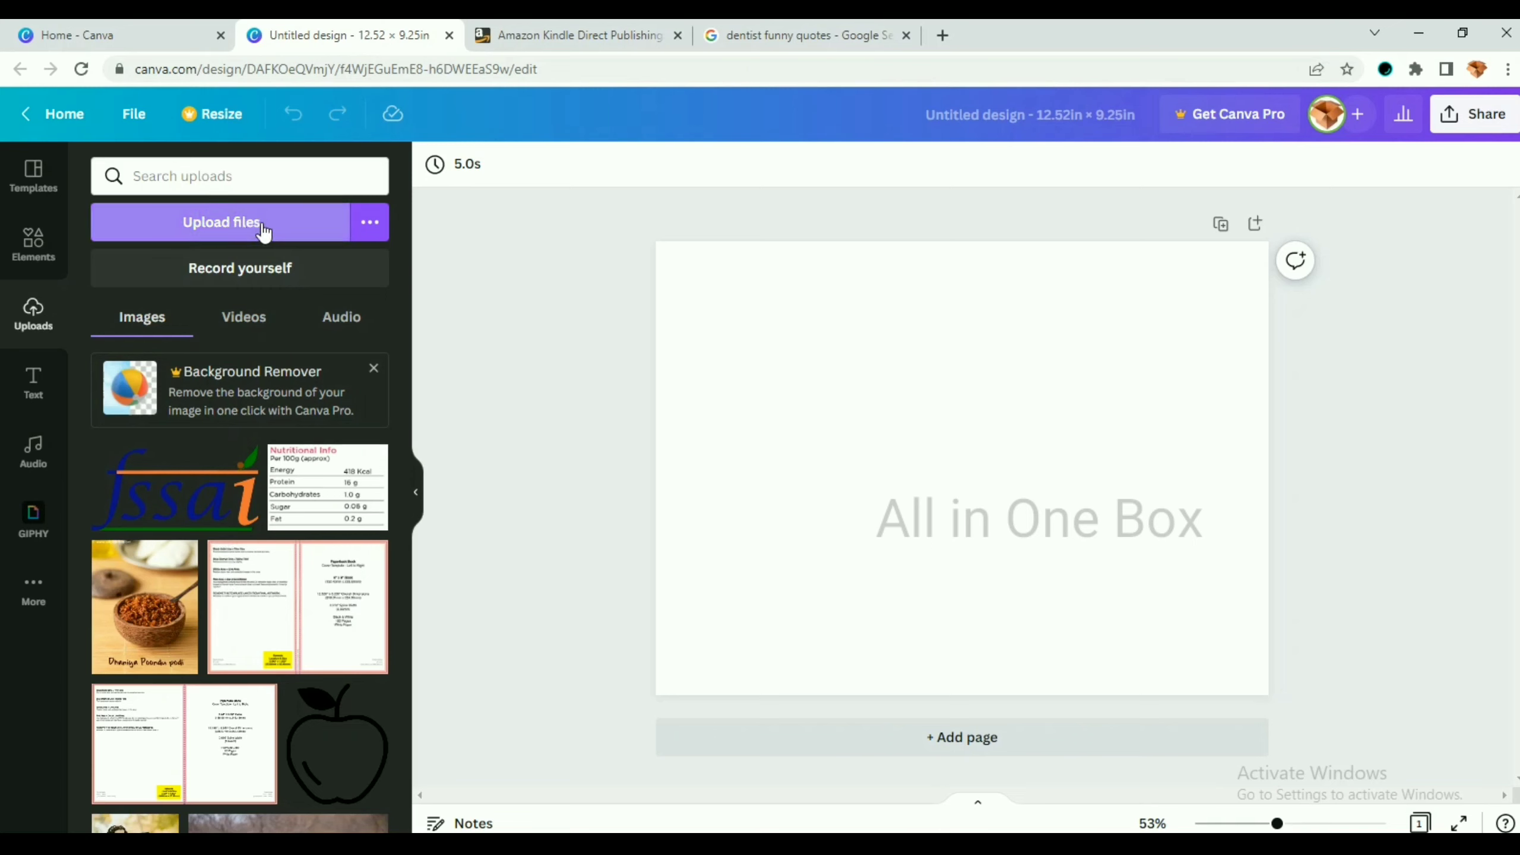
pyautogui.click(276, 592)
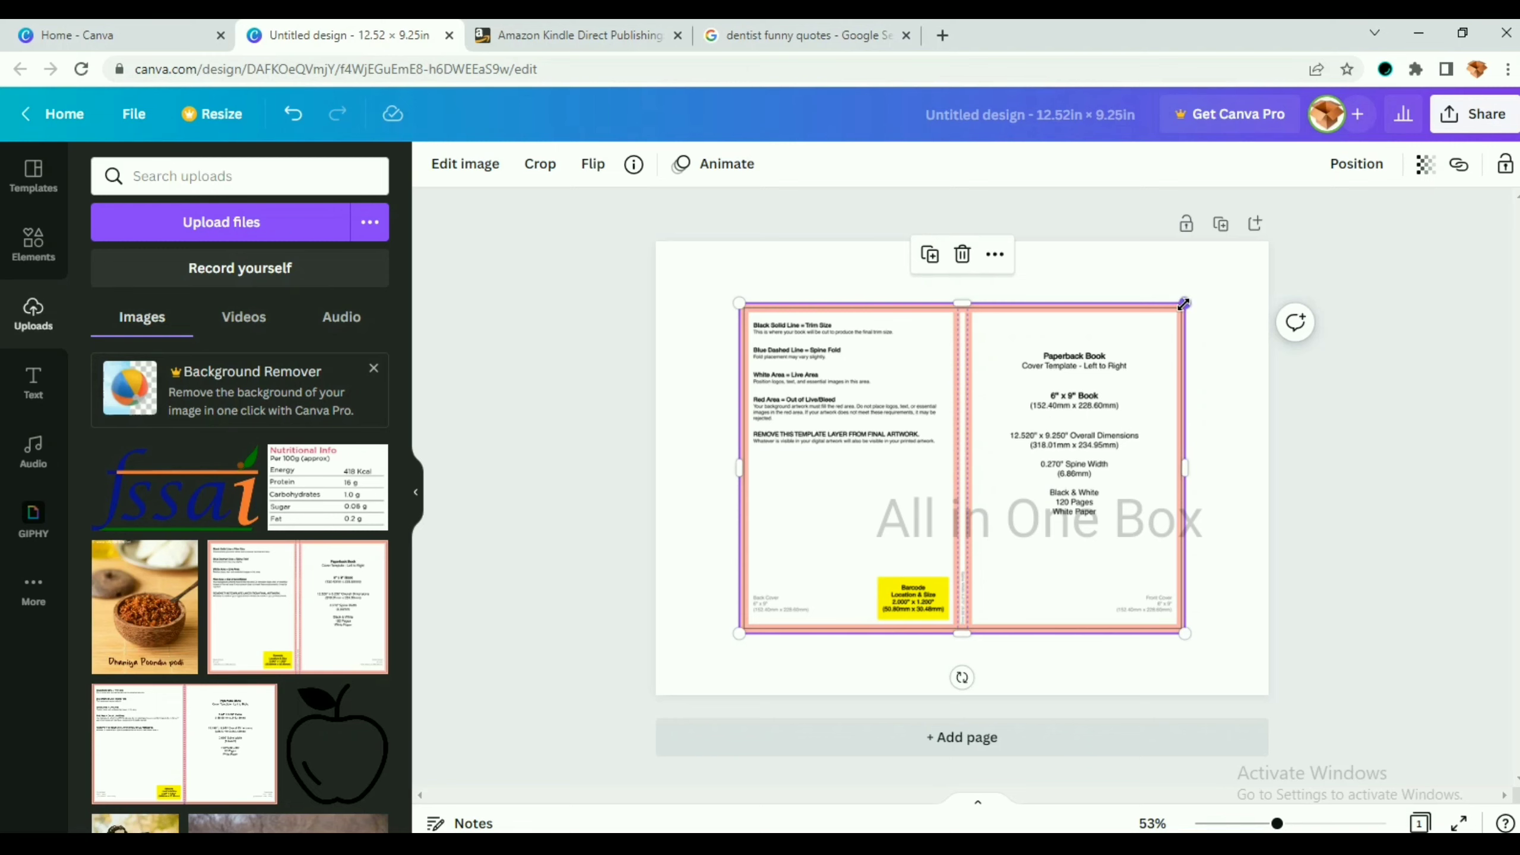
pyautogui.moveTo(1184, 304); pyautogui.dragTo(1262, 240)
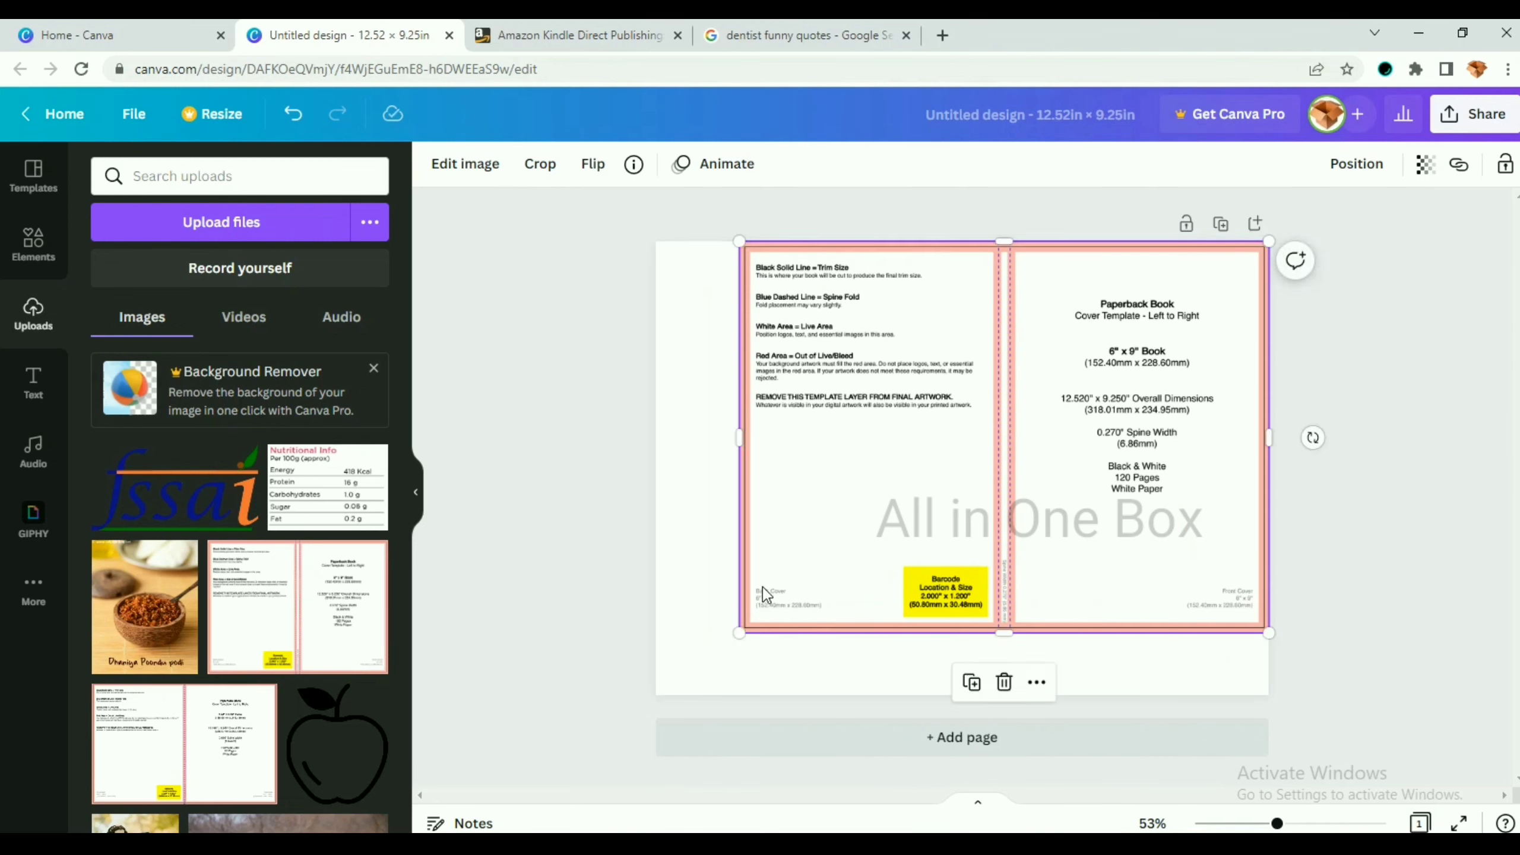
pyautogui.moveTo(740, 633); pyautogui.dragTo(658, 696)
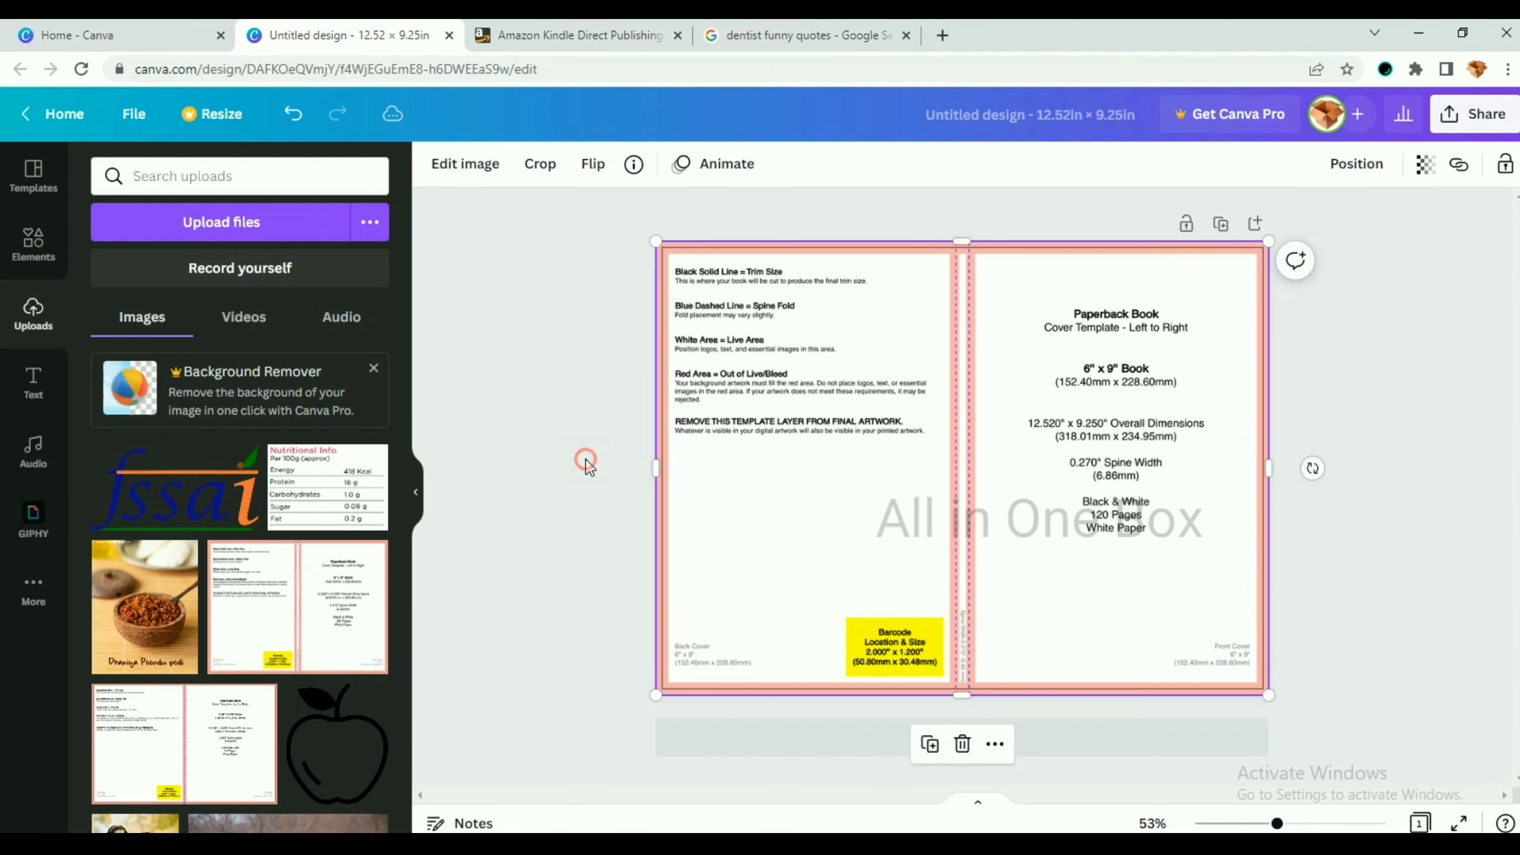
pyautogui.click(584, 457)
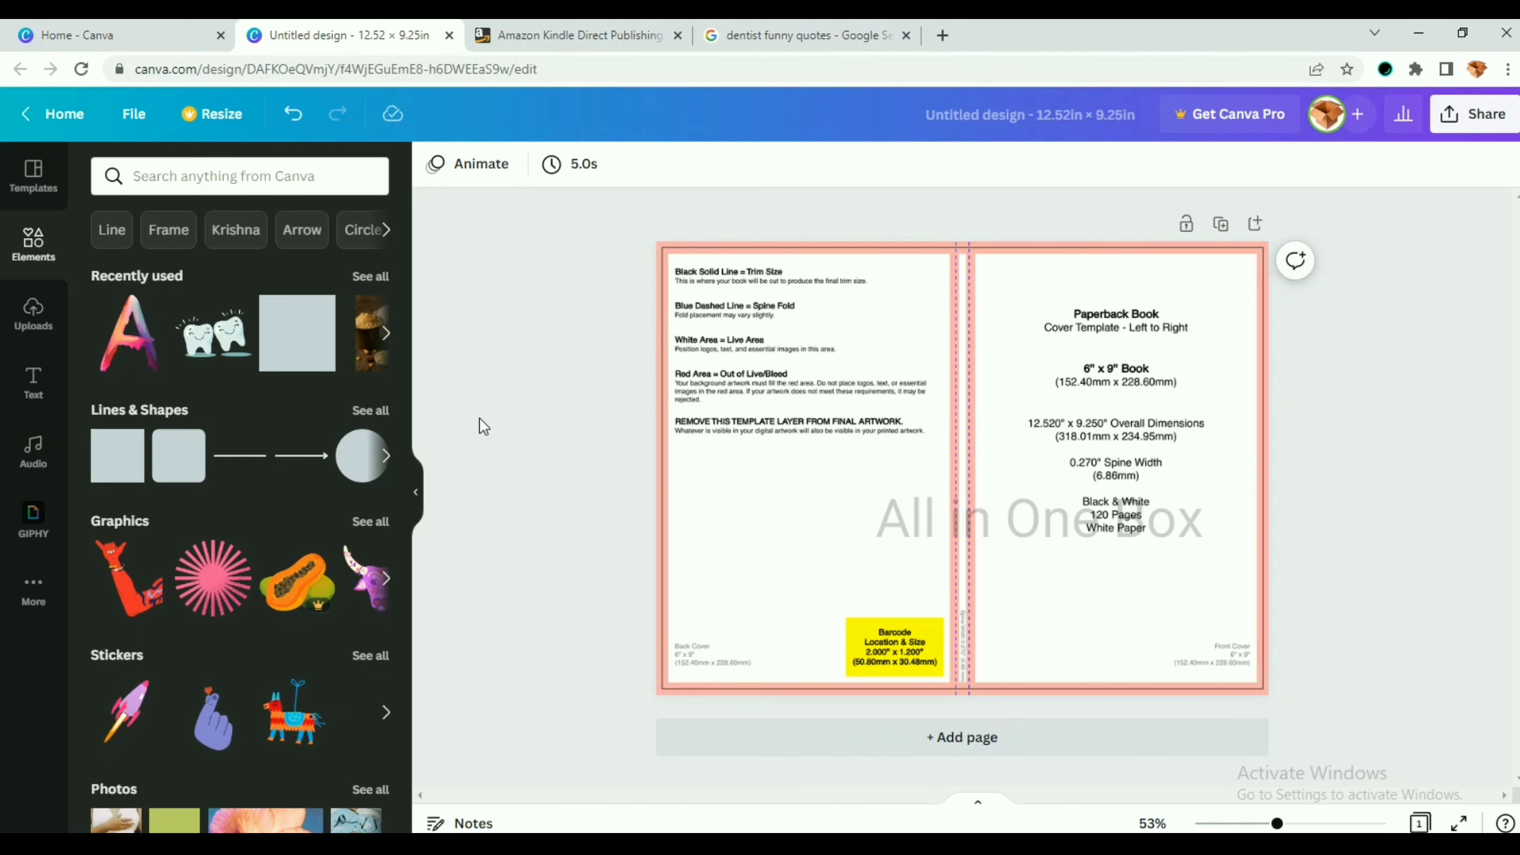
# - Switch to the Kindle Direct Publishing bookshelf and examine the covers and titles of the existing books
pyautogui.click(572, 25)
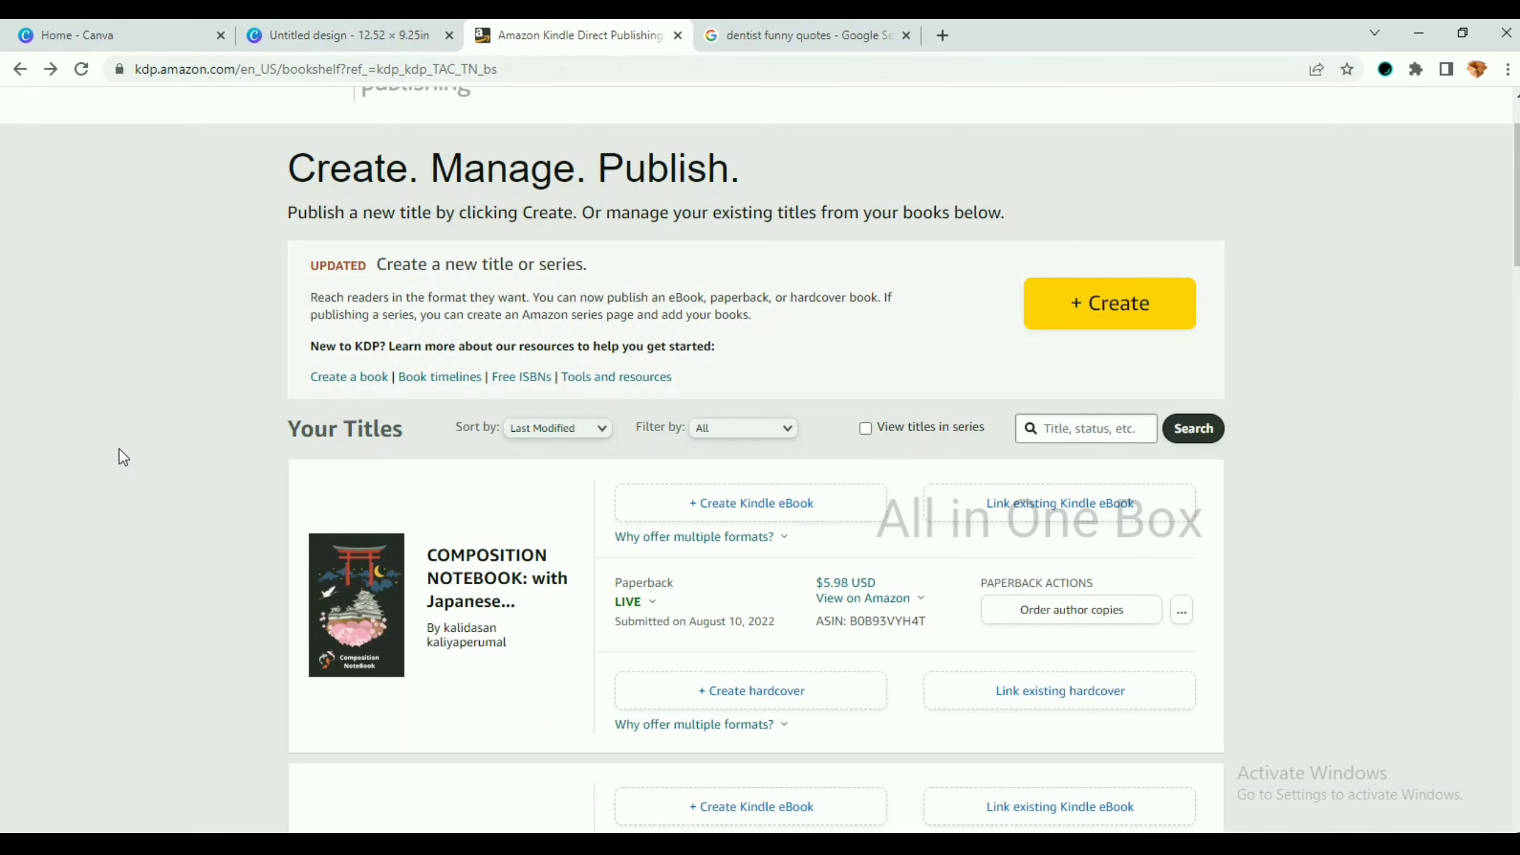
pyautogui.scroll(-3, 123, 457)
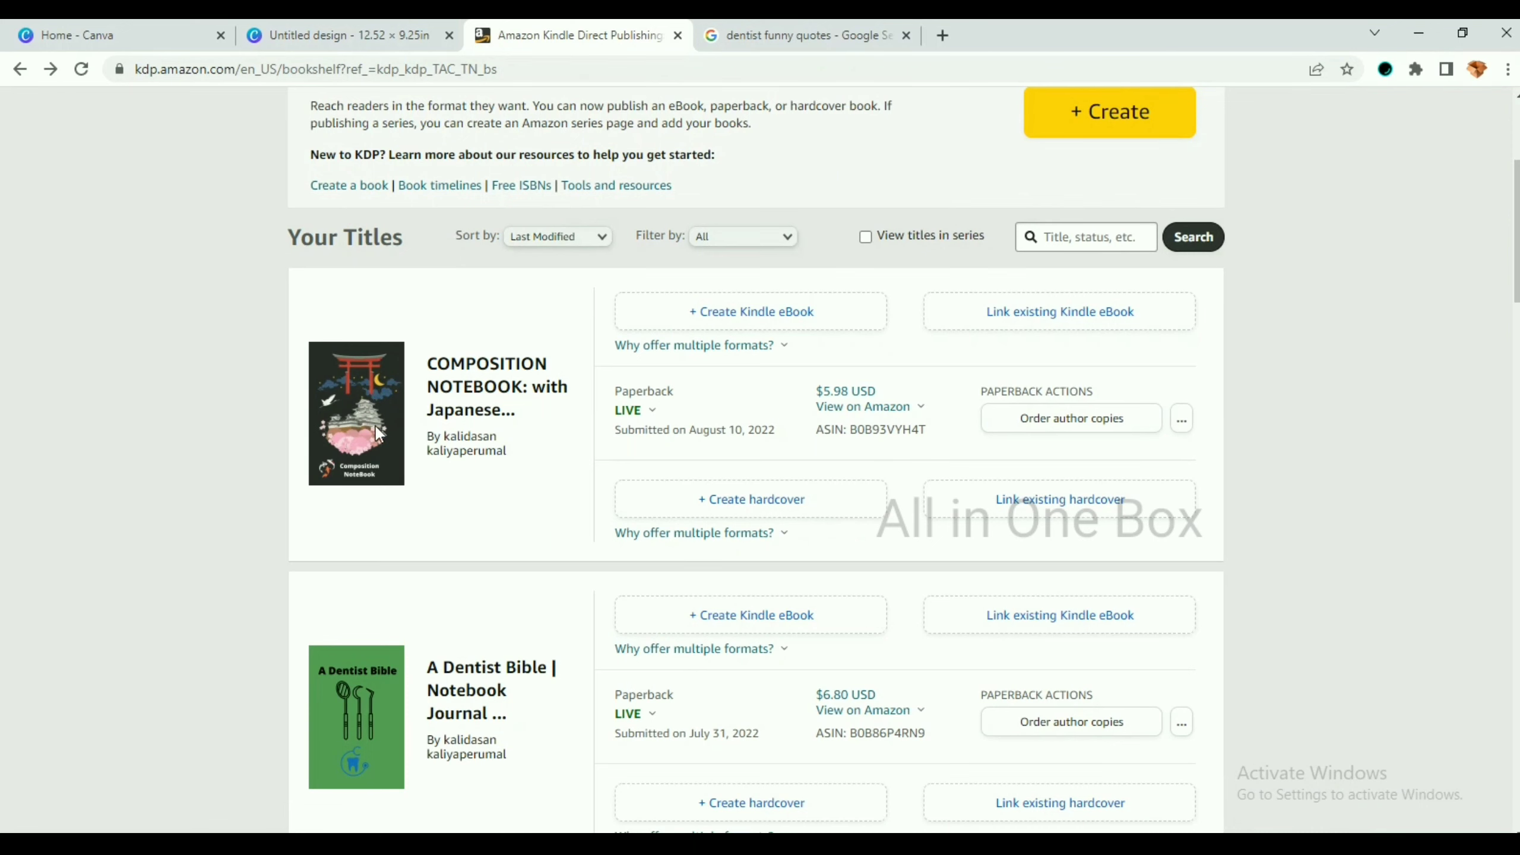
pyautogui.scroll(-5, 436, 461)
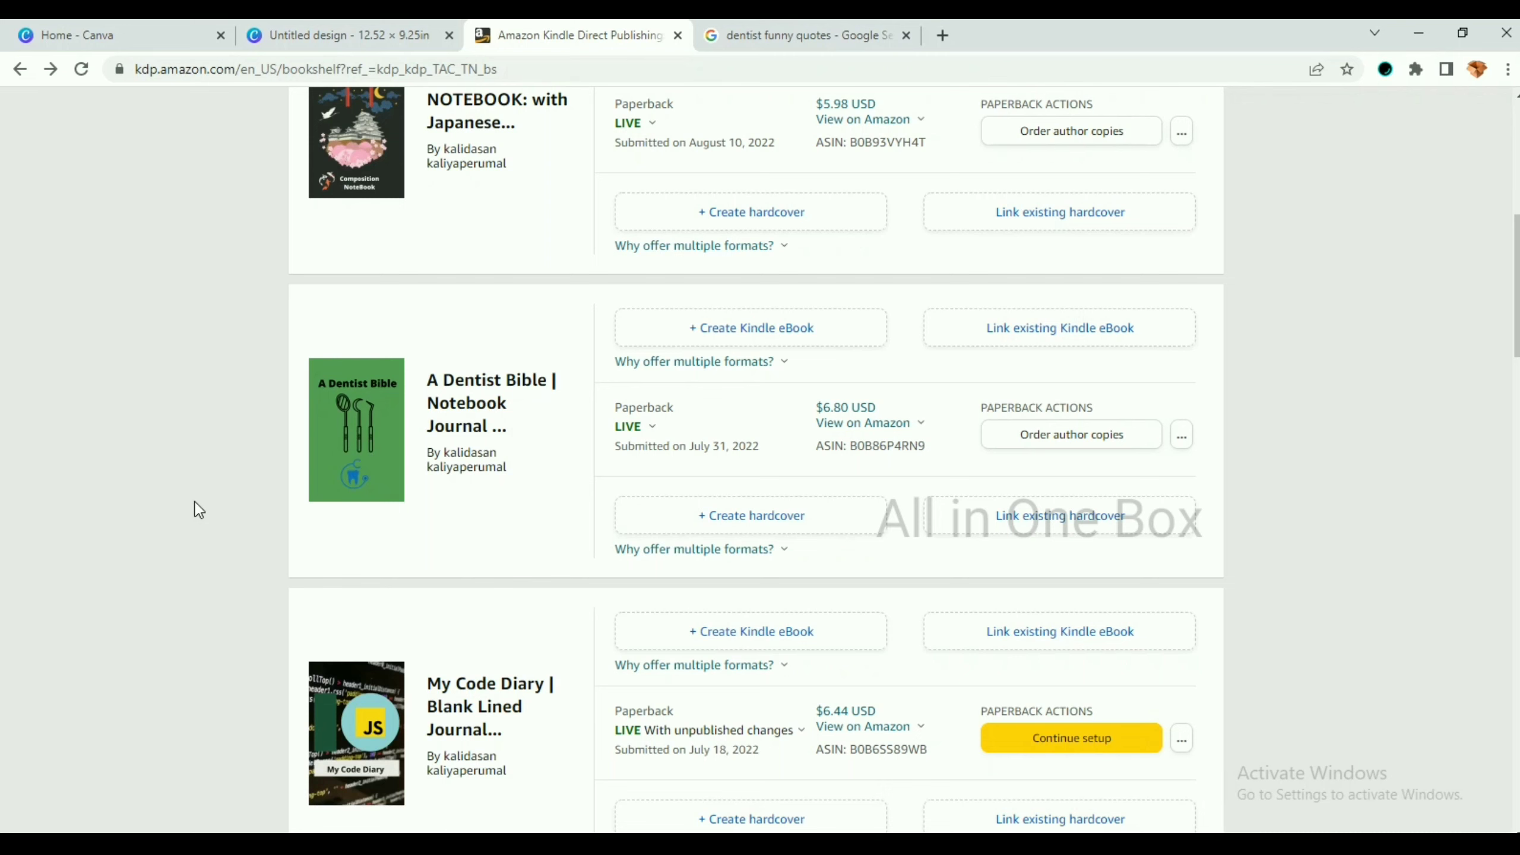
pyautogui.scroll(-11, 370, 519)
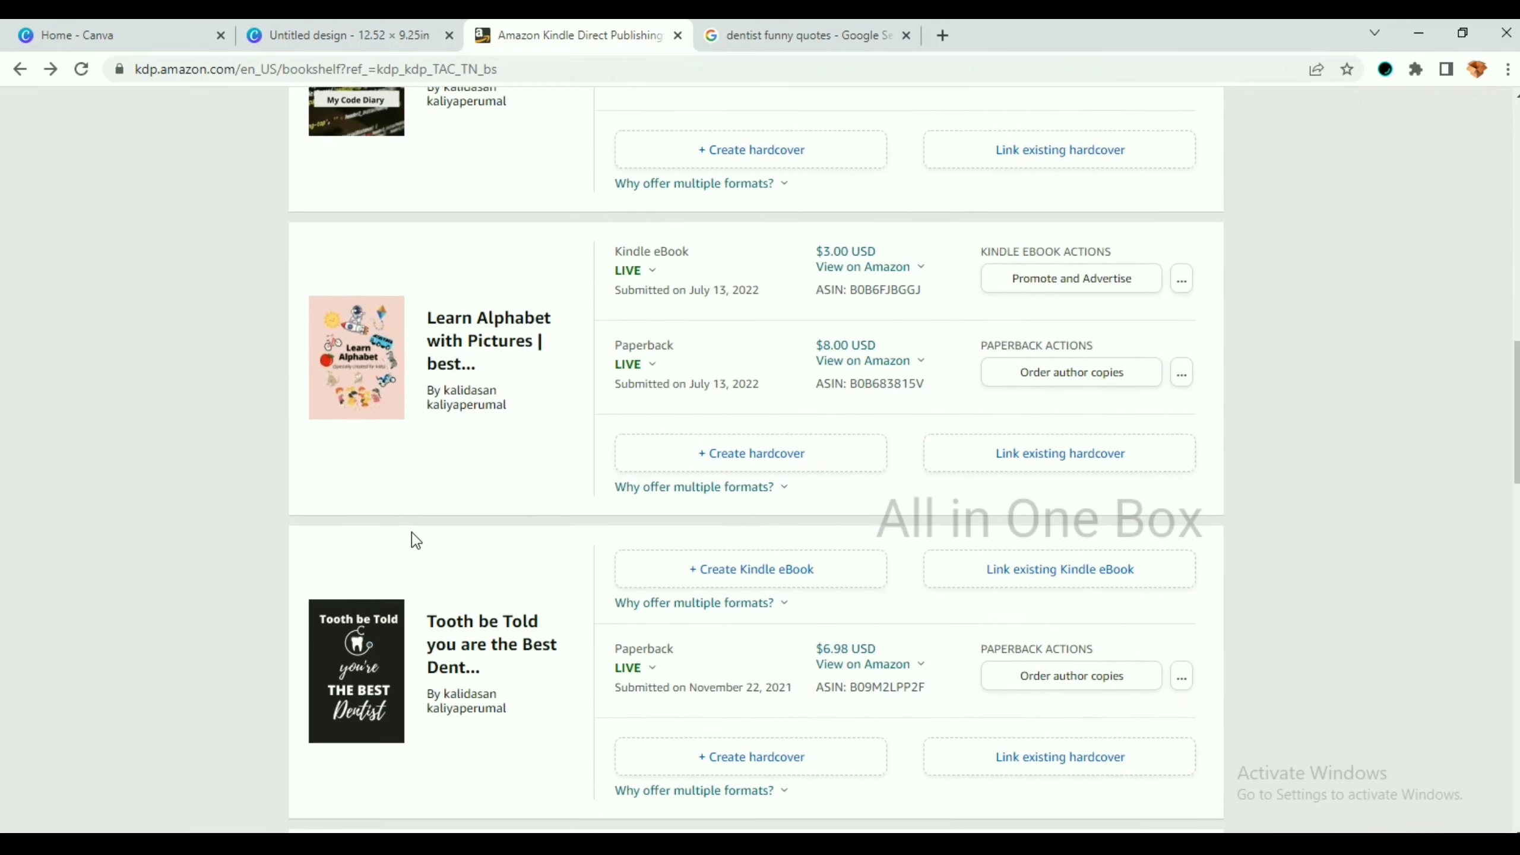
pyautogui.scroll(-13, 416, 540)
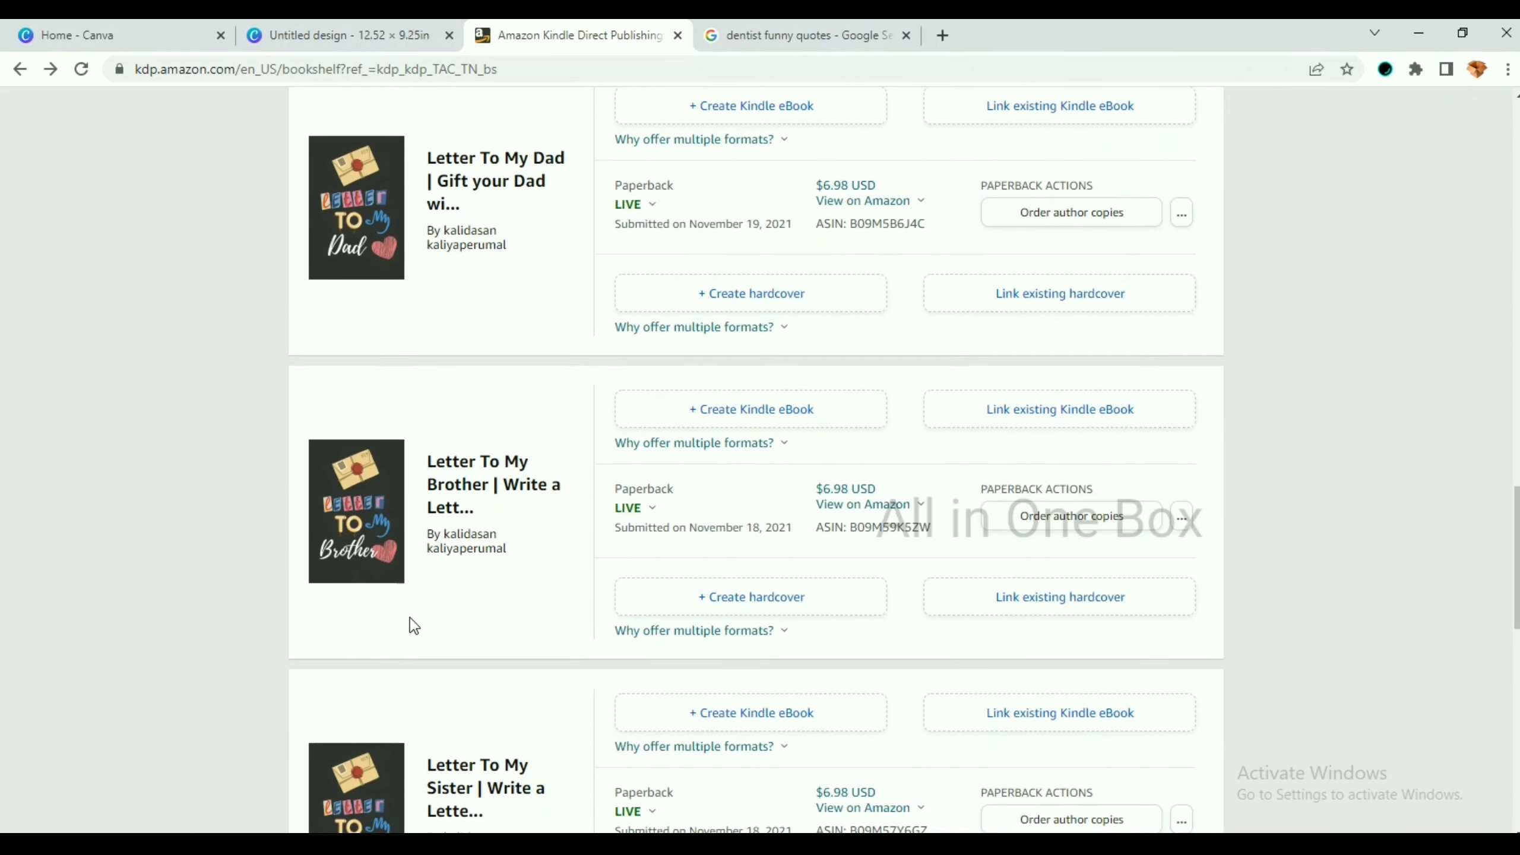
pyautogui.scroll(-3, 419, 575)
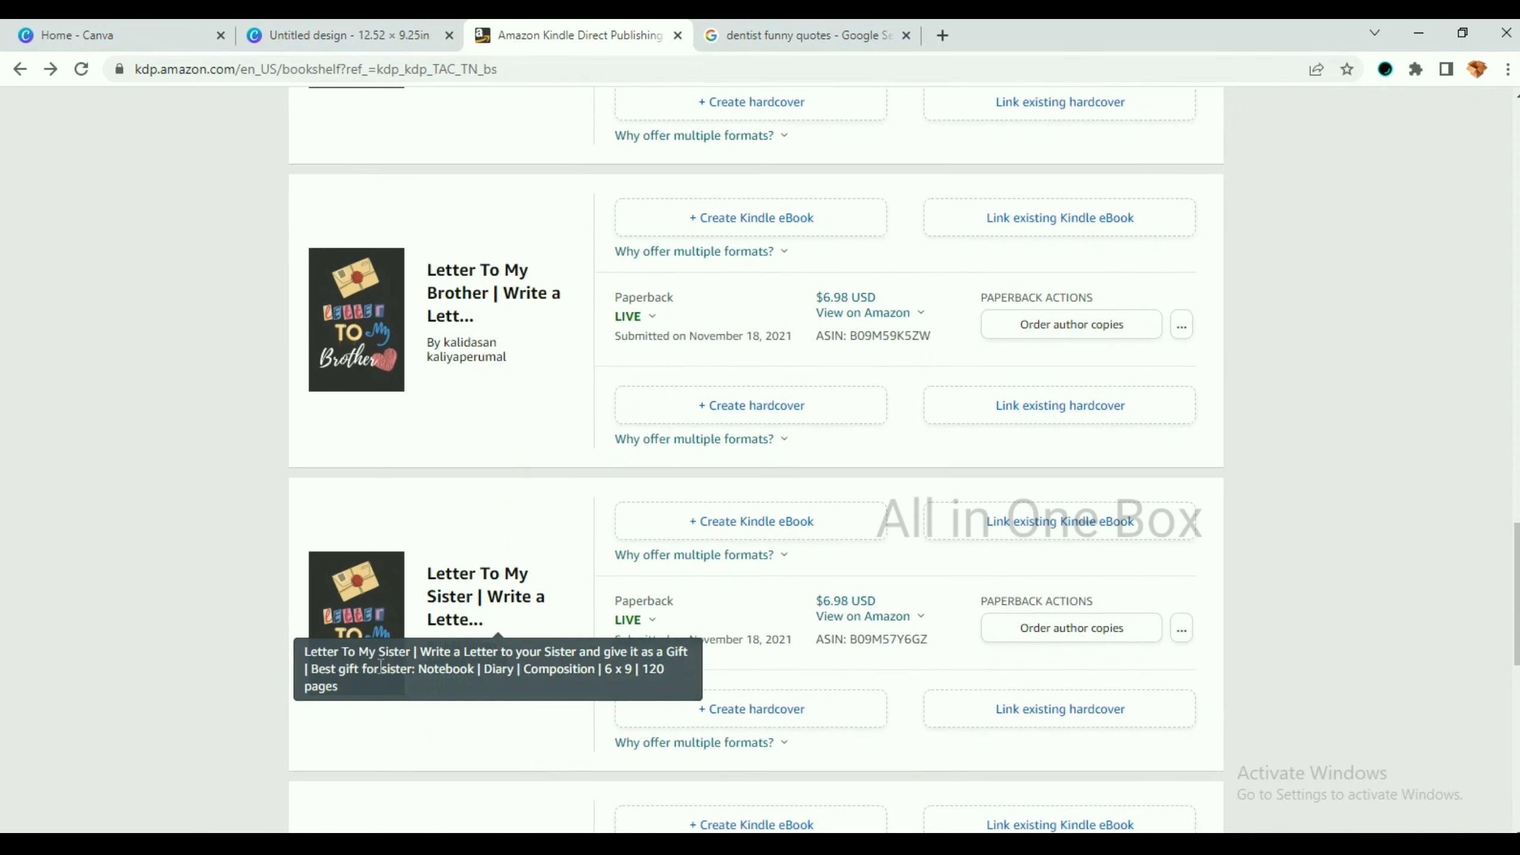
pyautogui.scroll(-3, 532, 702)
pyautogui.scroll(-11, 543, 634)
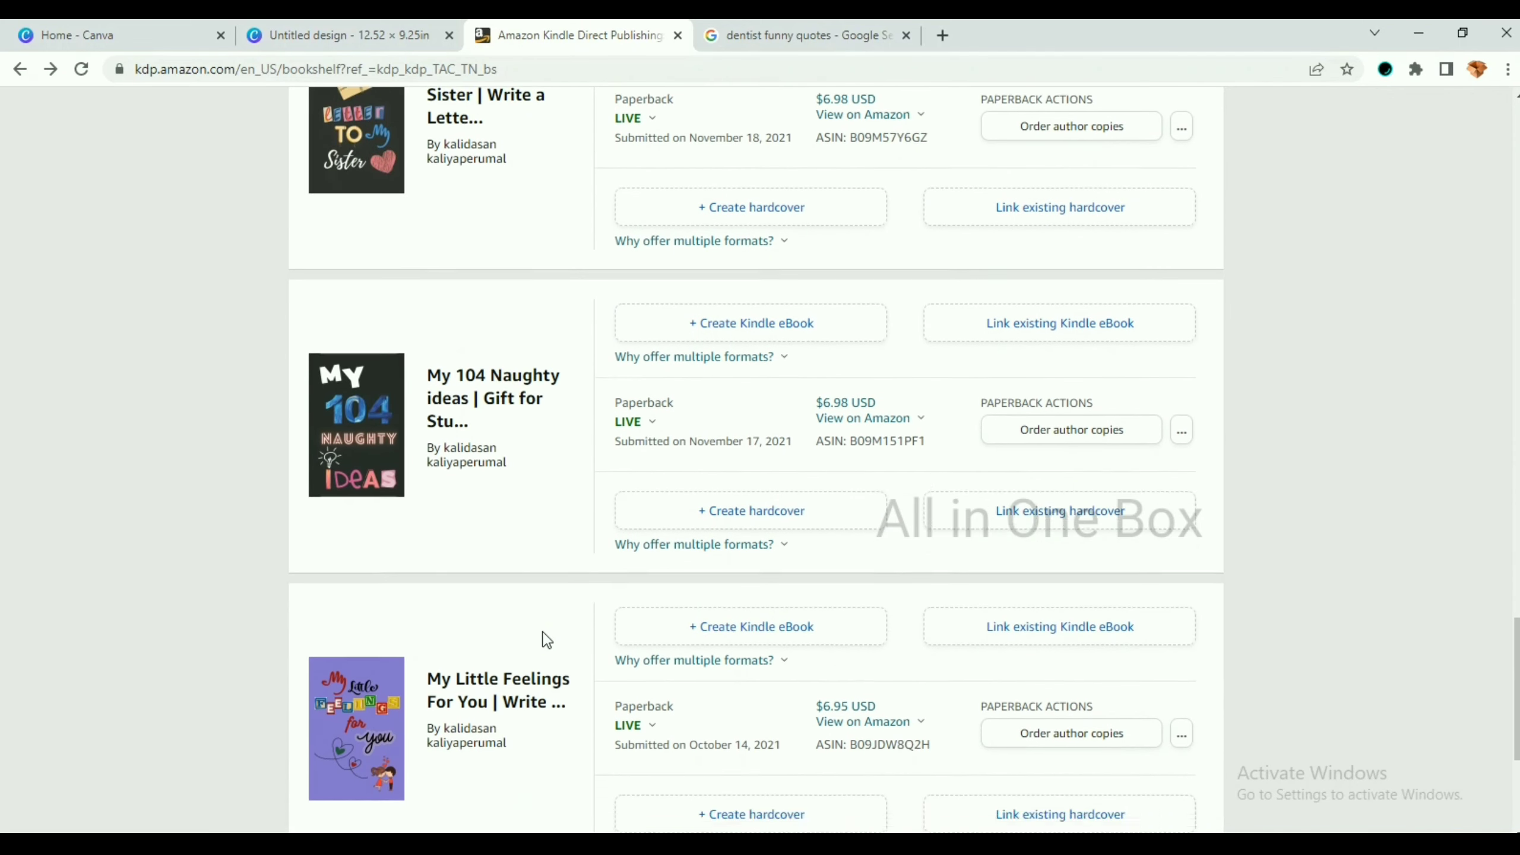
pyautogui.scroll(18, 565, 615)
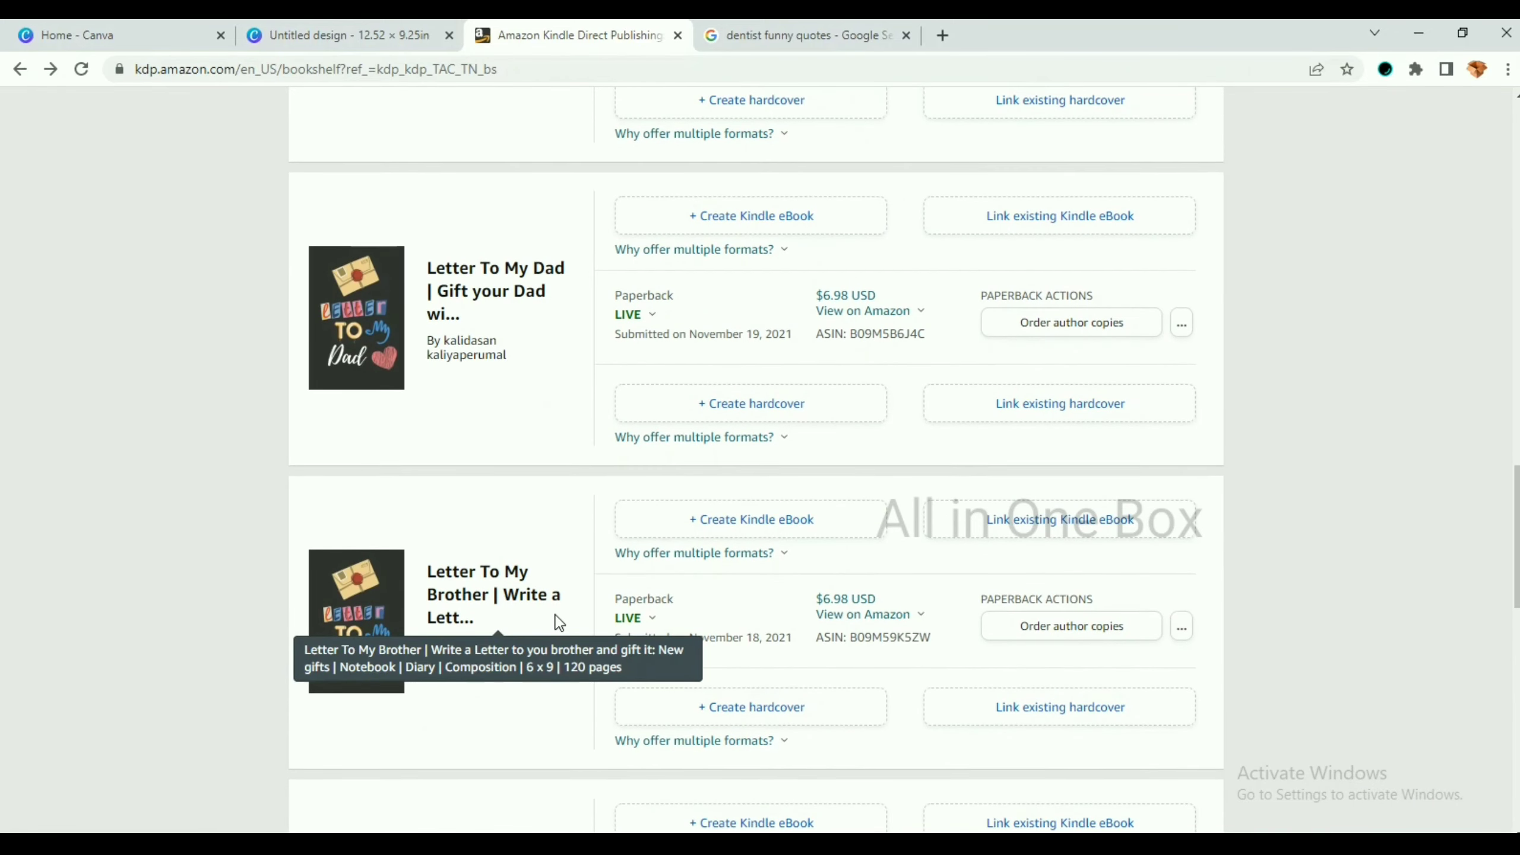
pyautogui.scroll(20, 558, 623)
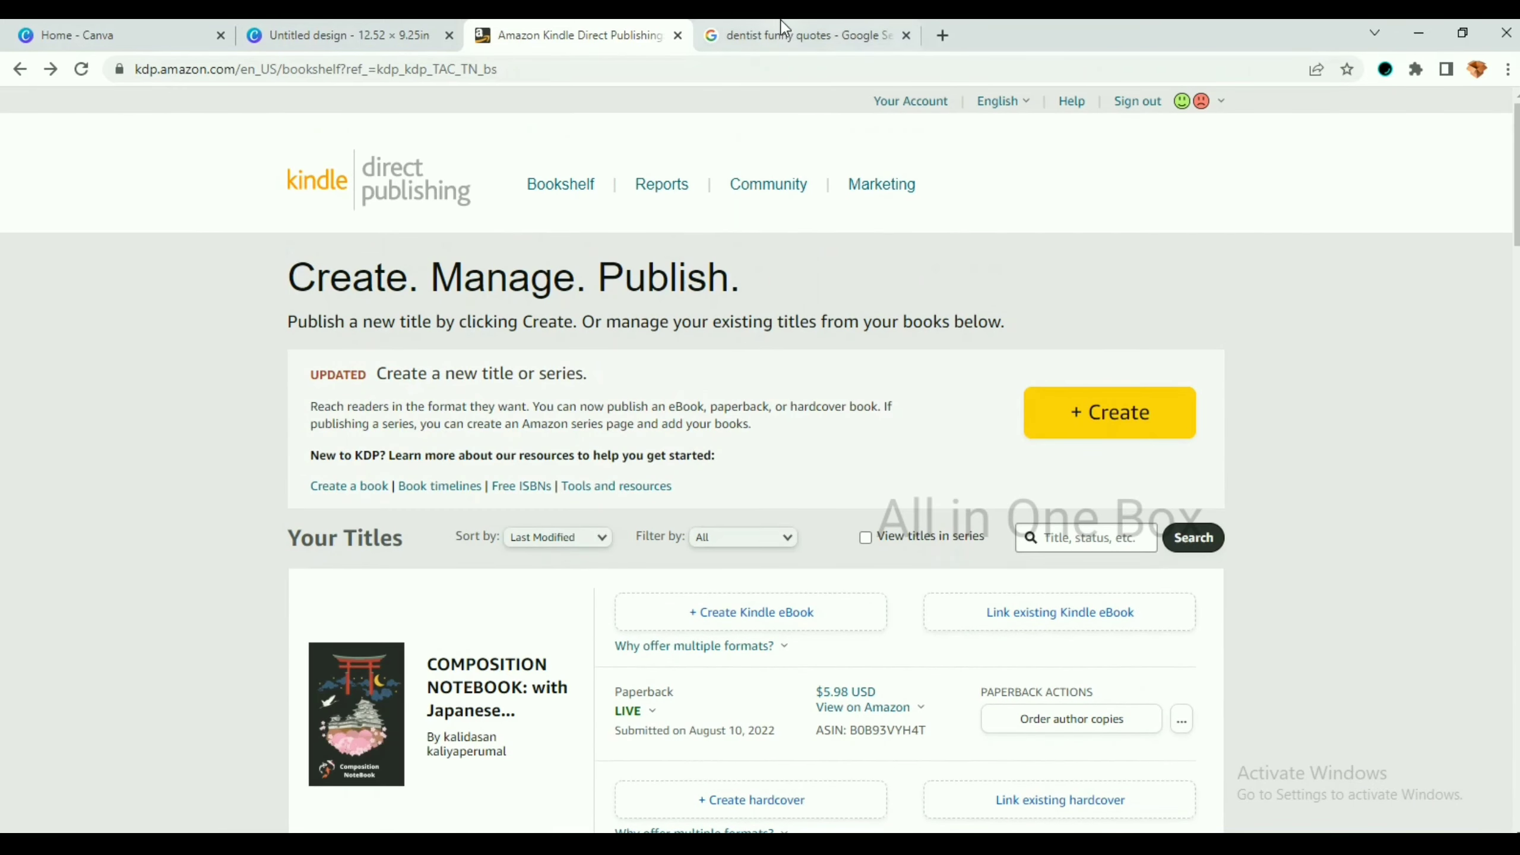
# - Switch to the Google image results for "dentist funny quotes" and examine the quote designs for cover ideas
pyautogui.click(781, 30)
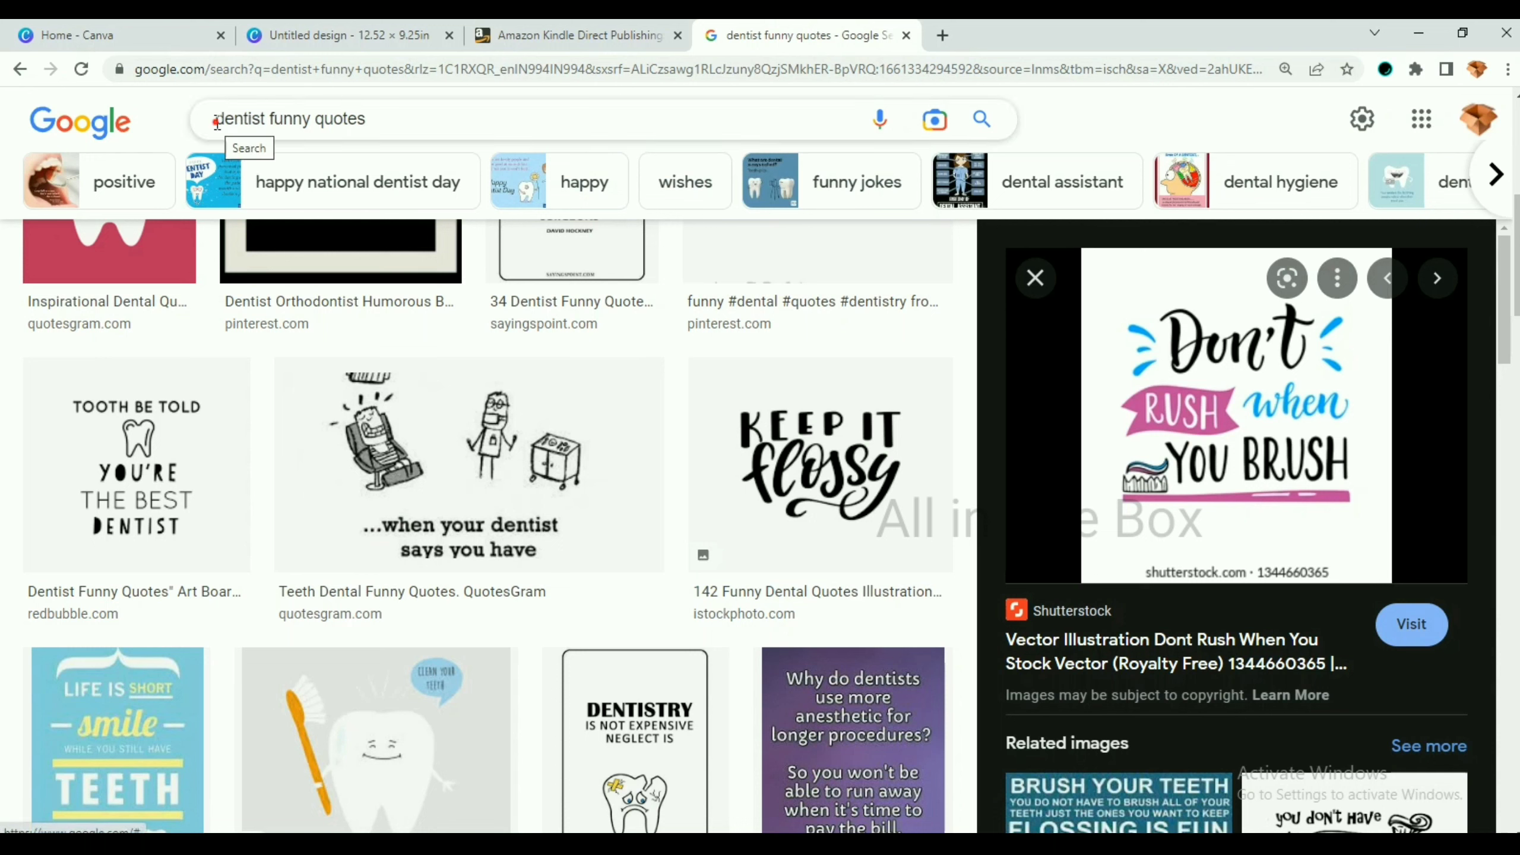
pyautogui.moveTo(217, 123); pyautogui.dragTo(368, 123)
pyautogui.click(390, 128)
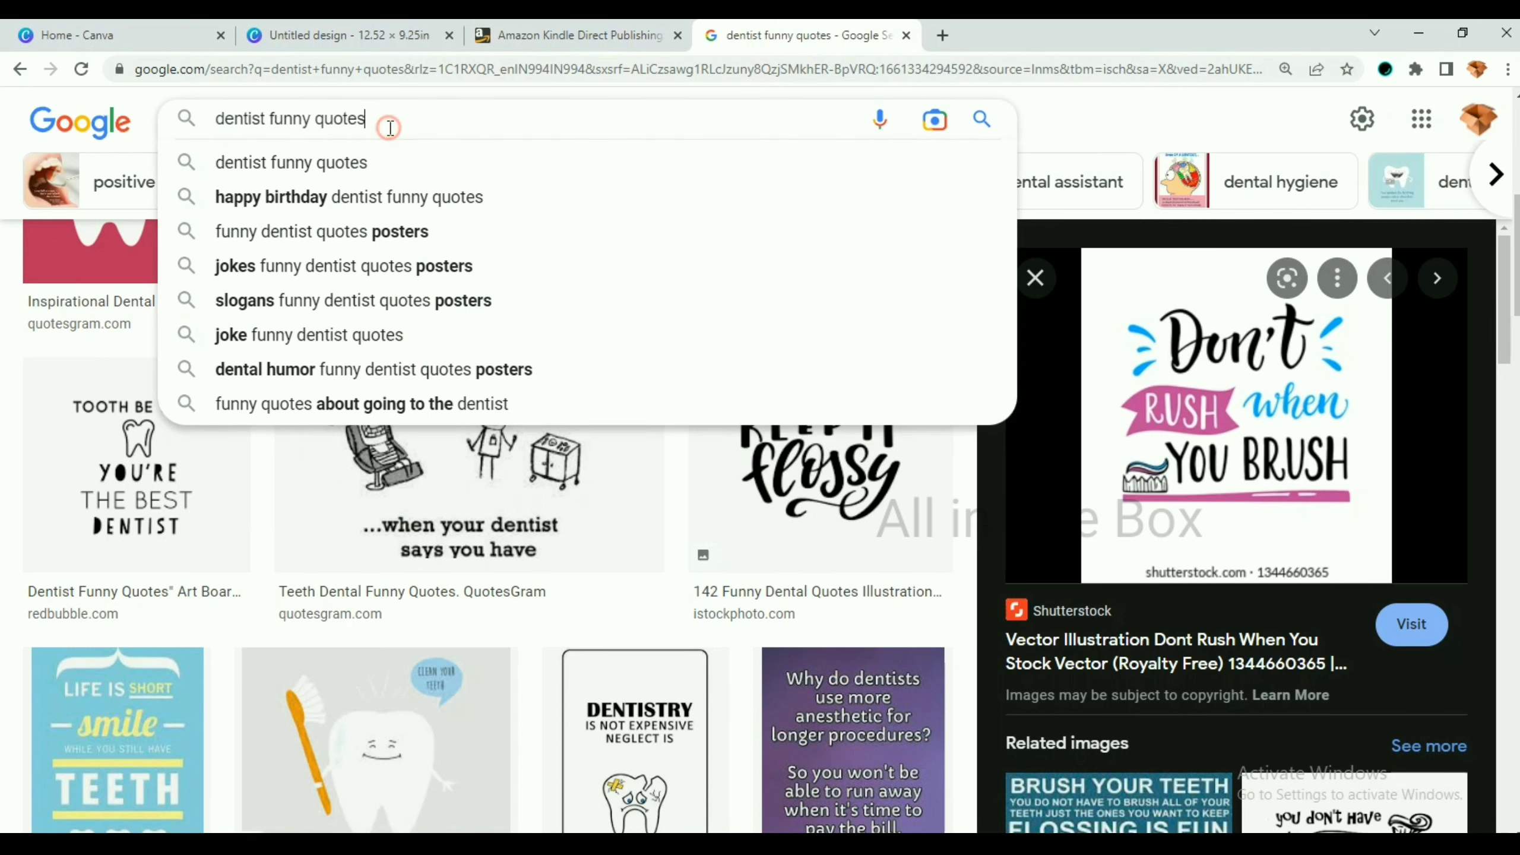
pyautogui.click(1063, 127)
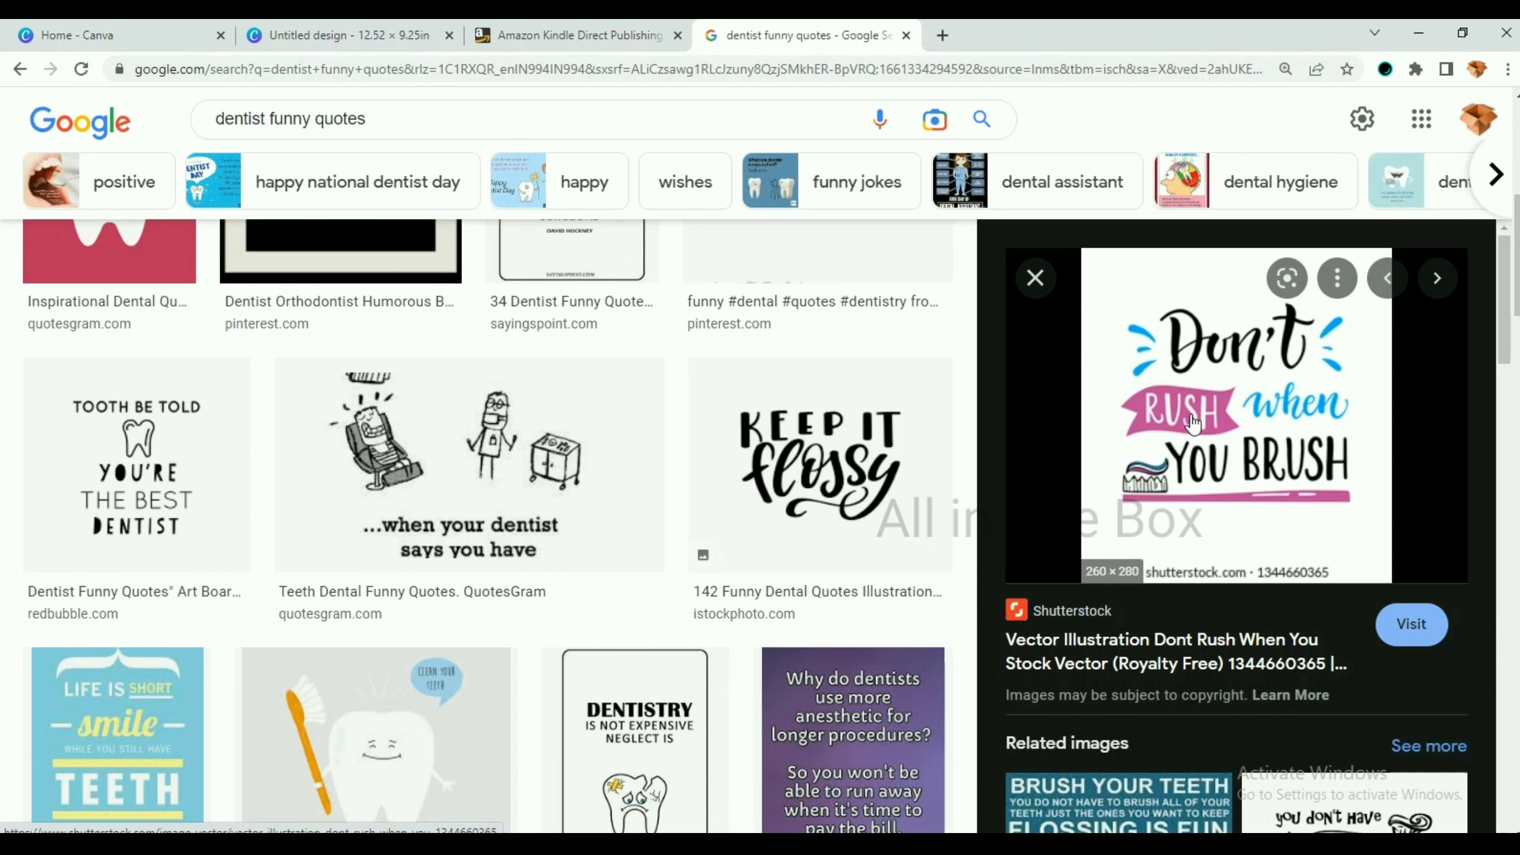
# - Return to the Canva cover design and search the elements library for "dentist"
pyautogui.click(340, 27)
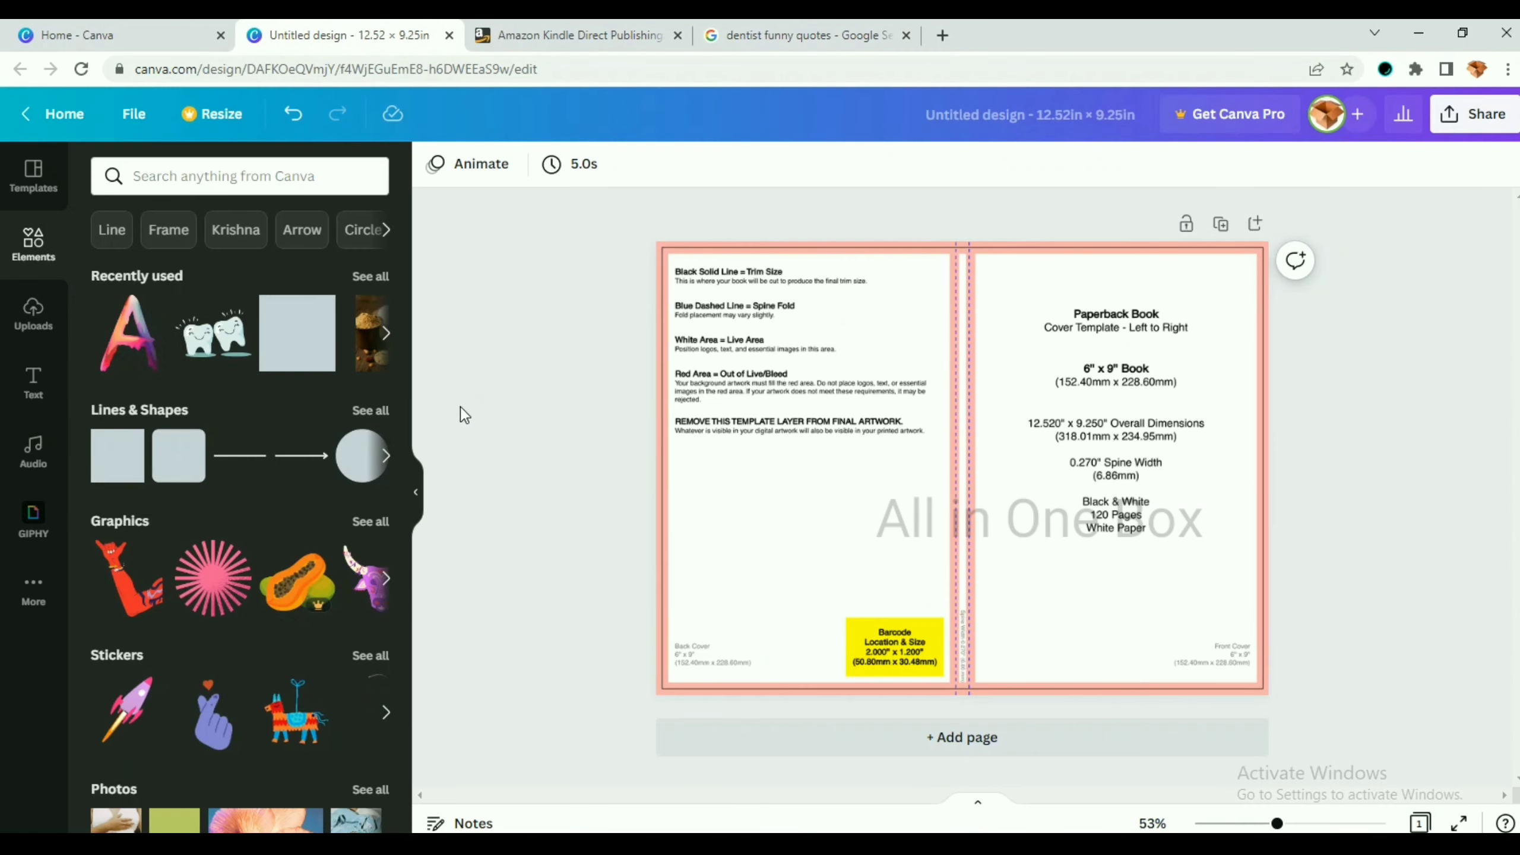
pyautogui.click(206, 176)
pyautogui.click(26, 242)
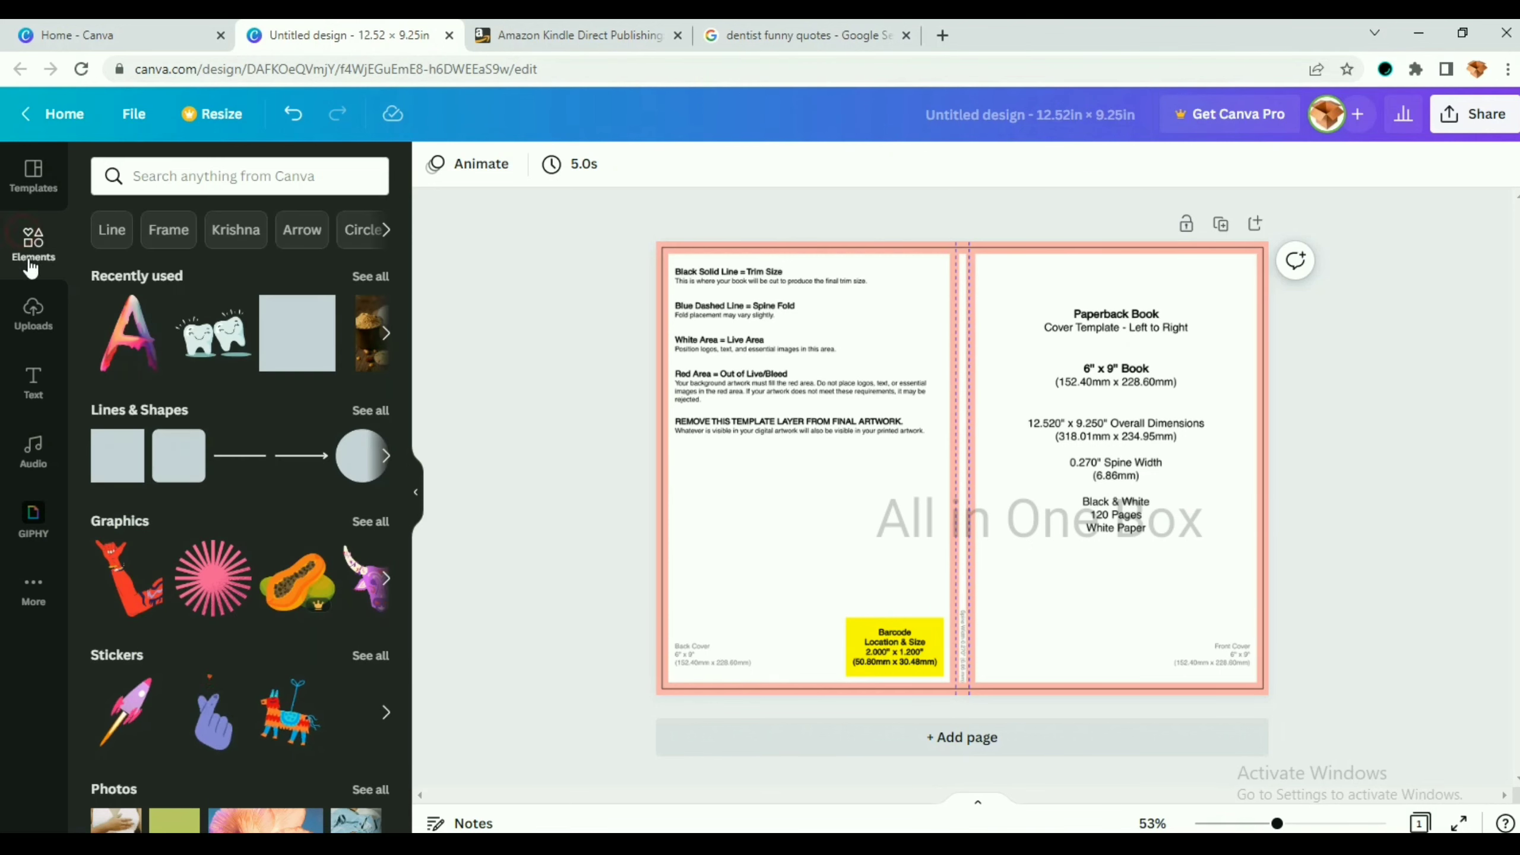
pyautogui.click(214, 179)
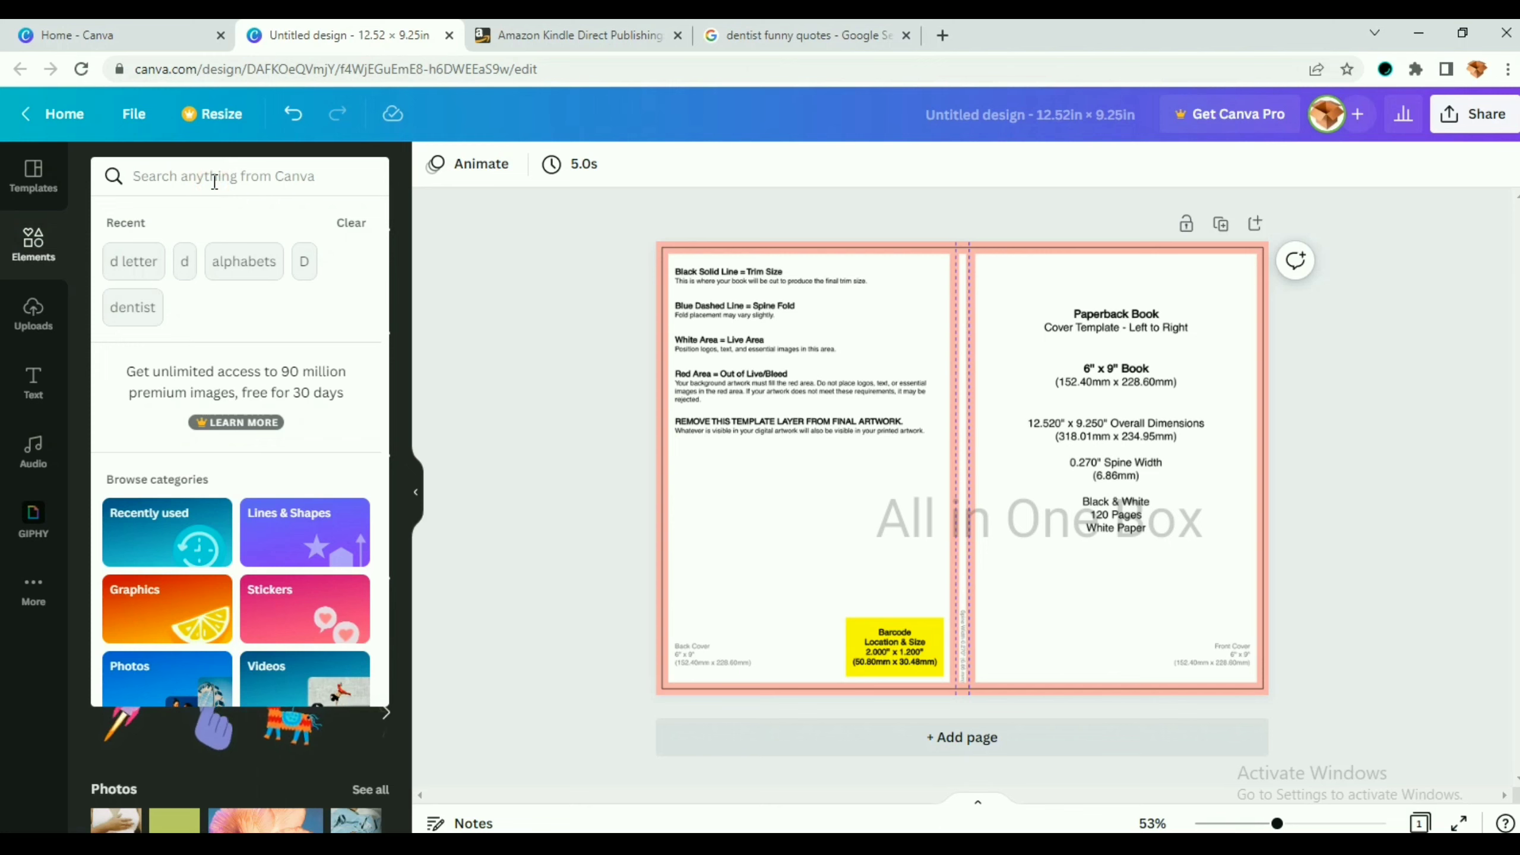
pyautogui.click(133, 305)
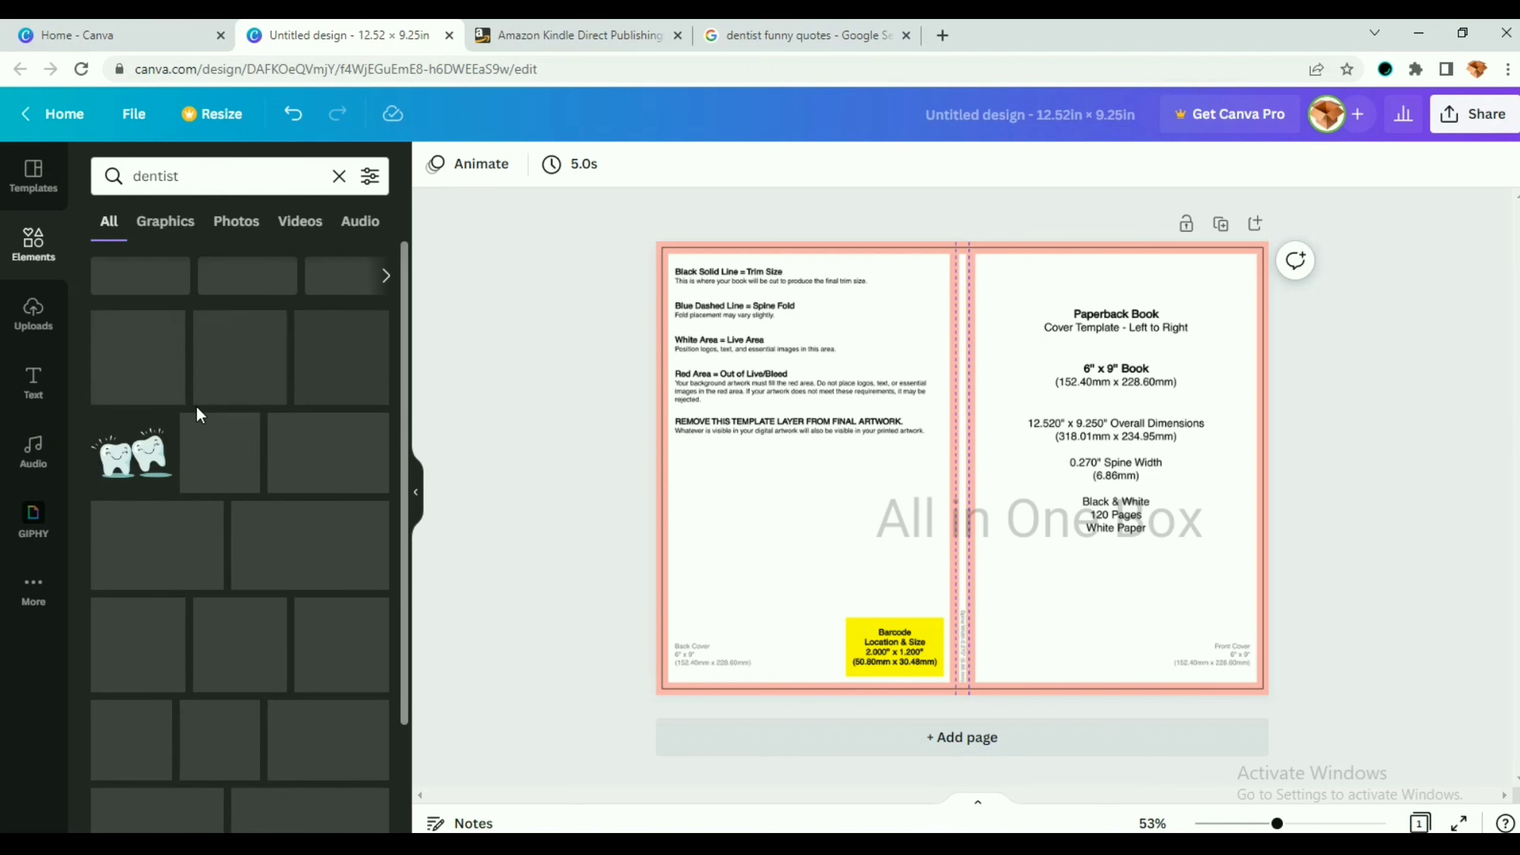
# - Add a square shape to the cover page from the basic lines and shapes and fill it with black
pyautogui.click(36, 259)
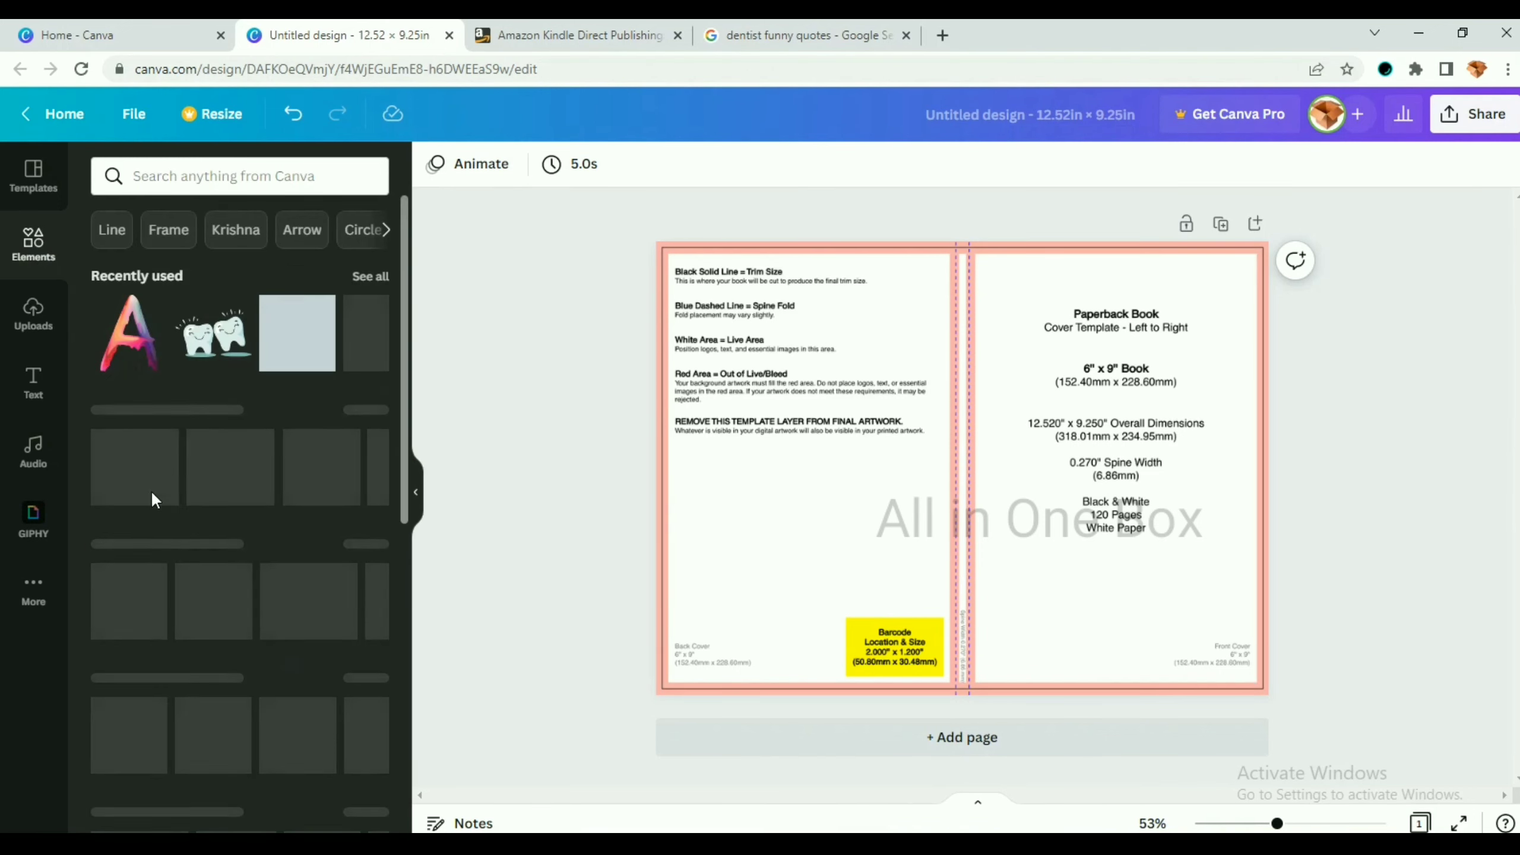
pyautogui.scroll(-1, 184, 430)
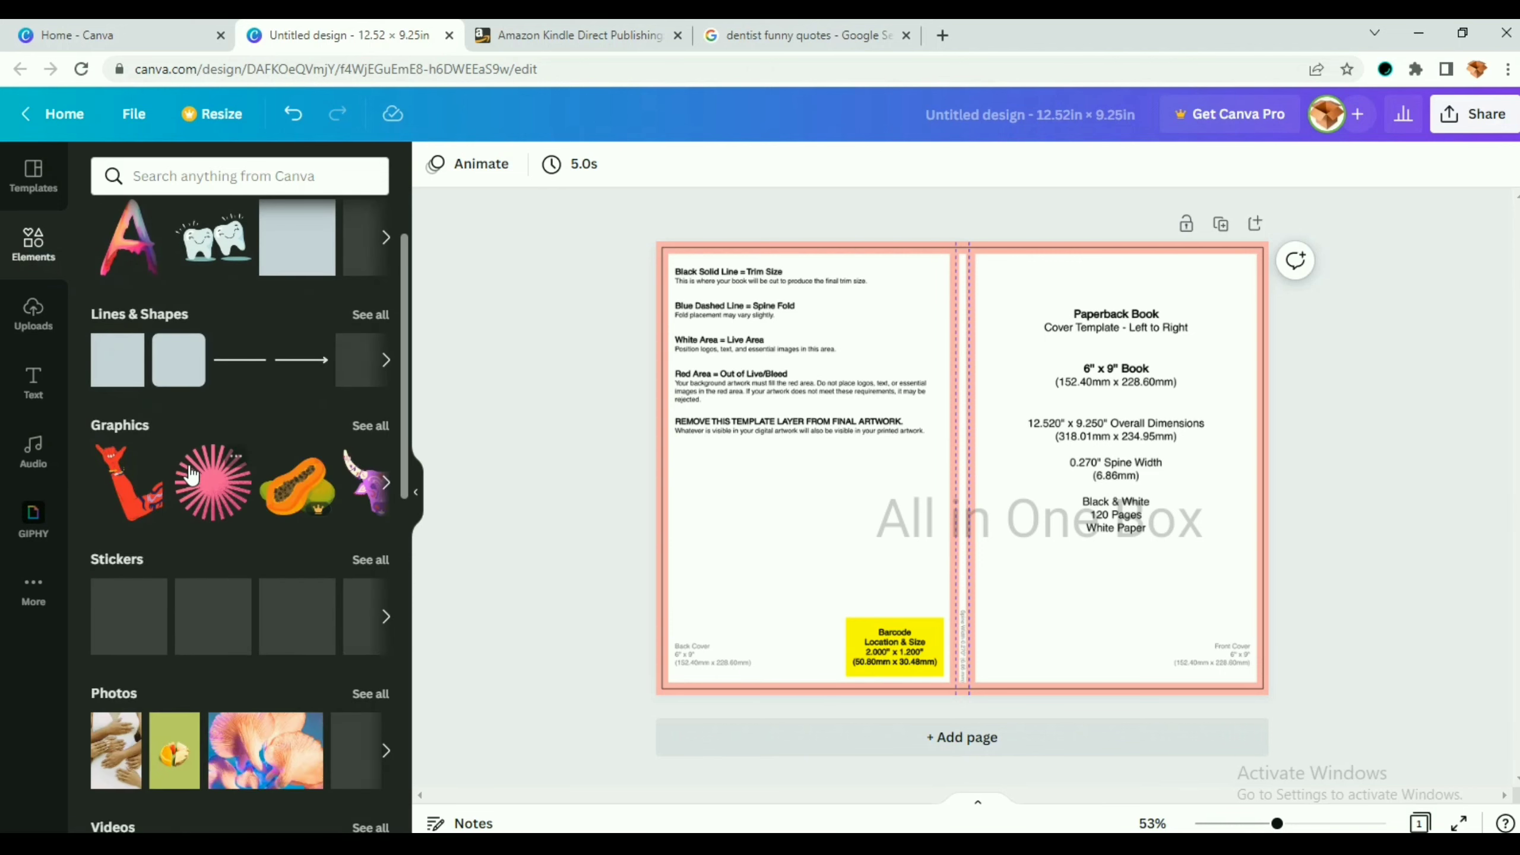
pyautogui.scroll(1, 222, 531)
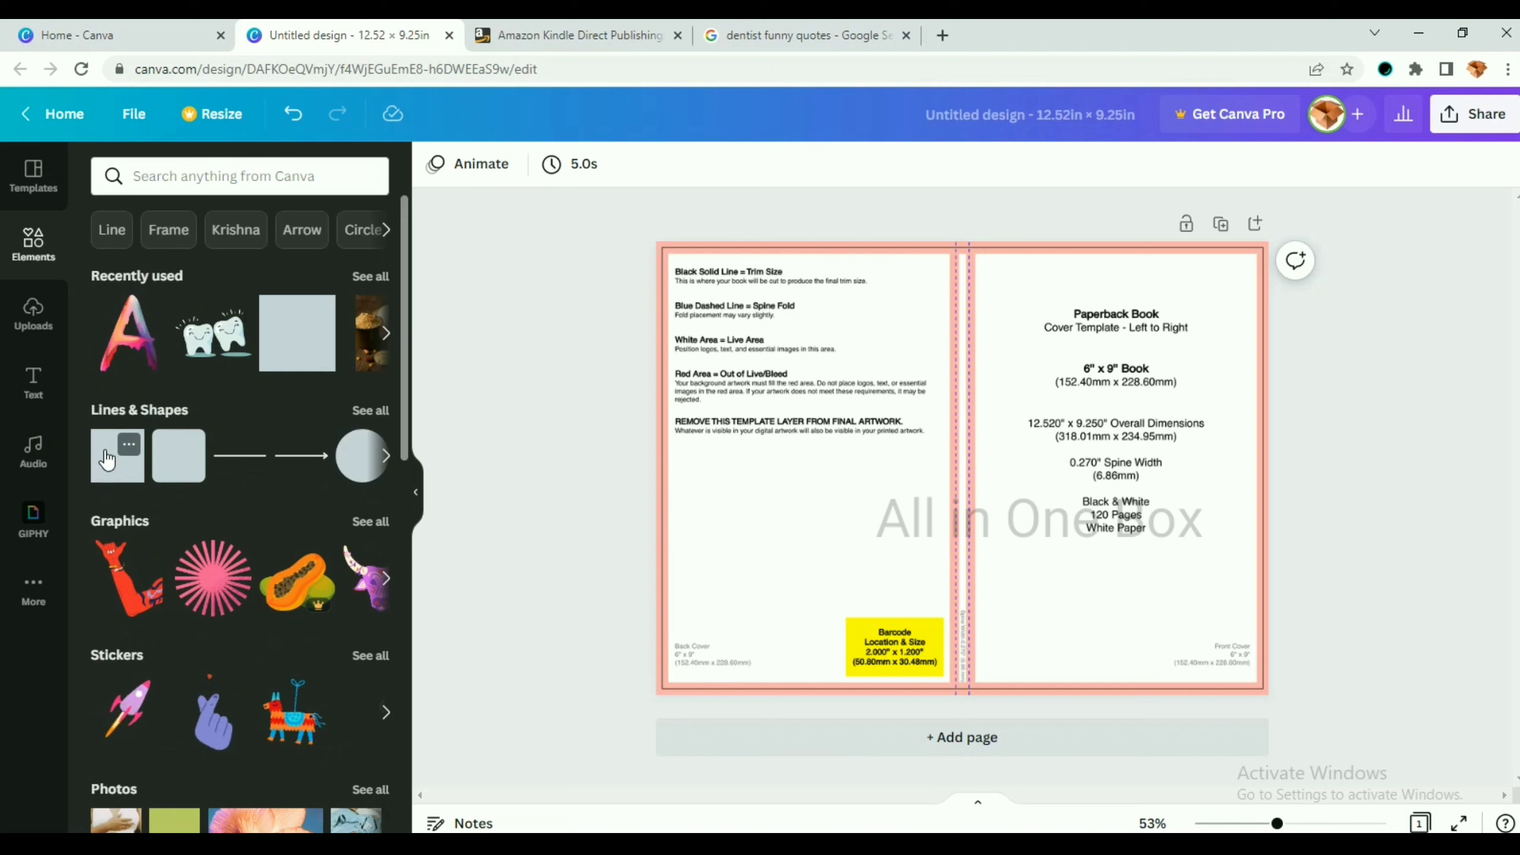
pyautogui.click(107, 460)
pyautogui.click(949, 470)
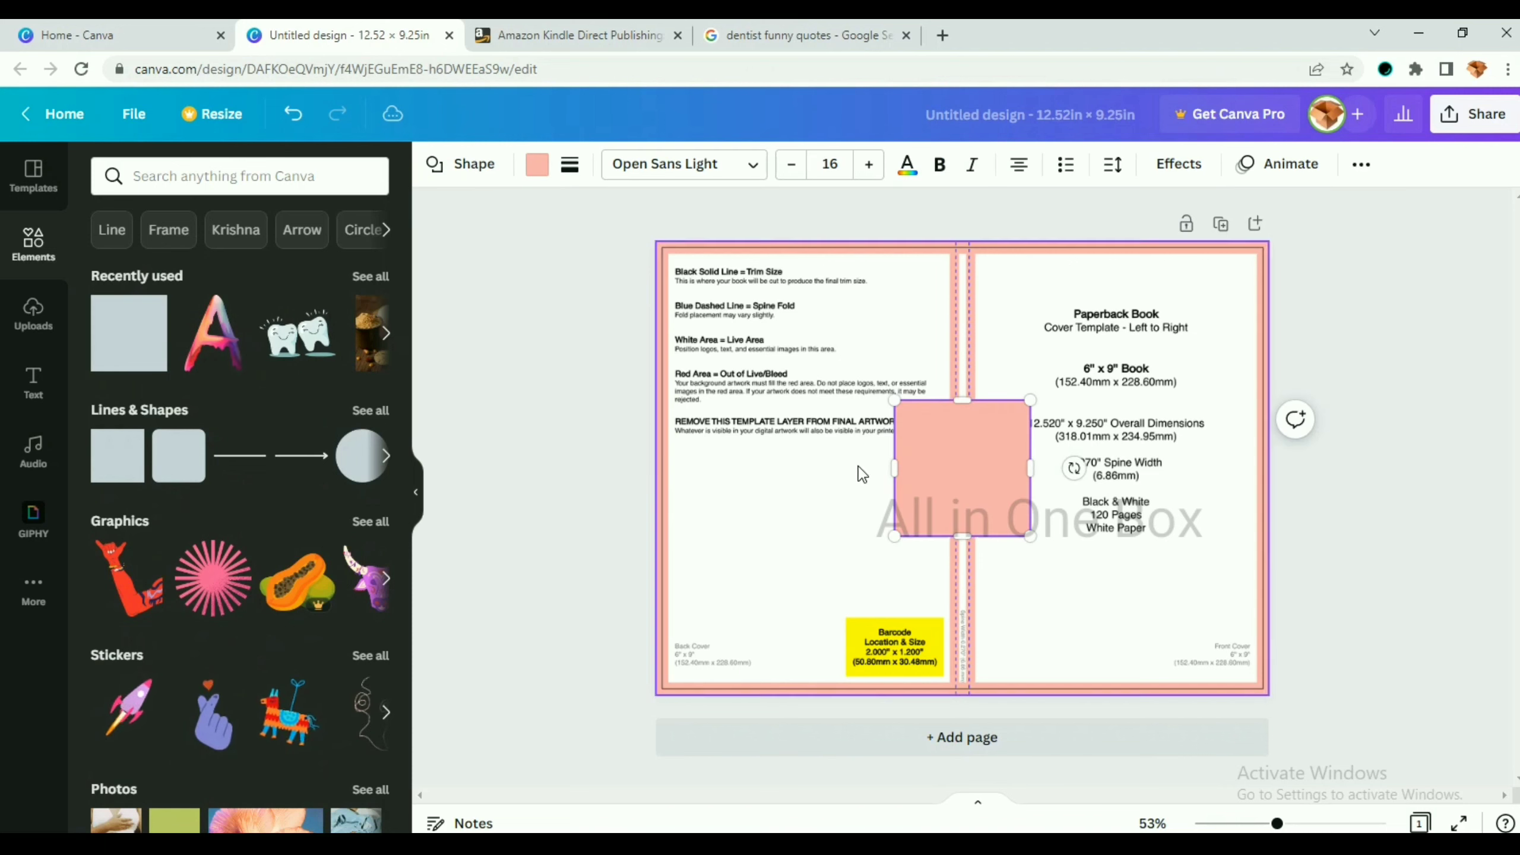
pyautogui.click(540, 172)
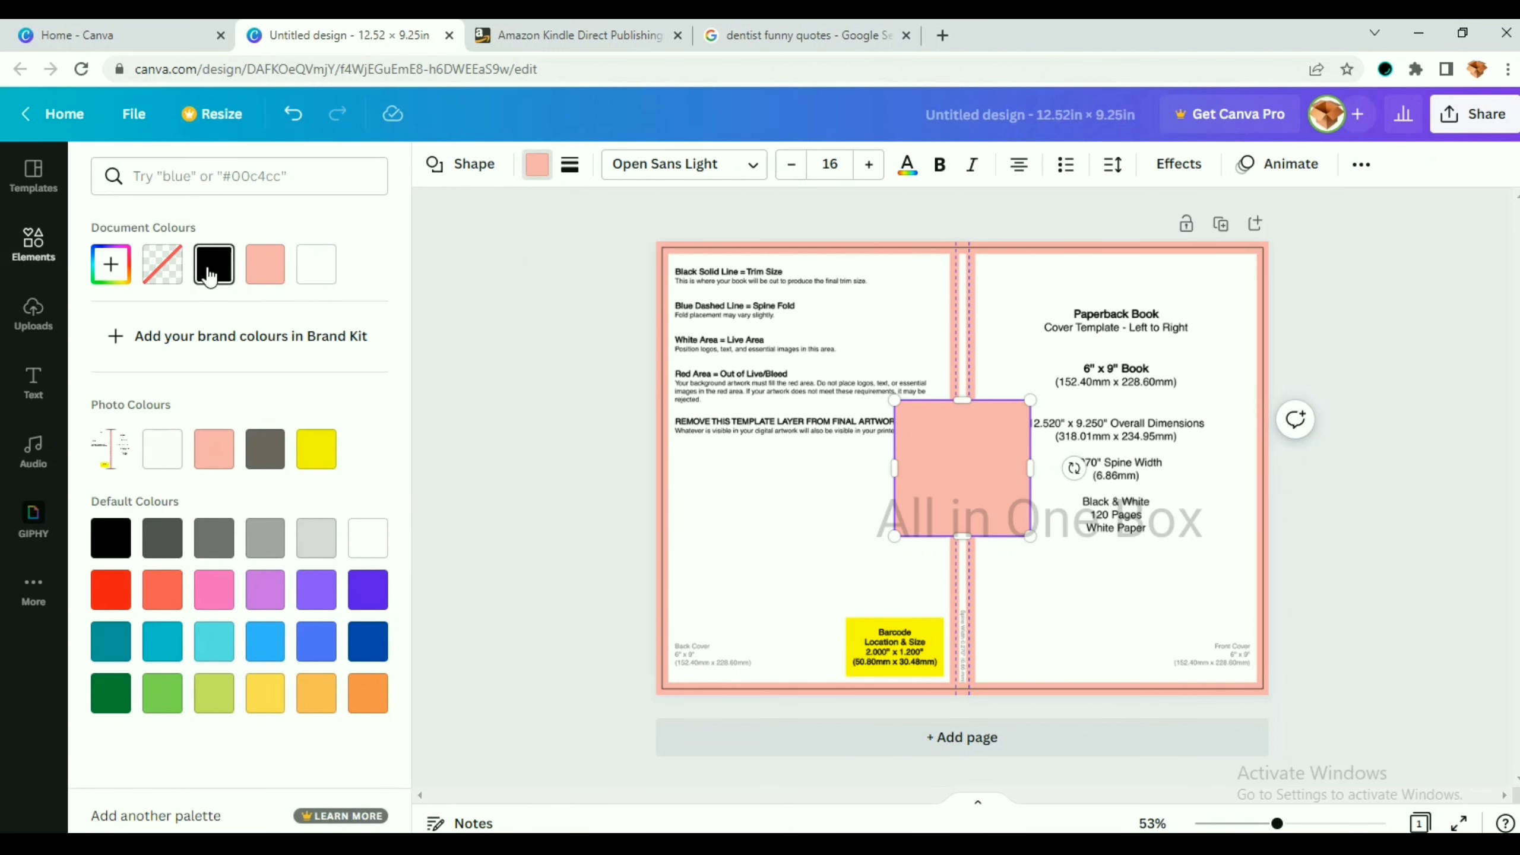
pyautogui.click(209, 277)
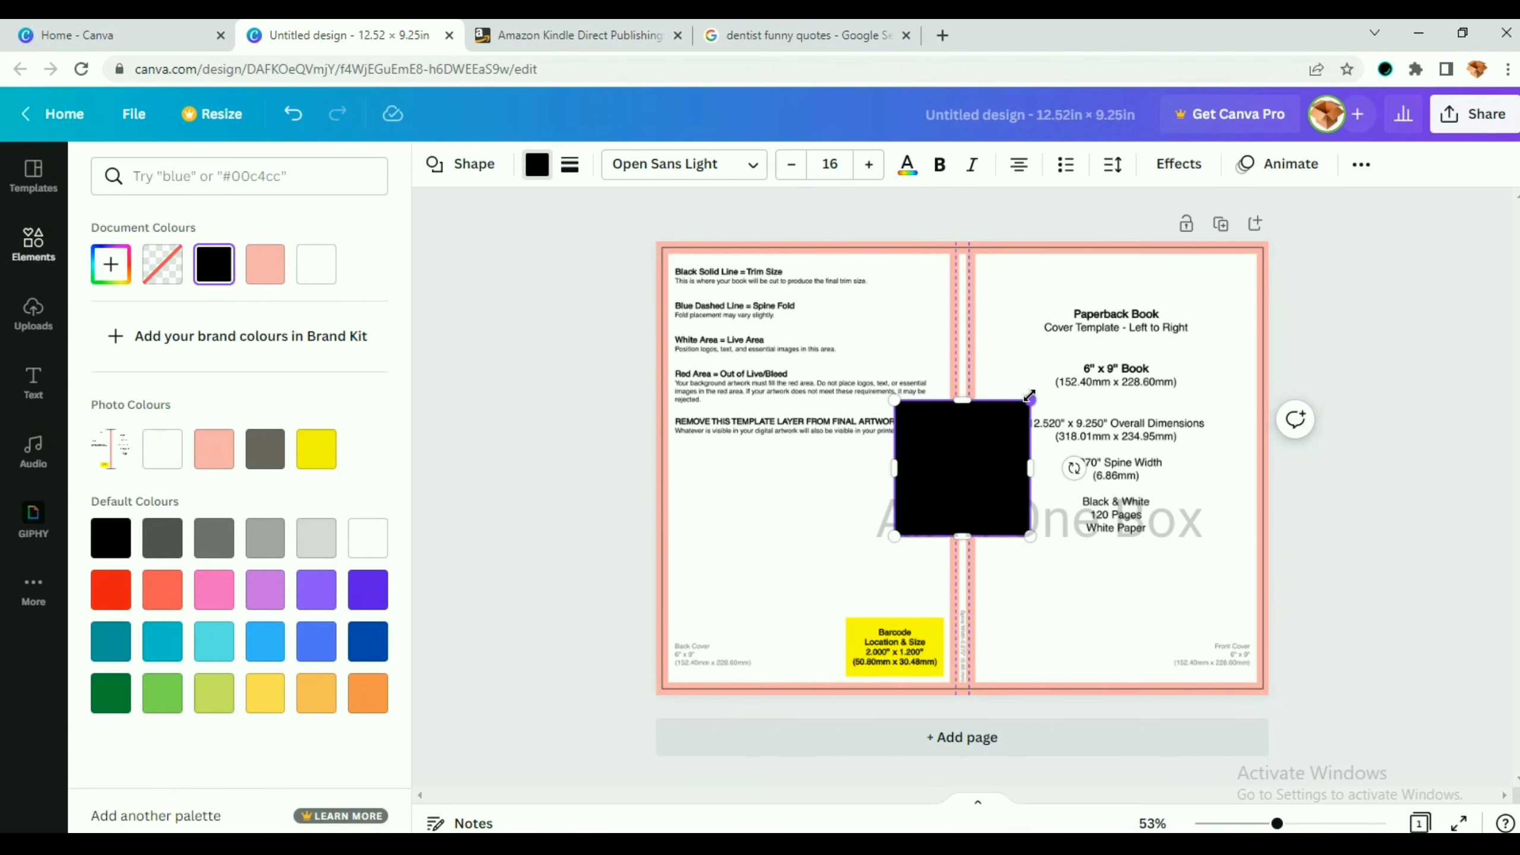
# - Enlarge the black square until it covers the entire page over the cover template
pyautogui.moveTo(1028, 395); pyautogui.dragTo(1268, 240)
pyautogui.moveTo(782, 613); pyautogui.dragTo(652, 695)
pyautogui.press('Escape')
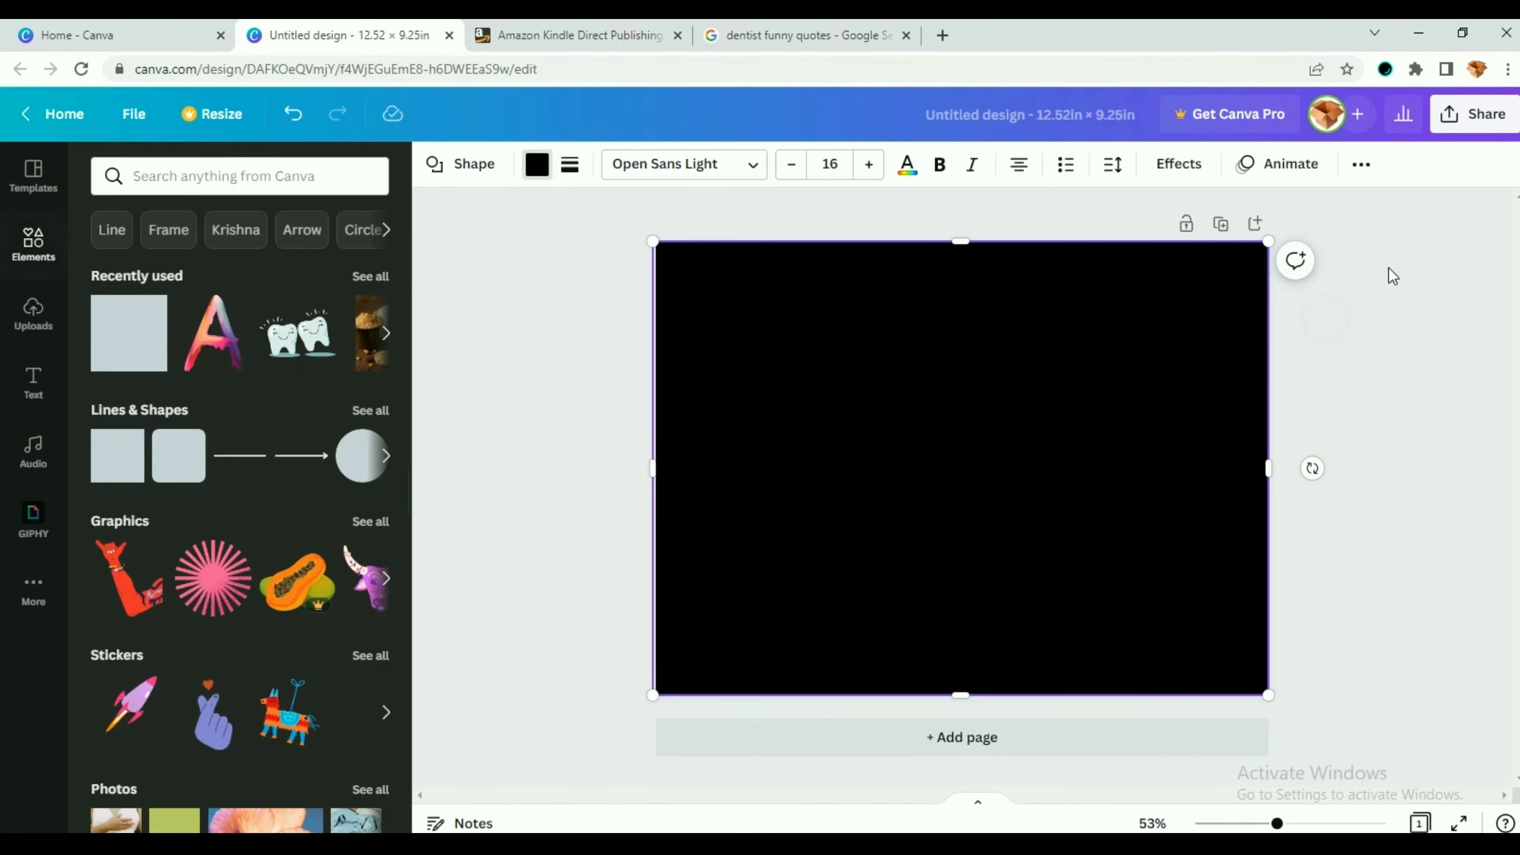
# - Set the black rectangle's transparency to 70 and align its lower-left corner with the page edge
pyautogui.click(1364, 171)
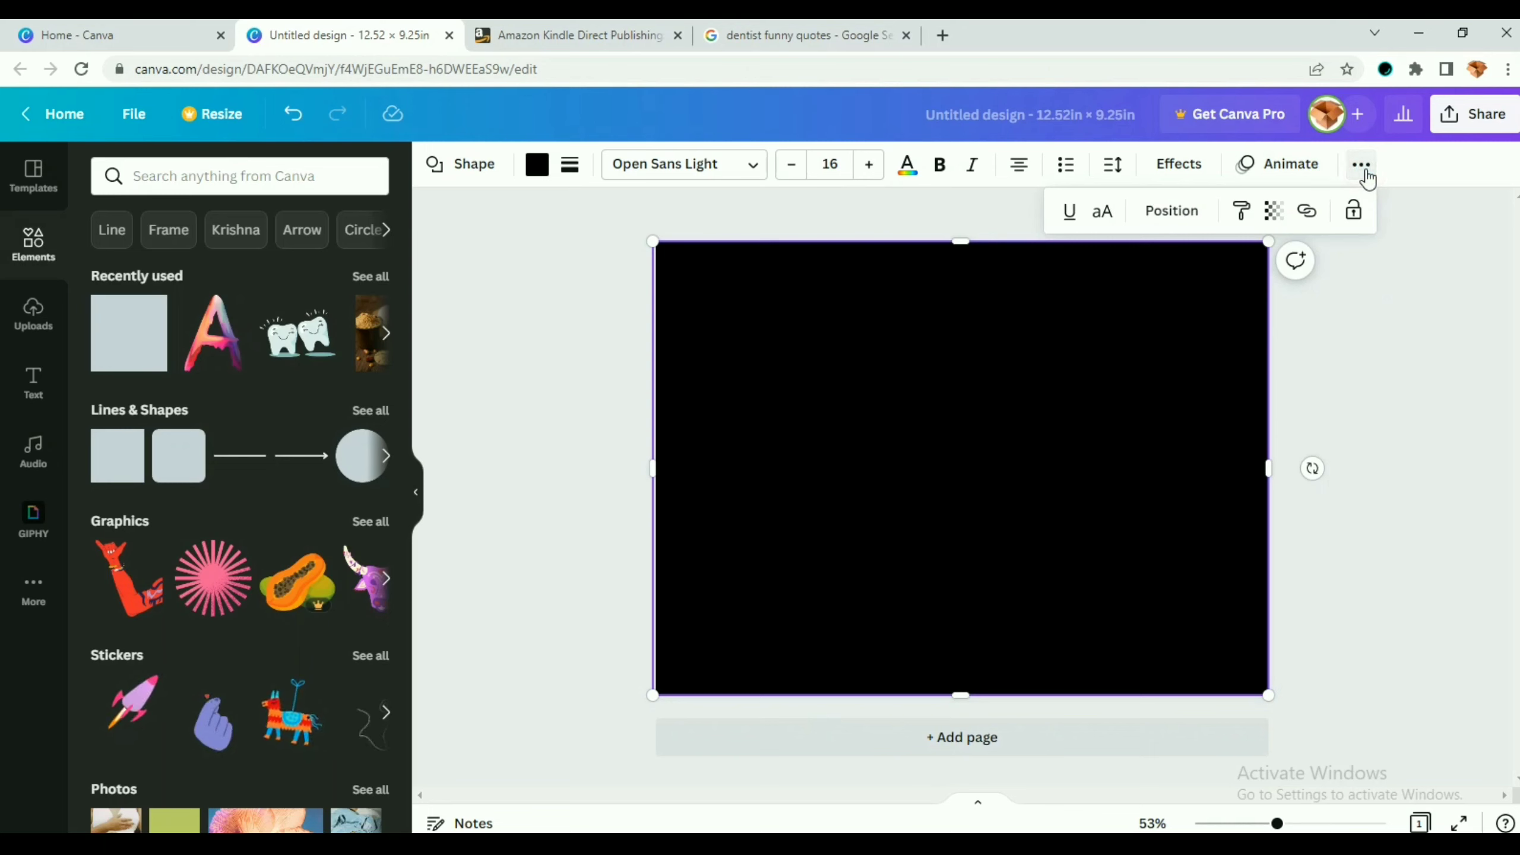
pyautogui.click(1274, 213)
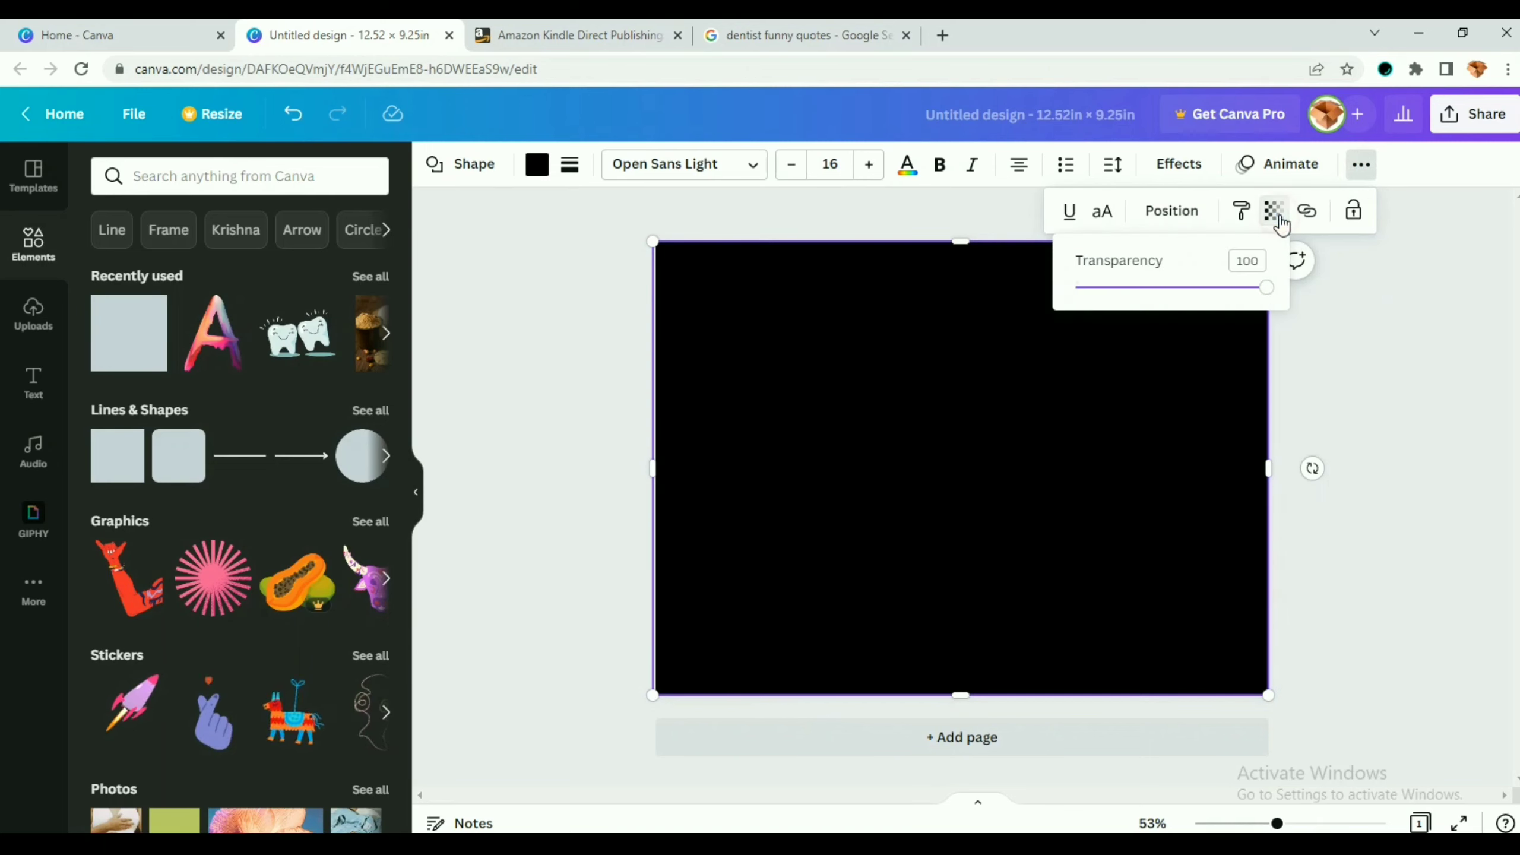
pyautogui.moveTo(1267, 292); pyautogui.dragTo(1208, 288)
pyautogui.click(1364, 353)
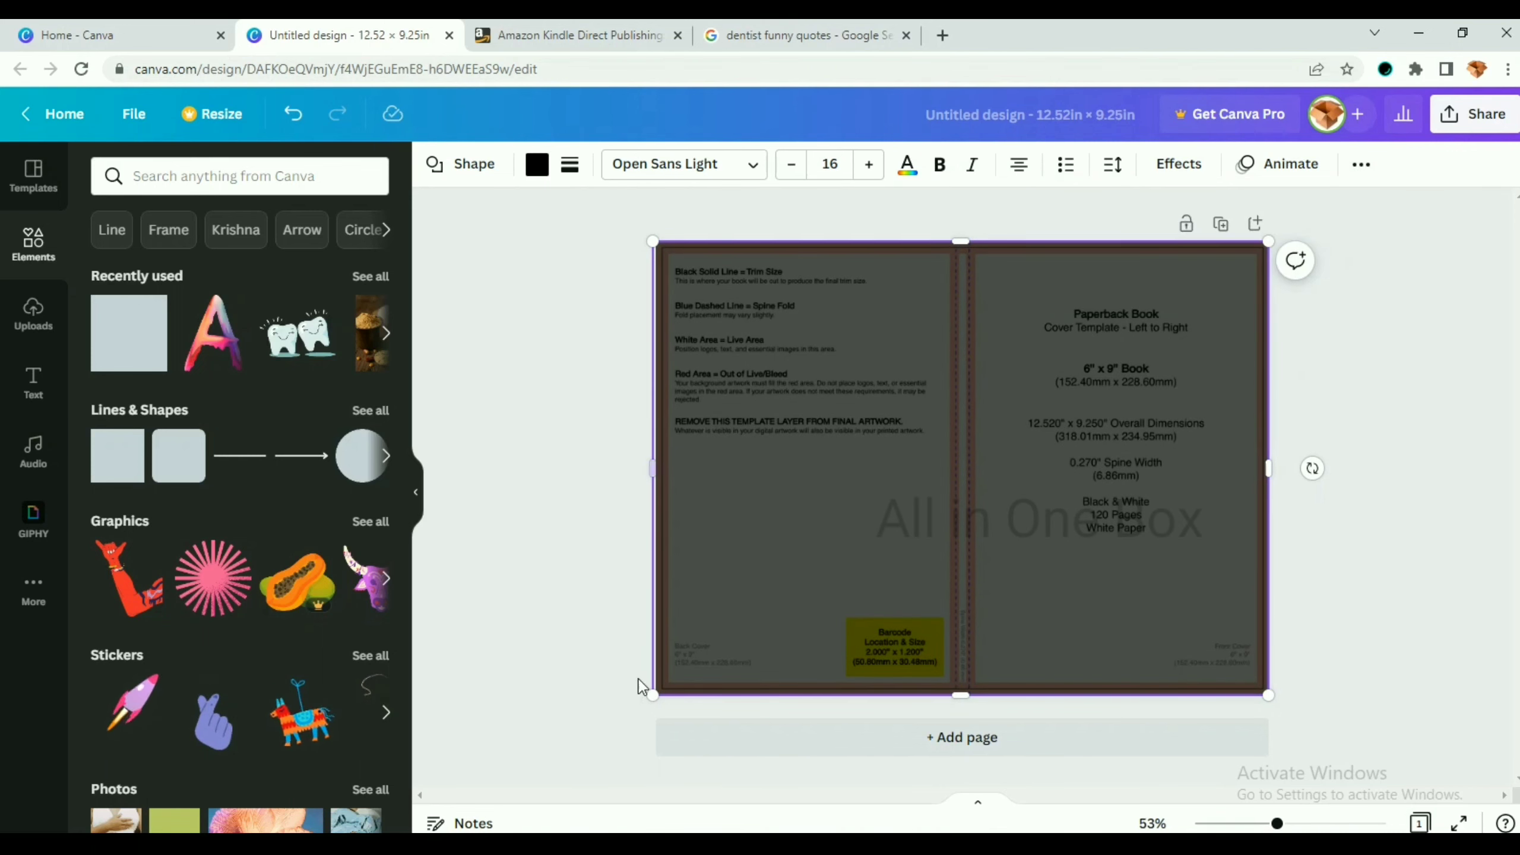
pyautogui.moveTo(653, 695); pyautogui.dragTo(656, 695)
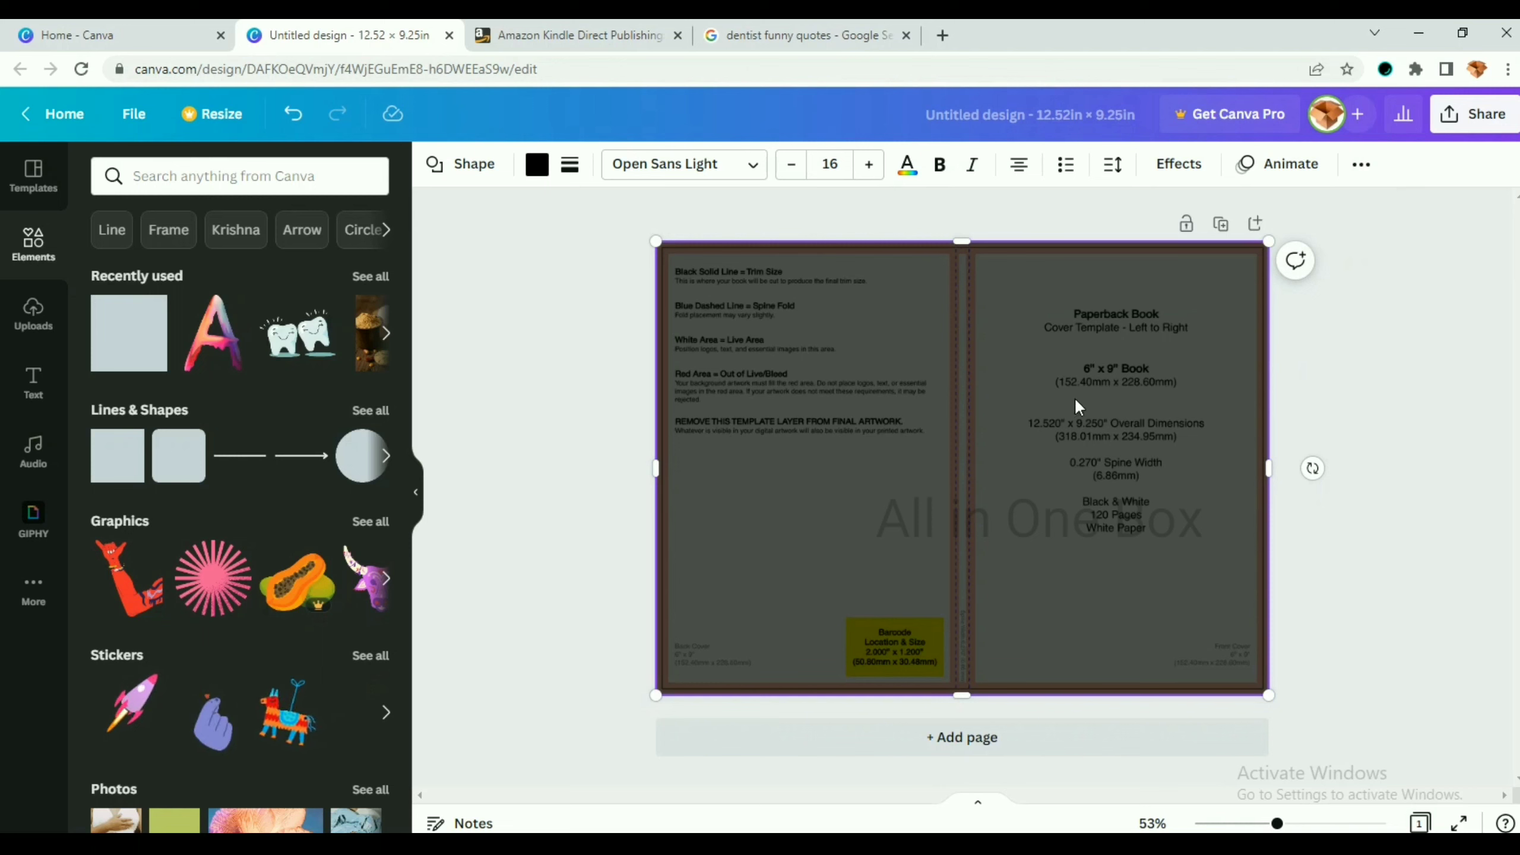
pyautogui.click(499, 339)
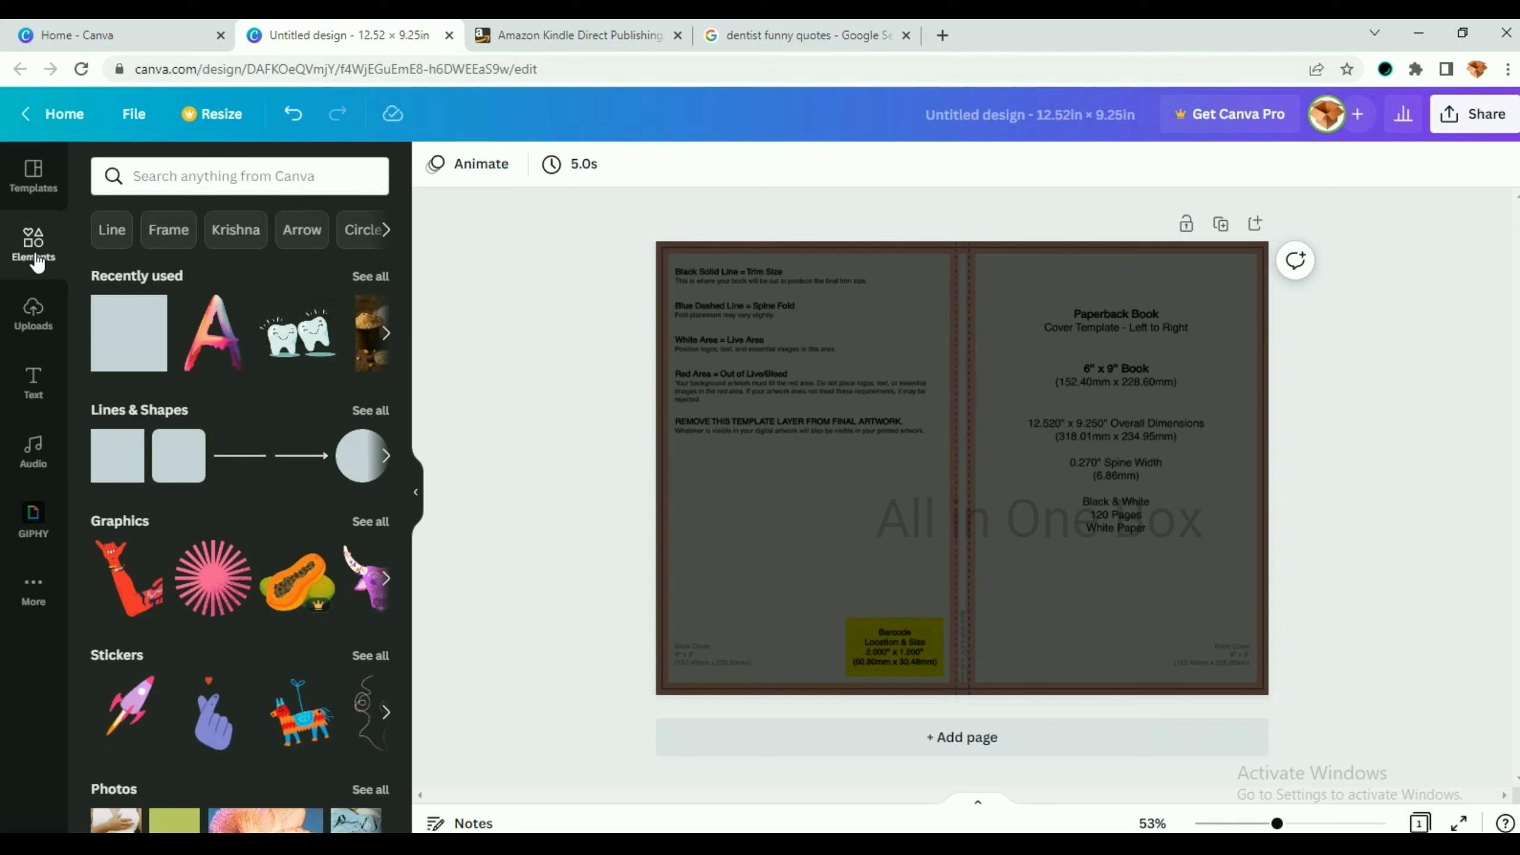
# - Search the elements for "dentist", add the two smiling teeth graphic, and scale it down in the lower half of the front cover
pyautogui.click(206, 176)
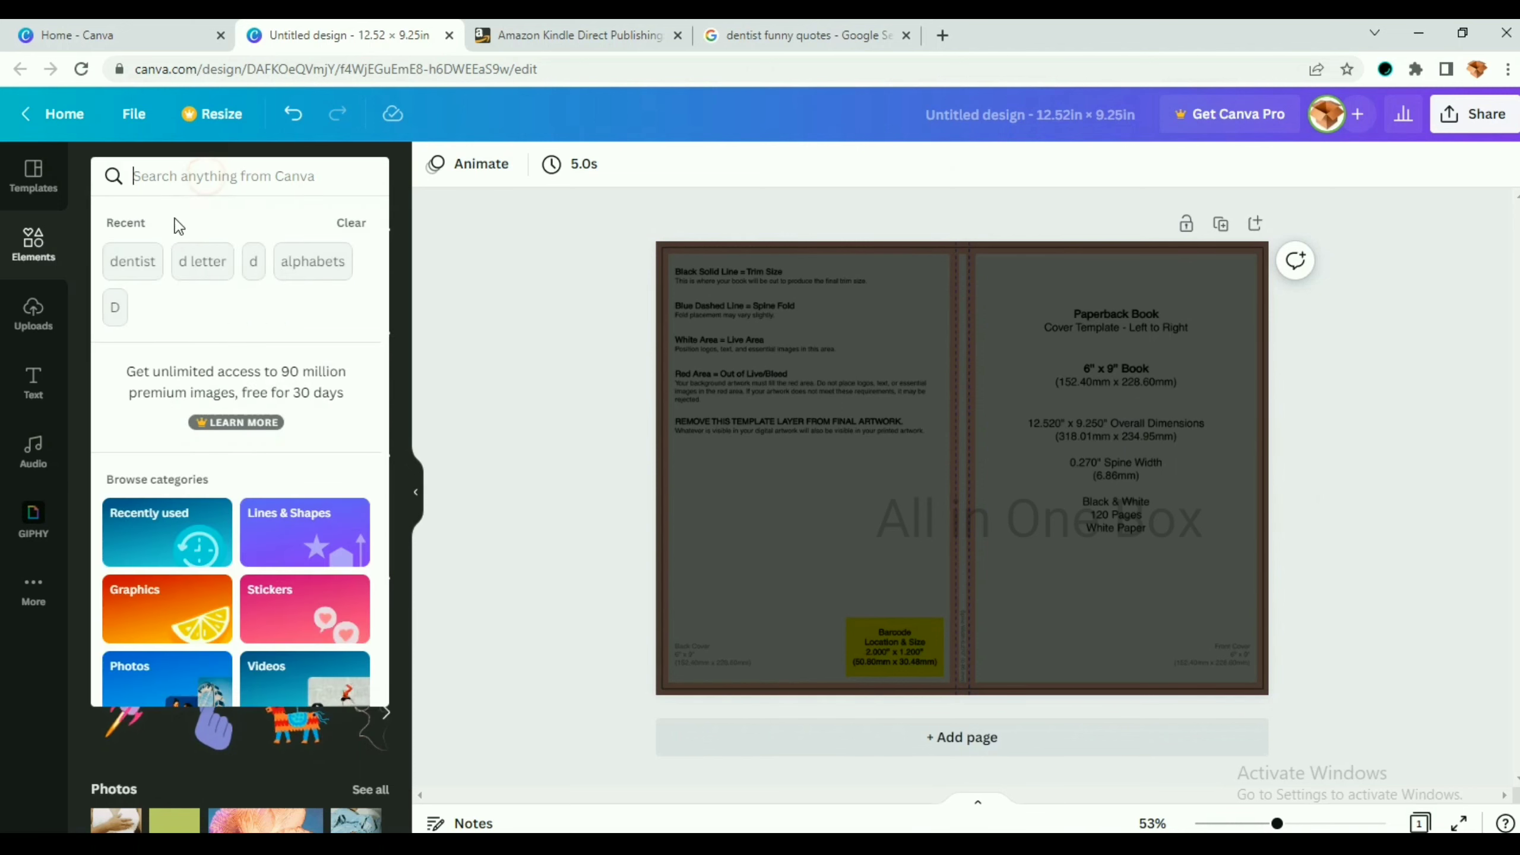
pyautogui.click(135, 263)
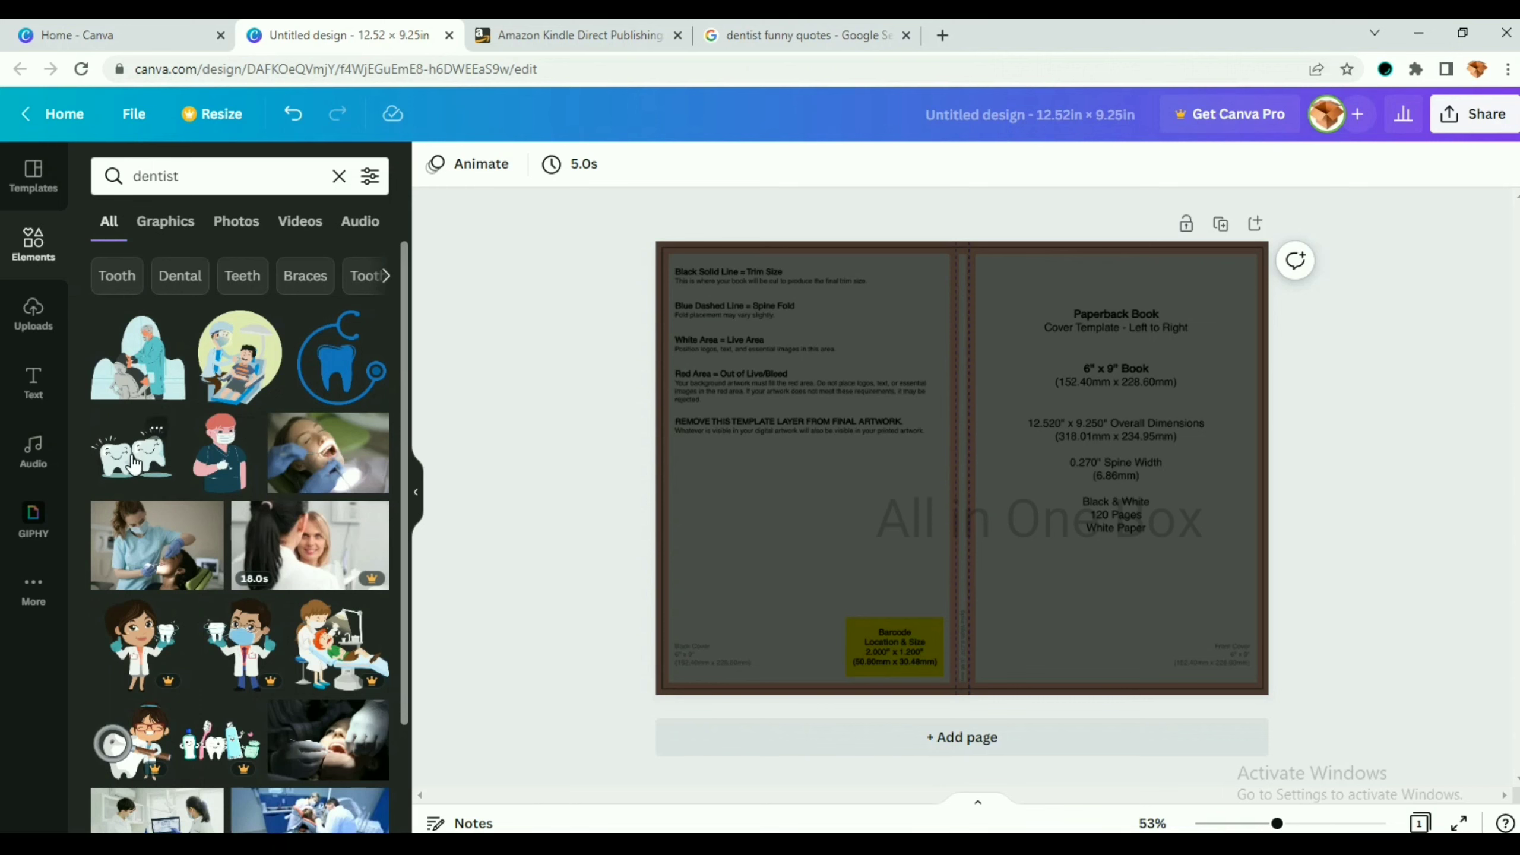
pyautogui.click(110, 467)
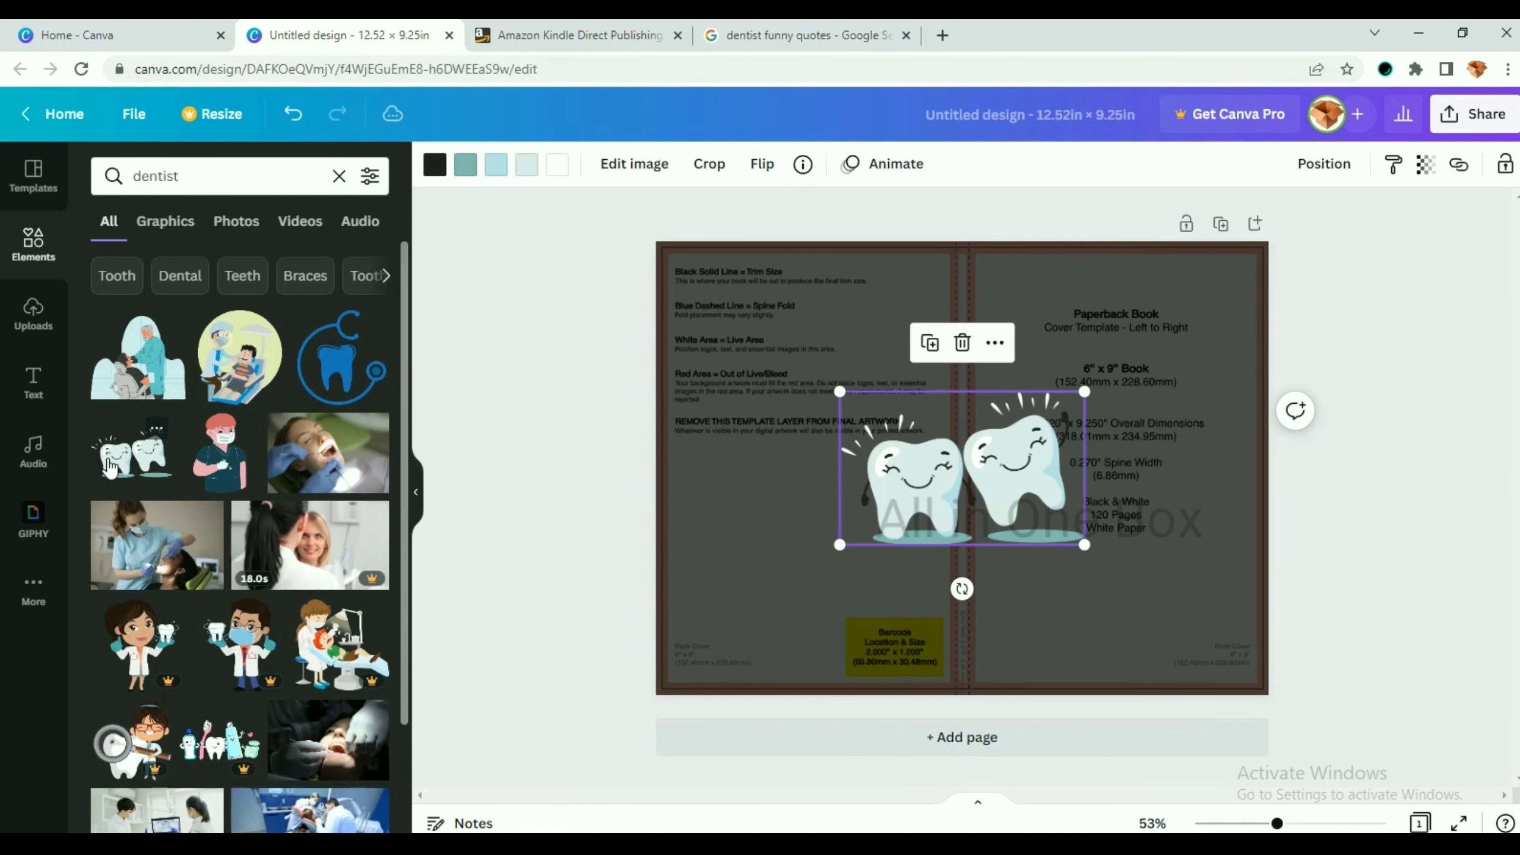
pyautogui.moveTo(956, 479); pyautogui.dragTo(1146, 541)
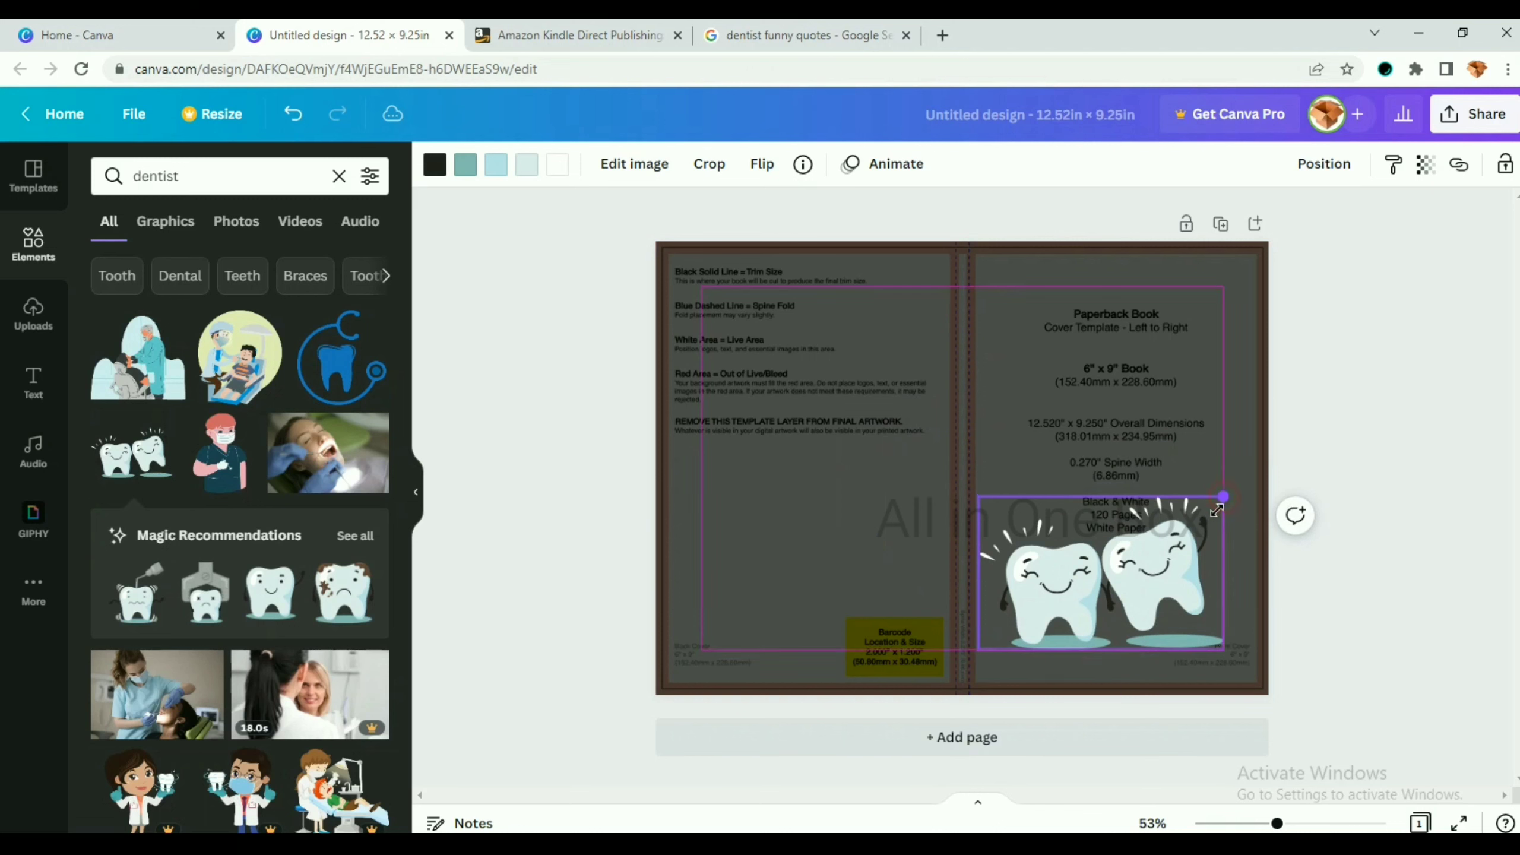
pyautogui.moveTo(1224, 496); pyautogui.dragTo(1191, 516)
pyautogui.moveTo(1106, 589); pyautogui.dragTo(1131, 570)
# - Raise the black background rectangle's transparency value to 100 to hide the template underneath
pyautogui.click(1241, 330)
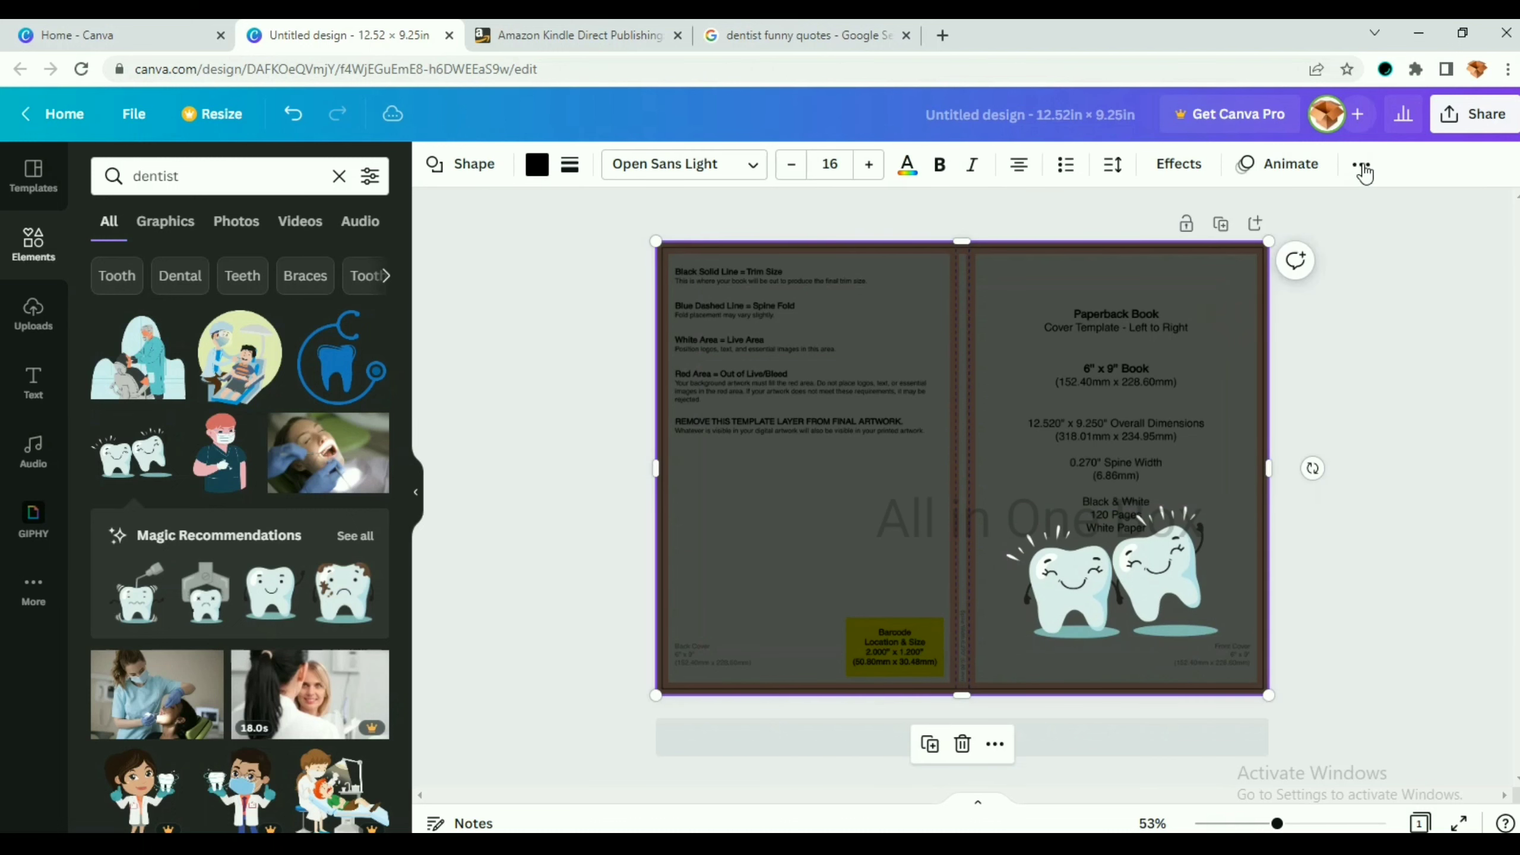
pyautogui.click(1359, 167)
pyautogui.click(1278, 212)
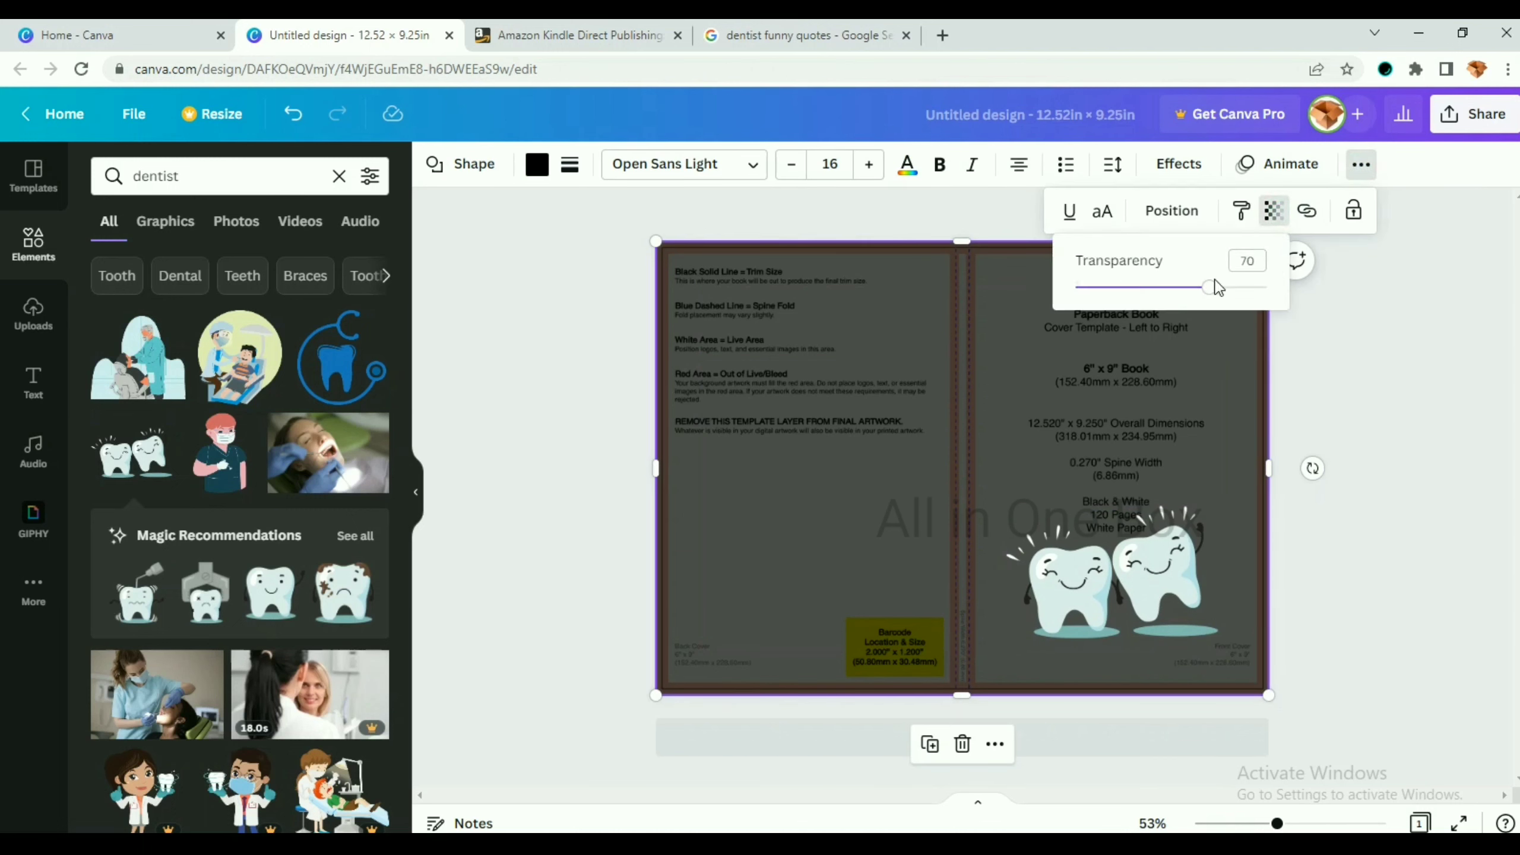
pyautogui.moveTo(1214, 285); pyautogui.dragTo(1268, 285)
# - Nudge the teeth graphic slightly on the front cover and recolour its dark arms and facial lines to red
pyautogui.click(1201, 607)
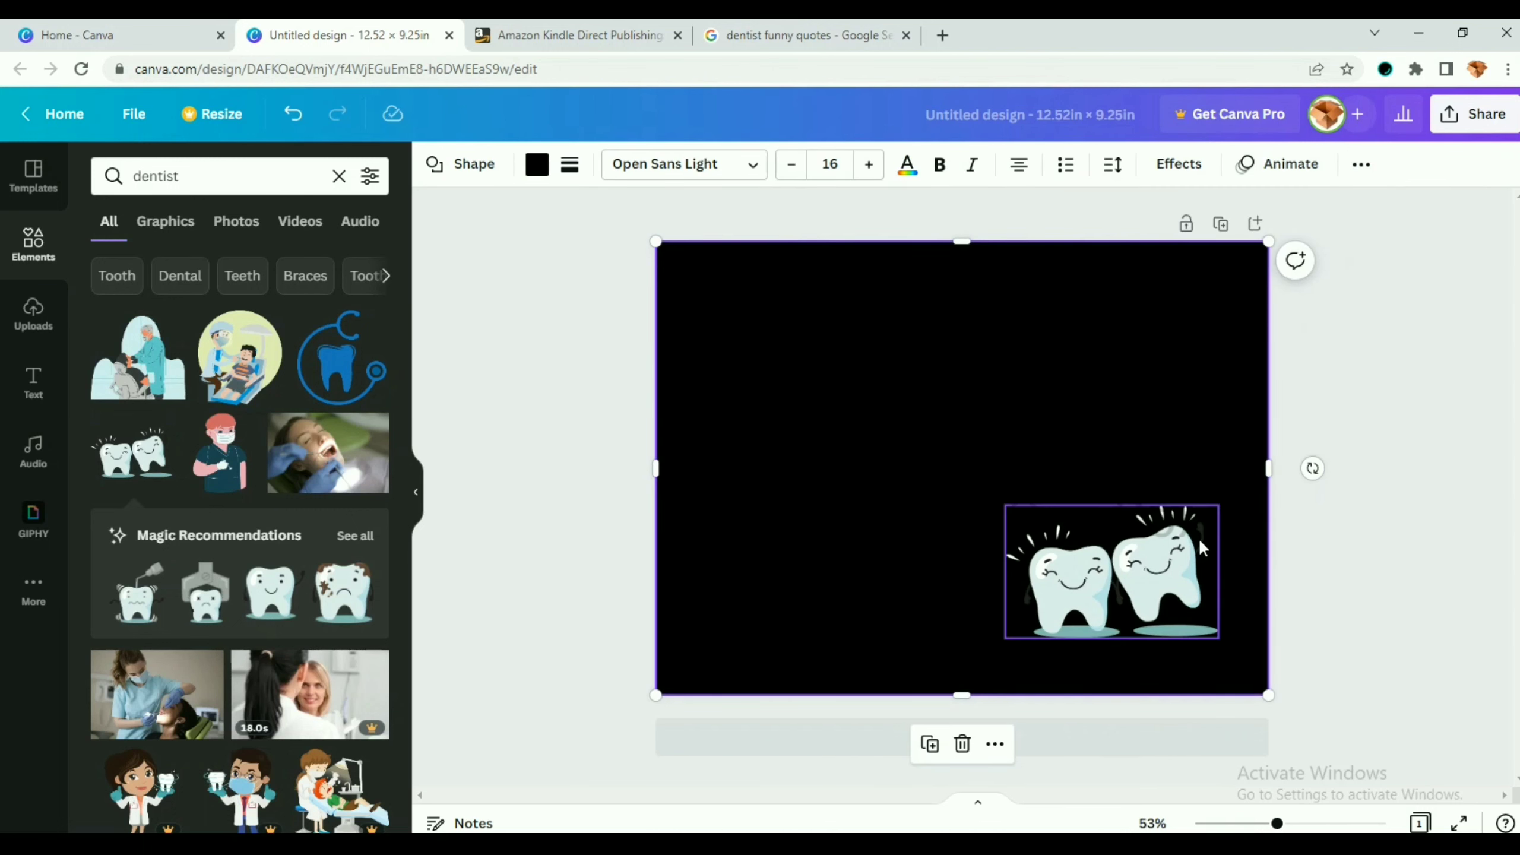
pyautogui.moveTo(1117, 586); pyautogui.dragTo(1122, 588)
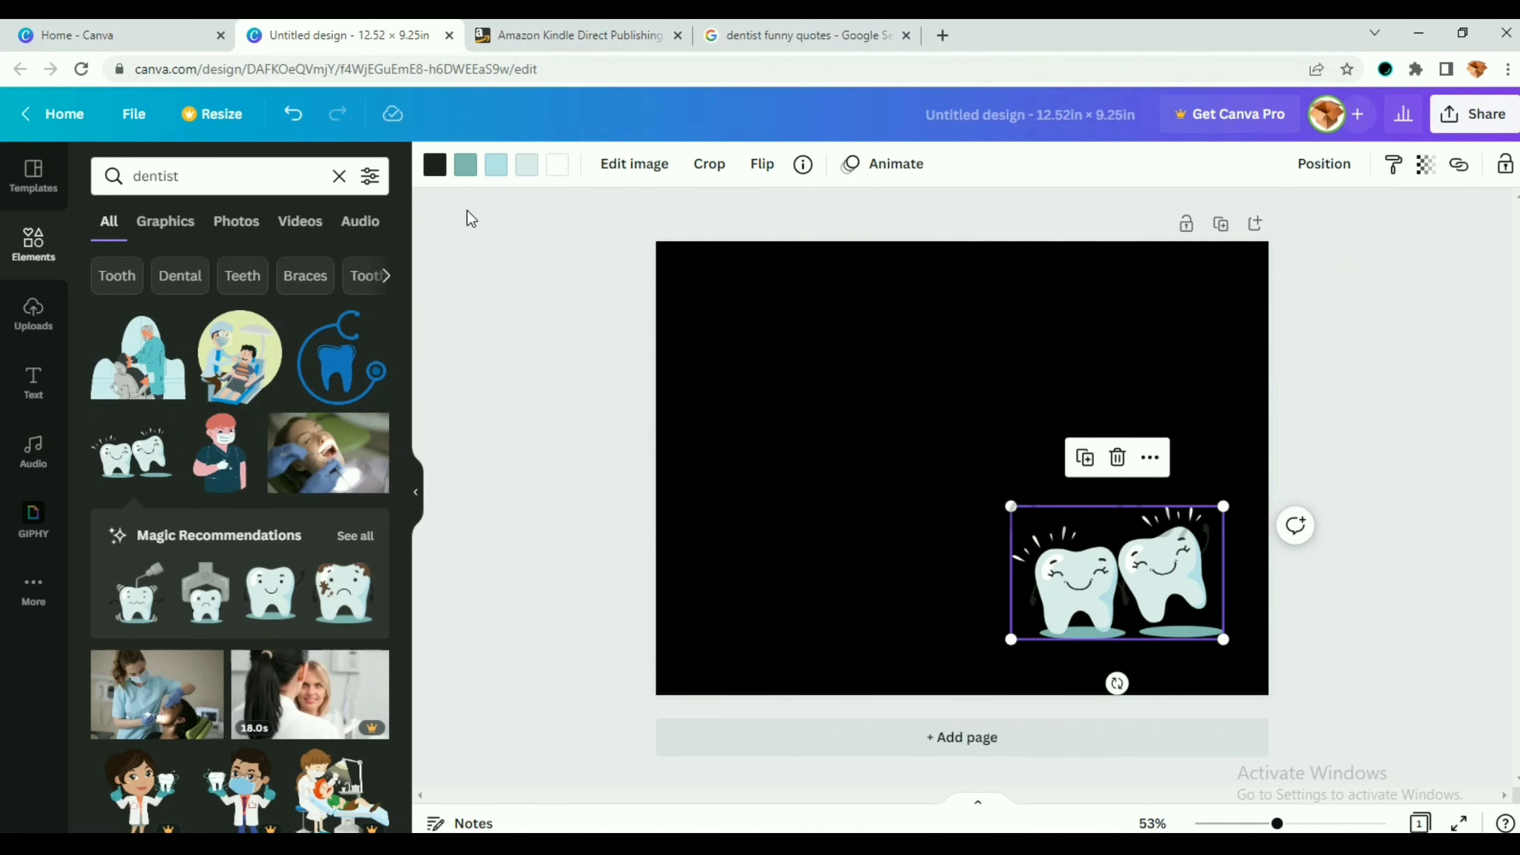
pyautogui.click(435, 165)
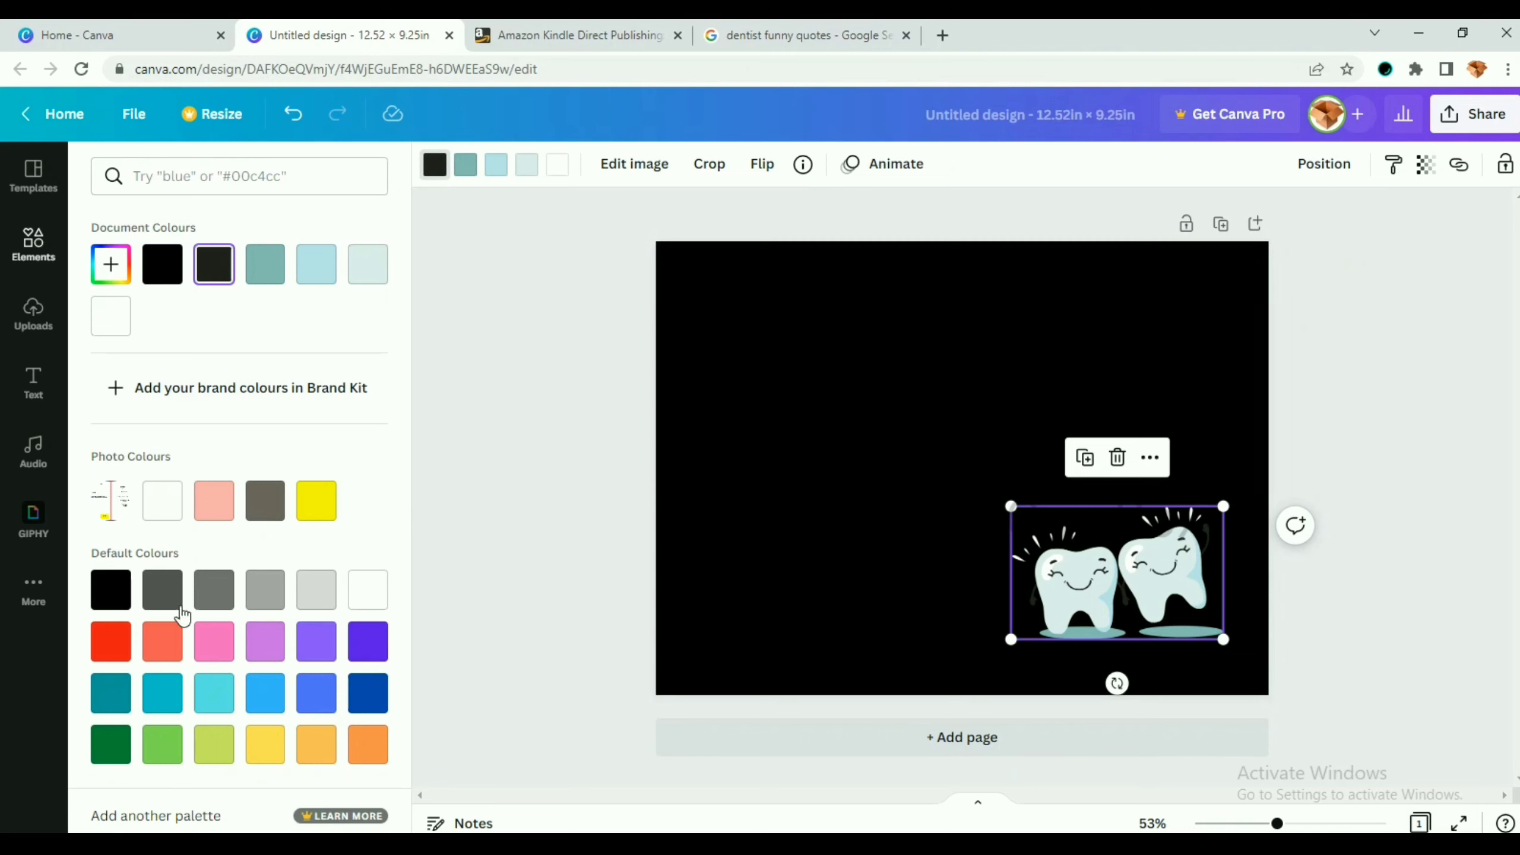
pyautogui.click(110, 663)
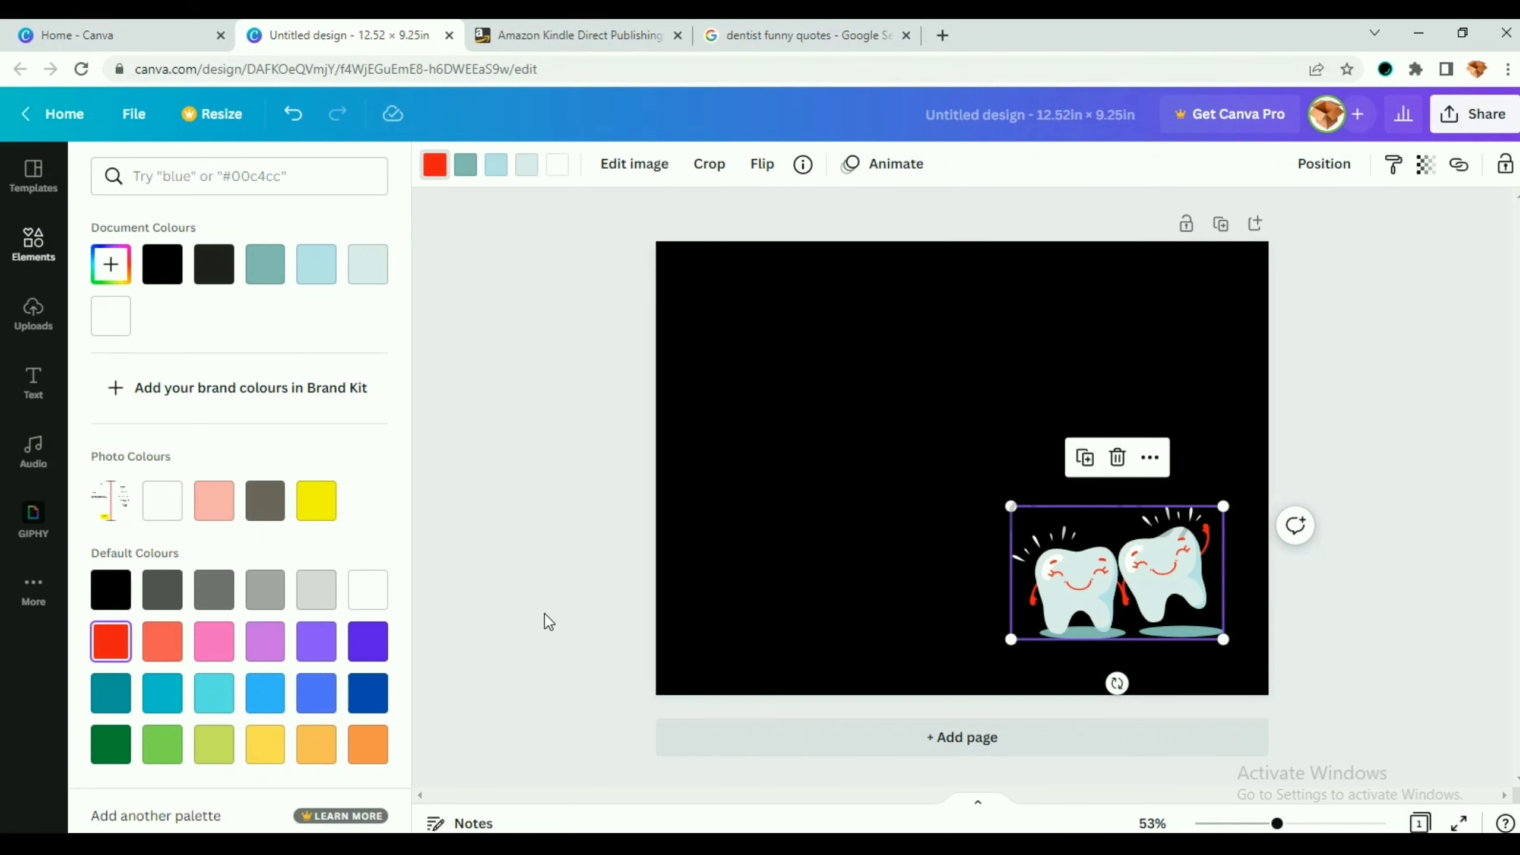
pyautogui.click(535, 591)
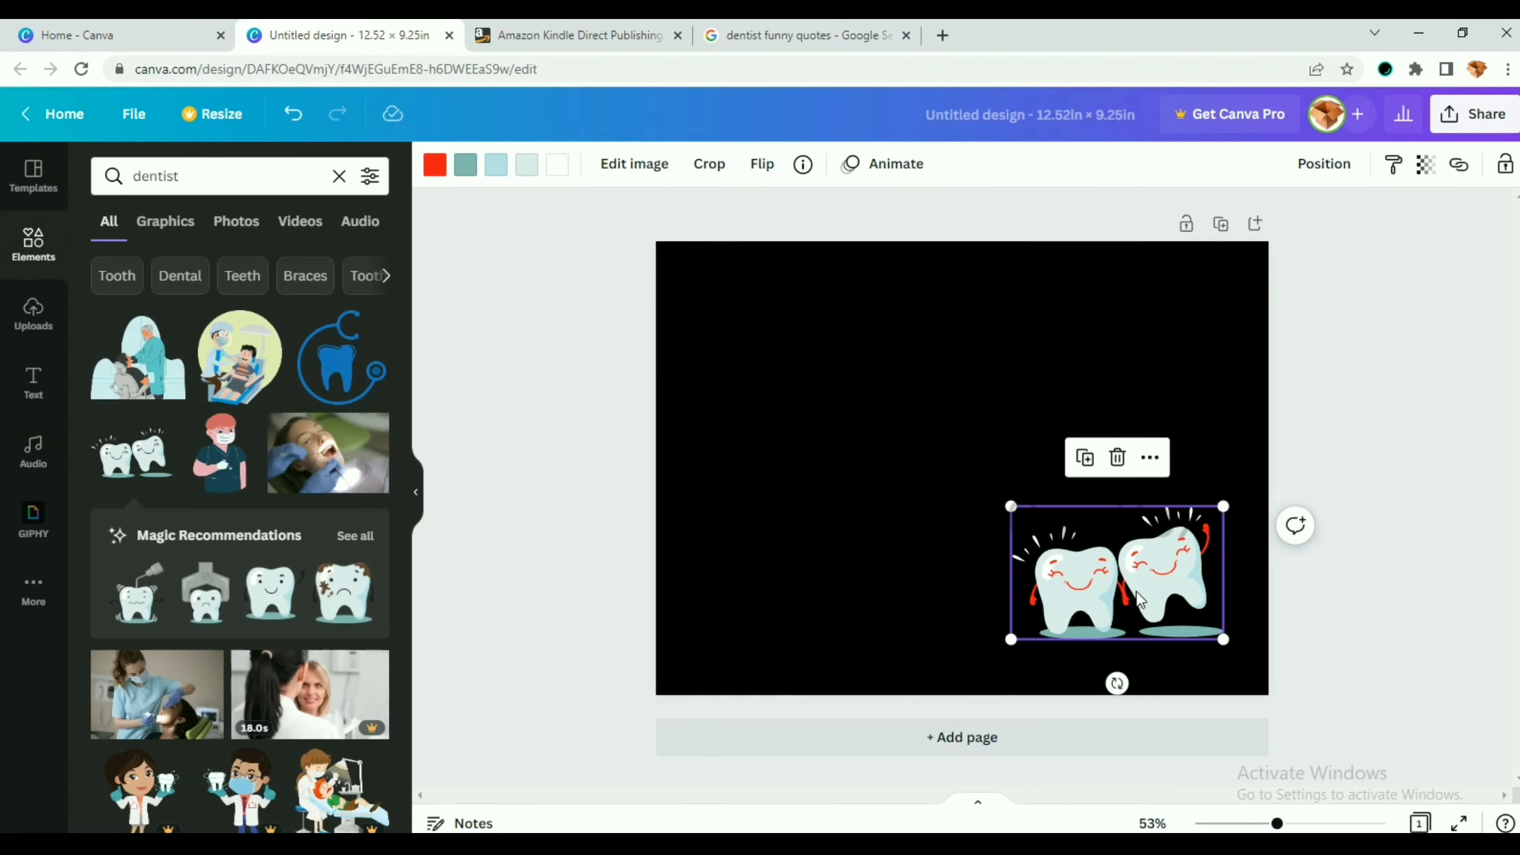
# - Lower the black background rectangle's transparency value to about 70 to show the template guides underneath
pyautogui.click(973, 471)
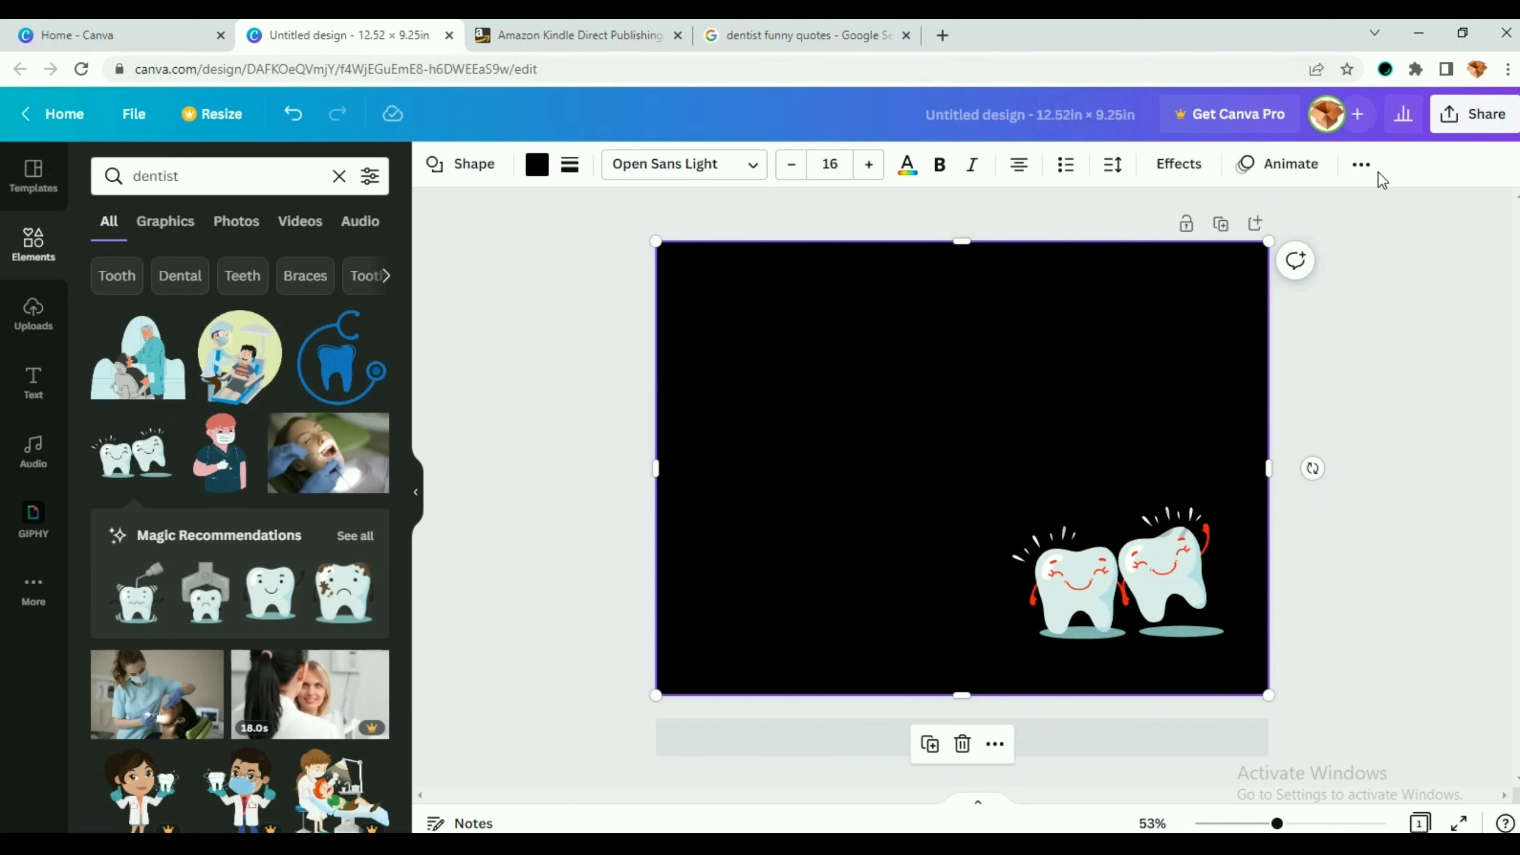
pyautogui.click(1367, 169)
pyautogui.click(1274, 211)
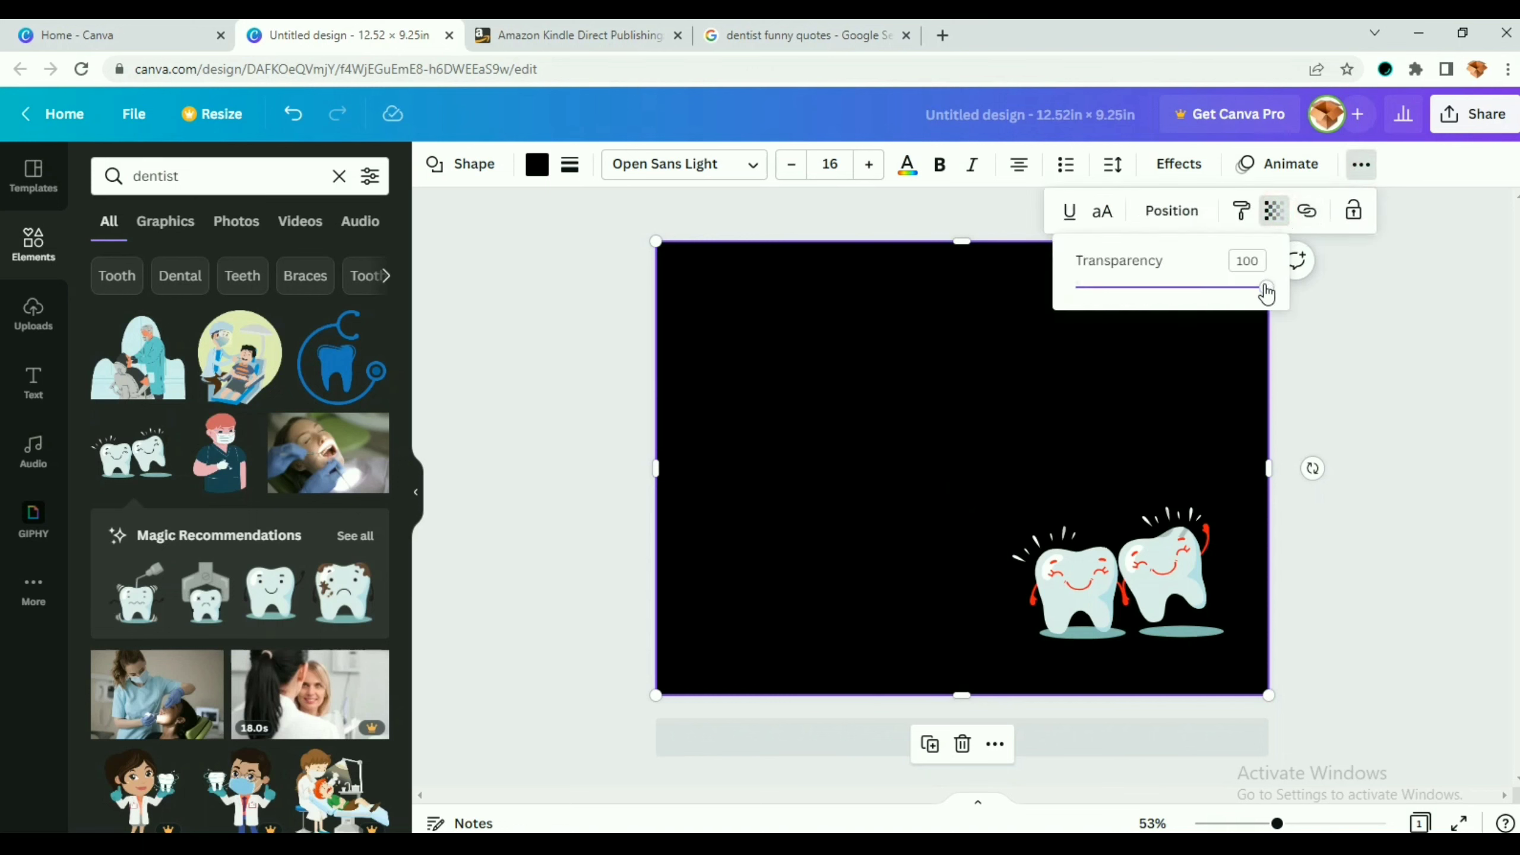
pyautogui.moveTo(1267, 293); pyautogui.dragTo(1210, 313)
pyautogui.click(510, 473)
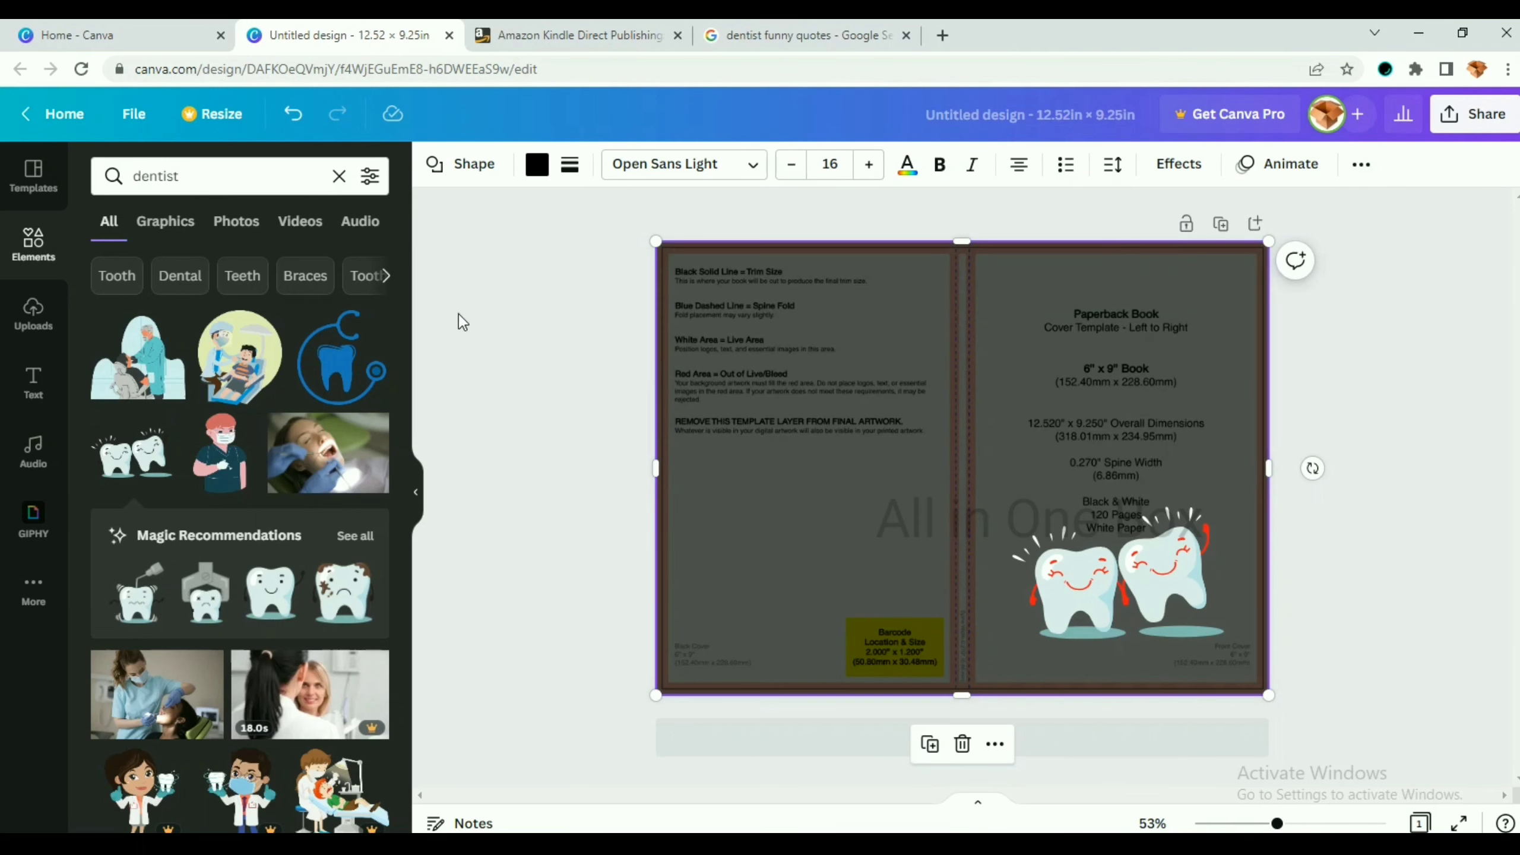
# - Replace the "dentist" query and search the elements library for "brush"
pyautogui.click(248, 179)
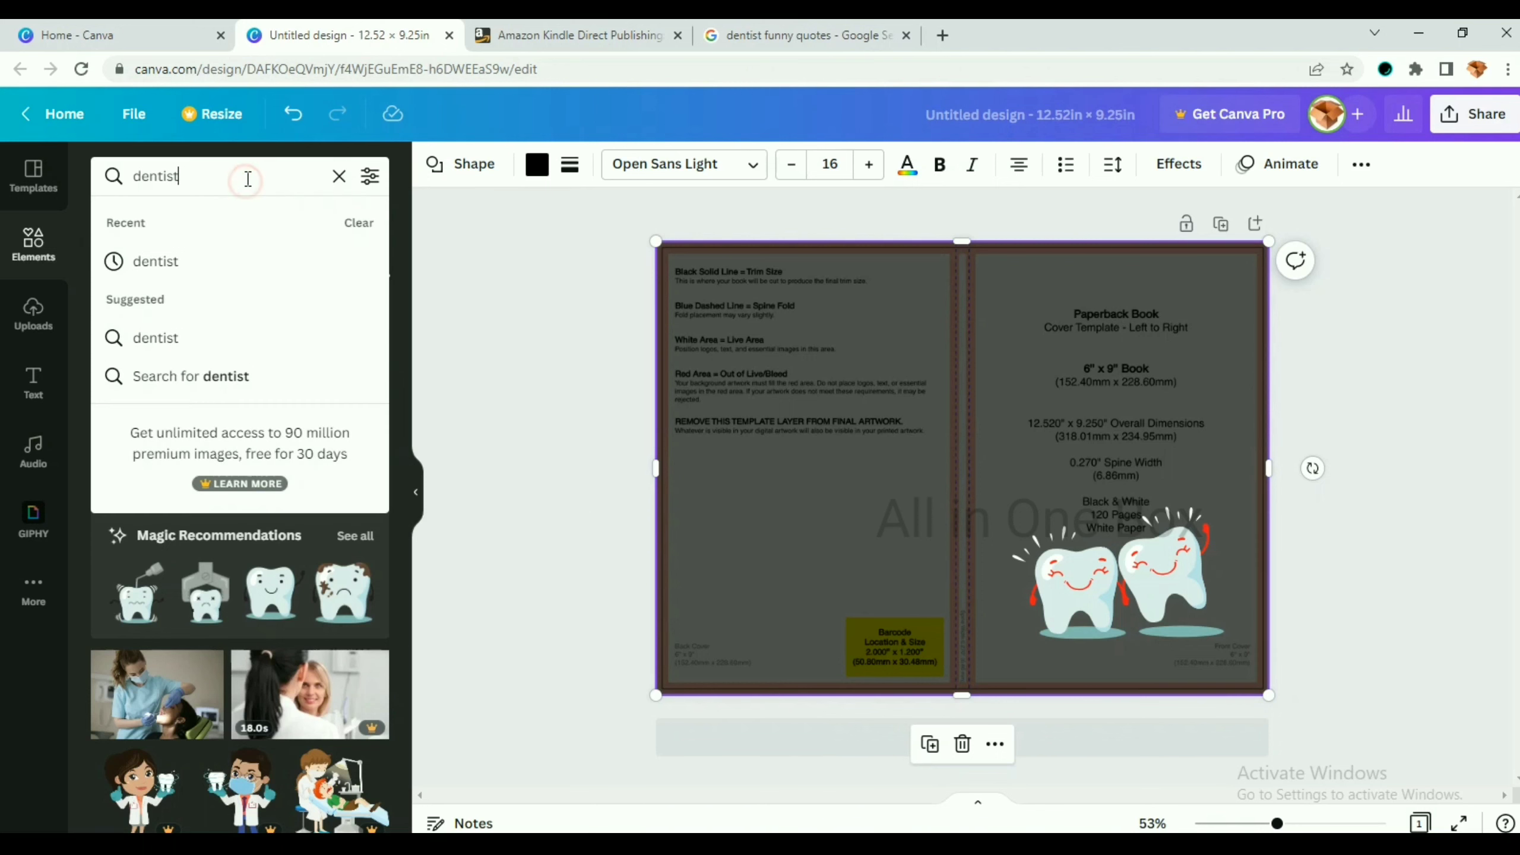
pyautogui.press('BackSpace')
pyautogui.press('BackSpace')
pyautogui.press('BackSpace')
pyautogui.press('BackSpace')
pyautogui.press('BackSpace')
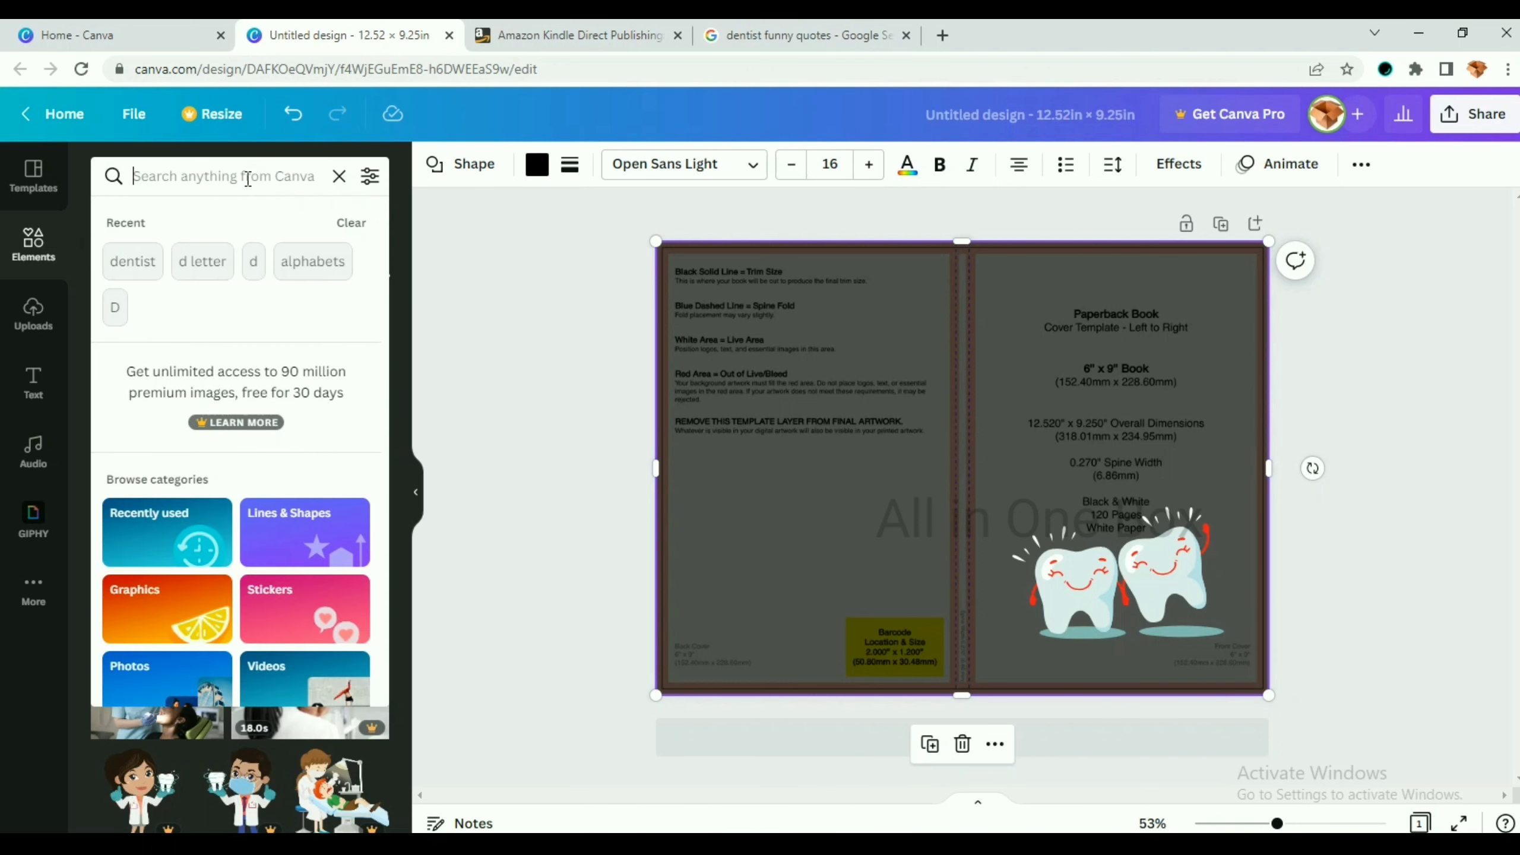
pyautogui.write('rush')
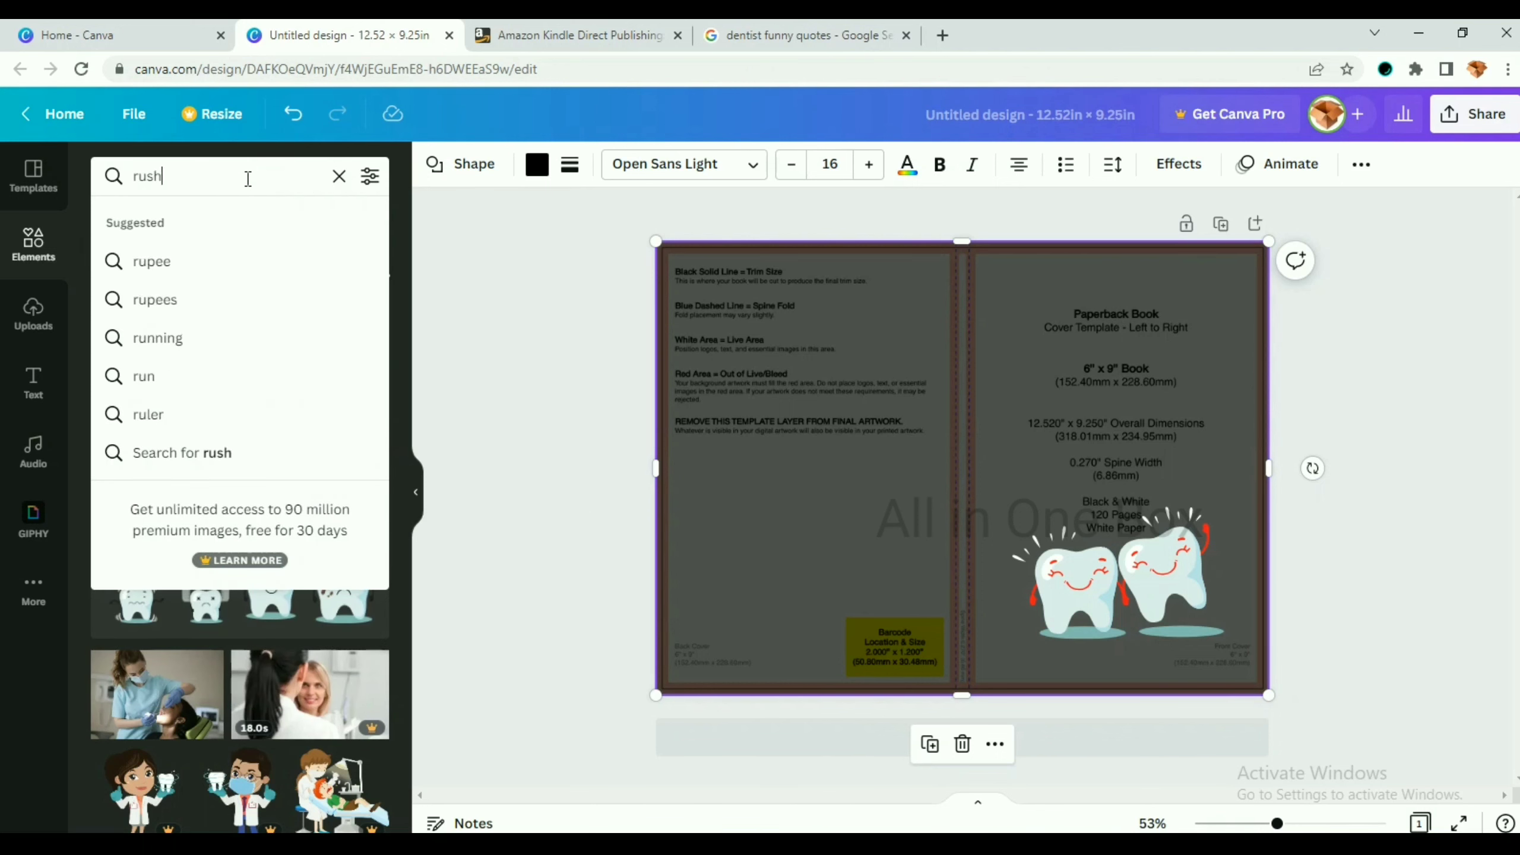
pyautogui.press('BackSpace')
pyautogui.press('BackSpace')
pyautogui.press('BackSpace')
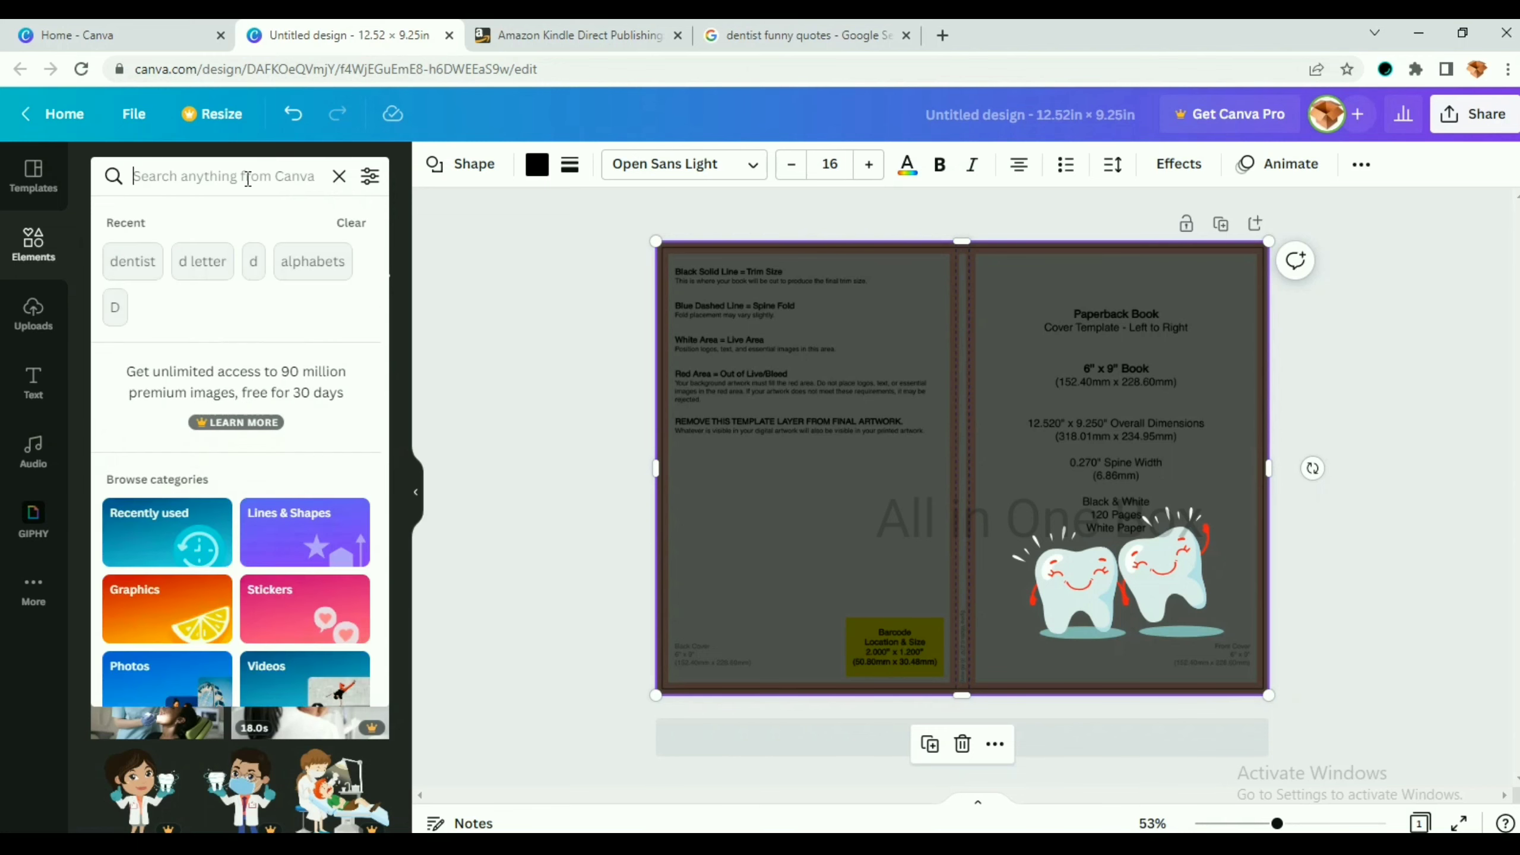
pyautogui.write('brush')
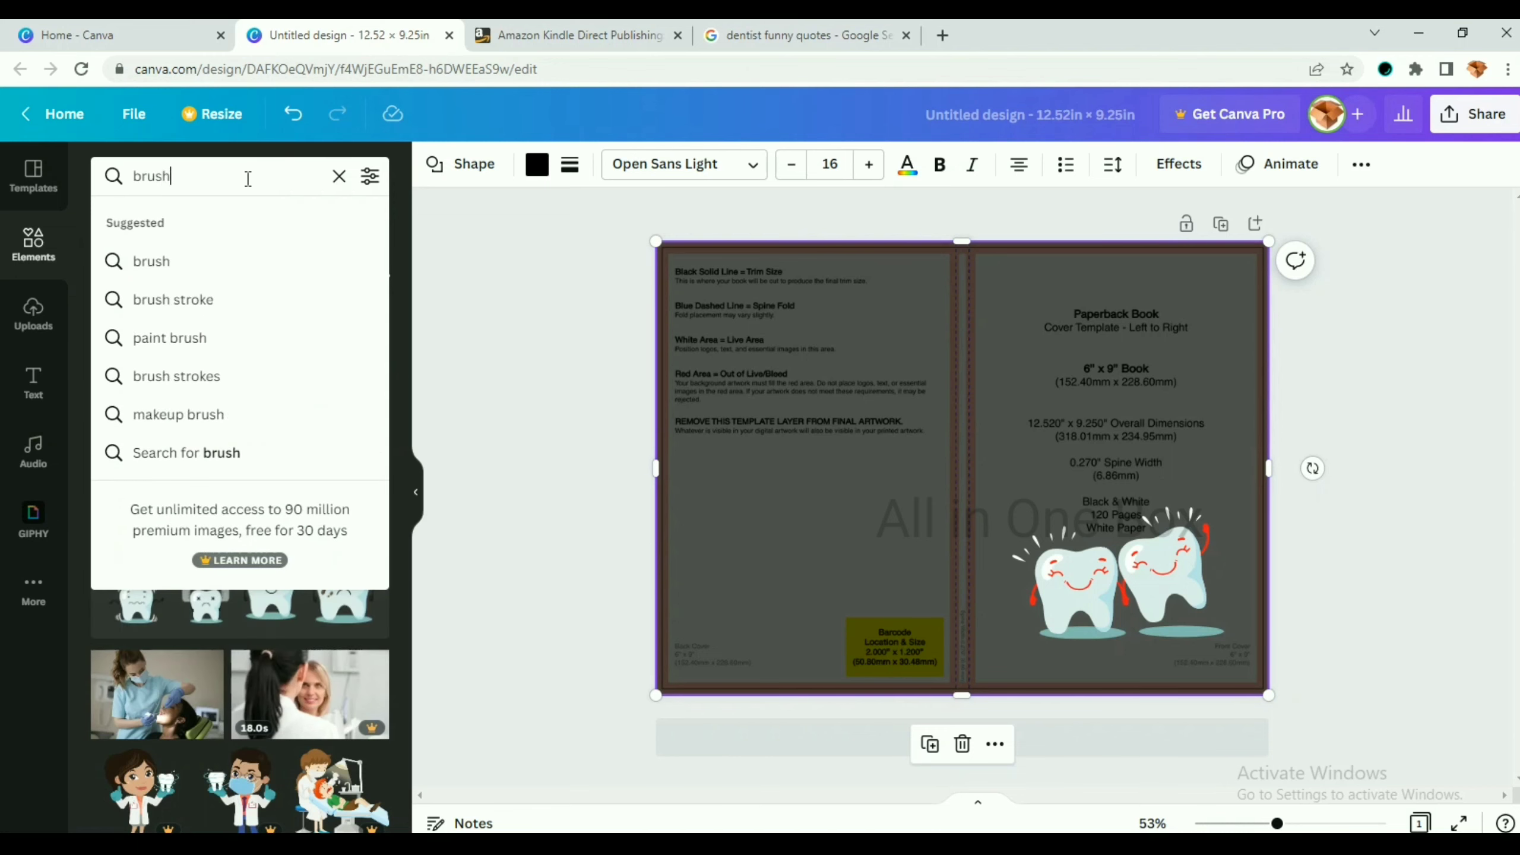
pyautogui.press('Return')
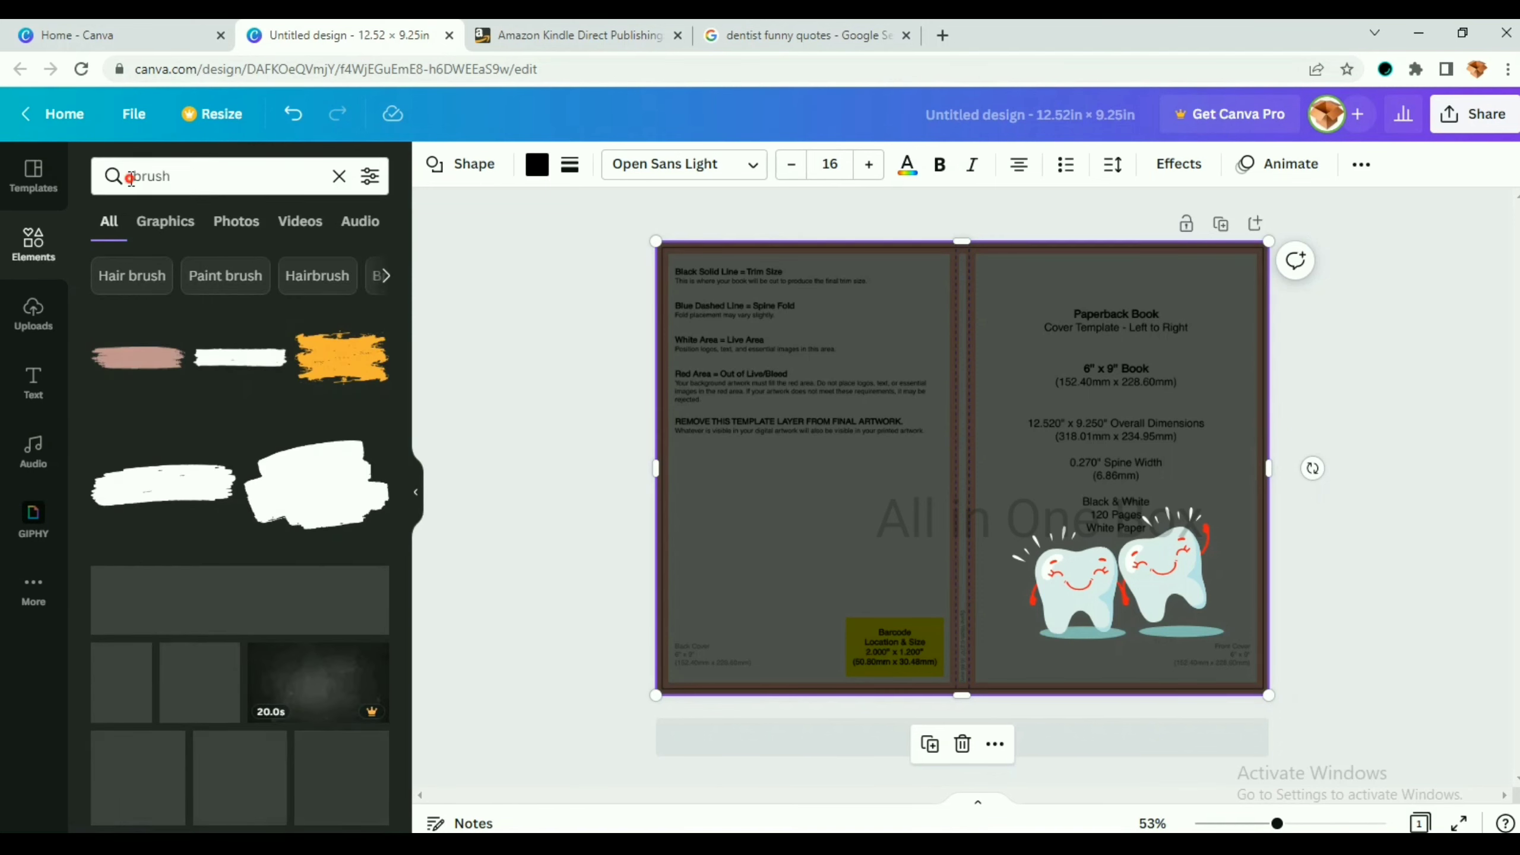
# - Refine the elements search to "toothbrush"
pyautogui.click(156, 180)
pyautogui.click(135, 180)
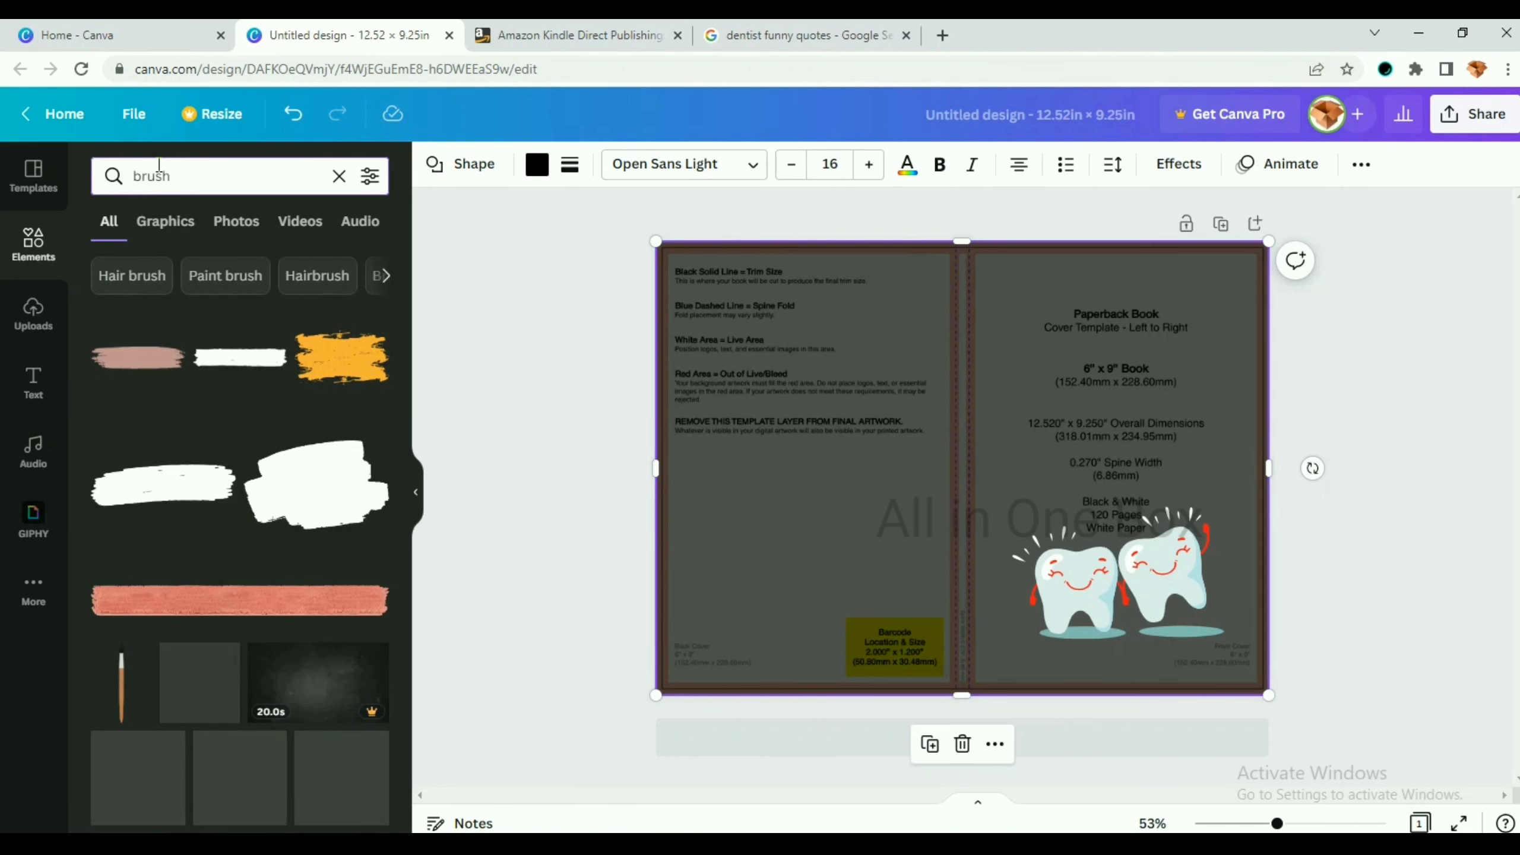
pyautogui.write('tooth')
pyautogui.press('Return')
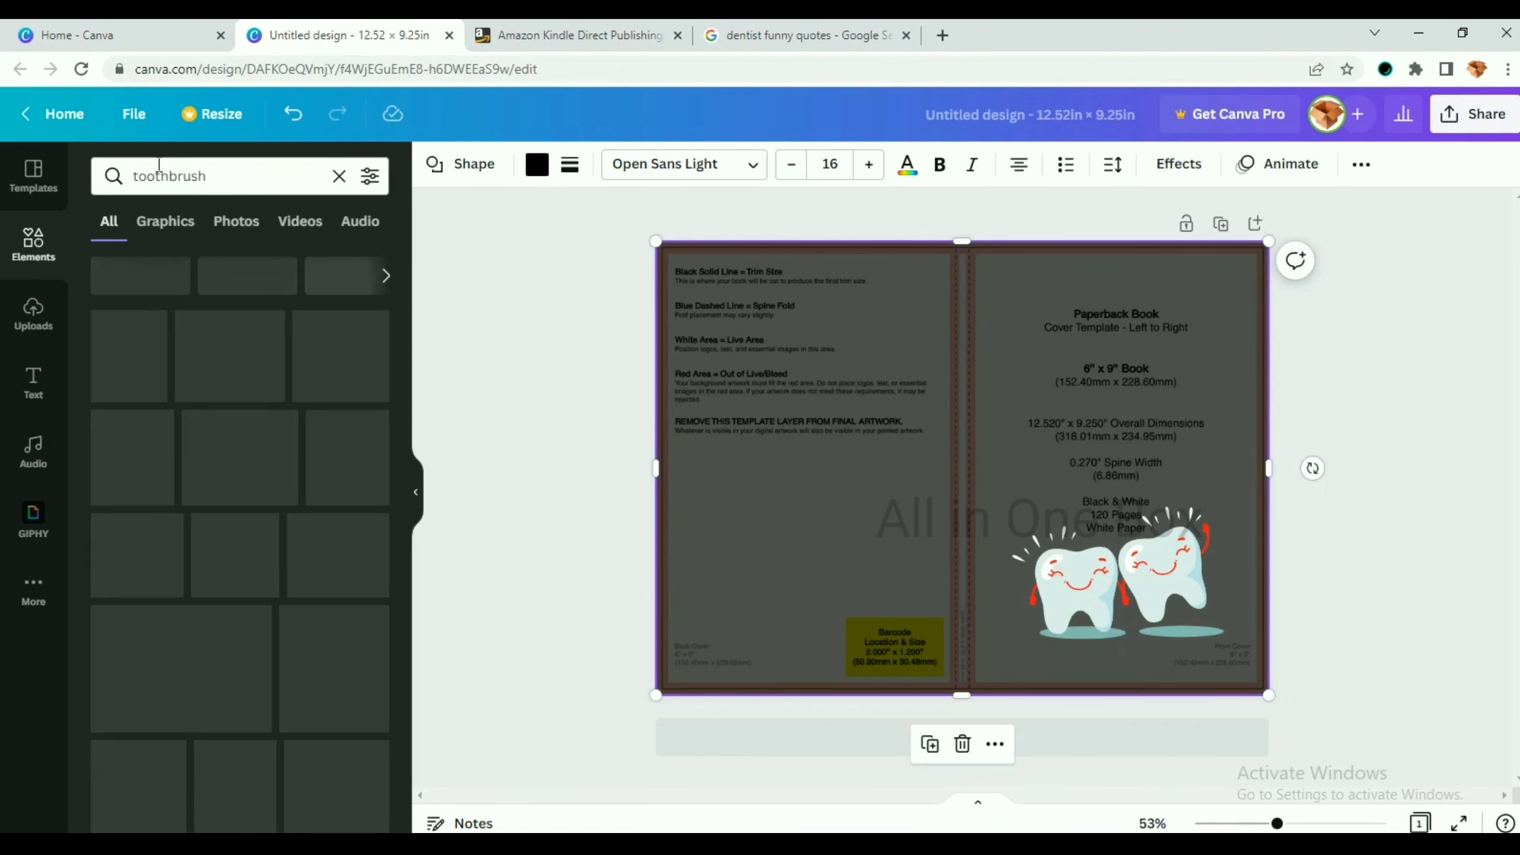
pyautogui.click(1130, 580)
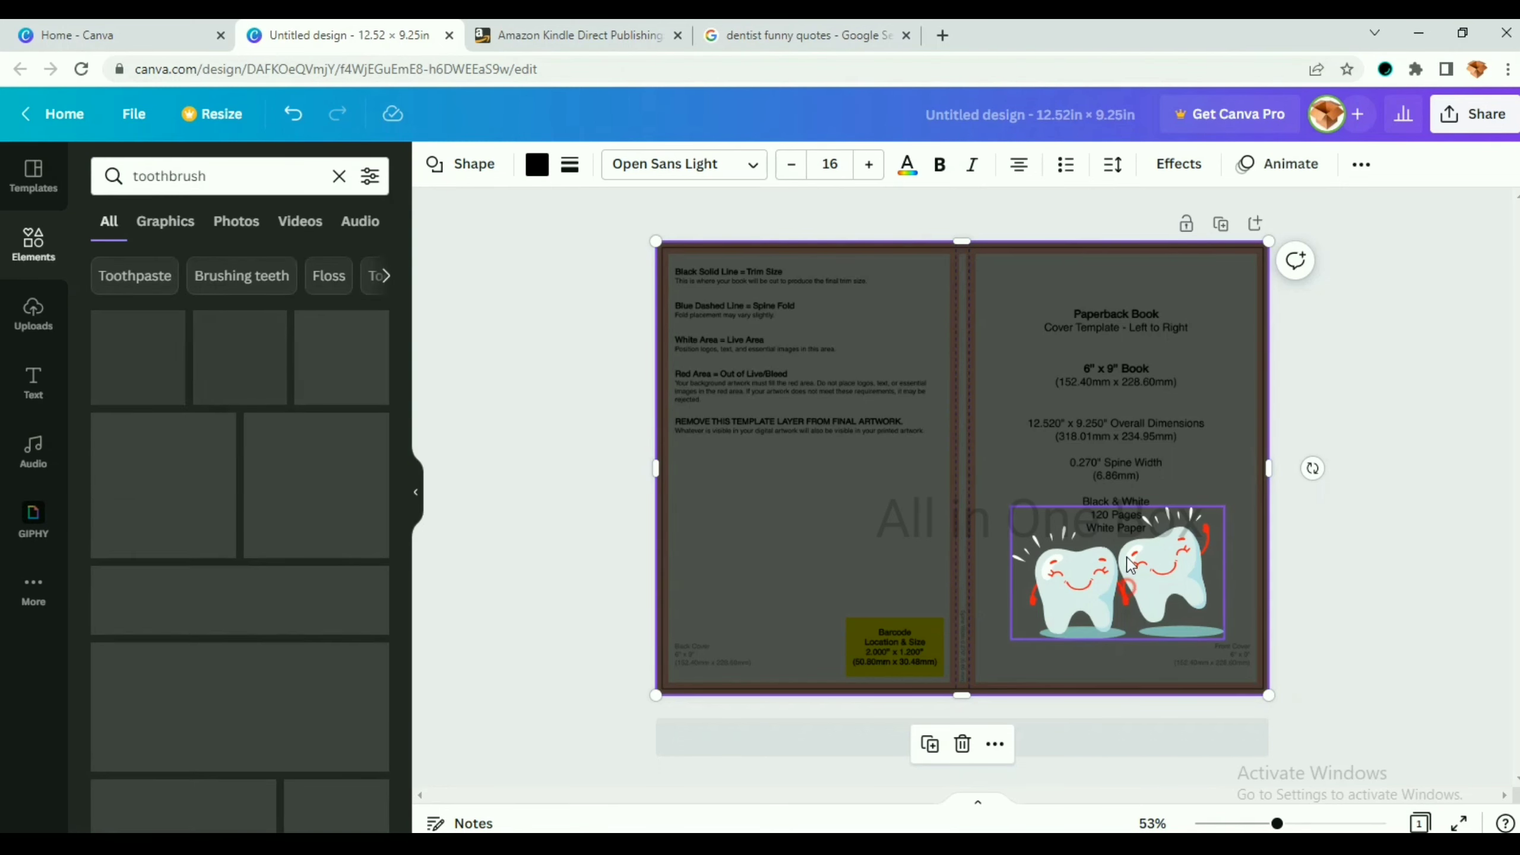
# - Move the teeth graphic higher on the front cover and insert the brown toothbrush graphic from the toothbrush results
pyautogui.moveTo(1130, 580); pyautogui.dragTo(1126, 528)
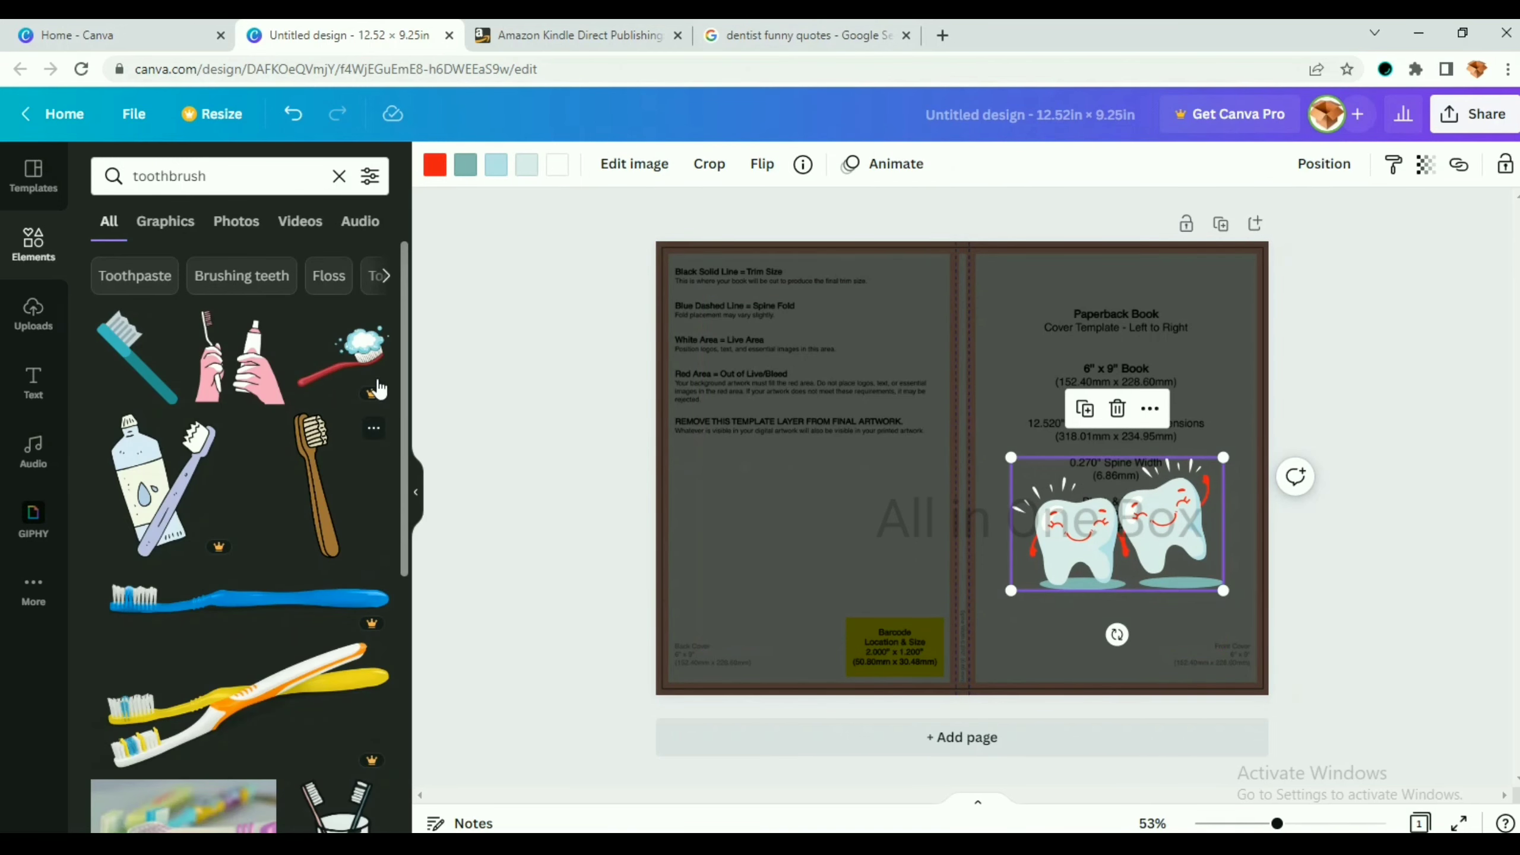
pyautogui.scroll(-6, 237, 527)
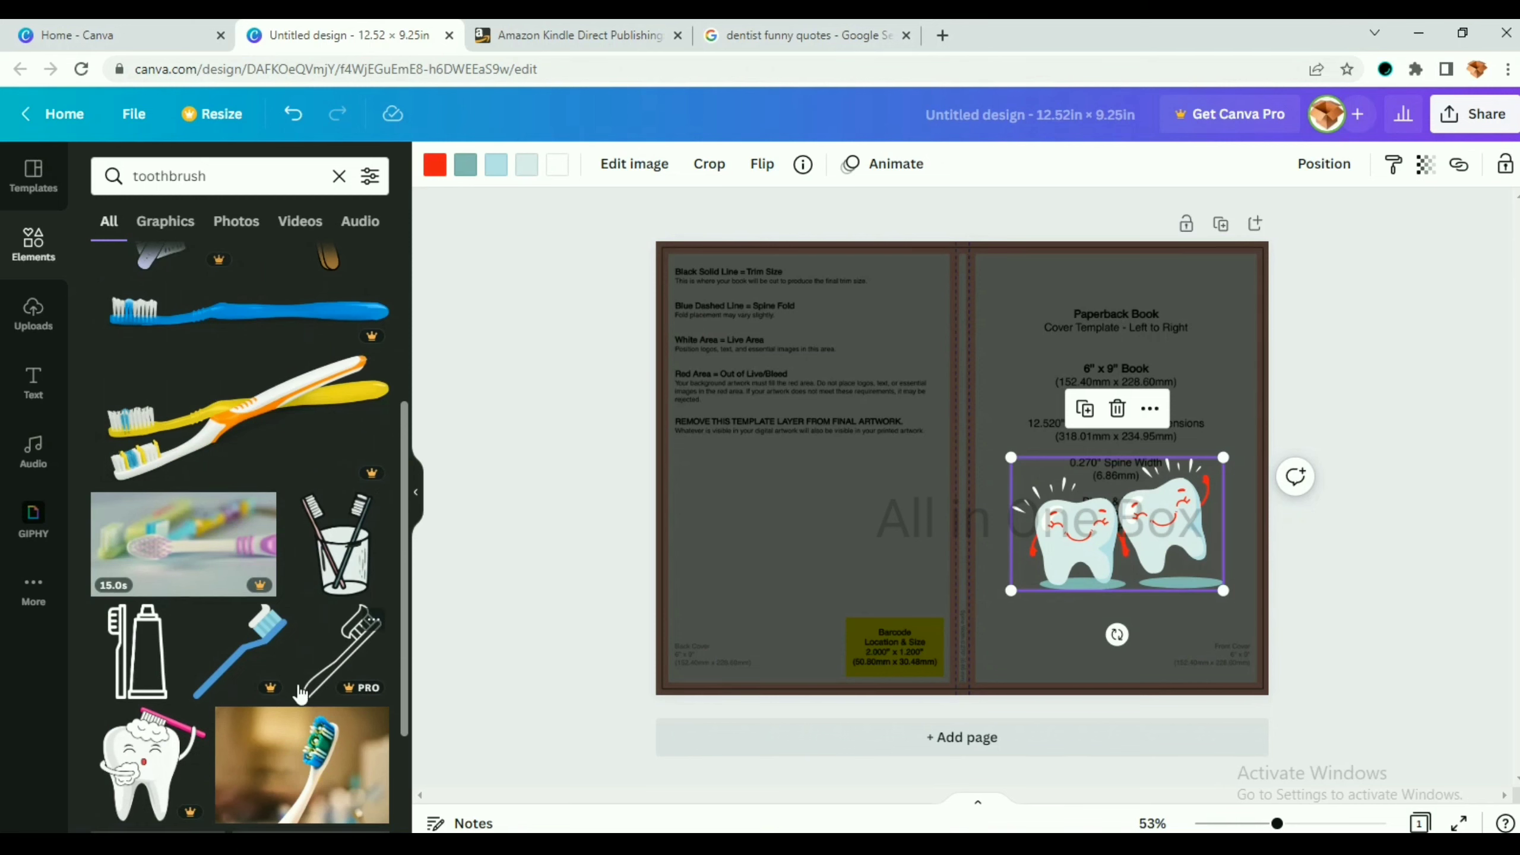
pyautogui.scroll(-5, 292, 668)
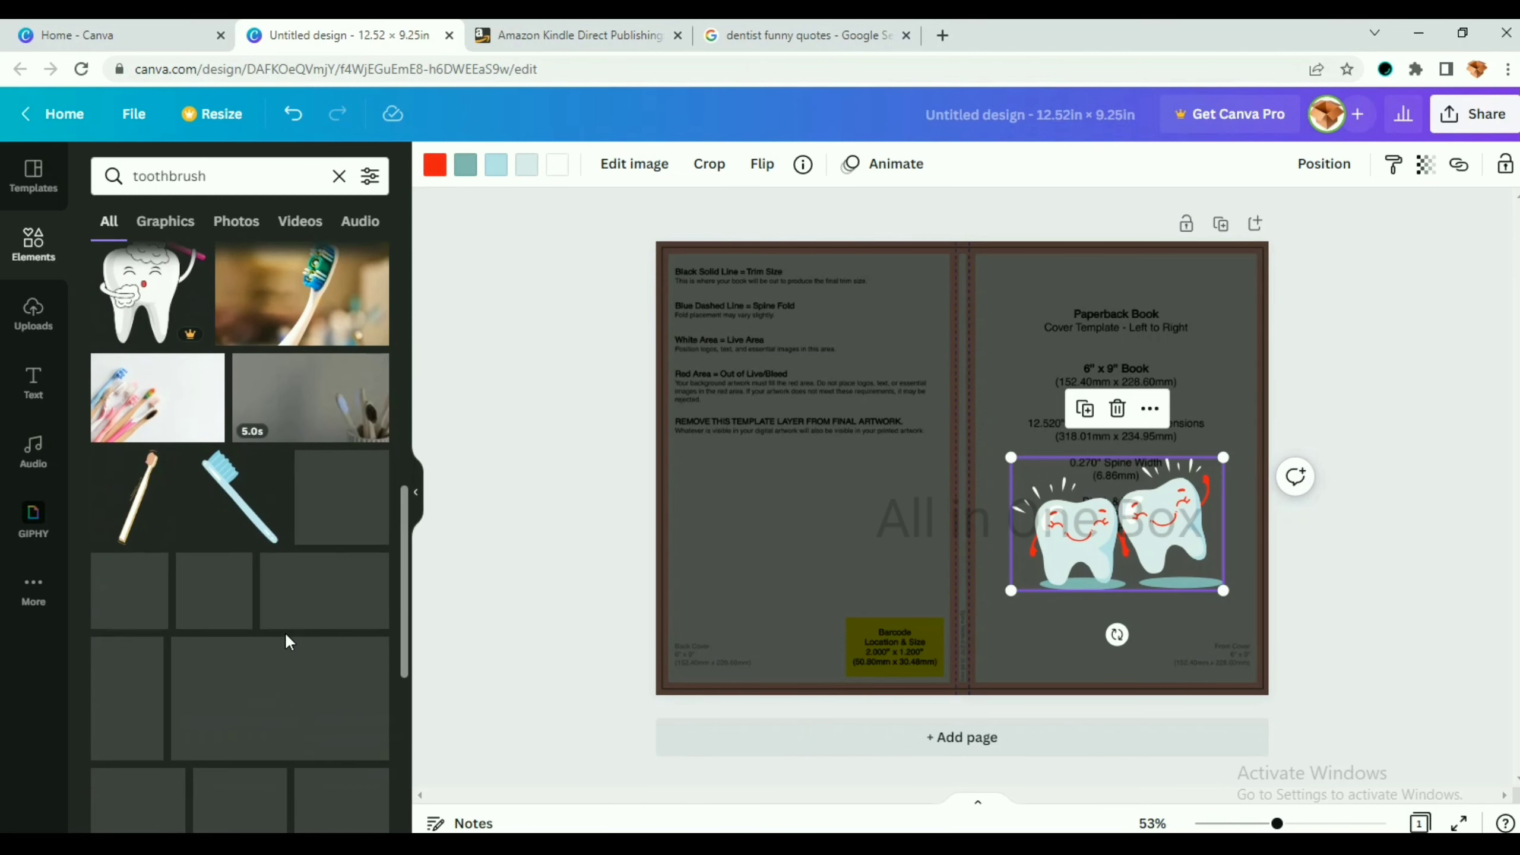
pyautogui.scroll(-2, 243, 623)
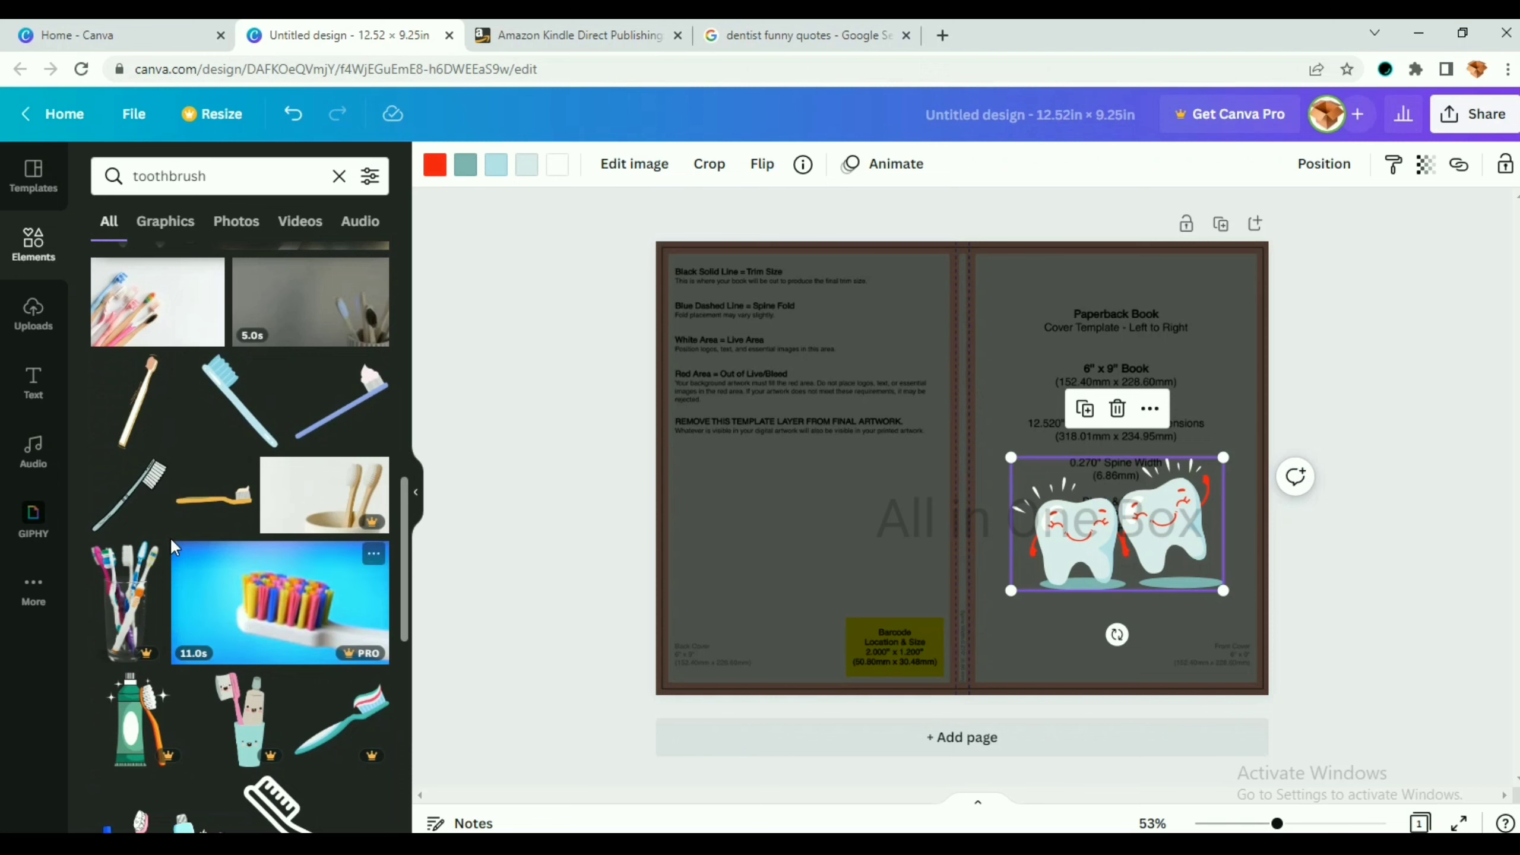
pyautogui.scroll(-5, 312, 596)
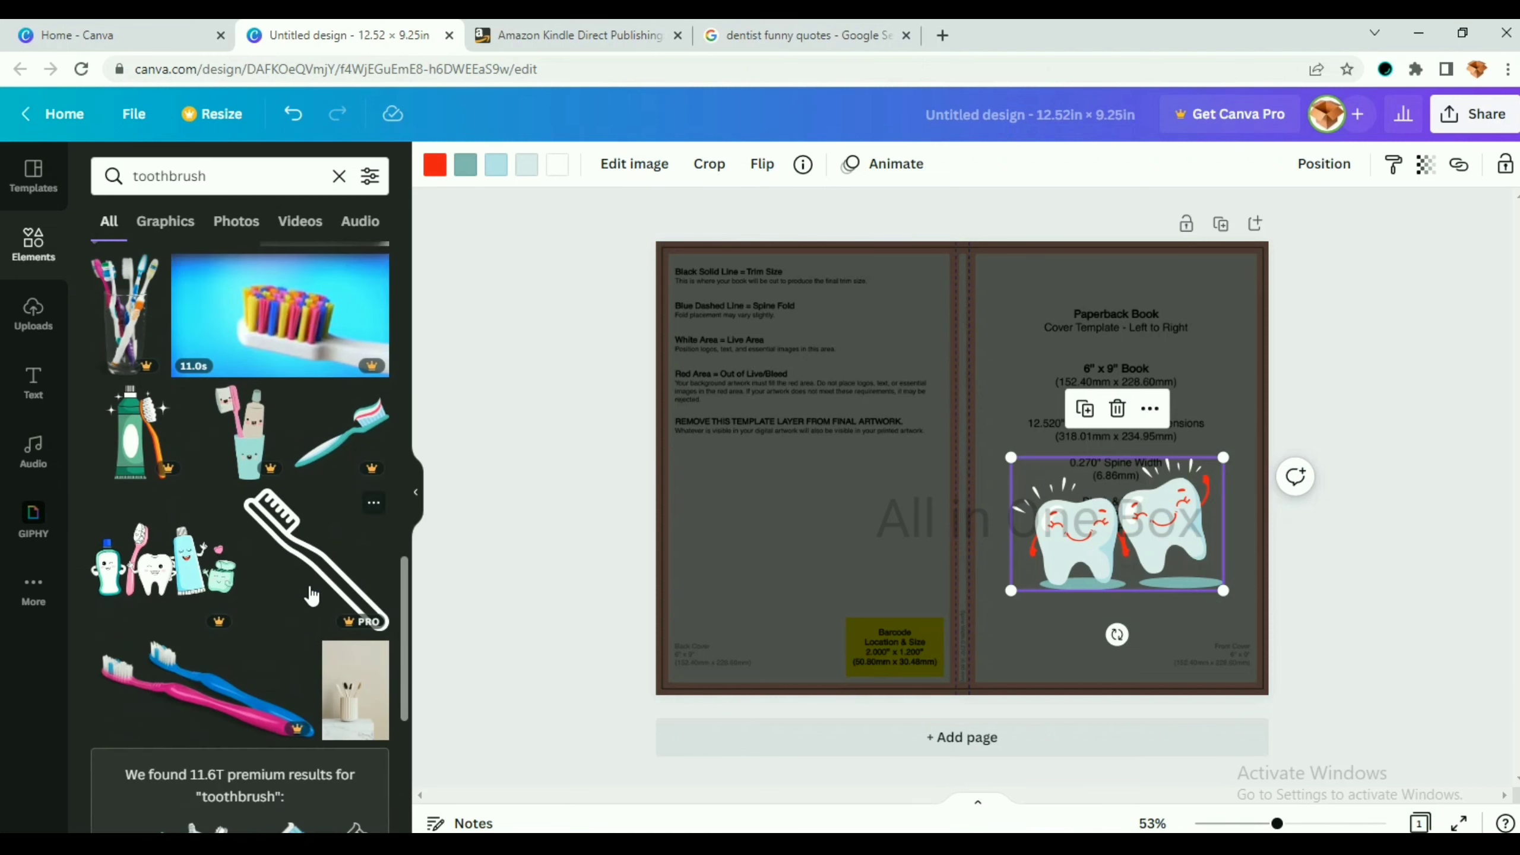
pyautogui.scroll(-6, 311, 595)
pyautogui.scroll(-5, 308, 586)
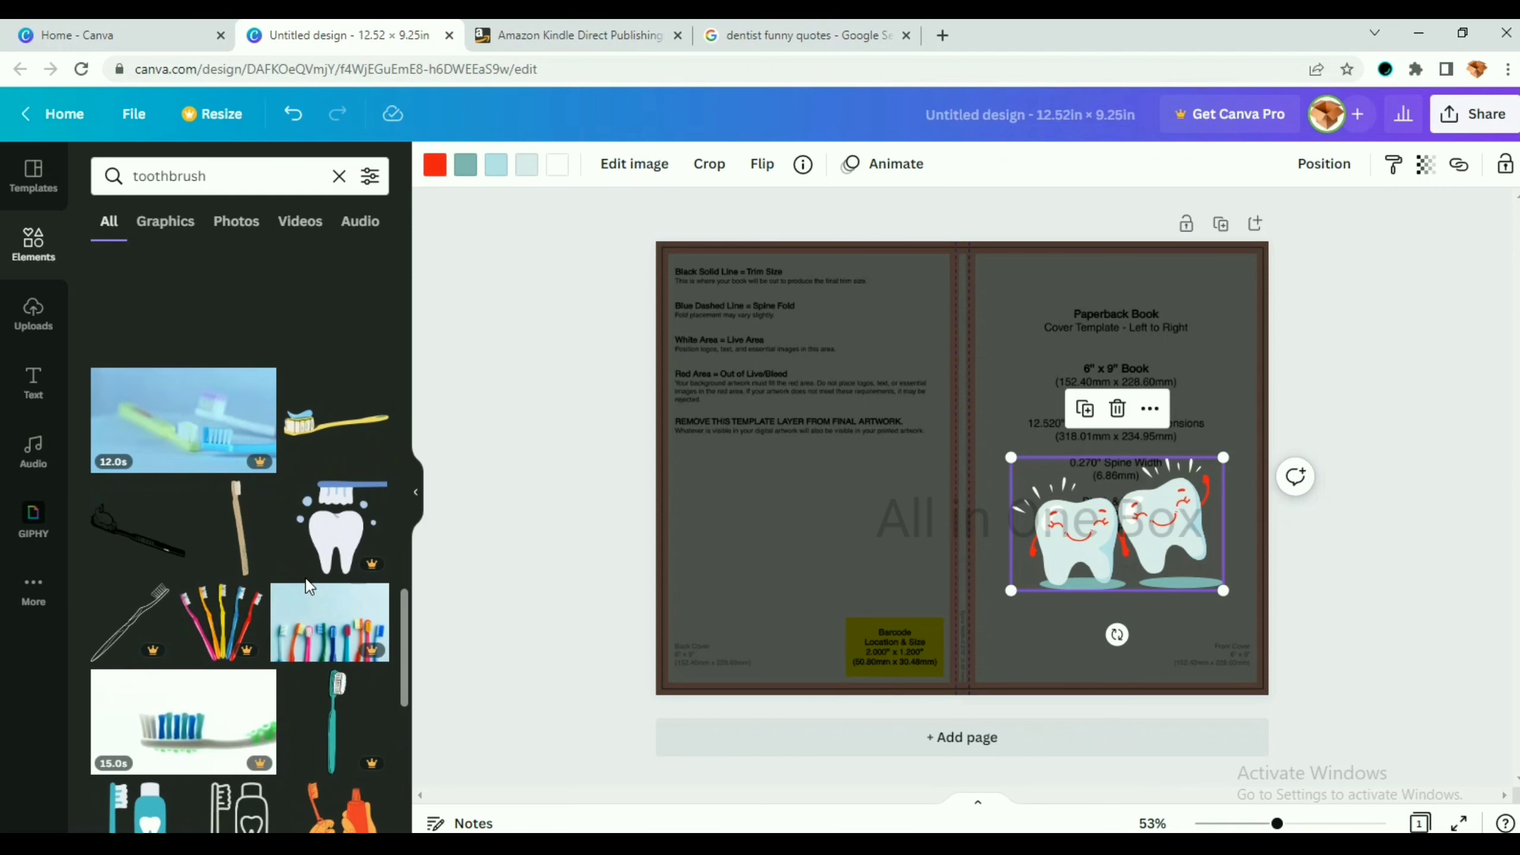
pyautogui.scroll(-5, 306, 582)
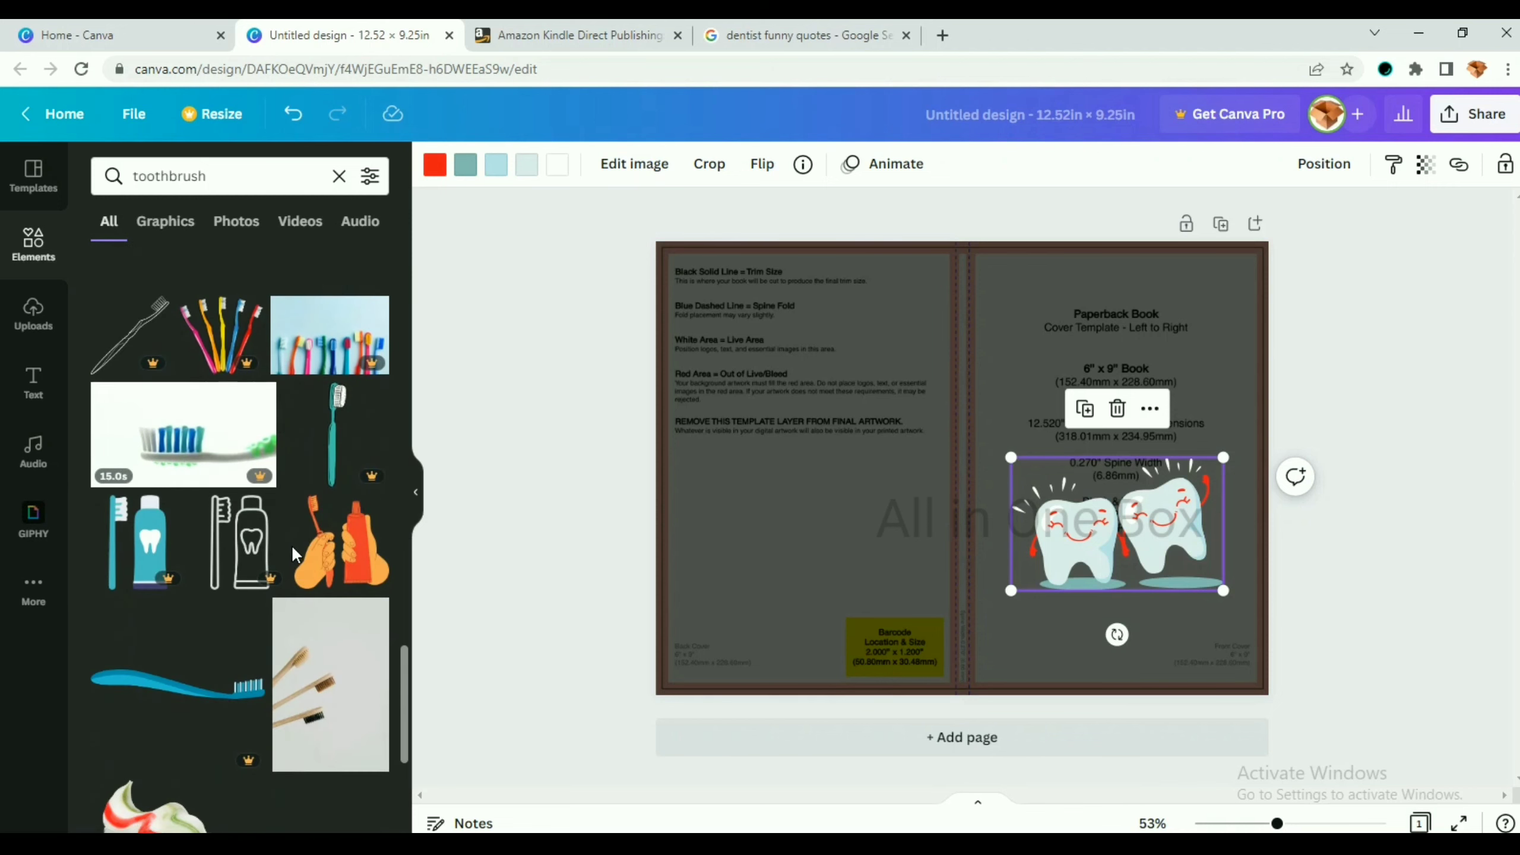
pyautogui.scroll(-6, 291, 544)
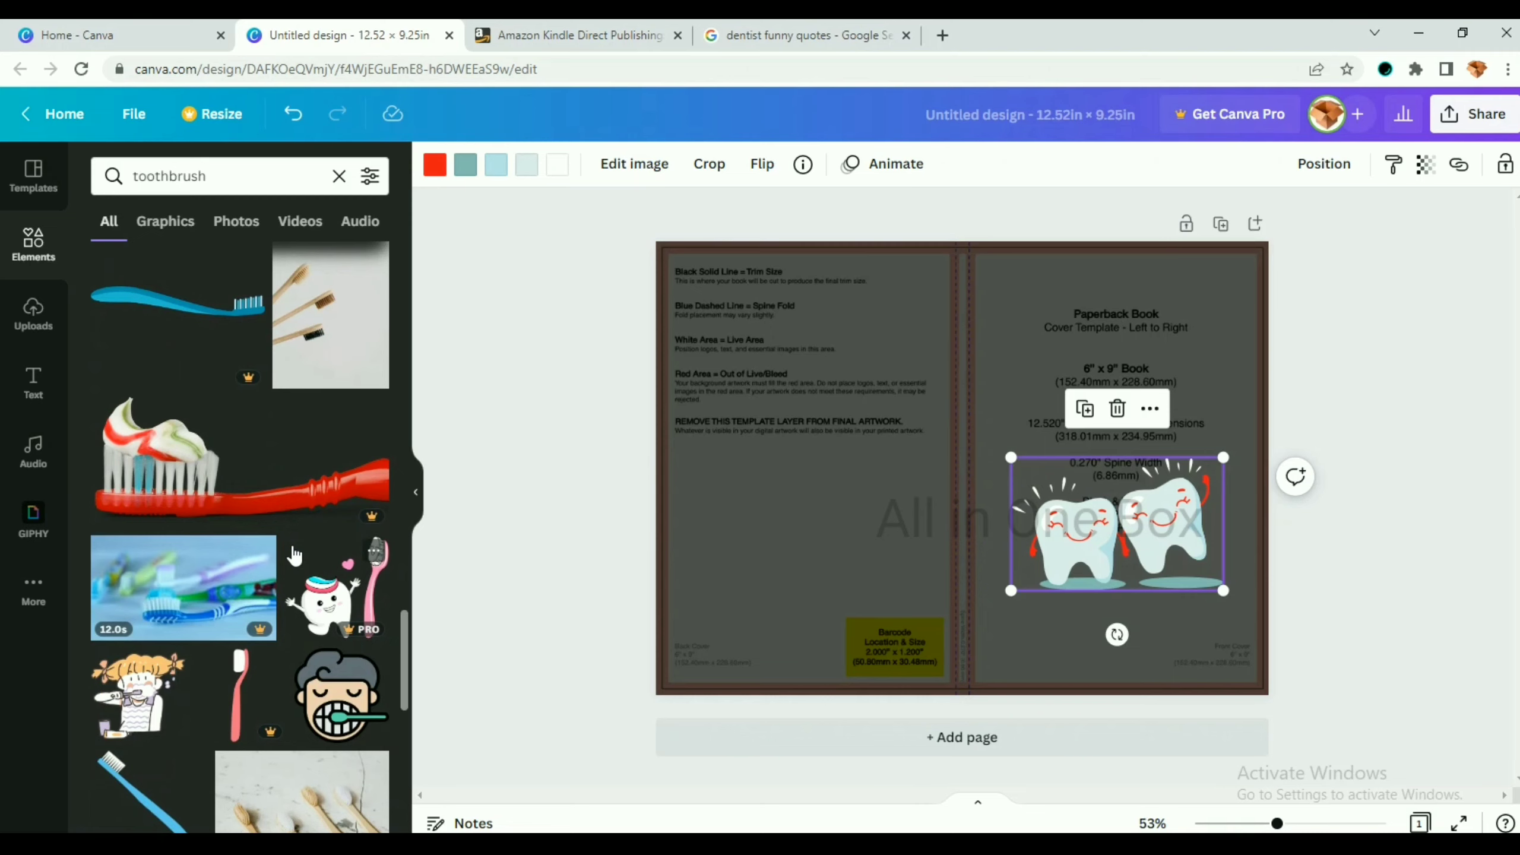
pyautogui.scroll(15, 282, 535)
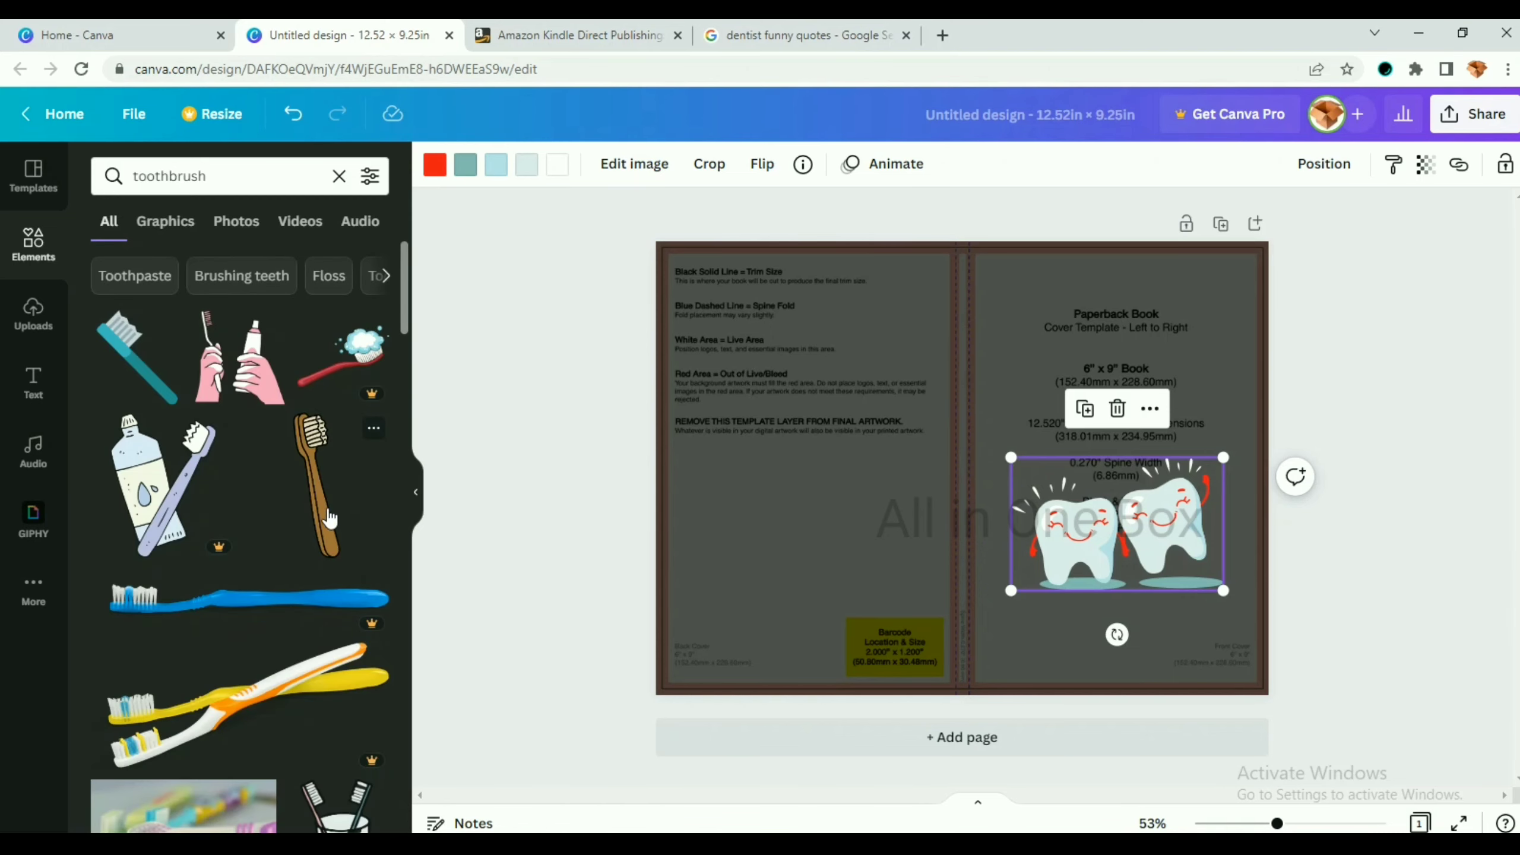
pyautogui.scroll(-2, 324, 529)
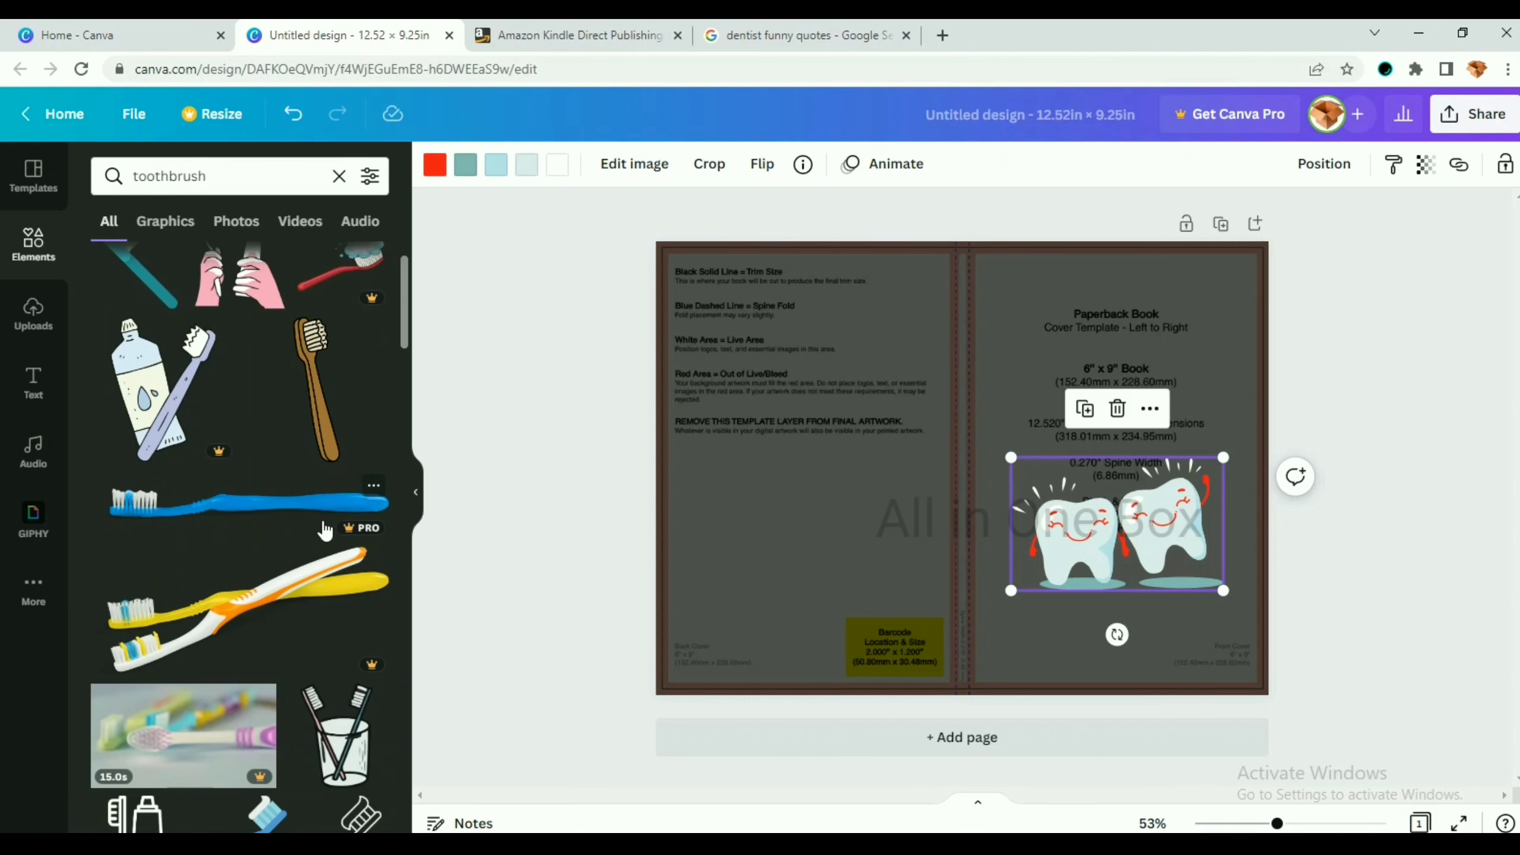
pyautogui.click(317, 447)
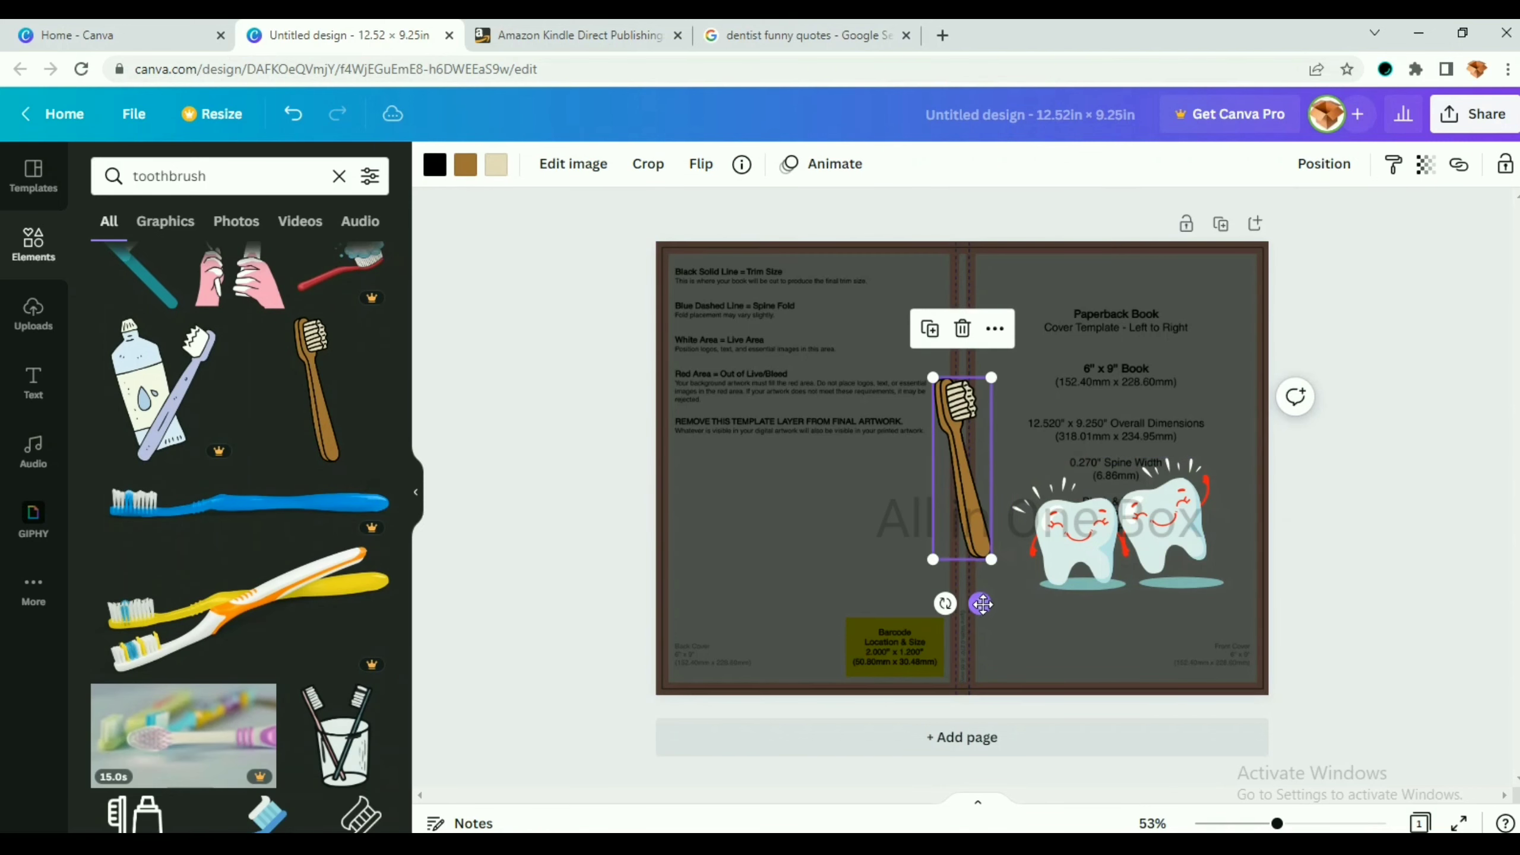
# - Tilt the brown toothbrush and place it beneath the teeth graphic on the front cover
pyautogui.moveTo(979, 602); pyautogui.dragTo(1106, 515)
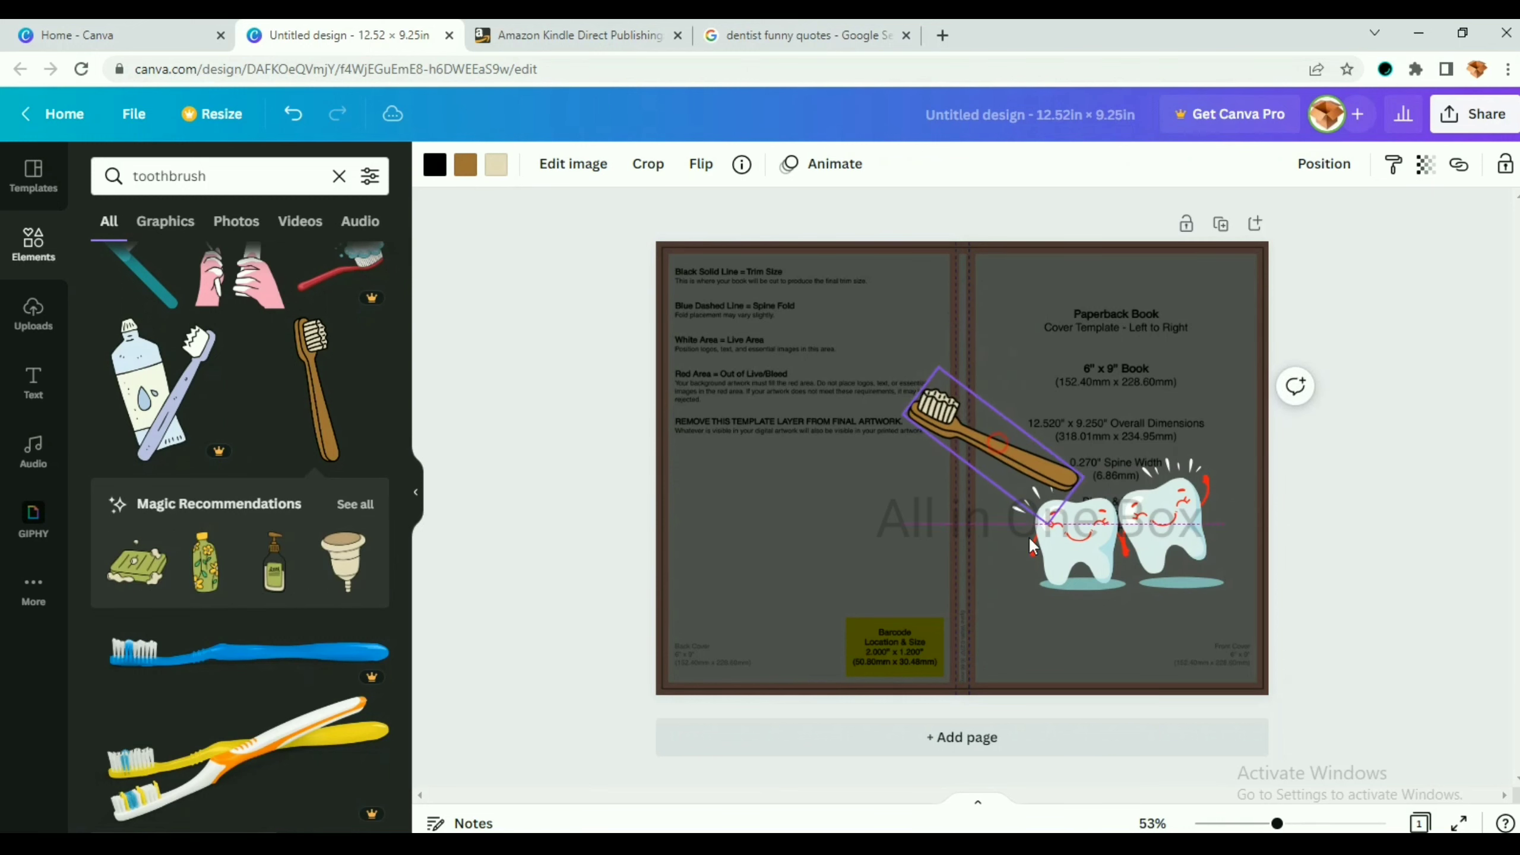
pyautogui.moveTo(1005, 420); pyautogui.dragTo(1110, 595)
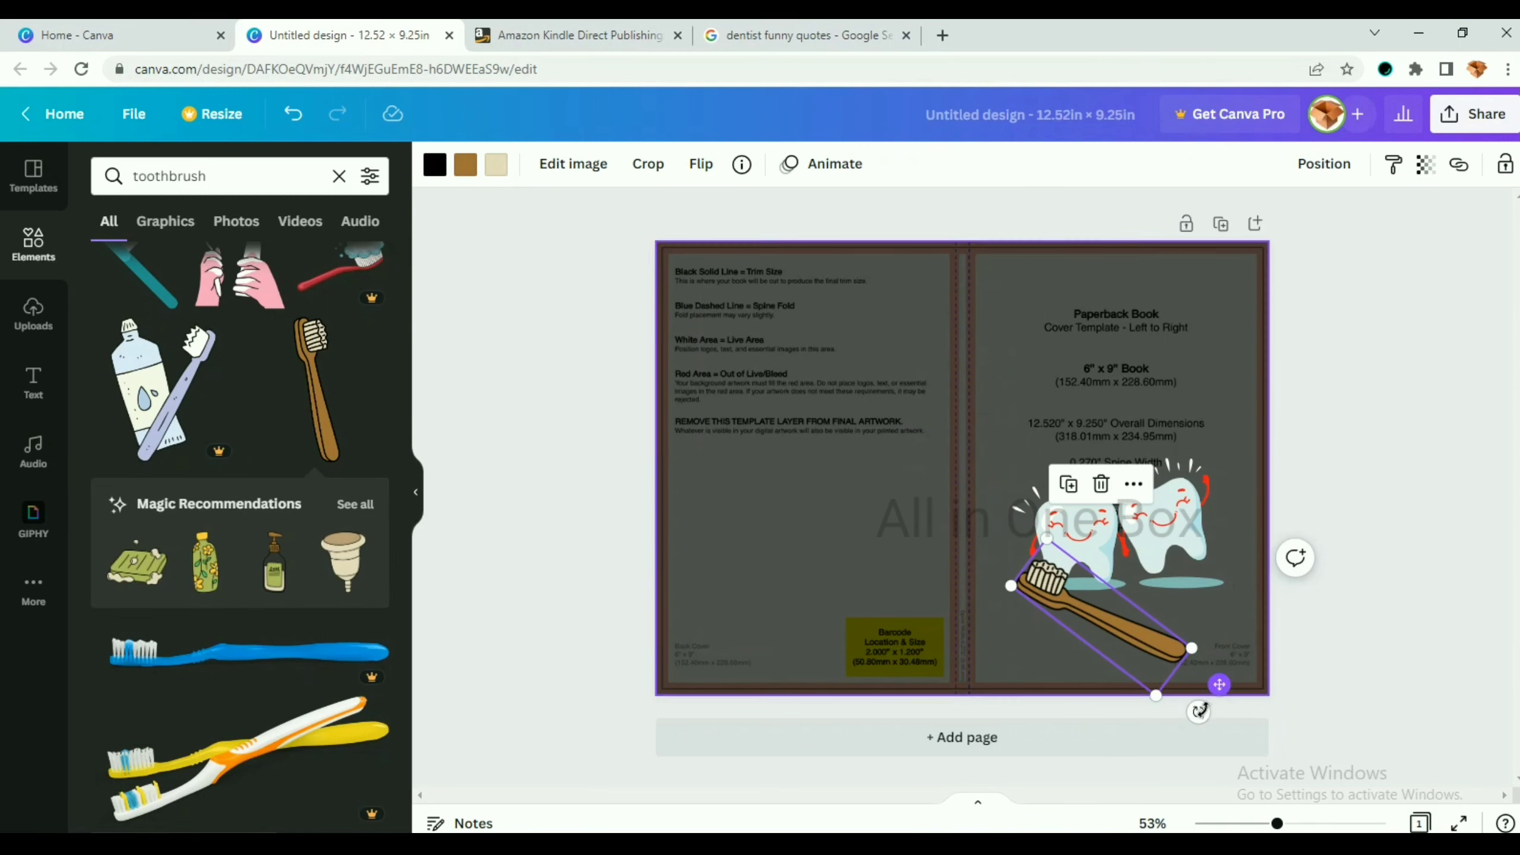
pyautogui.moveTo(1209, 687); pyautogui.dragTo(1262, 712)
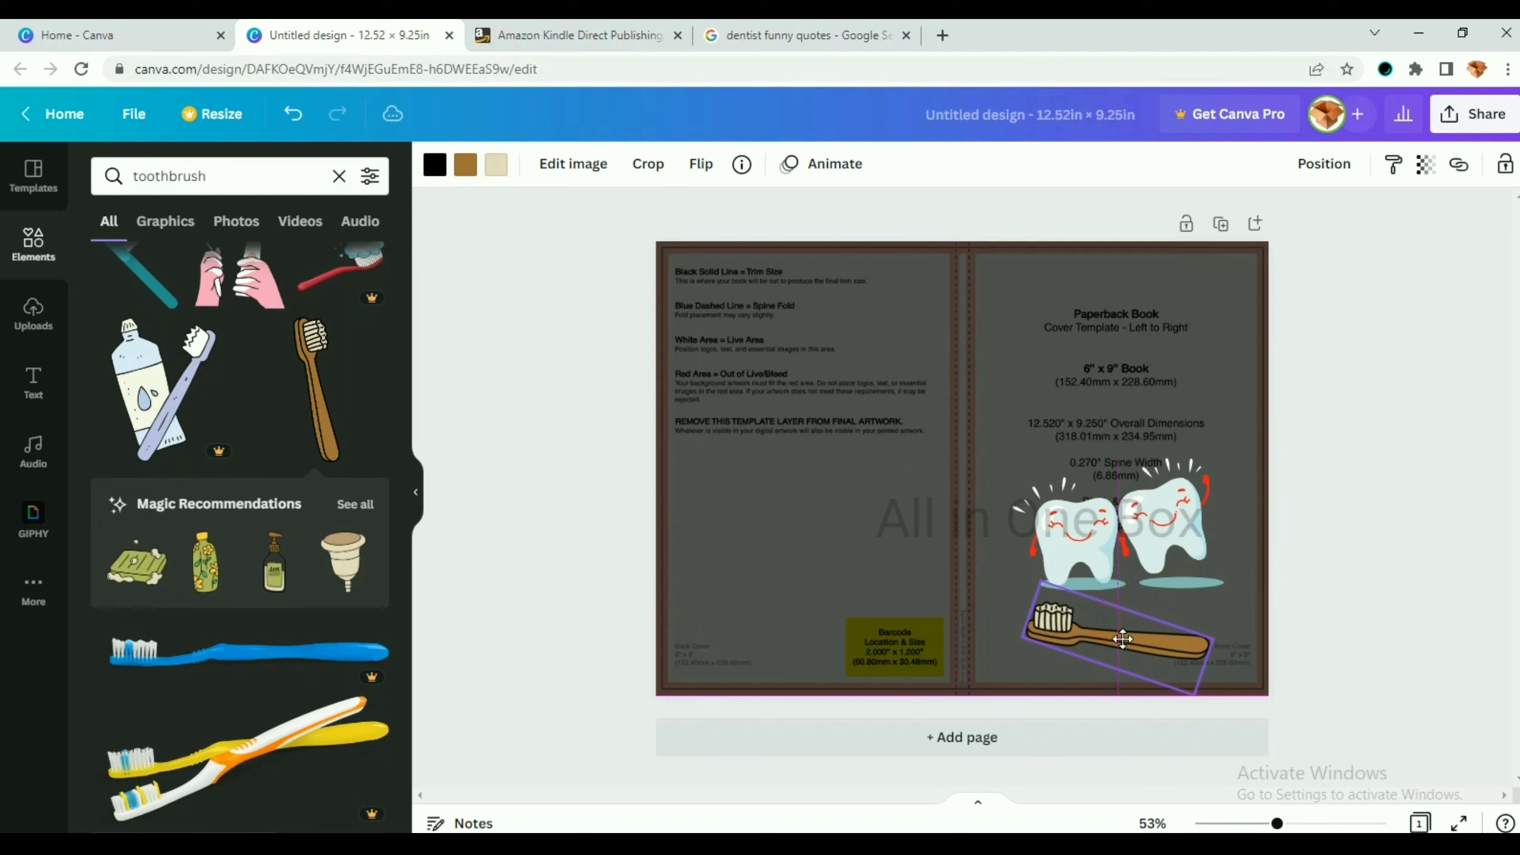
# - Move the toothbrush above the teeth graphic and rotate it to about 69° so its bristles point up to the right
pyautogui.click(562, 418)
pyautogui.moveTo(1119, 625); pyautogui.dragTo(1093, 437)
pyautogui.moveTo(1213, 500); pyautogui.dragTo(959, 475)
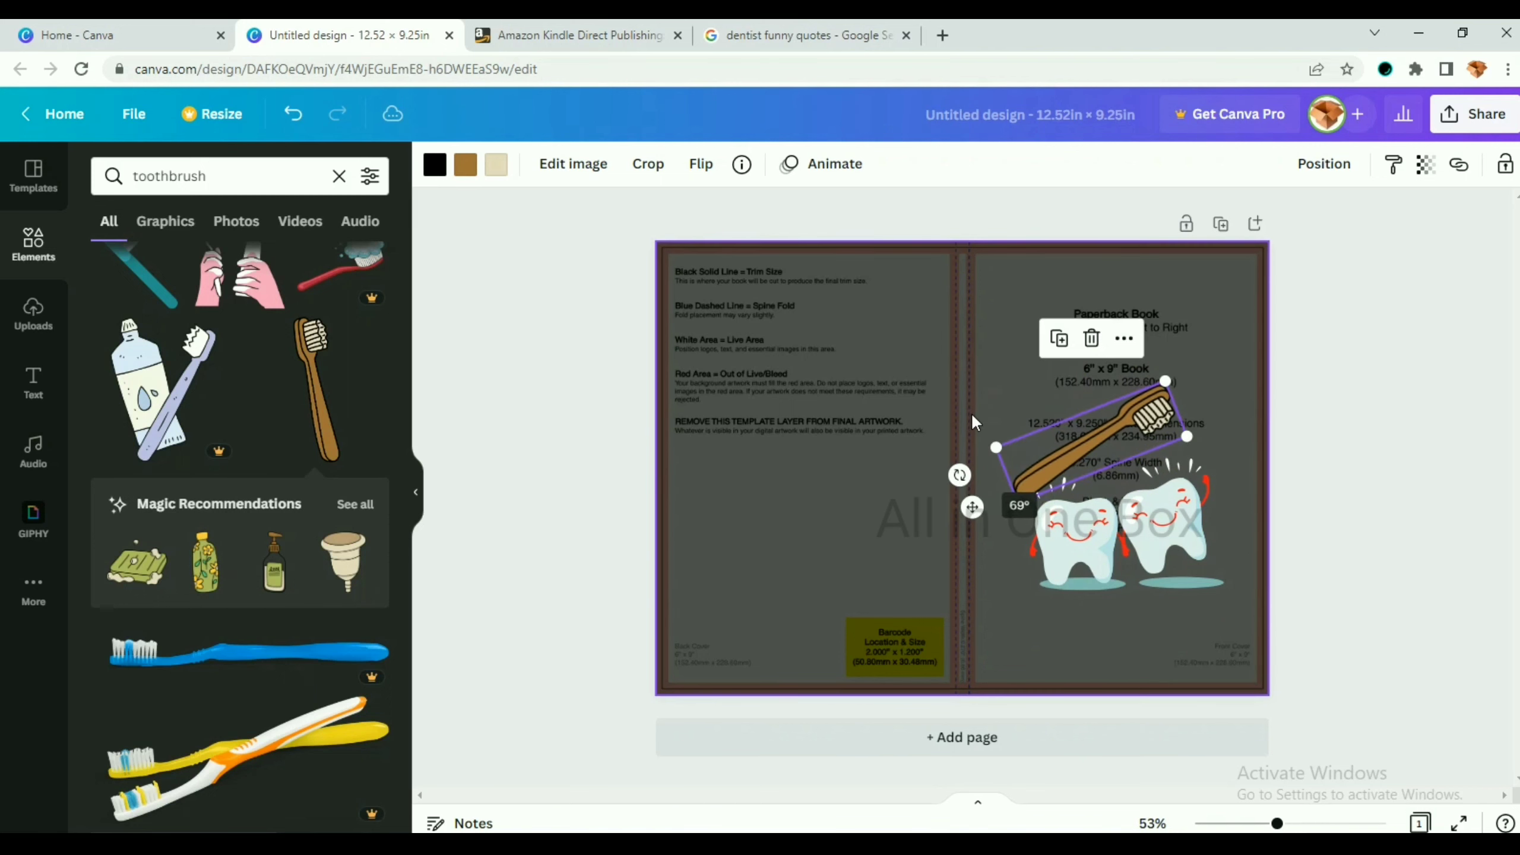
# - Try flipping the toothbrush horizontally and flip it back to its original orientation
pyautogui.click(694, 165)
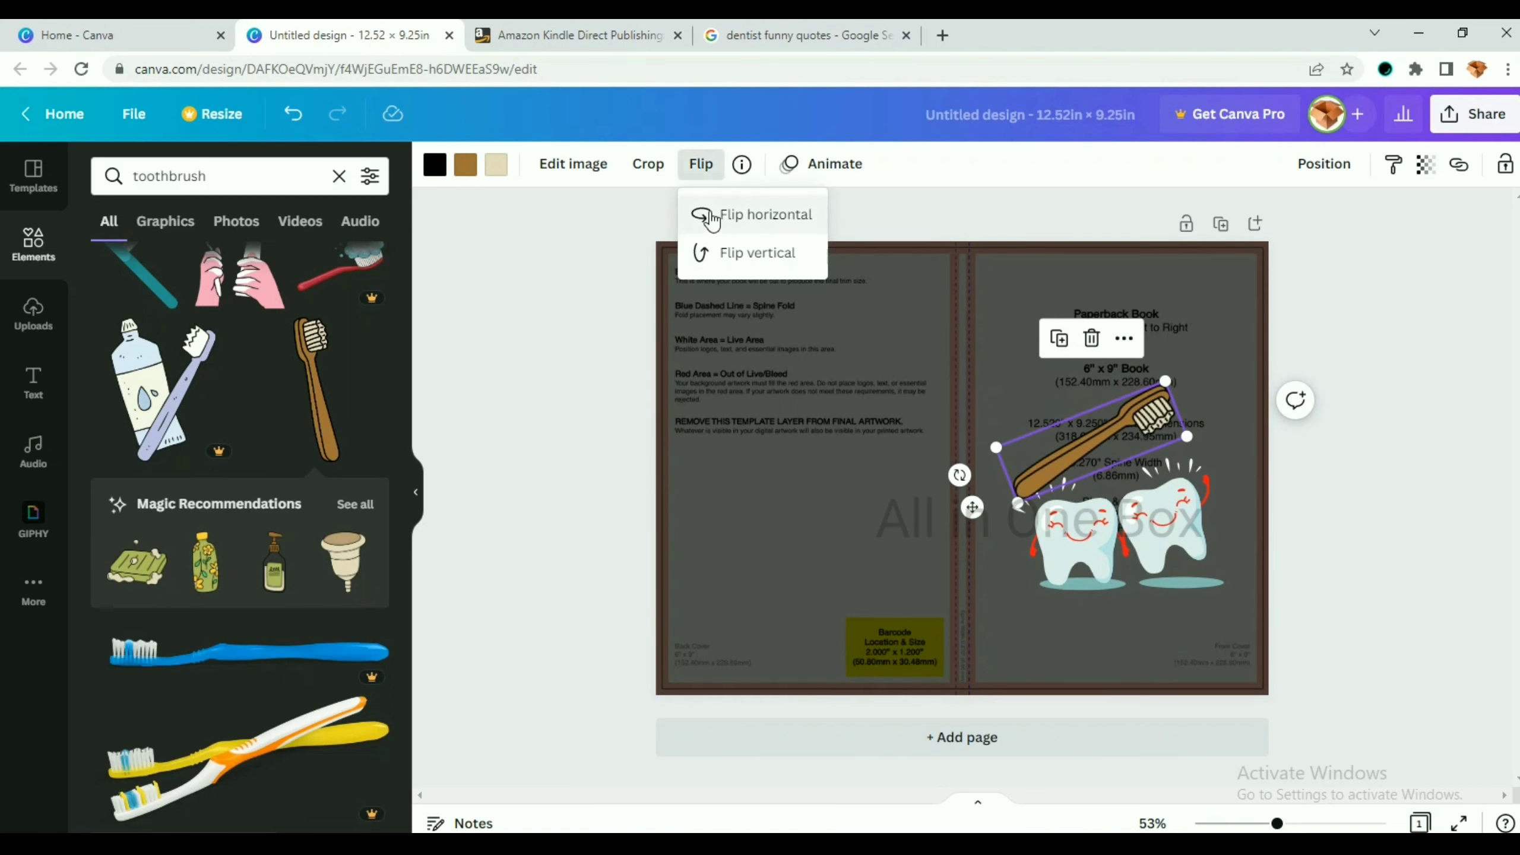
pyautogui.click(742, 210)
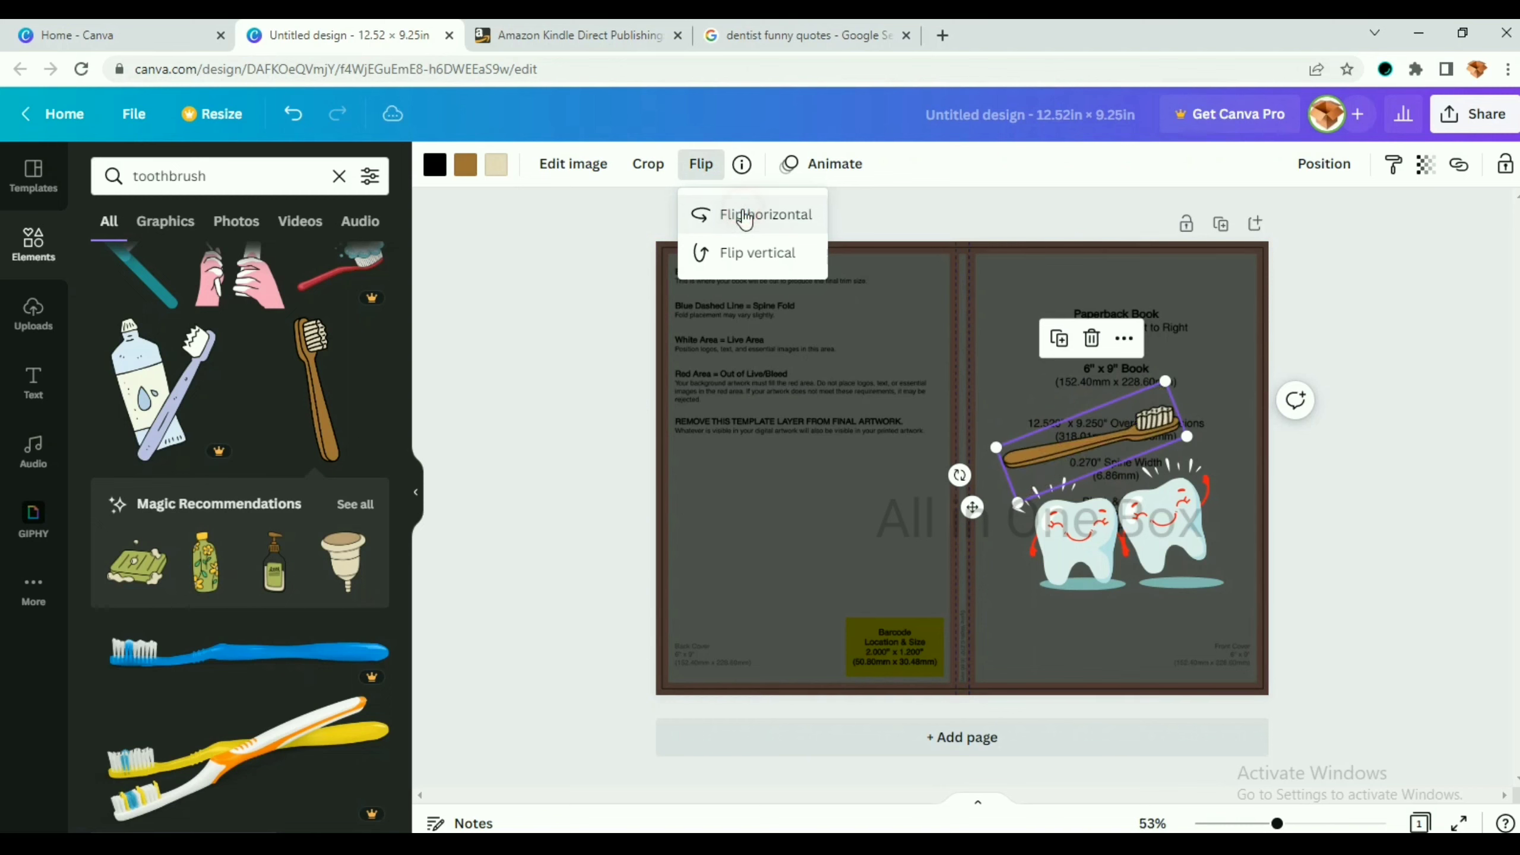
pyautogui.click(742, 210)
# - Lower the teeth graphic on the front cover and position the toothbrush just above it, rotated to about 74°
pyautogui.moveTo(1107, 428); pyautogui.dragTo(1096, 419)
pyautogui.moveTo(1154, 555); pyautogui.dragTo(1141, 621)
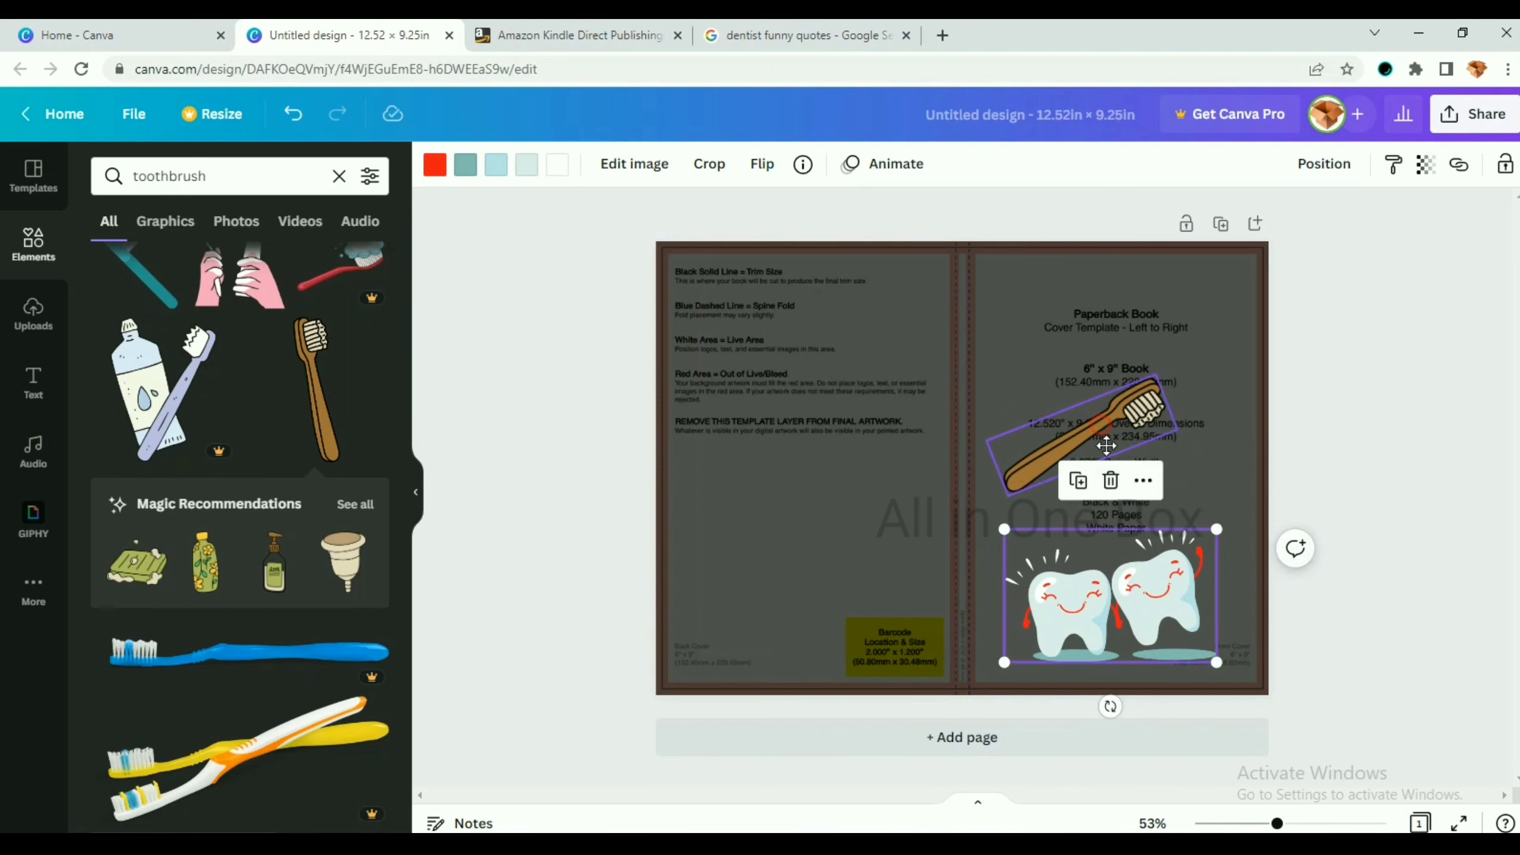
pyautogui.moveTo(1100, 427); pyautogui.dragTo(1078, 504)
pyautogui.moveTo(948, 546); pyautogui.dragTo(945, 536)
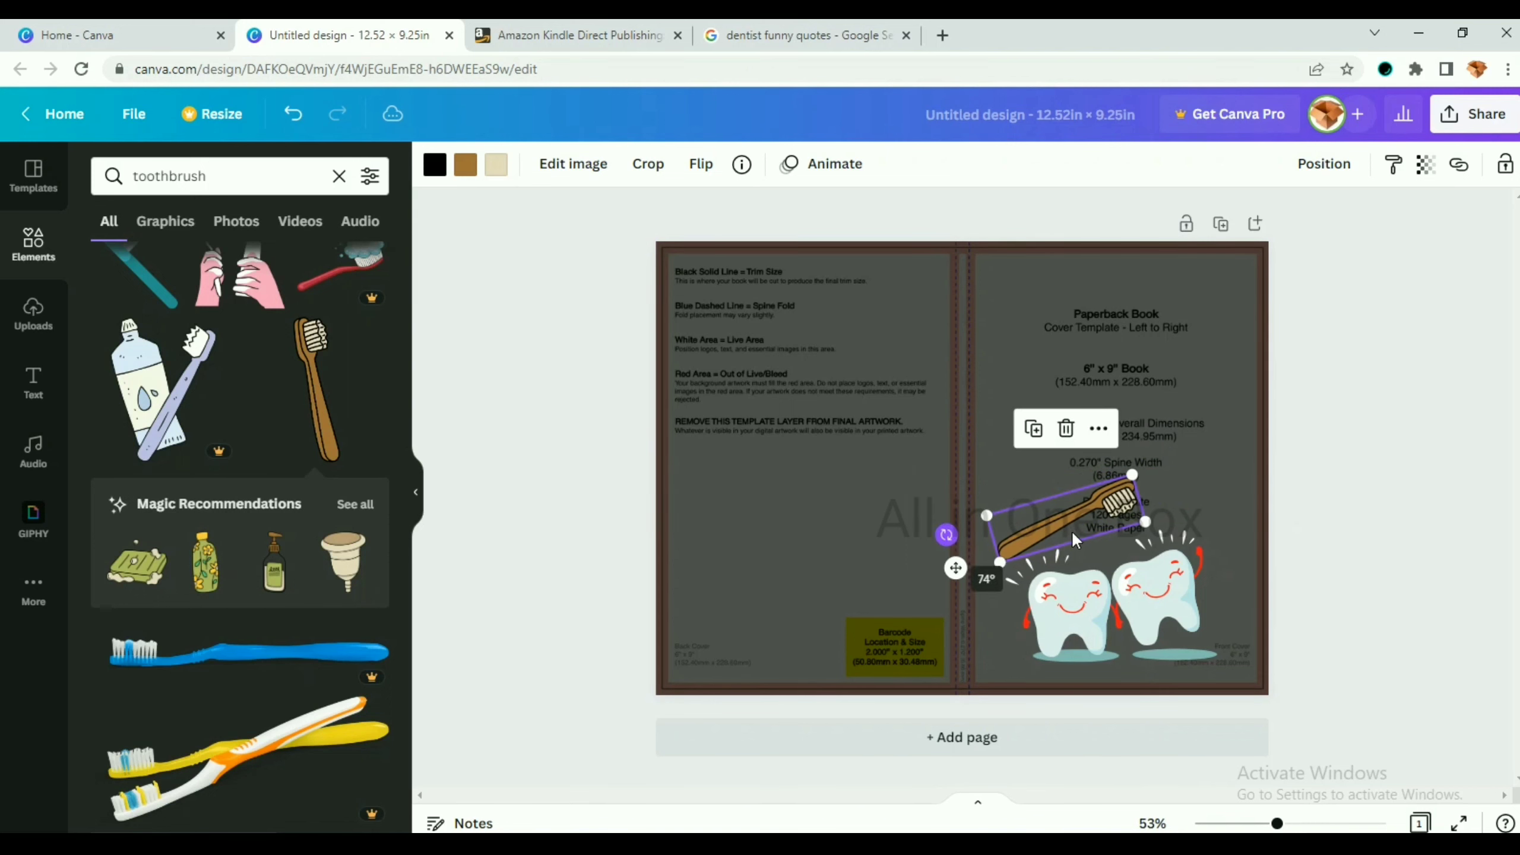
pyautogui.moveTo(1053, 524); pyautogui.dragTo(1067, 521)
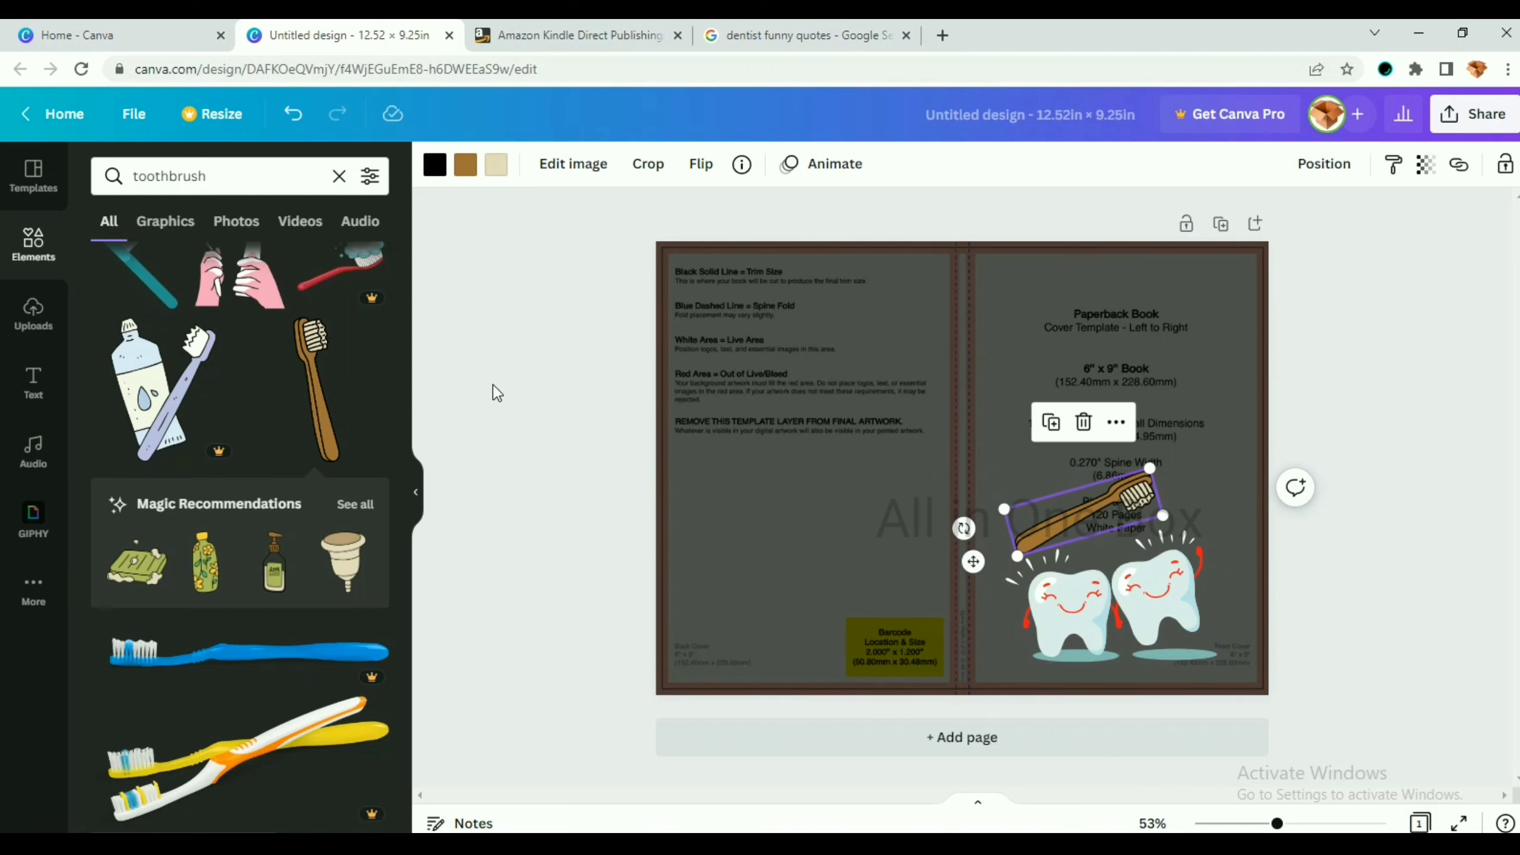
pyautogui.click(532, 416)
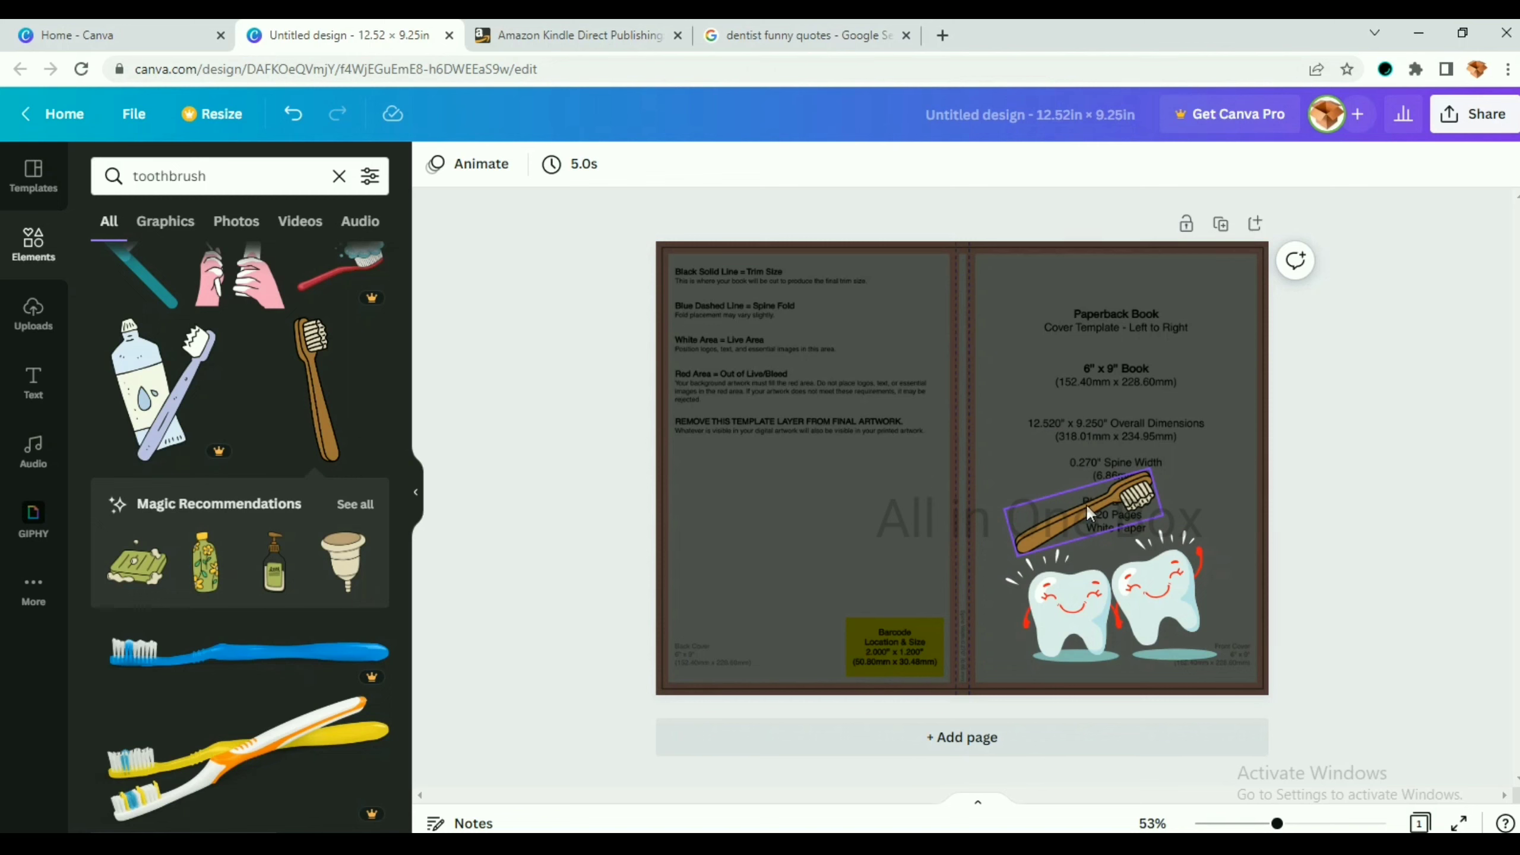
# - Check the "Don't rush when you brush" quote in the Google image results and return to the Canva cover design
pyautogui.click(799, 35)
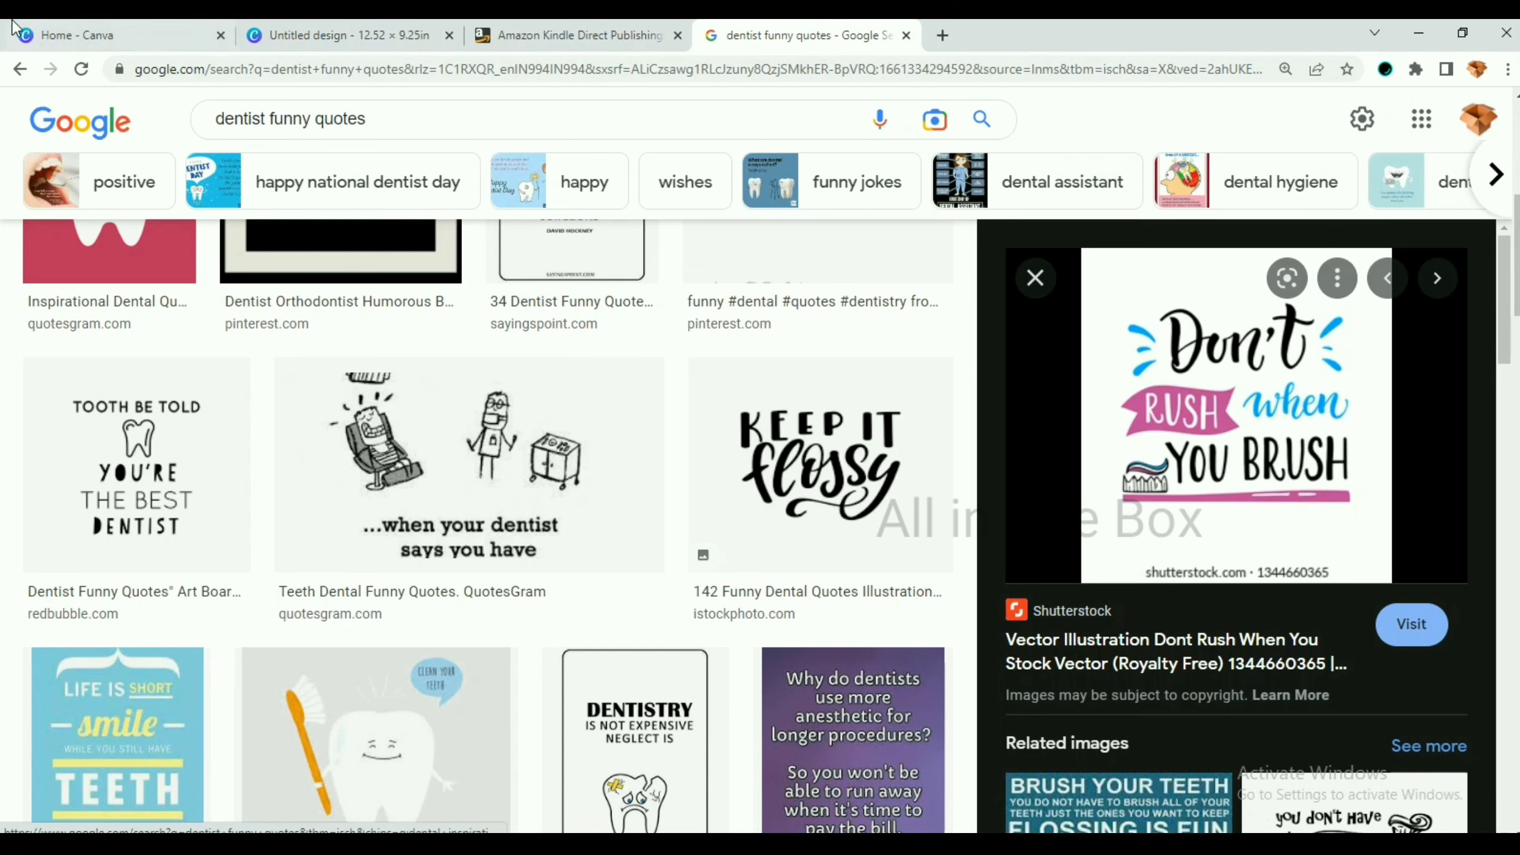
pyautogui.click(138, 35)
pyautogui.click(292, 38)
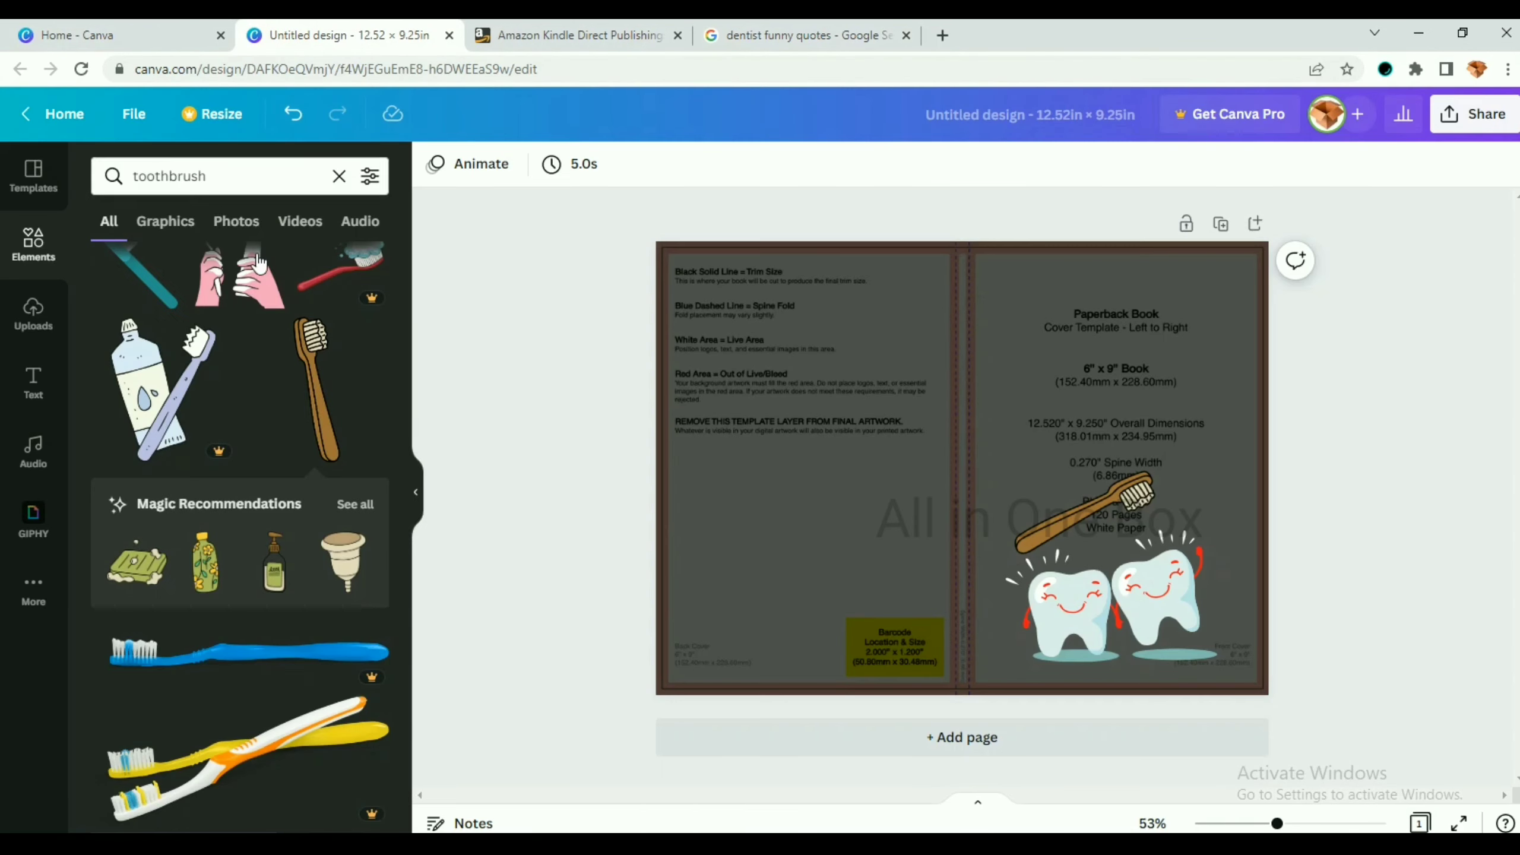
# - Browse the text library's font combinations for a style suited to the cover quote
pyautogui.click(20, 398)
pyautogui.scroll(-12, 290, 530)
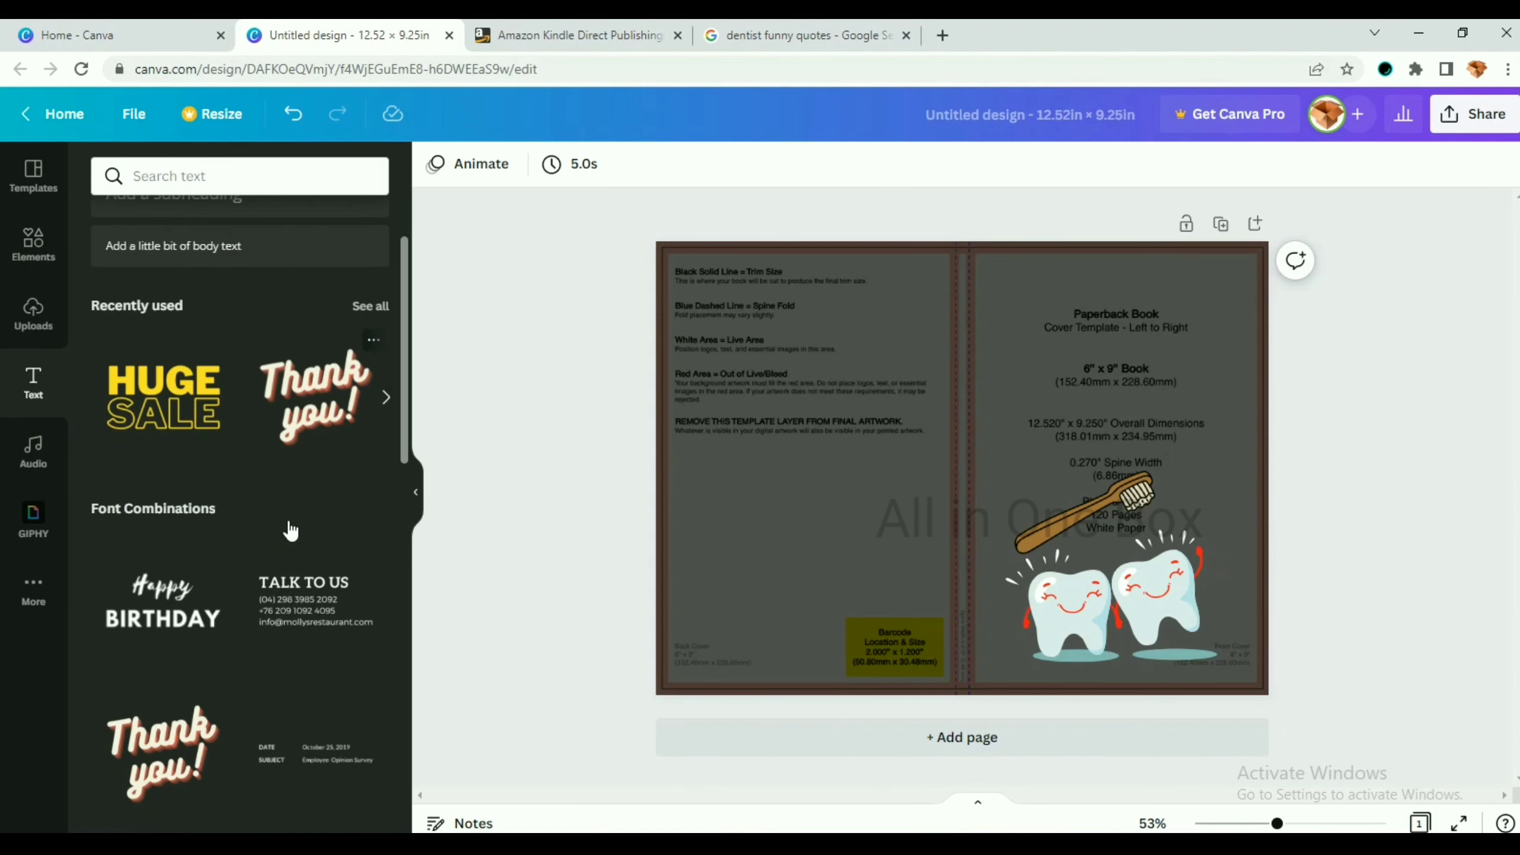
pyautogui.scroll(-5, 292, 530)
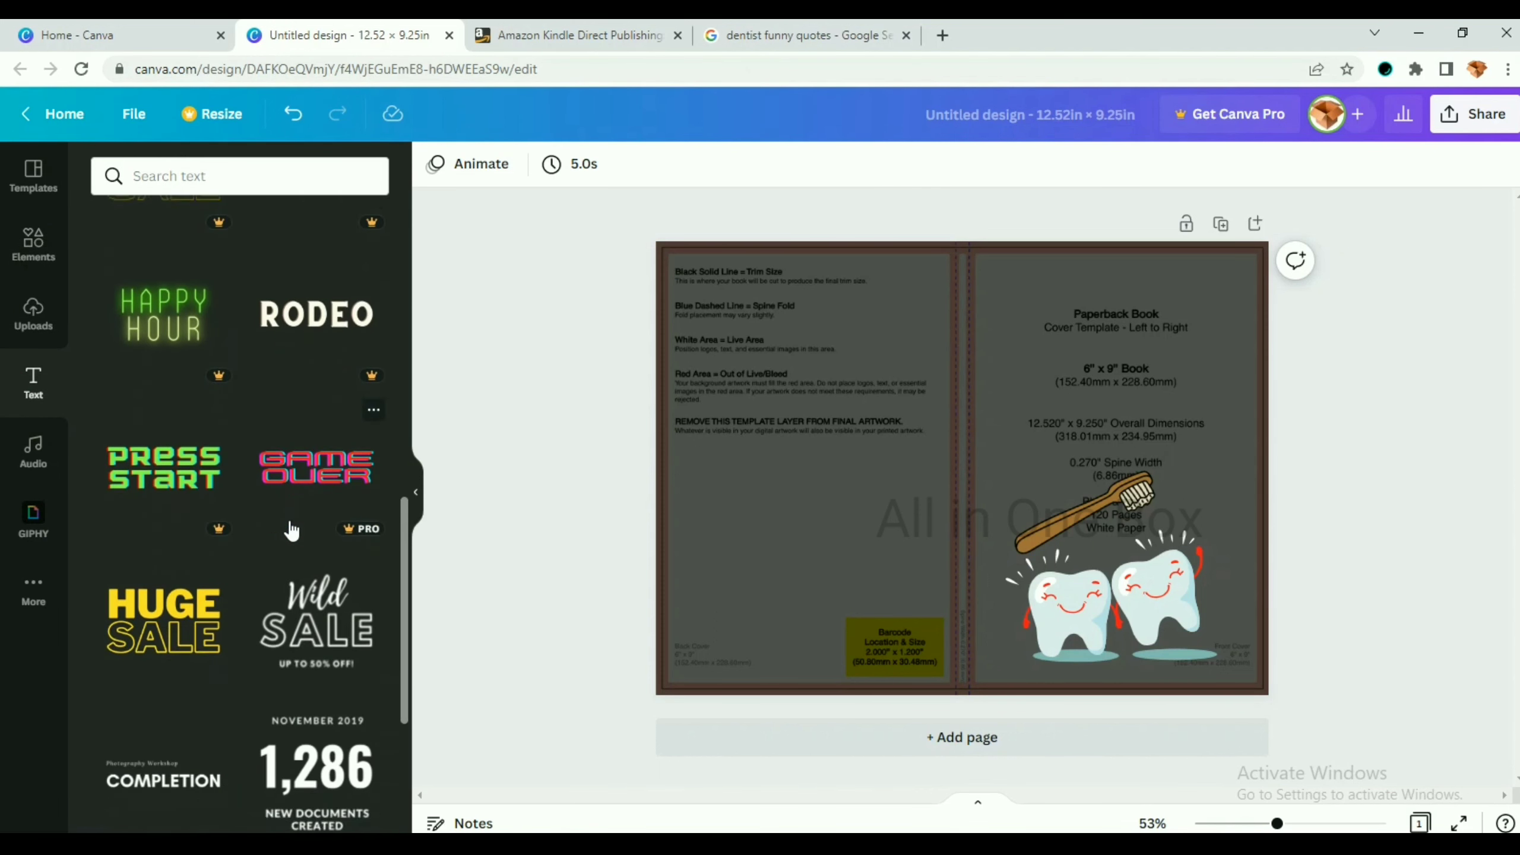
pyautogui.scroll(-2, 291, 530)
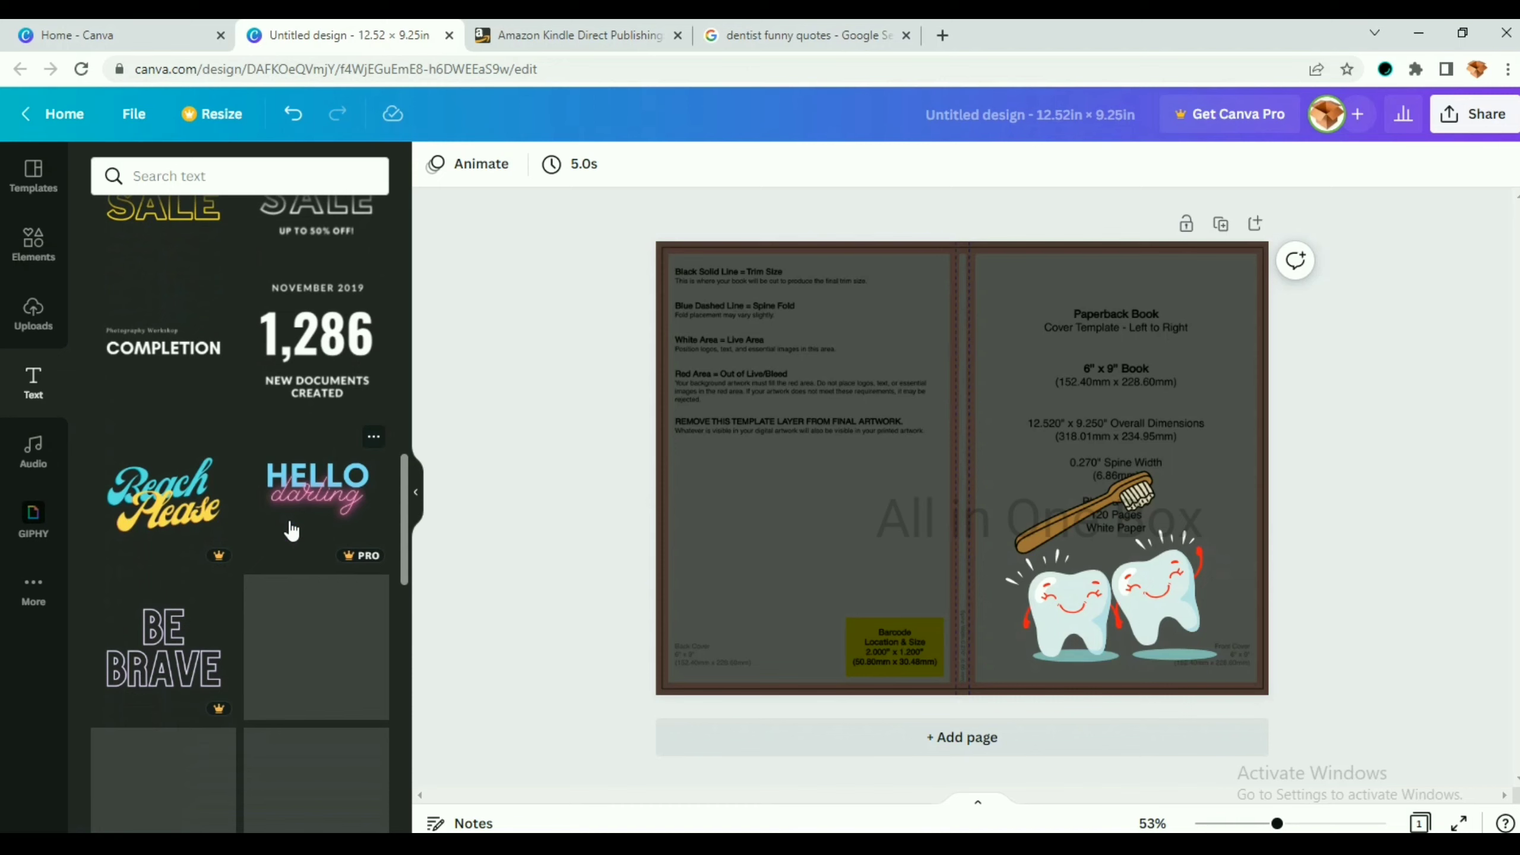
pyautogui.scroll(-7, 292, 530)
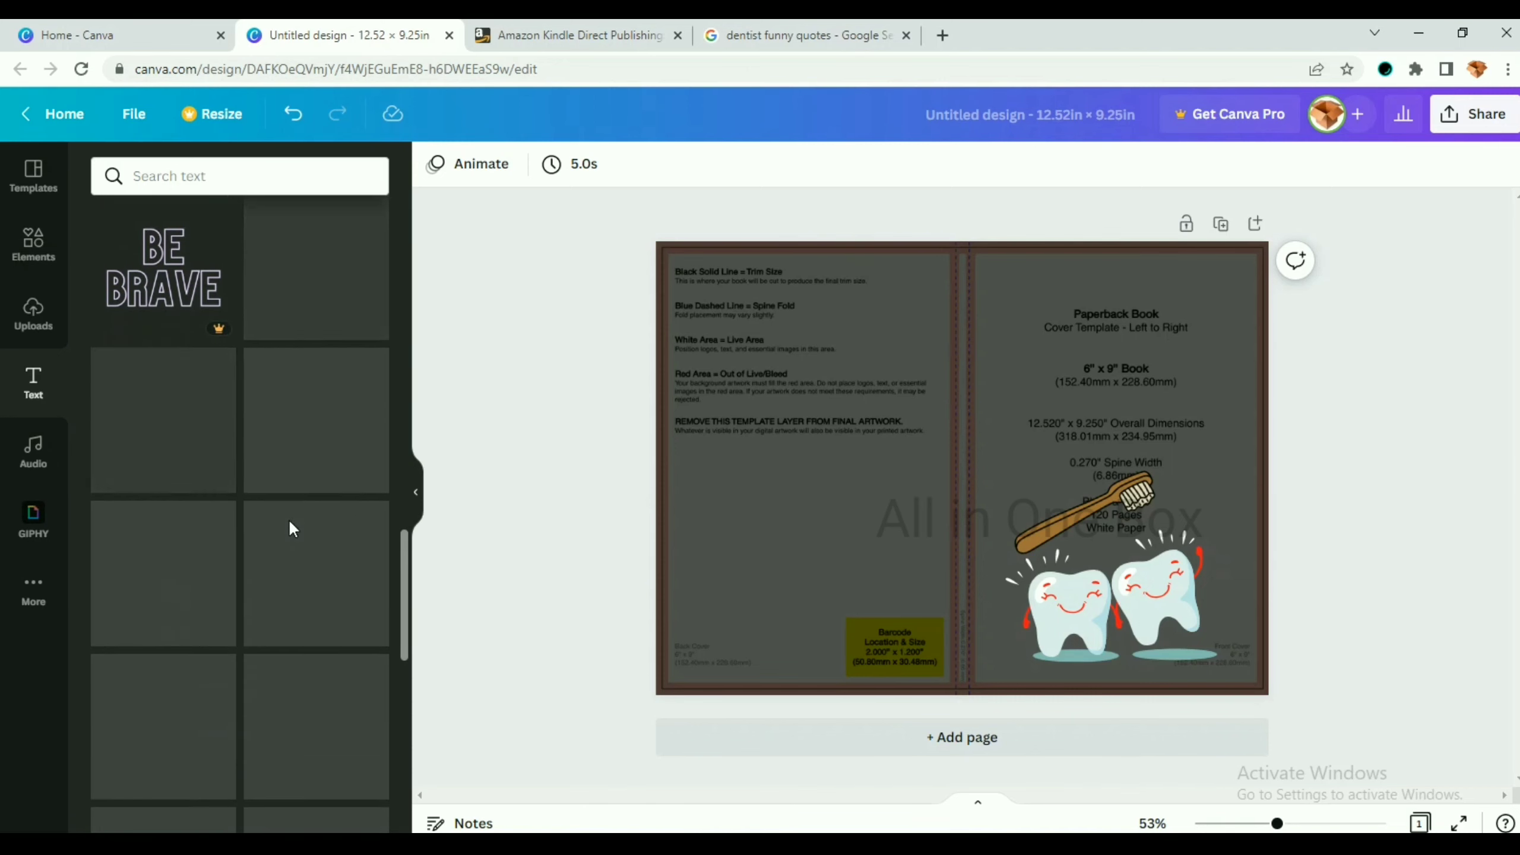
pyautogui.scroll(9, 291, 530)
pyautogui.scroll(5, 291, 529)
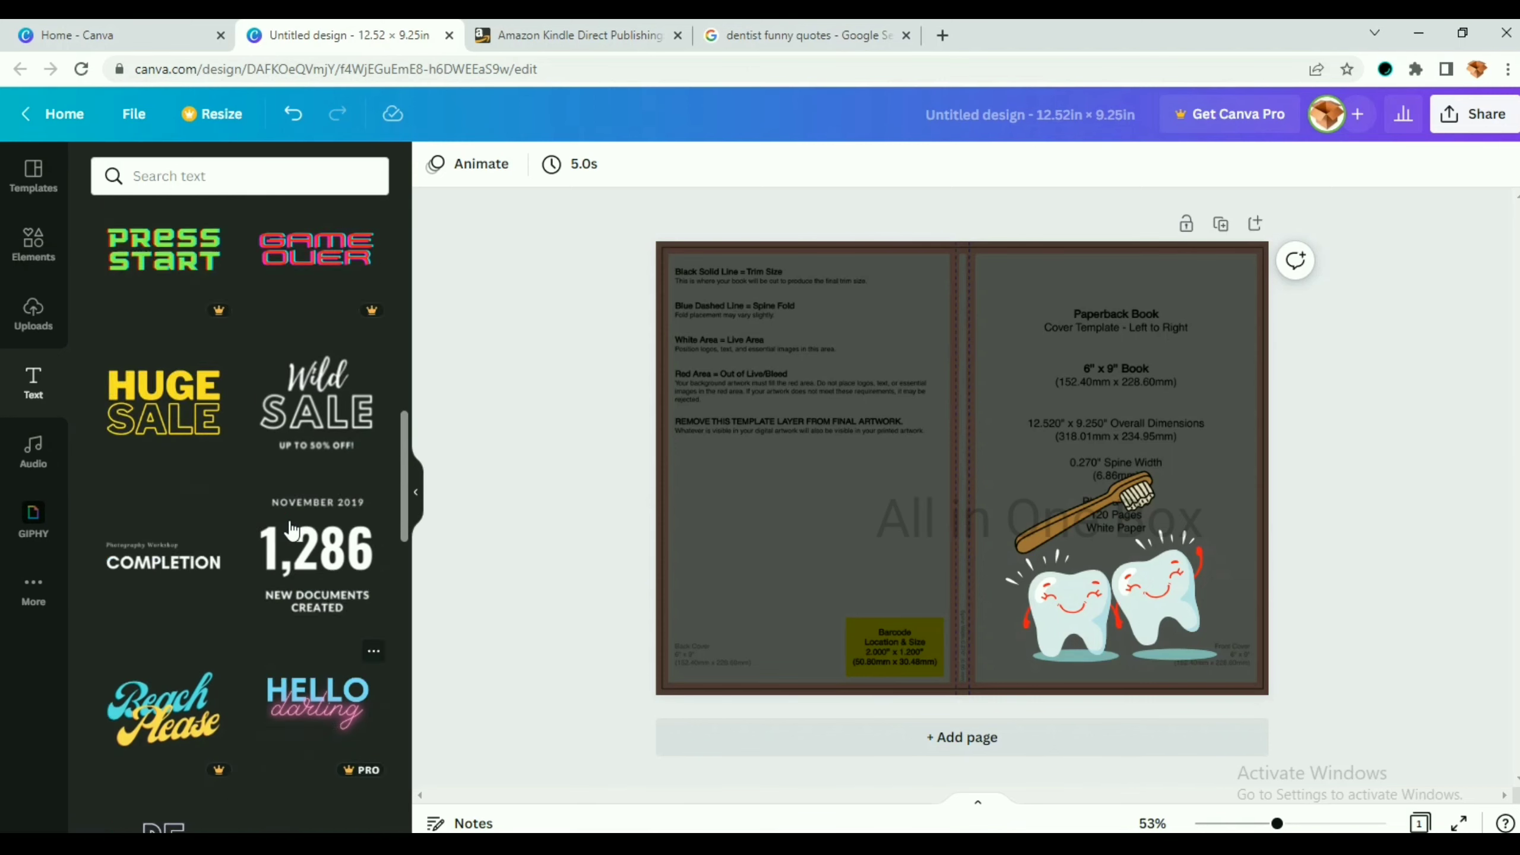
pyautogui.scroll(6, 291, 529)
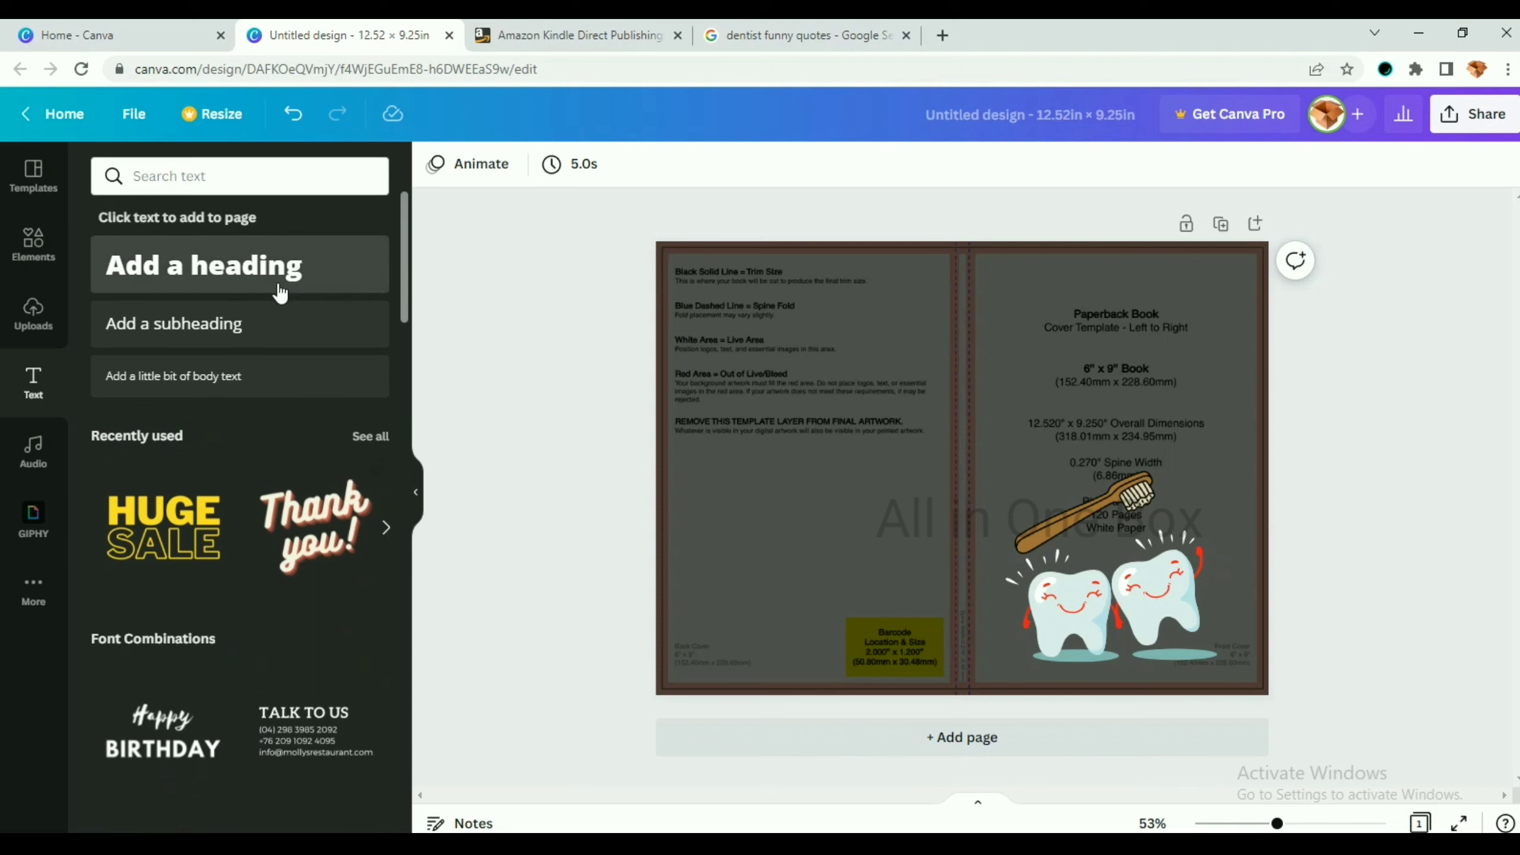
# - Add a heading reading "Don't" and move it to the upper part of the front cover
pyautogui.click(269, 263)
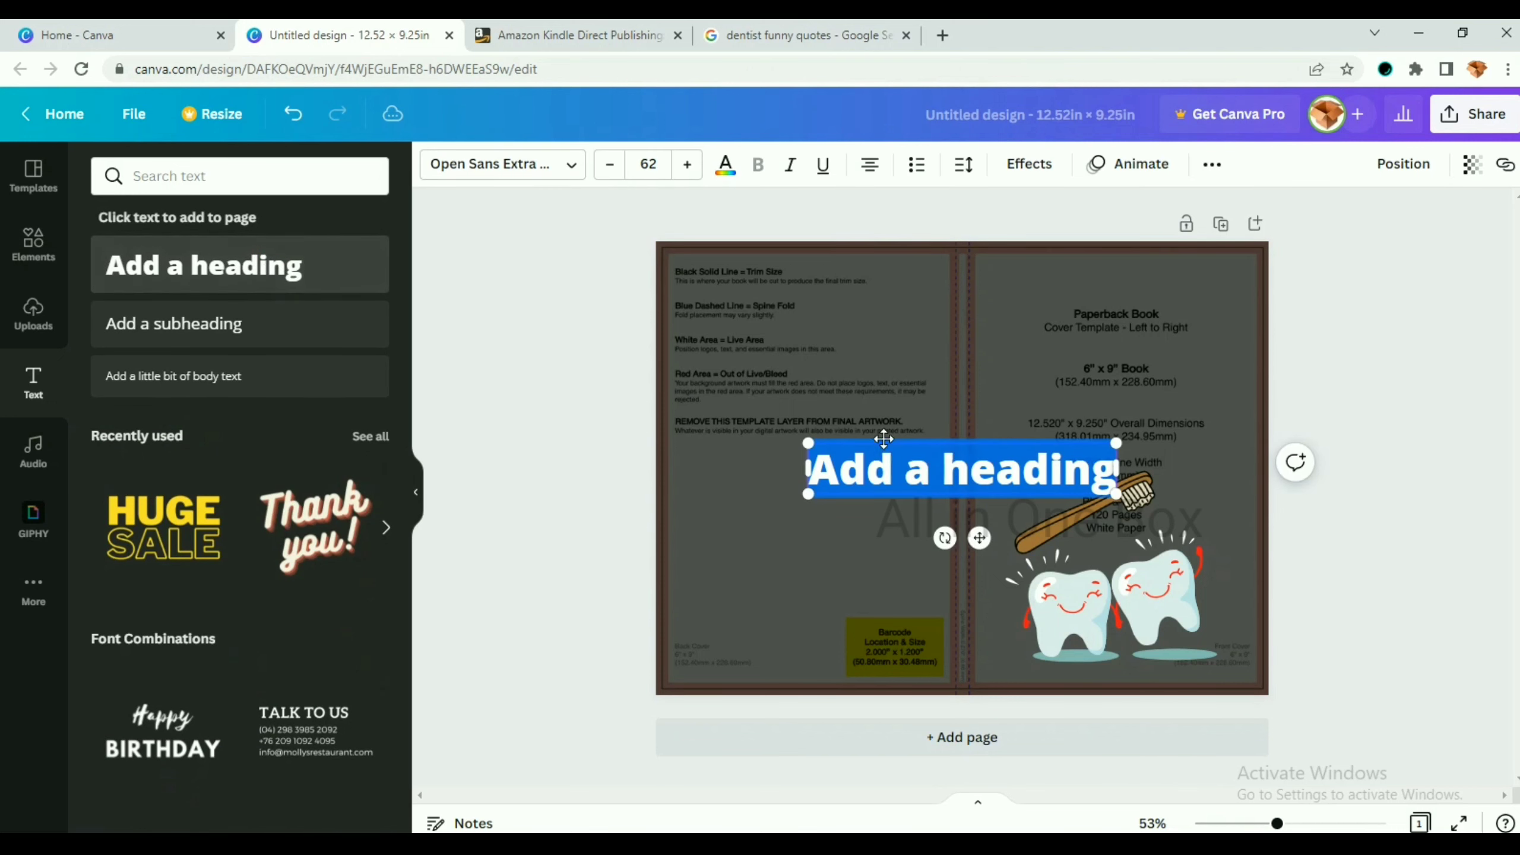
pyautogui.write('D')
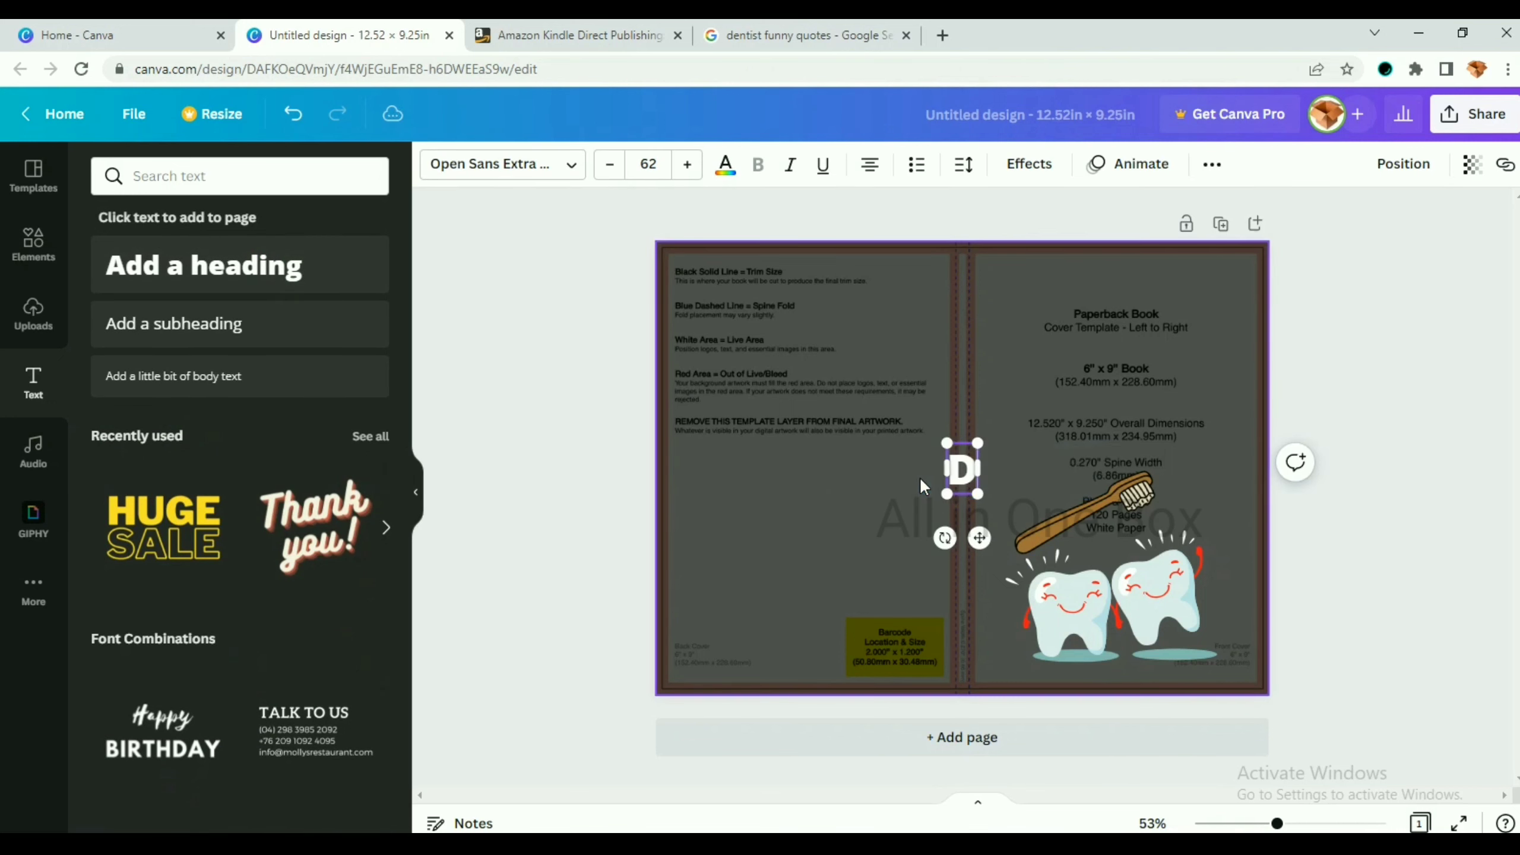
pyautogui.write('on')
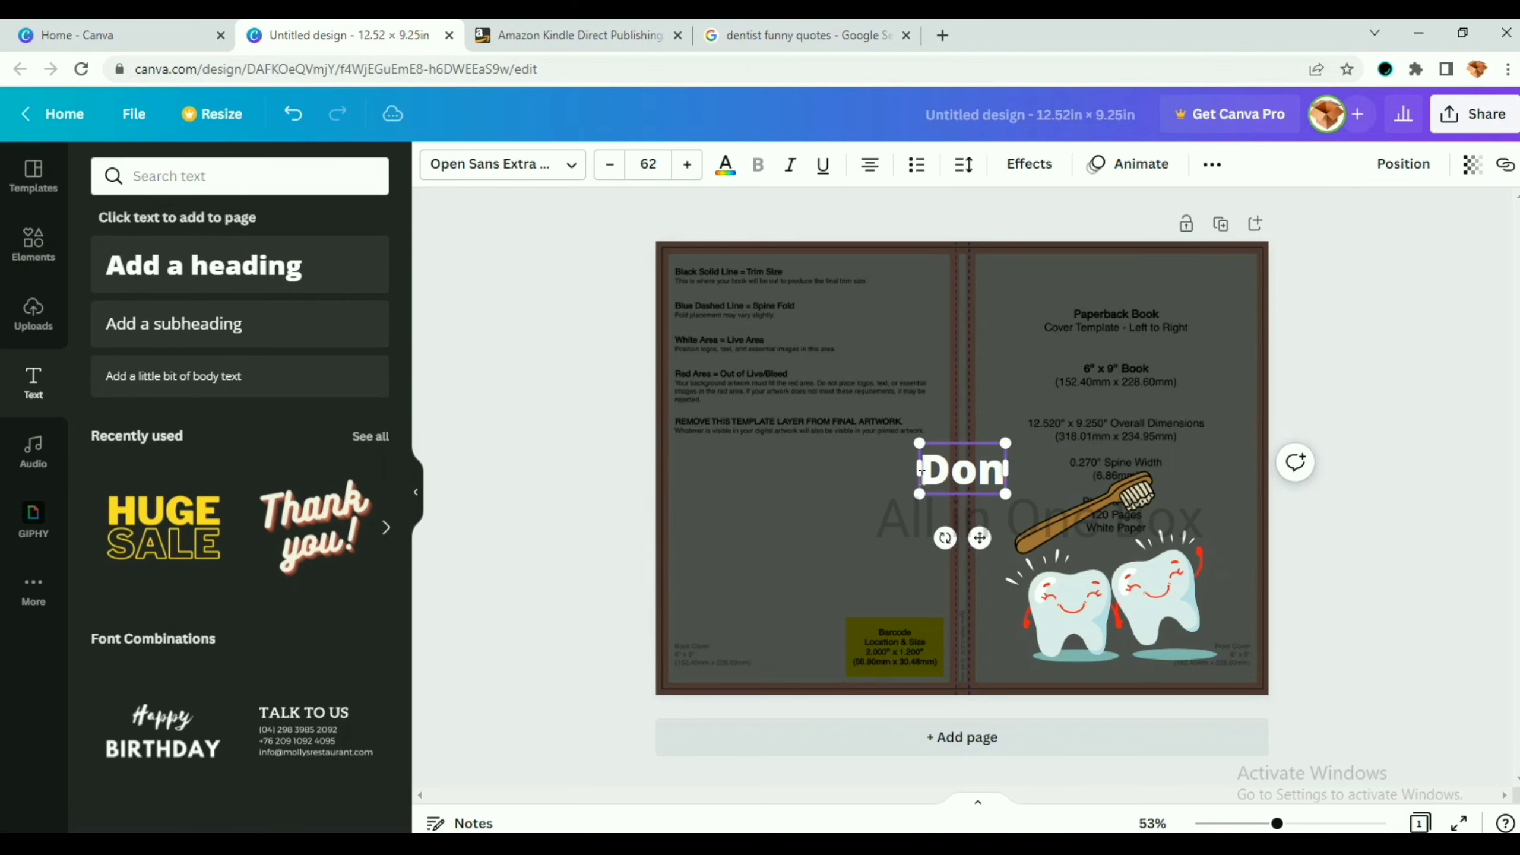
pyautogui.write("'t")
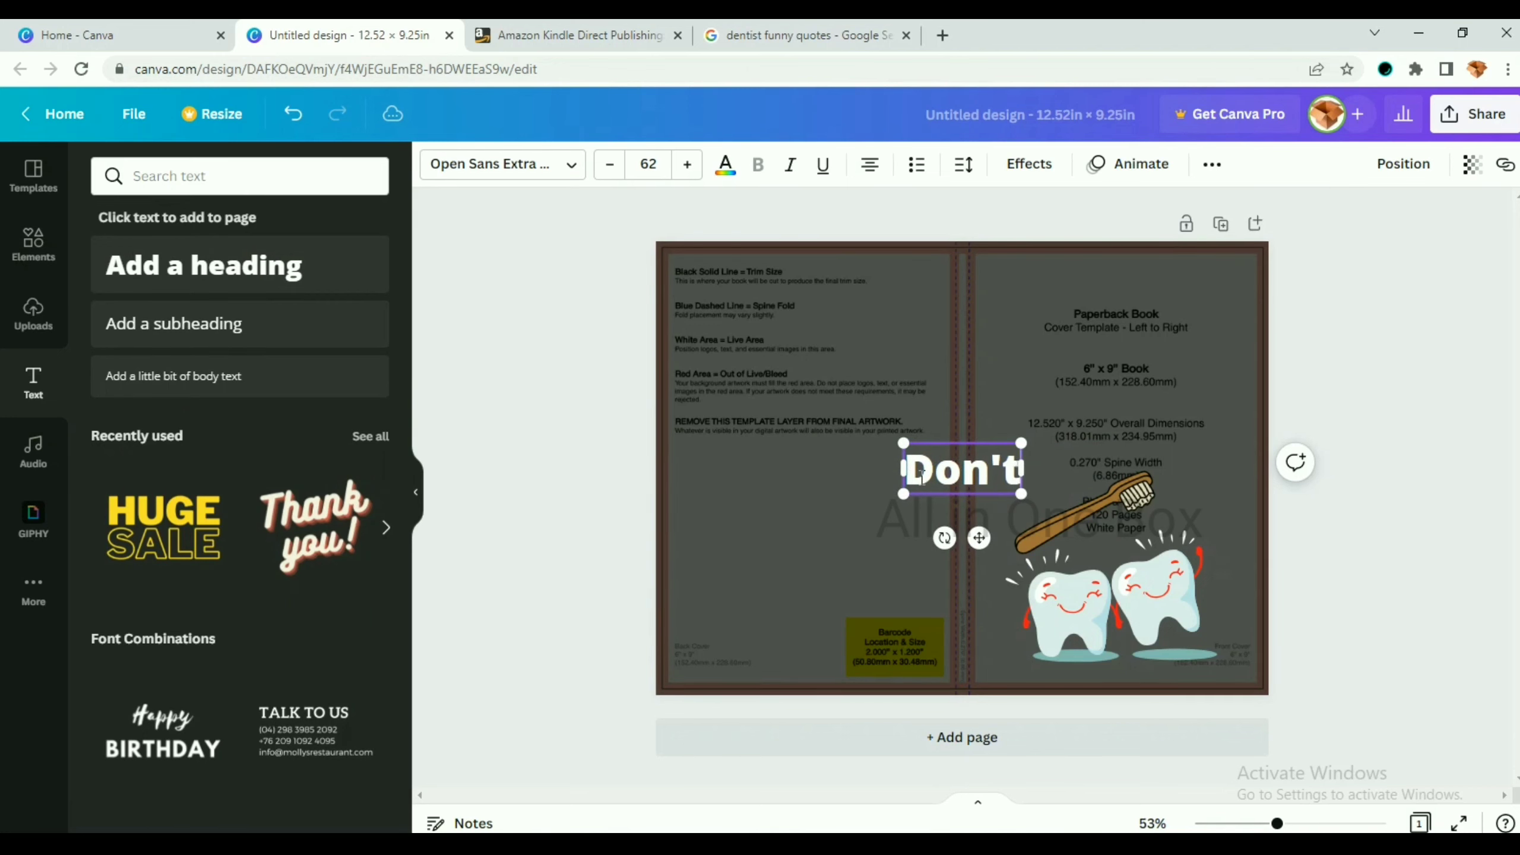
pyautogui.moveTo(979, 538); pyautogui.dragTo(1084, 393)
# - Switch back to the Google image results to check the wording of the "Don't rush when you brush" quote
pyautogui.click(593, 33)
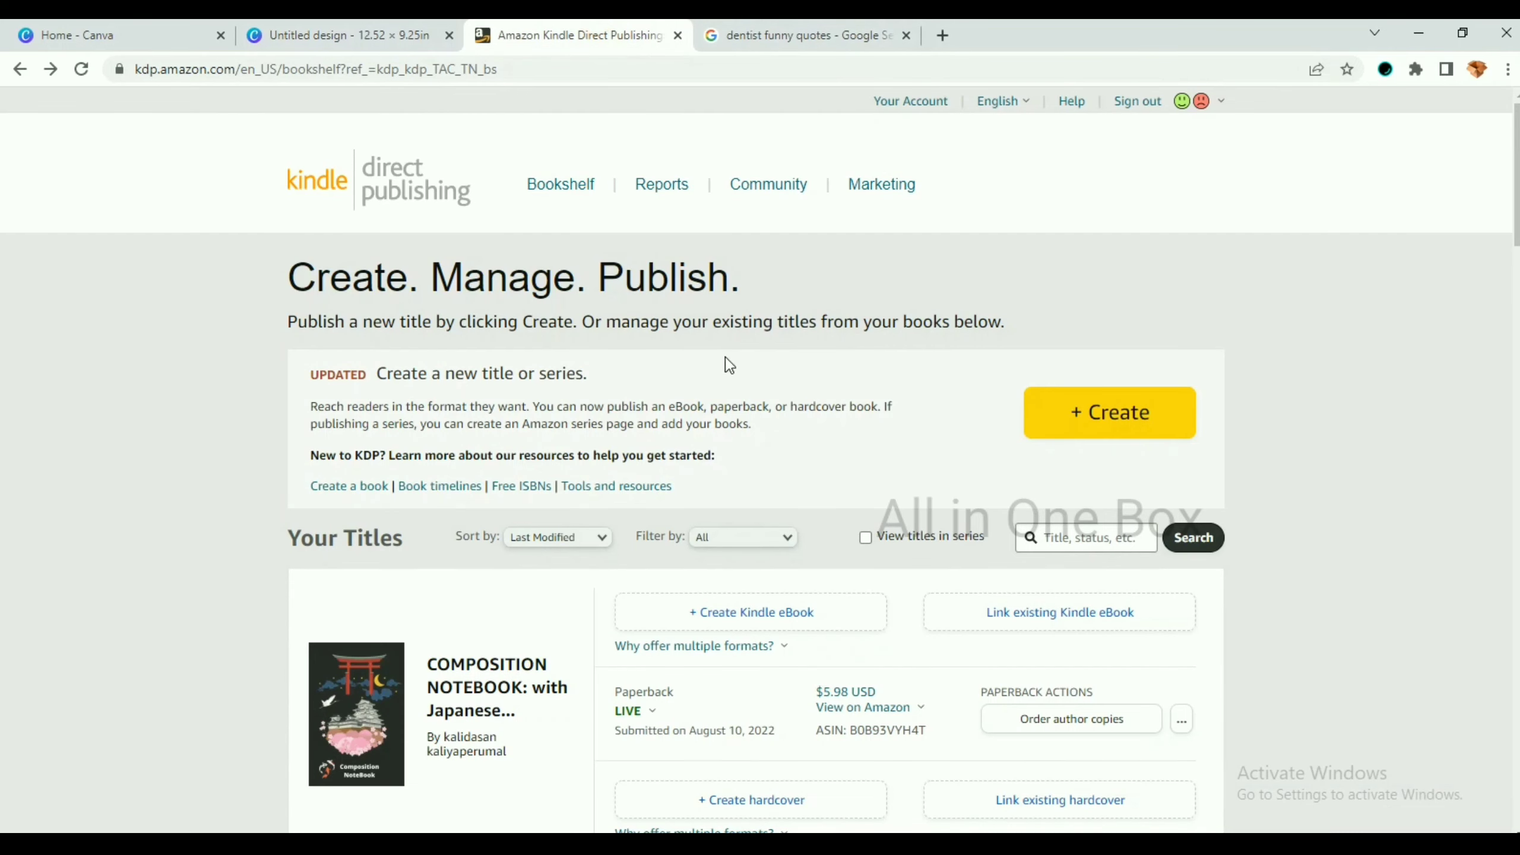
pyautogui.click(775, 38)
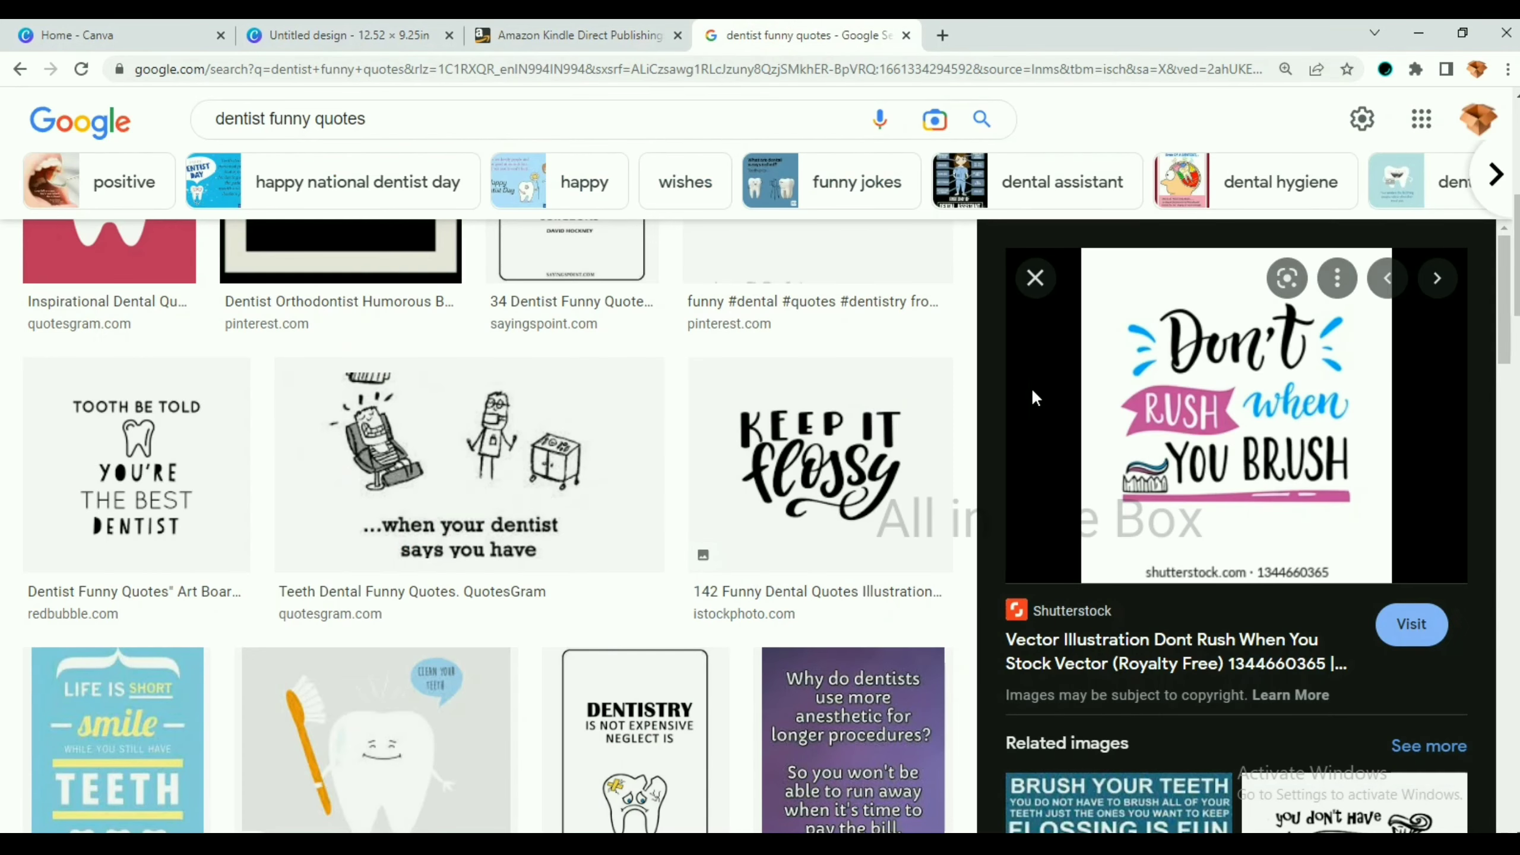
# - Return to the Canva cover design and search the elements library for "banner"
pyautogui.click(371, 31)
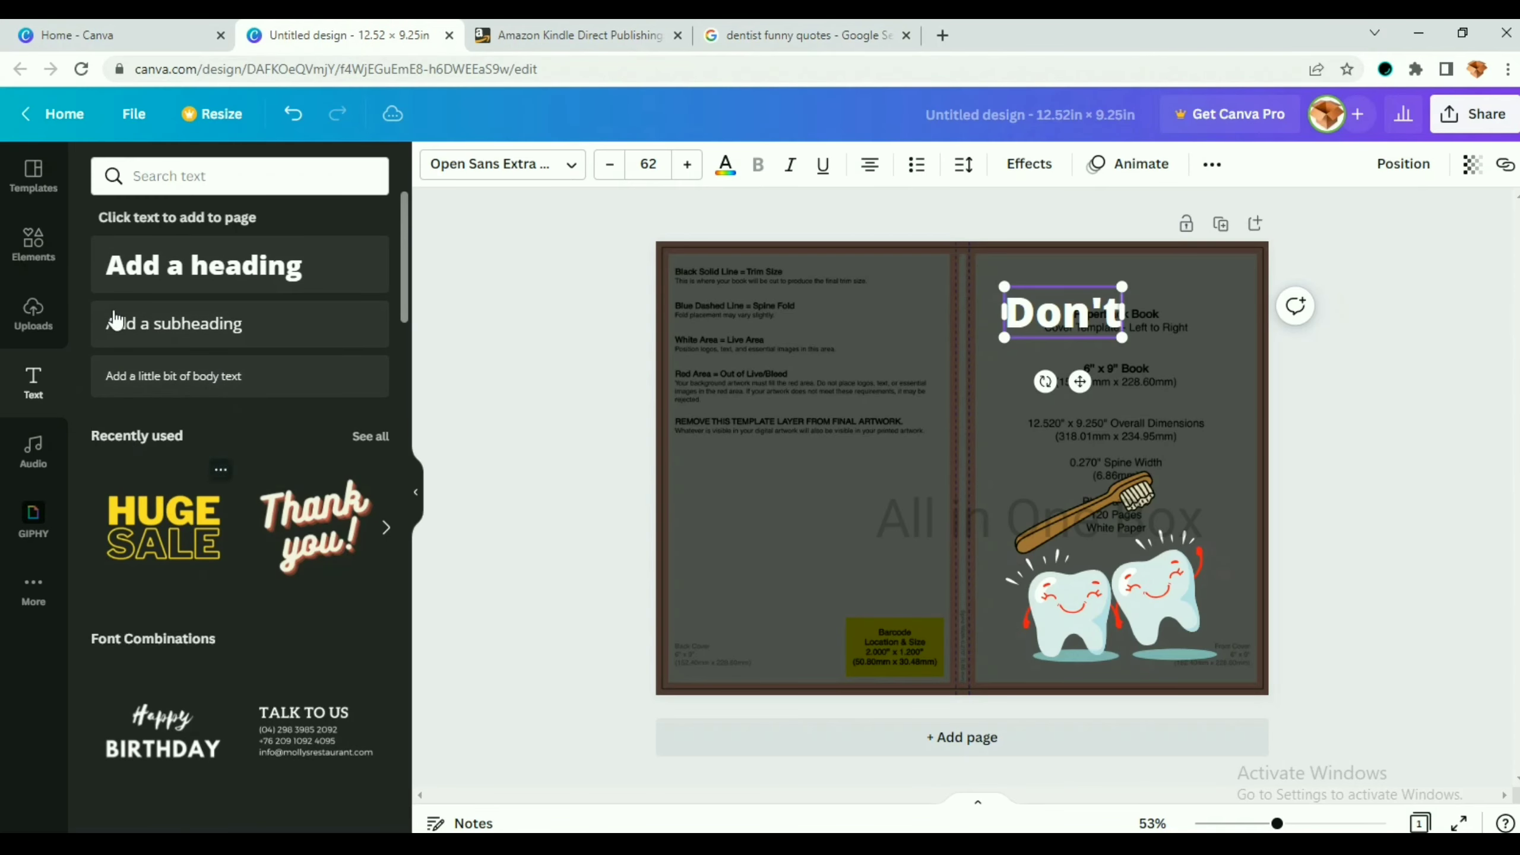
pyautogui.click(191, 176)
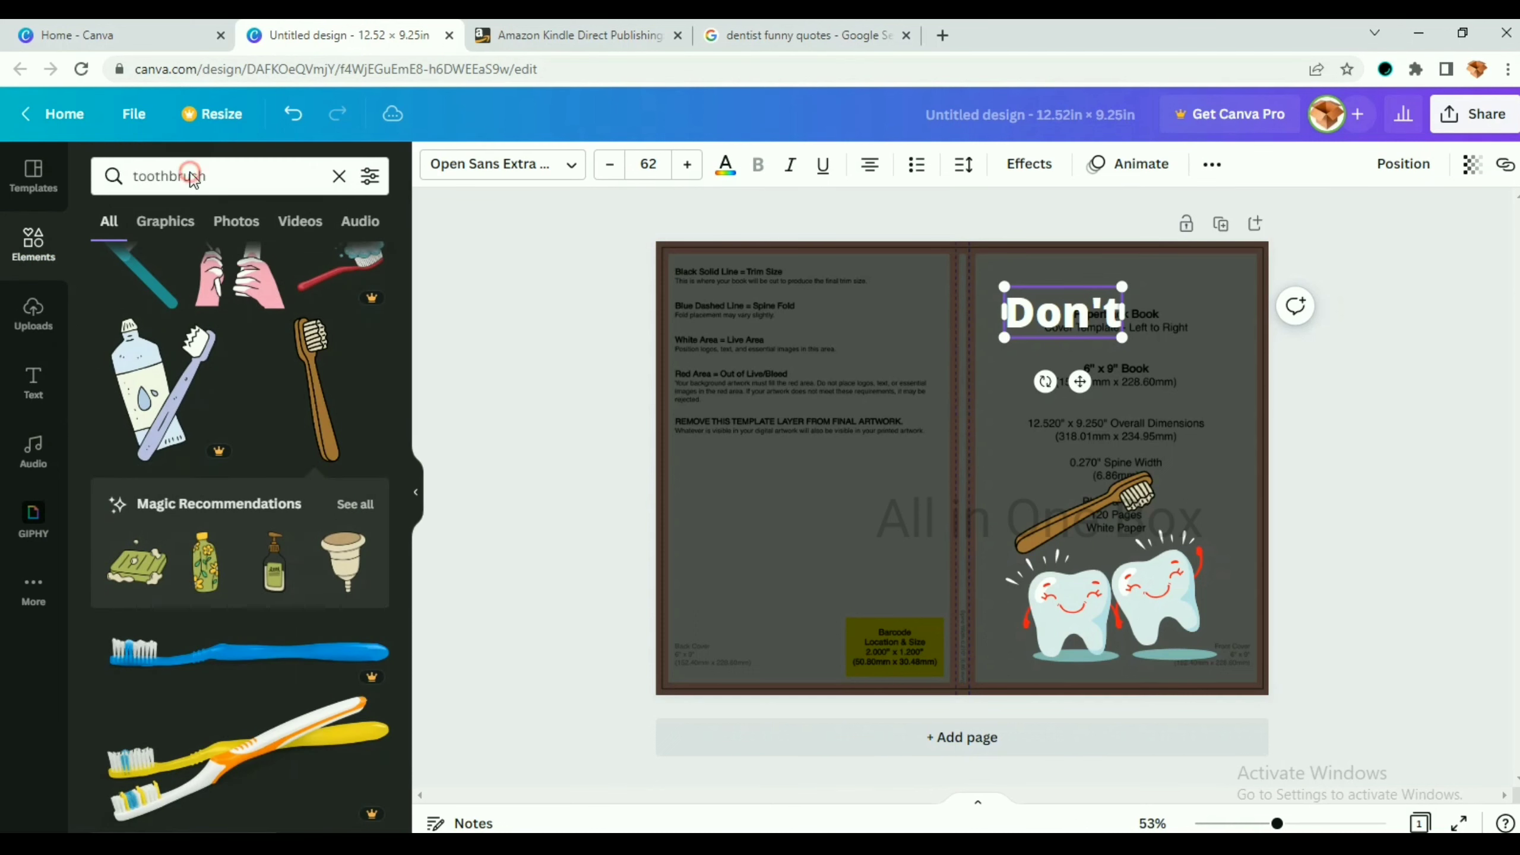
pyautogui.click(230, 164)
pyautogui.press('BackSpace')
pyautogui.press('BackSpace')
pyautogui.press('BackSpace')
pyautogui.press('BackSpace')
pyautogui.press('BackSpace')
pyautogui.press('BackSpace')
pyautogui.press('BackSpace')
pyautogui.press('BackSpace')
pyautogui.press('BackSpace')
pyautogui.press('BackSpace')
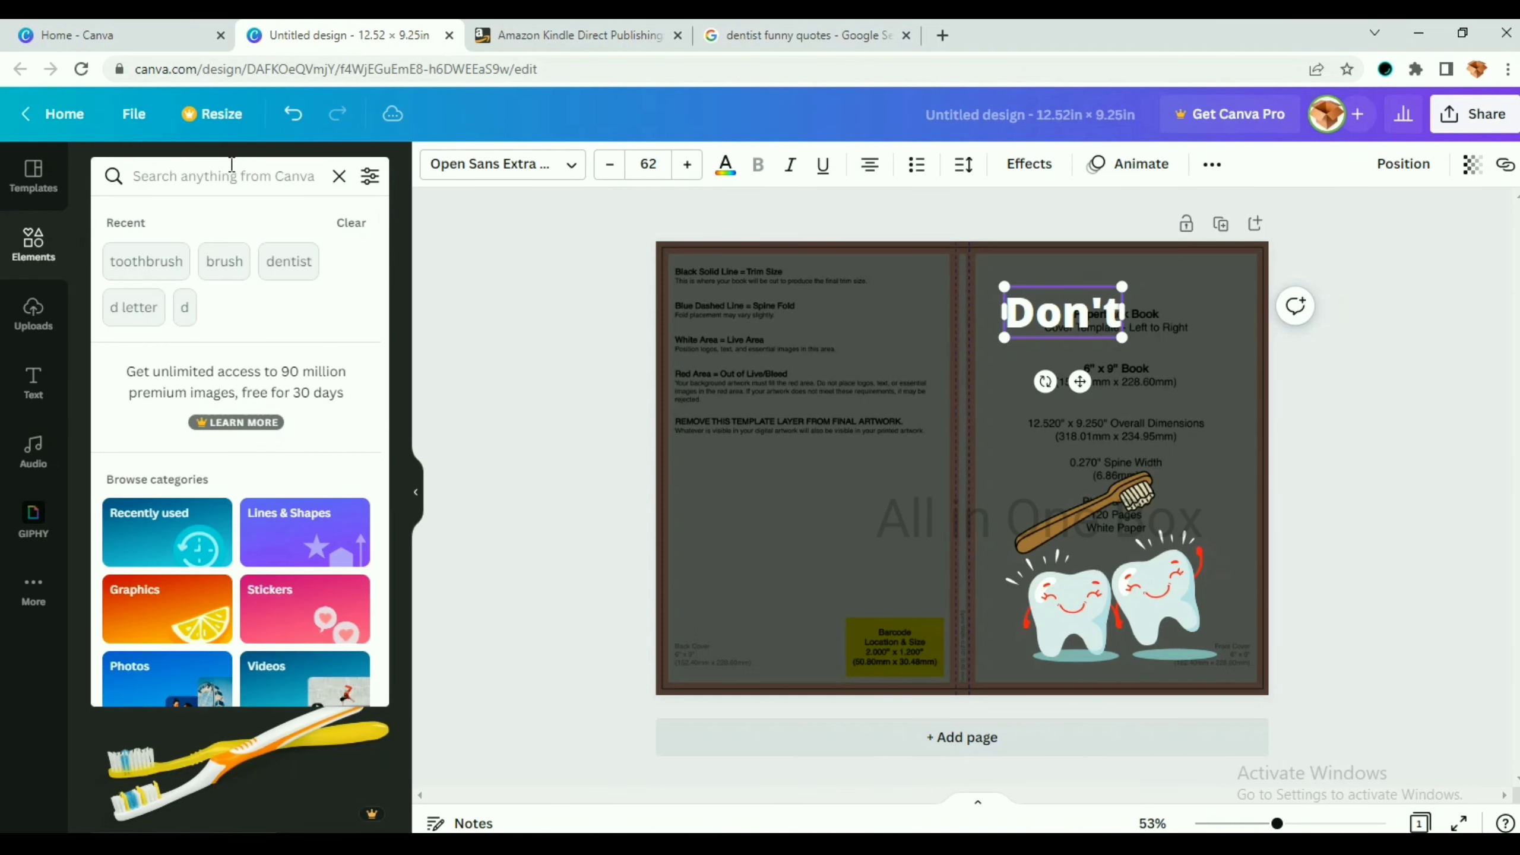
pyautogui.write('banner')
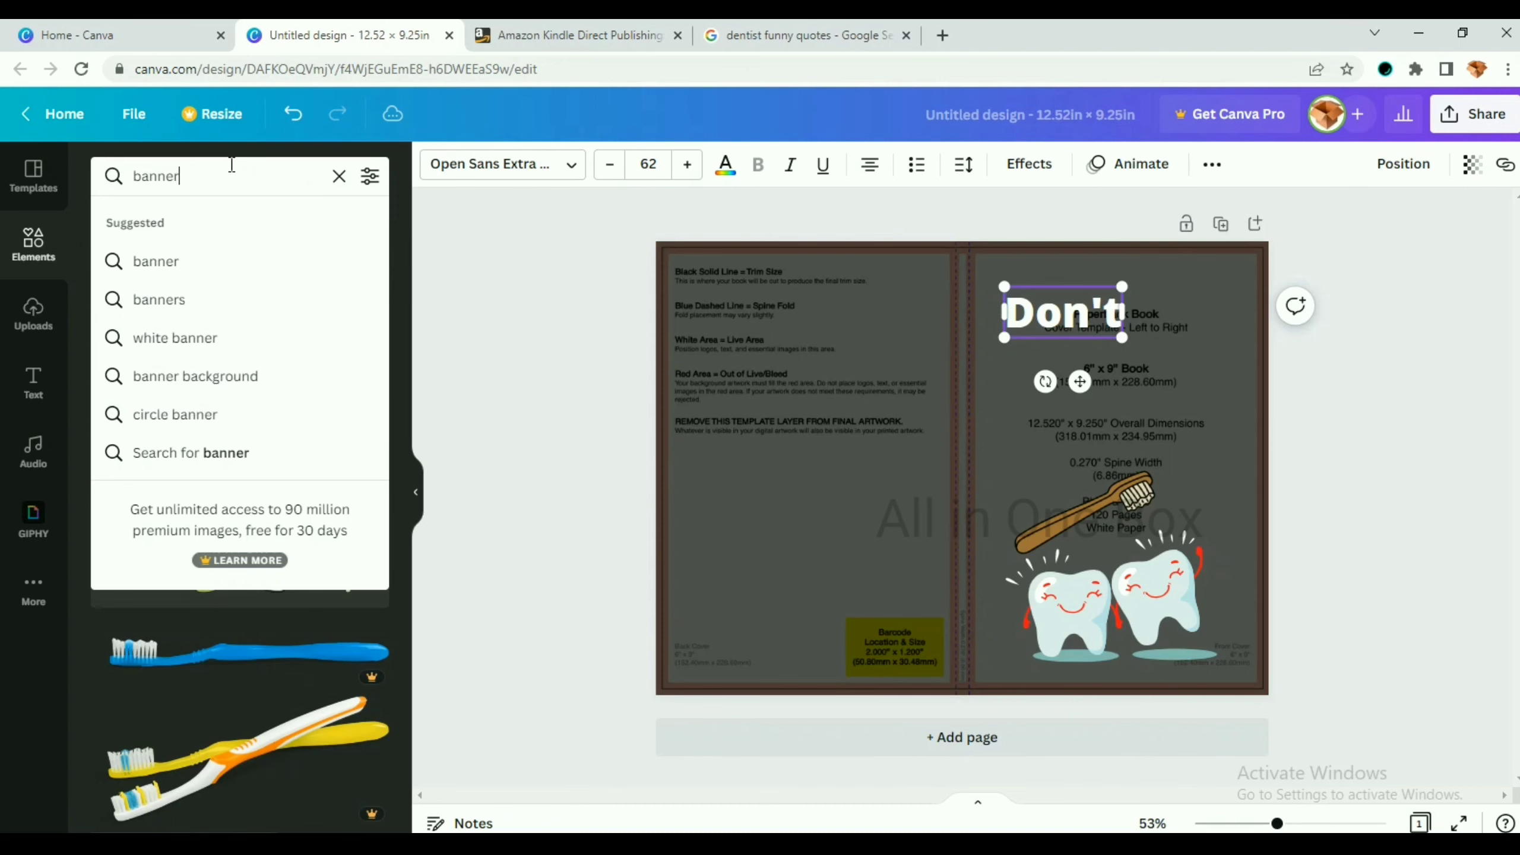
pyautogui.press('Return')
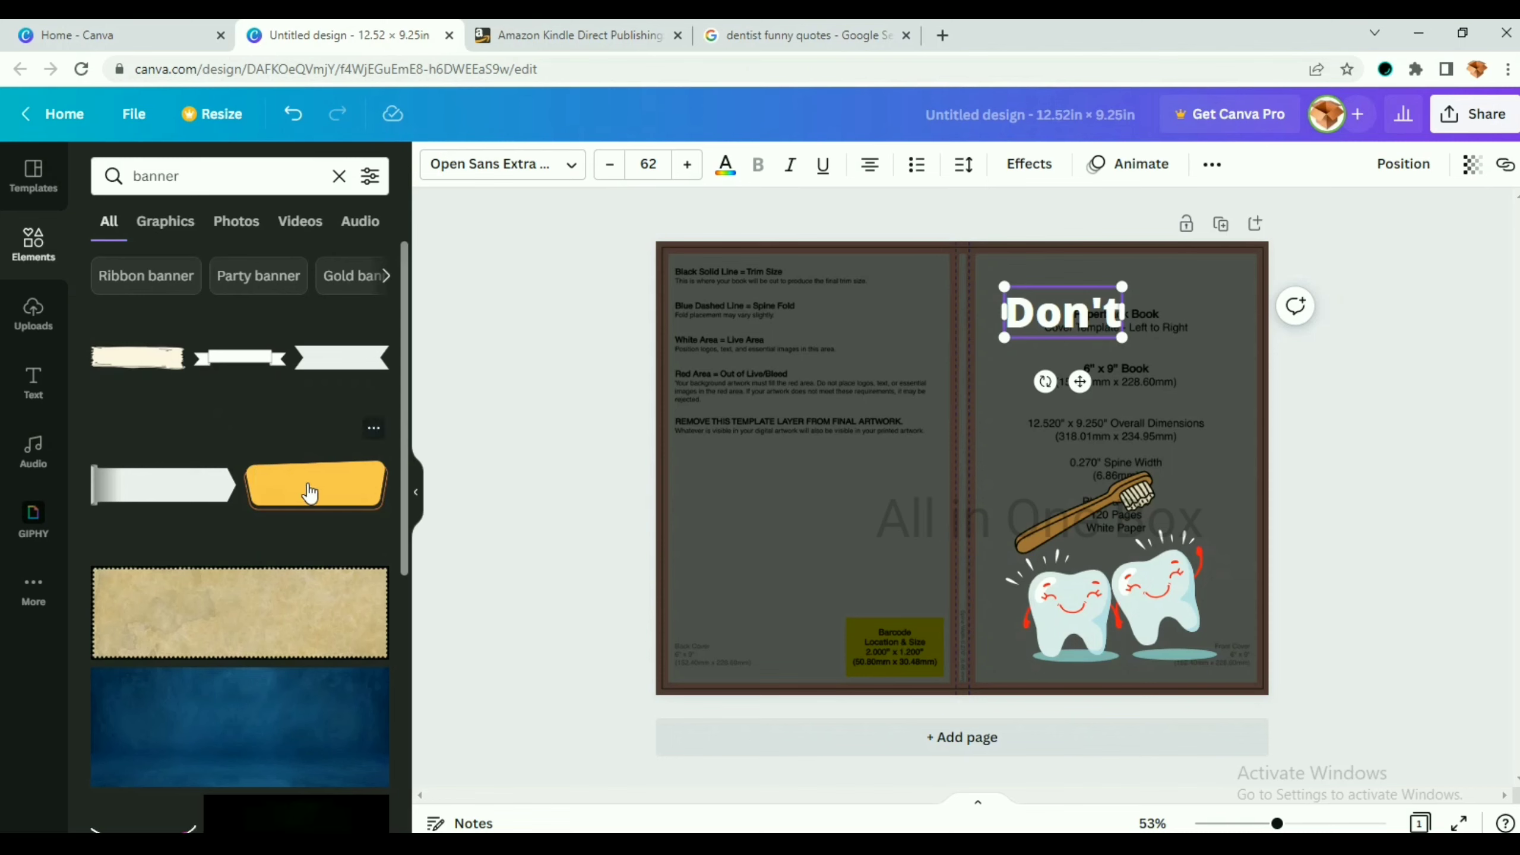
# - Add the yellow slanted banner graphic to the front cover, shrink it and place it just below the "Don't" heading
pyautogui.scroll(-2, 310, 494)
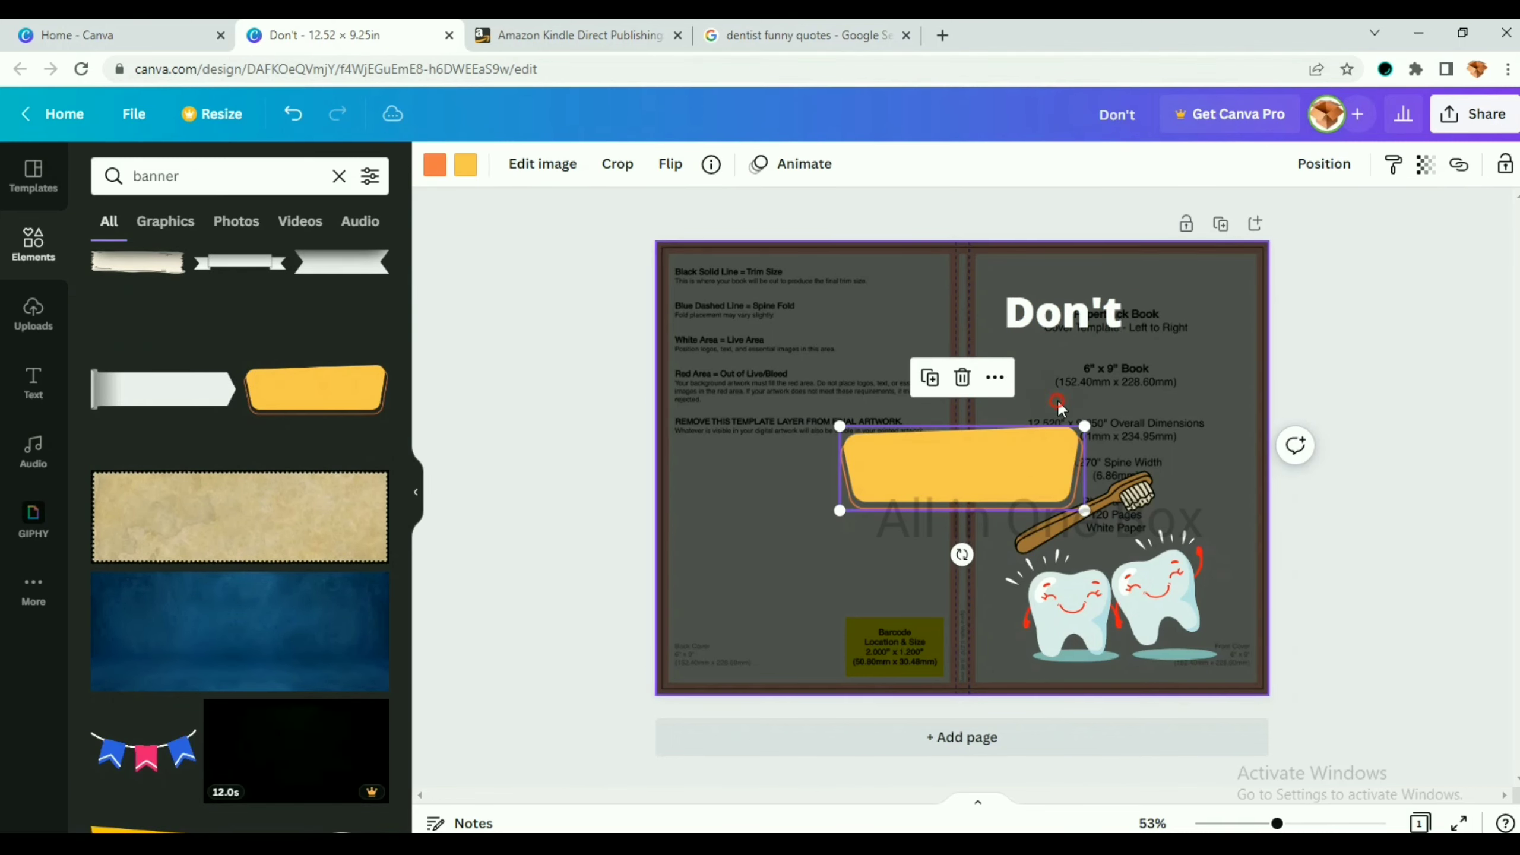
pyautogui.moveTo(1018, 440); pyautogui.dragTo(1109, 378)
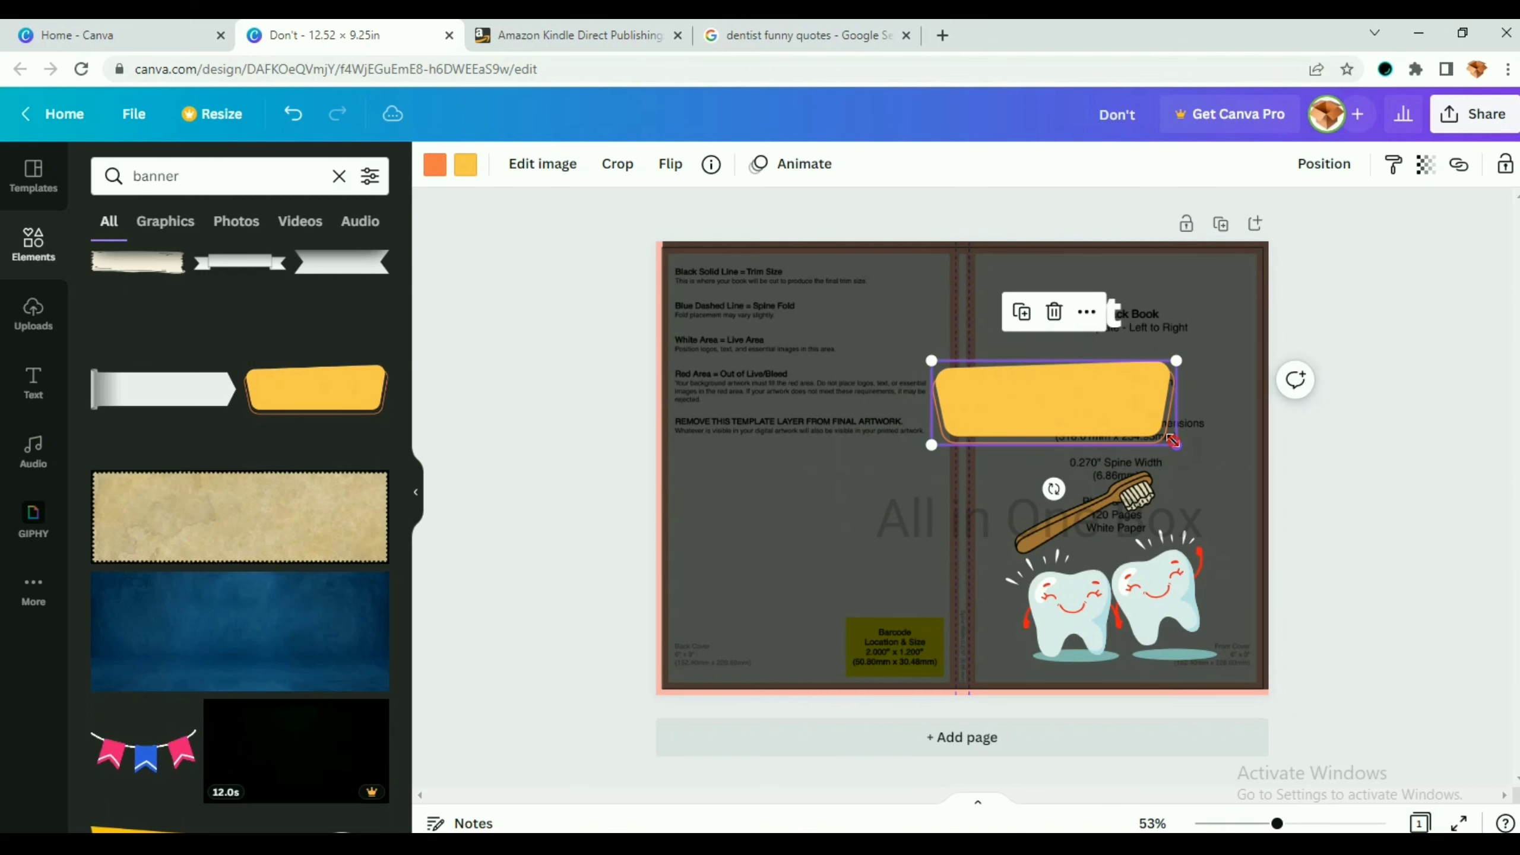
pyautogui.moveTo(1170, 441); pyautogui.dragTo(1111, 395)
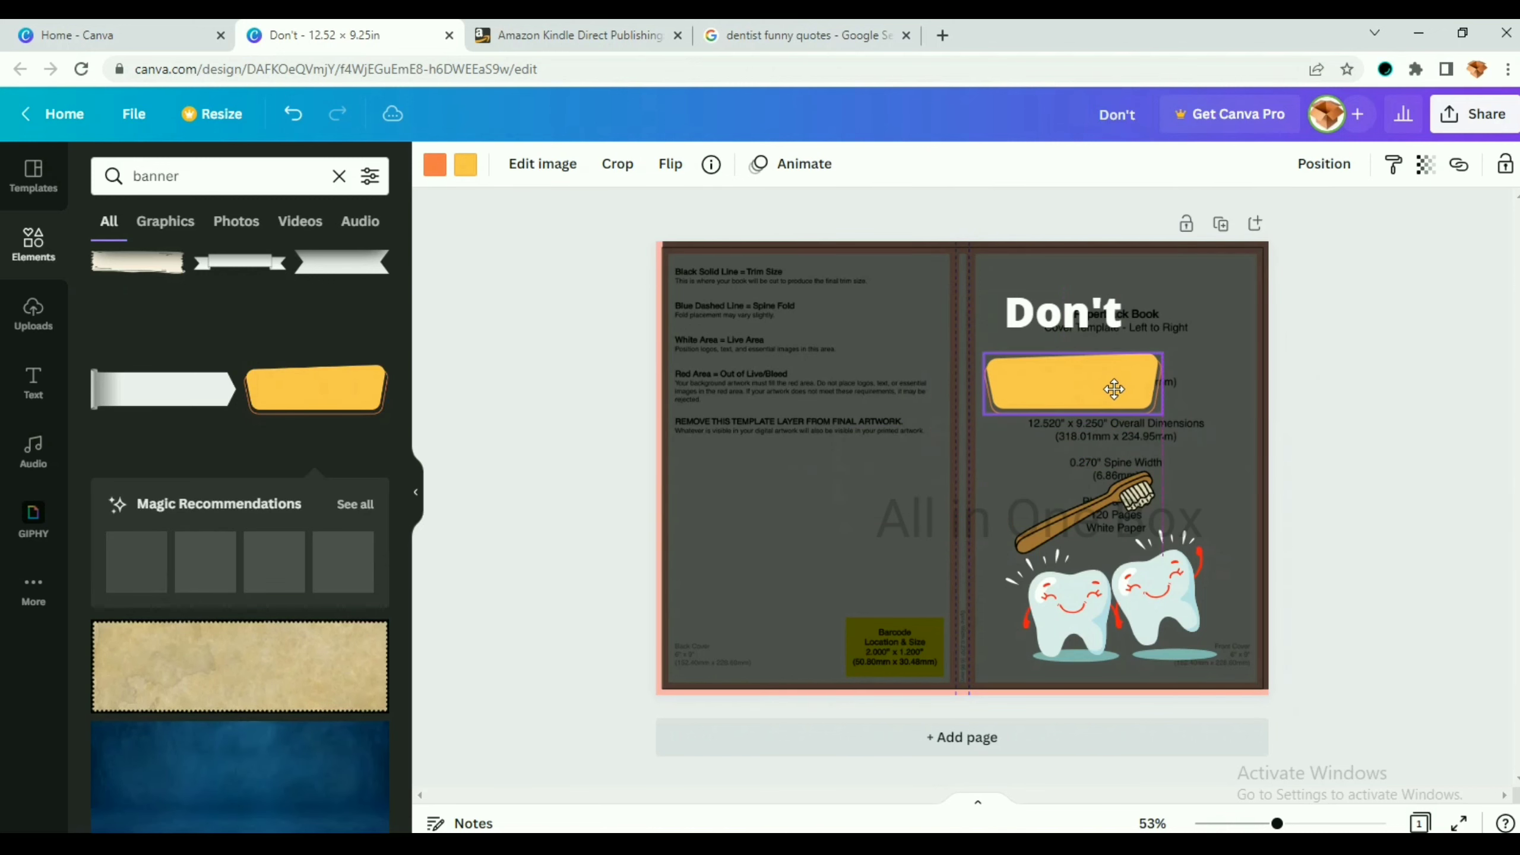
# - Add a heading reading "Rush" below the yellow banner, checking the wording against the Google quote image
pyautogui.click(35, 382)
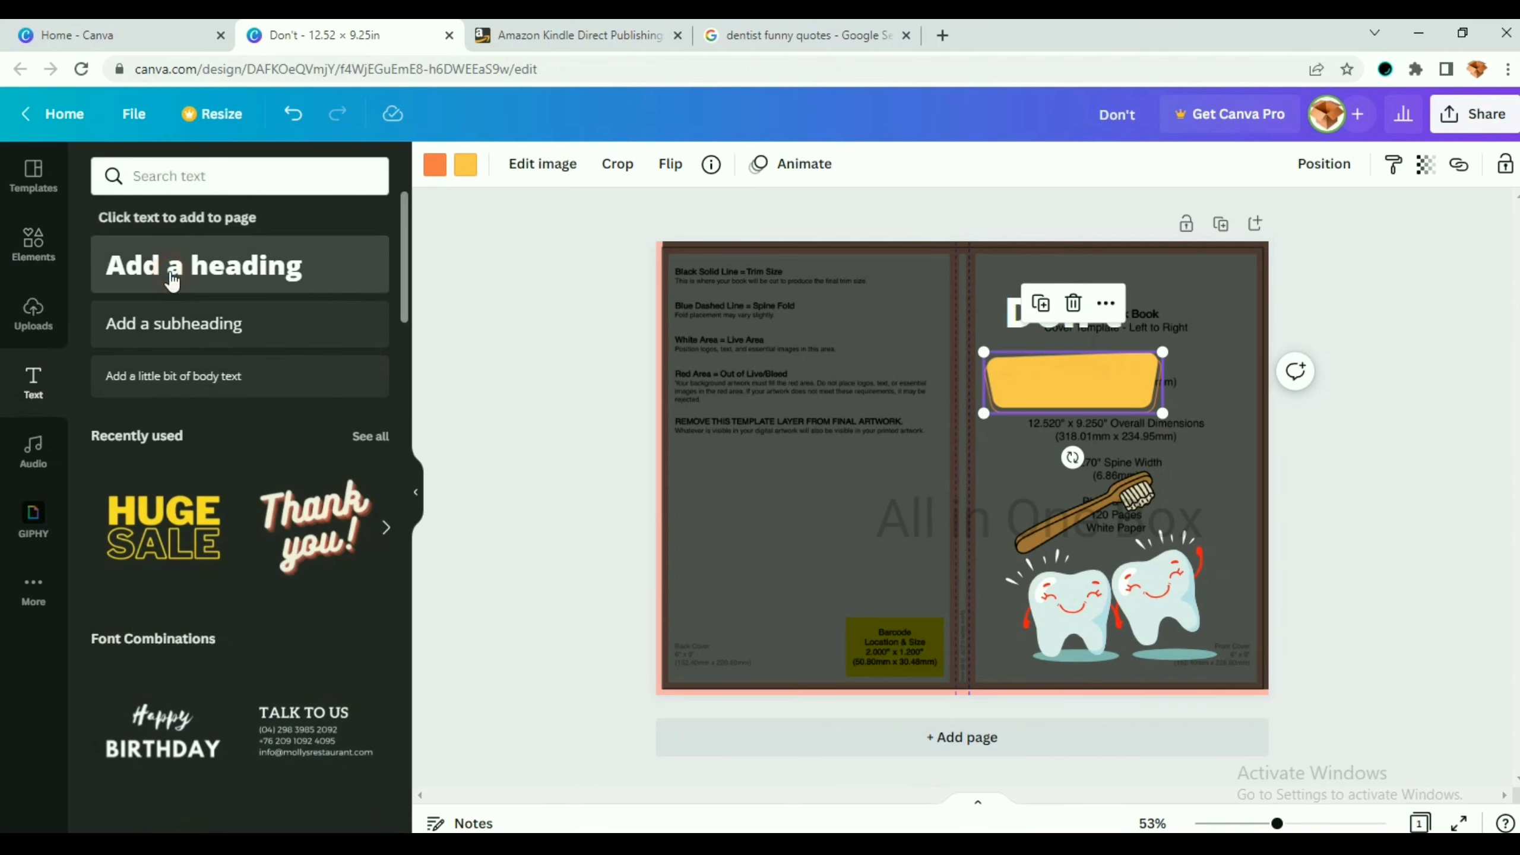
pyautogui.click(874, 30)
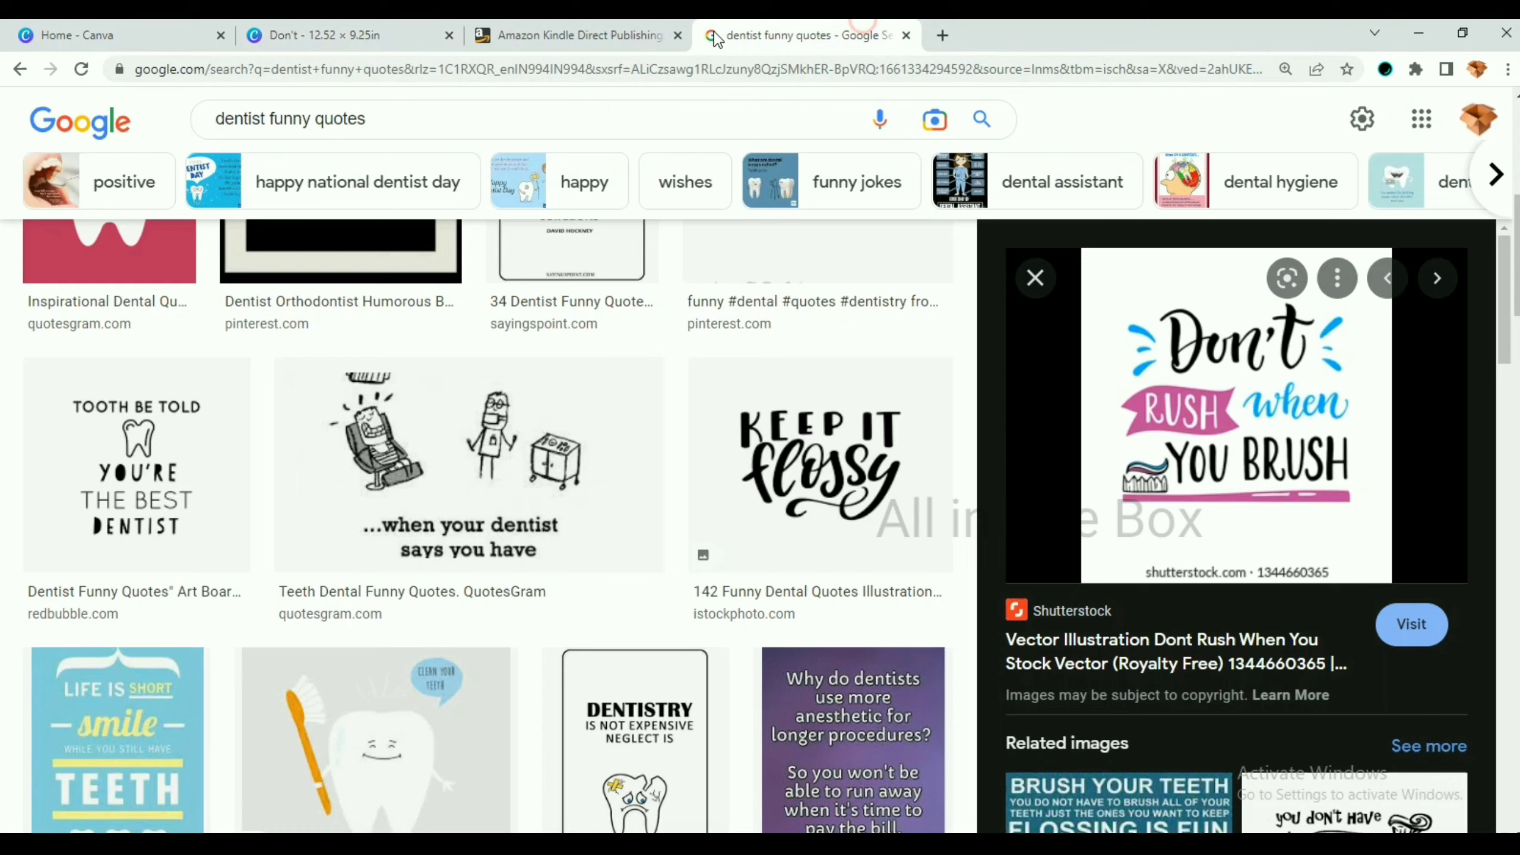
pyautogui.click(204, 32)
pyautogui.click(272, 30)
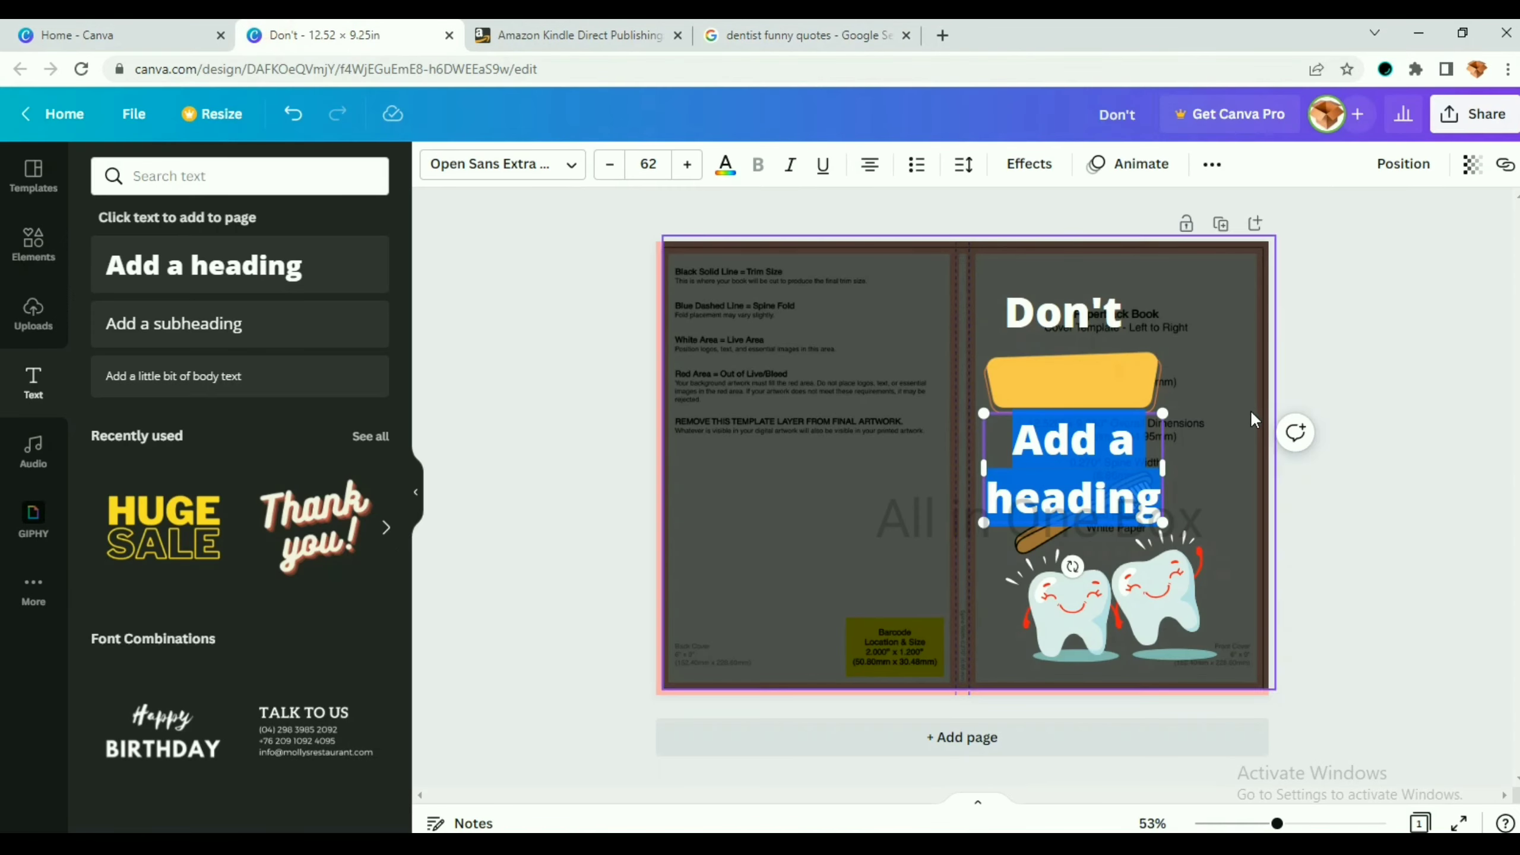
pyautogui.write('R')
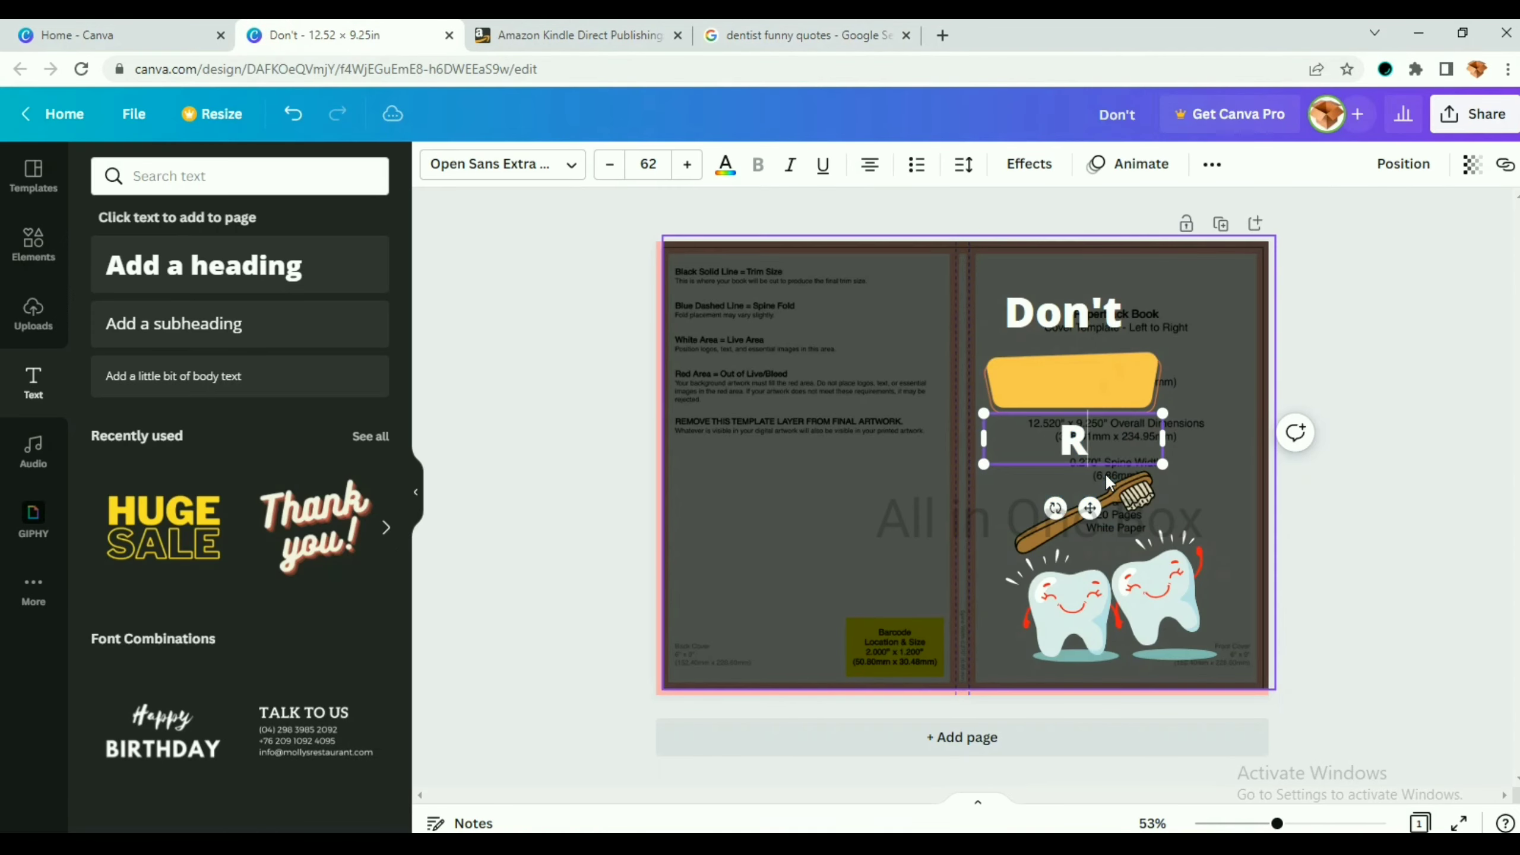
pyautogui.write('ush')
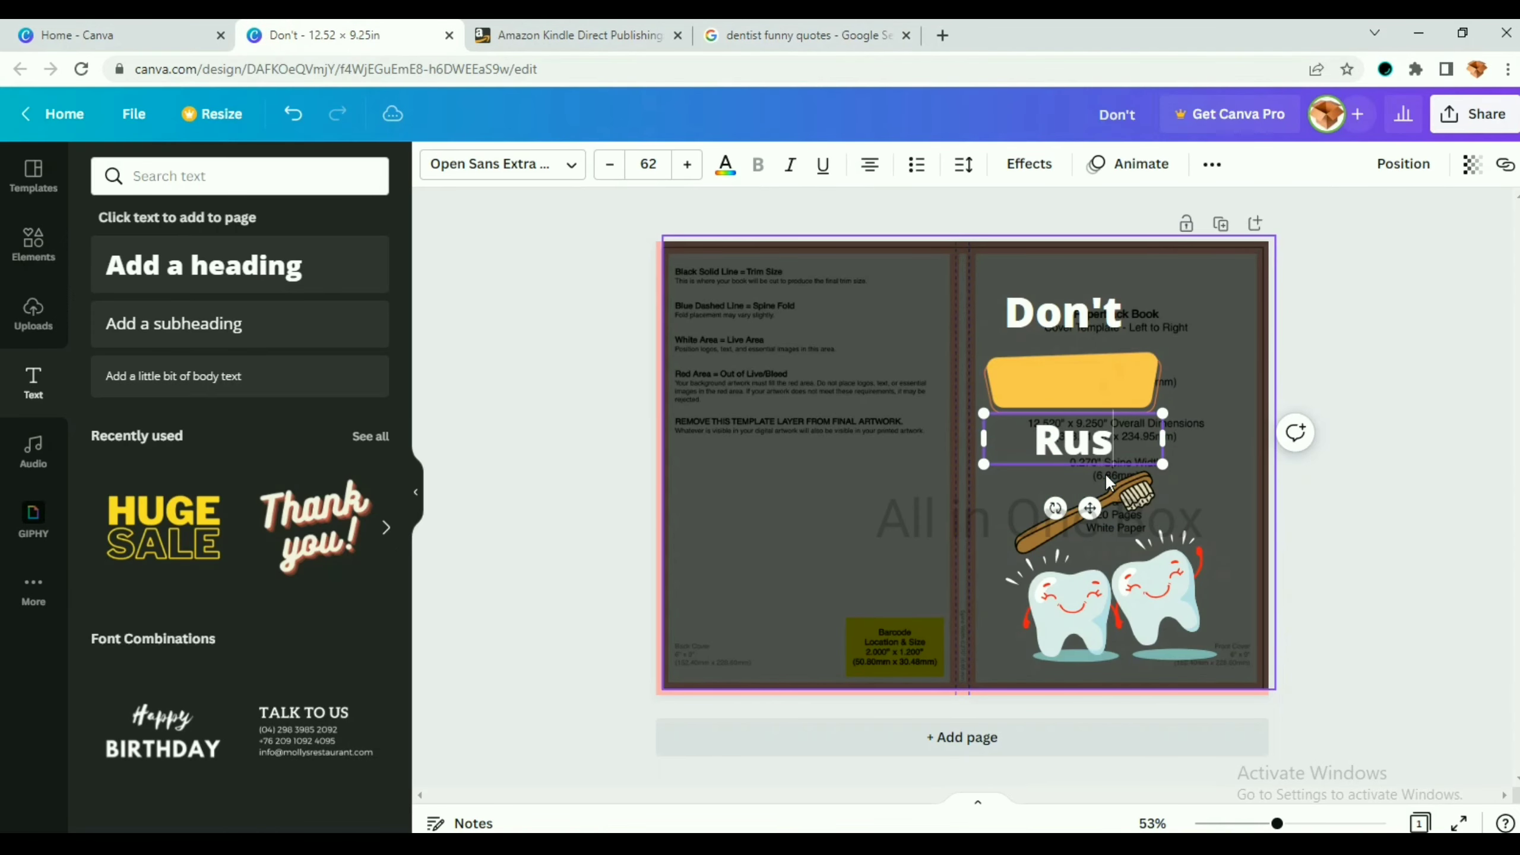
# - Check the quote image in the Google results again, return to the cover design and close the Canva home page
pyautogui.click(753, 30)
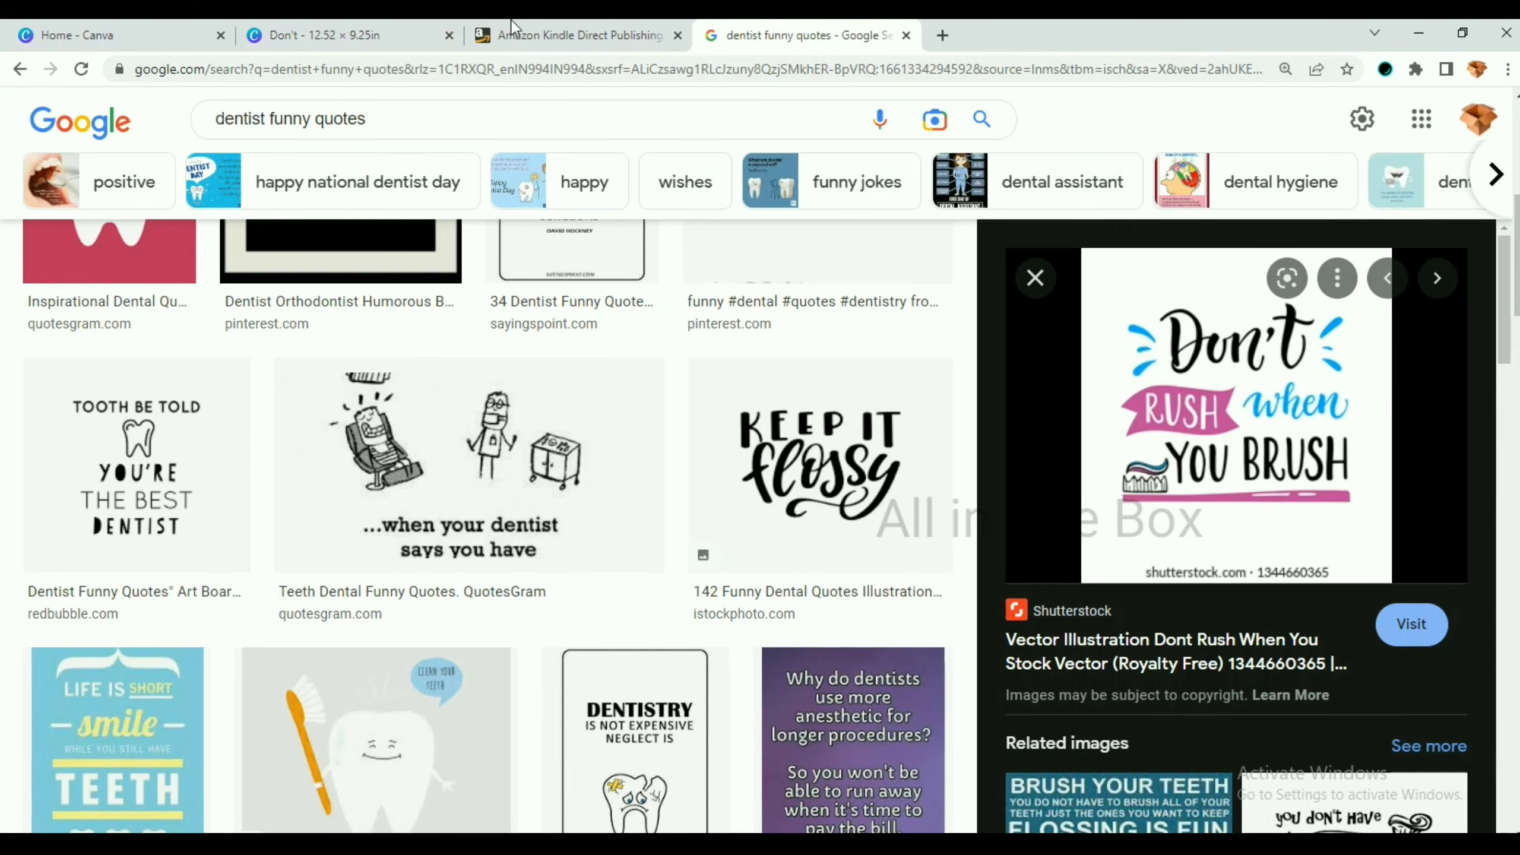
pyautogui.click(69, 30)
pyautogui.click(406, 30)
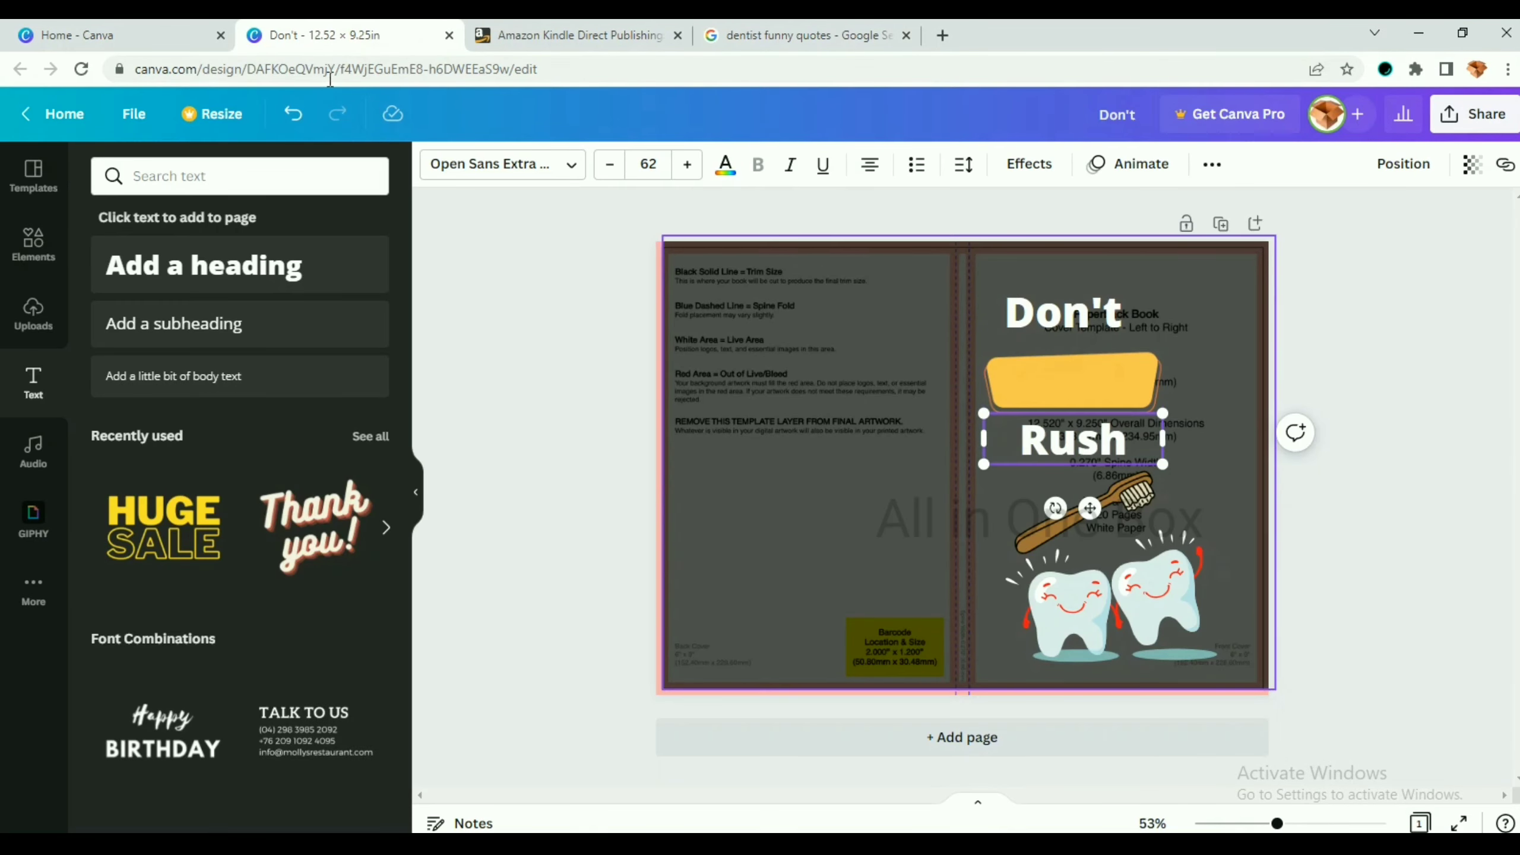
pyautogui.click(220, 34)
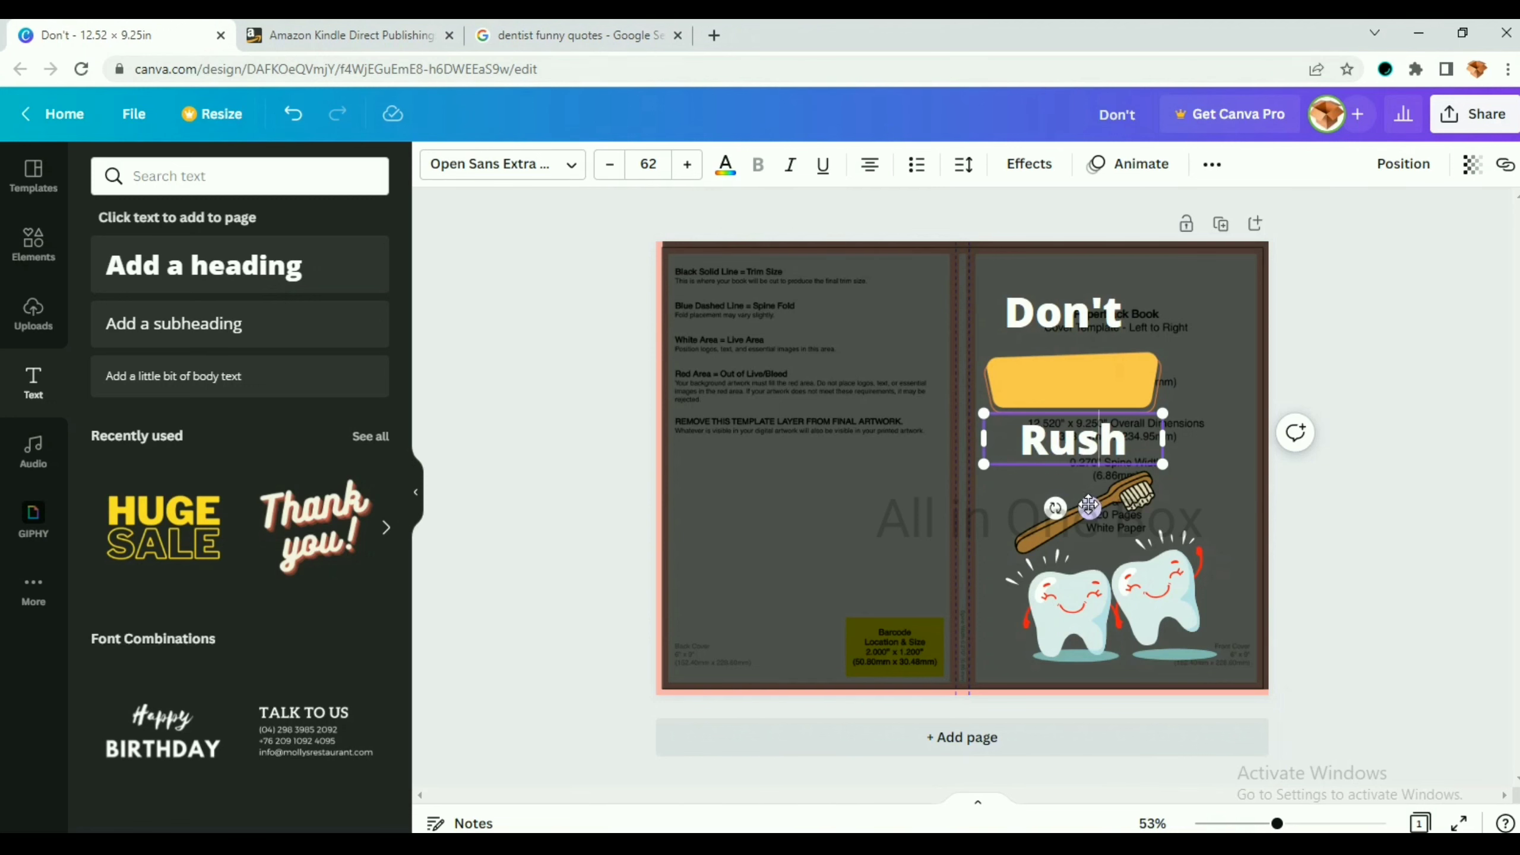
# - Move the "Rush" heading onto the yellow banner and colour its text black
pyautogui.moveTo(1089, 507); pyautogui.dragTo(1084, 443)
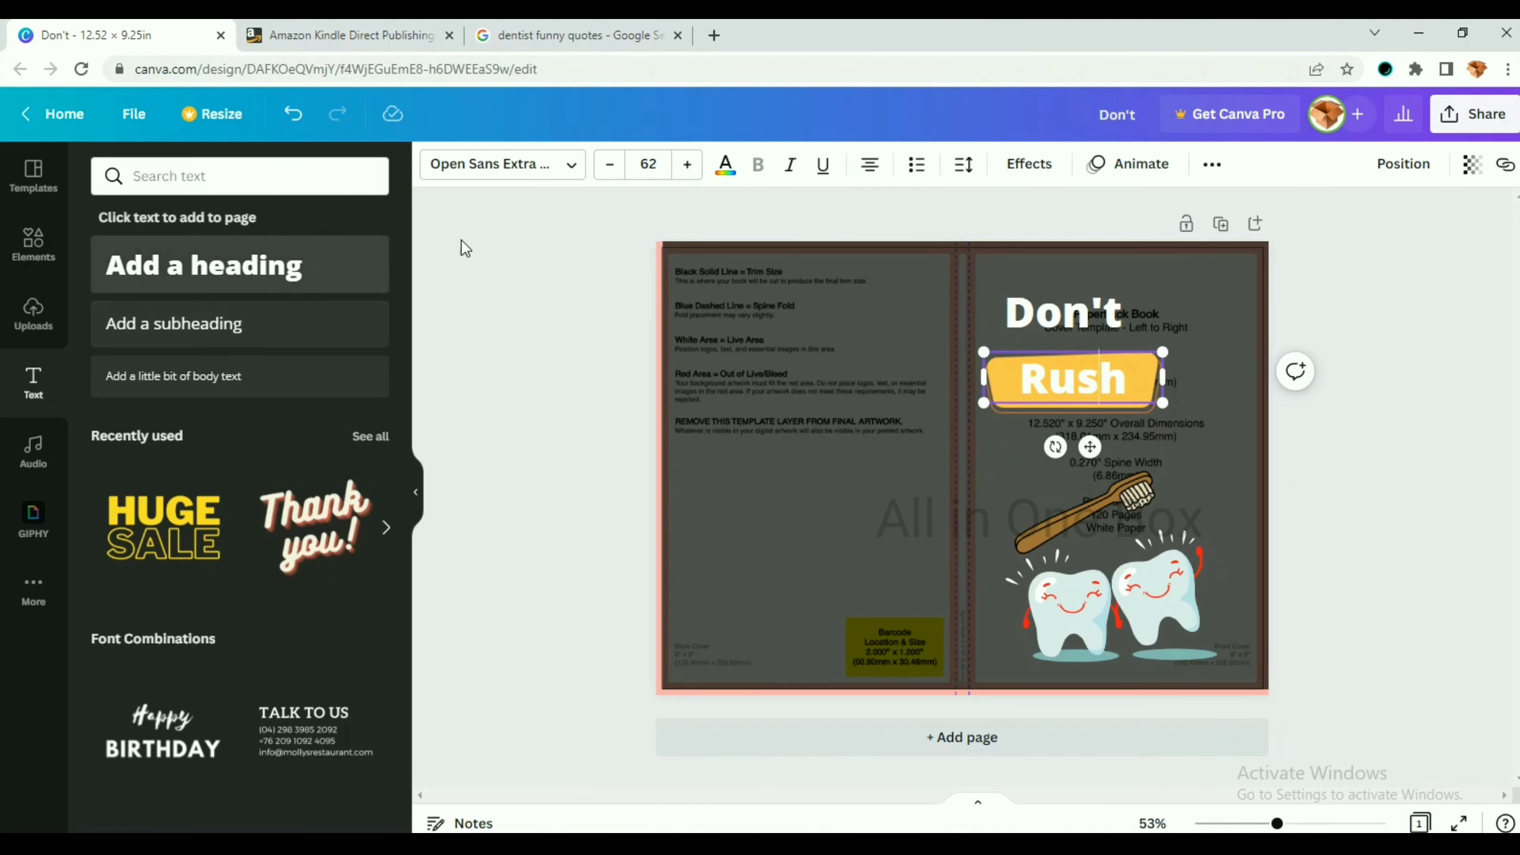
pyautogui.click(730, 173)
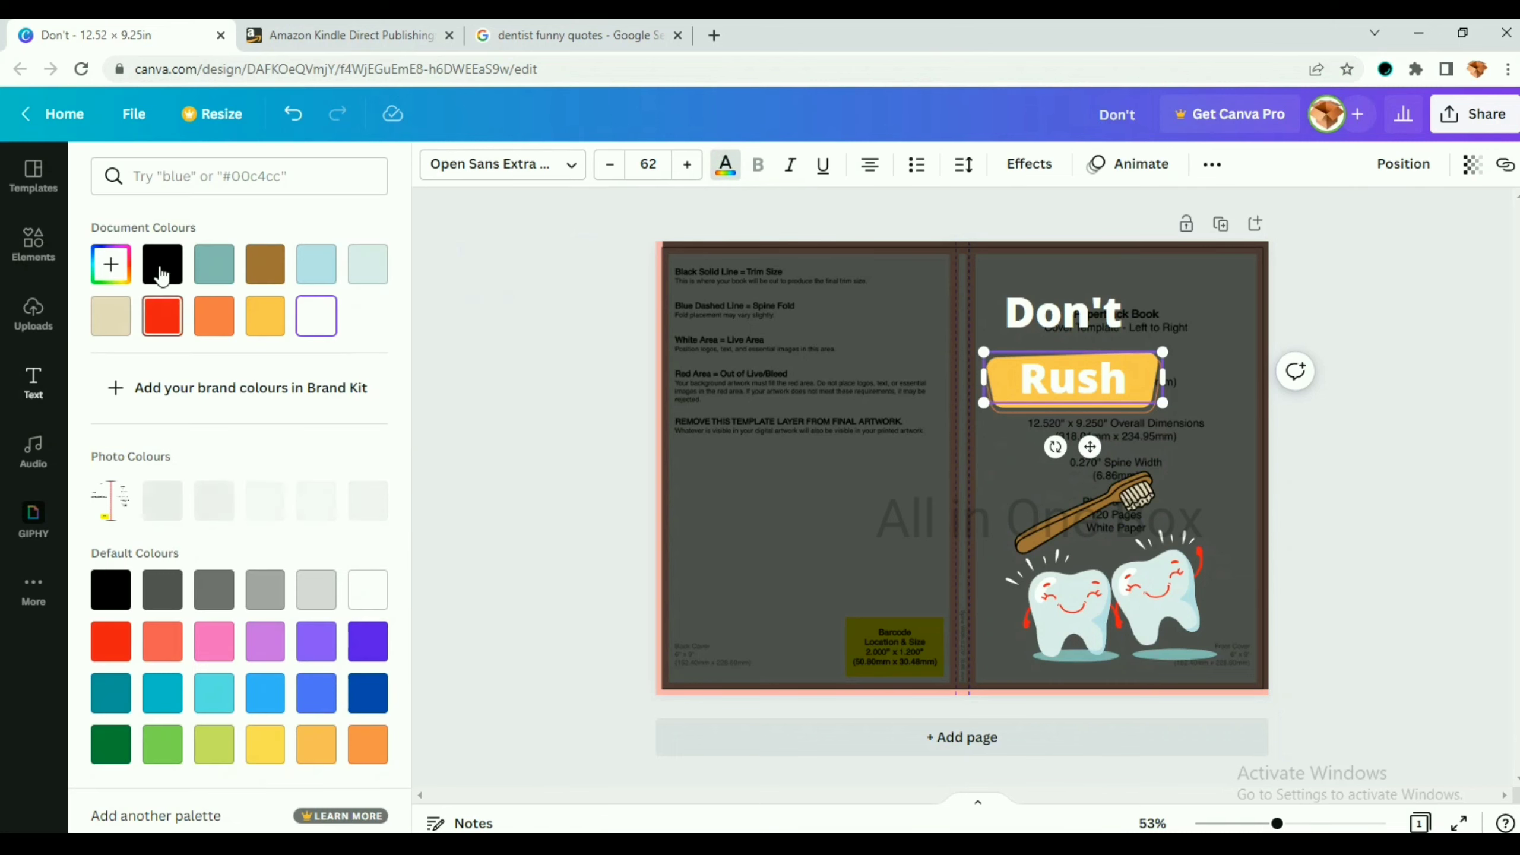
pyautogui.click(162, 263)
pyautogui.click(528, 383)
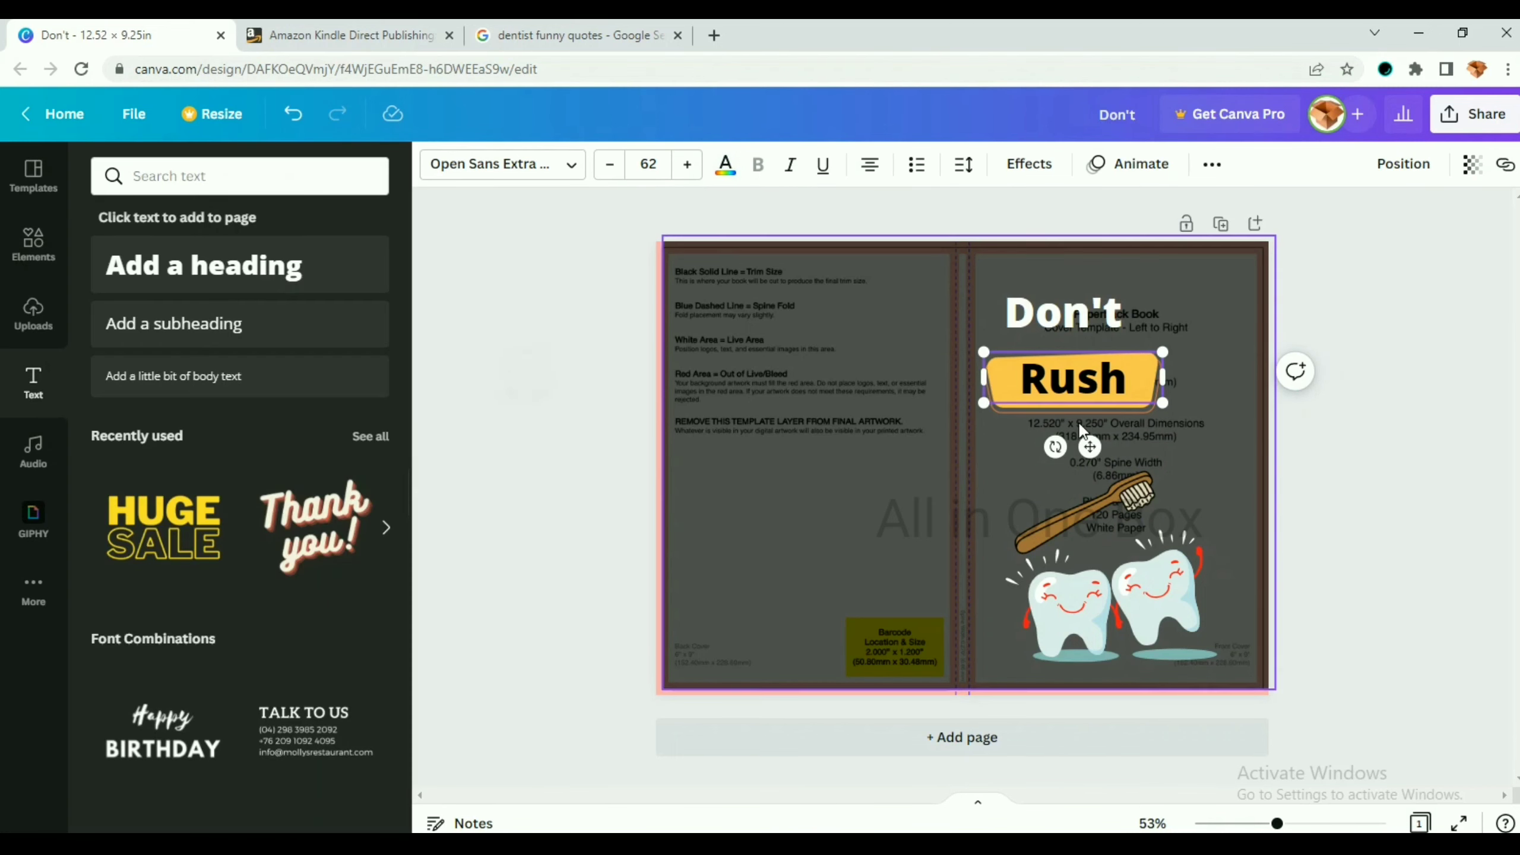
# - Shift the "Don't" heading to the right so its right edge lines up with the yellow banner's
pyautogui.click(1162, 447)
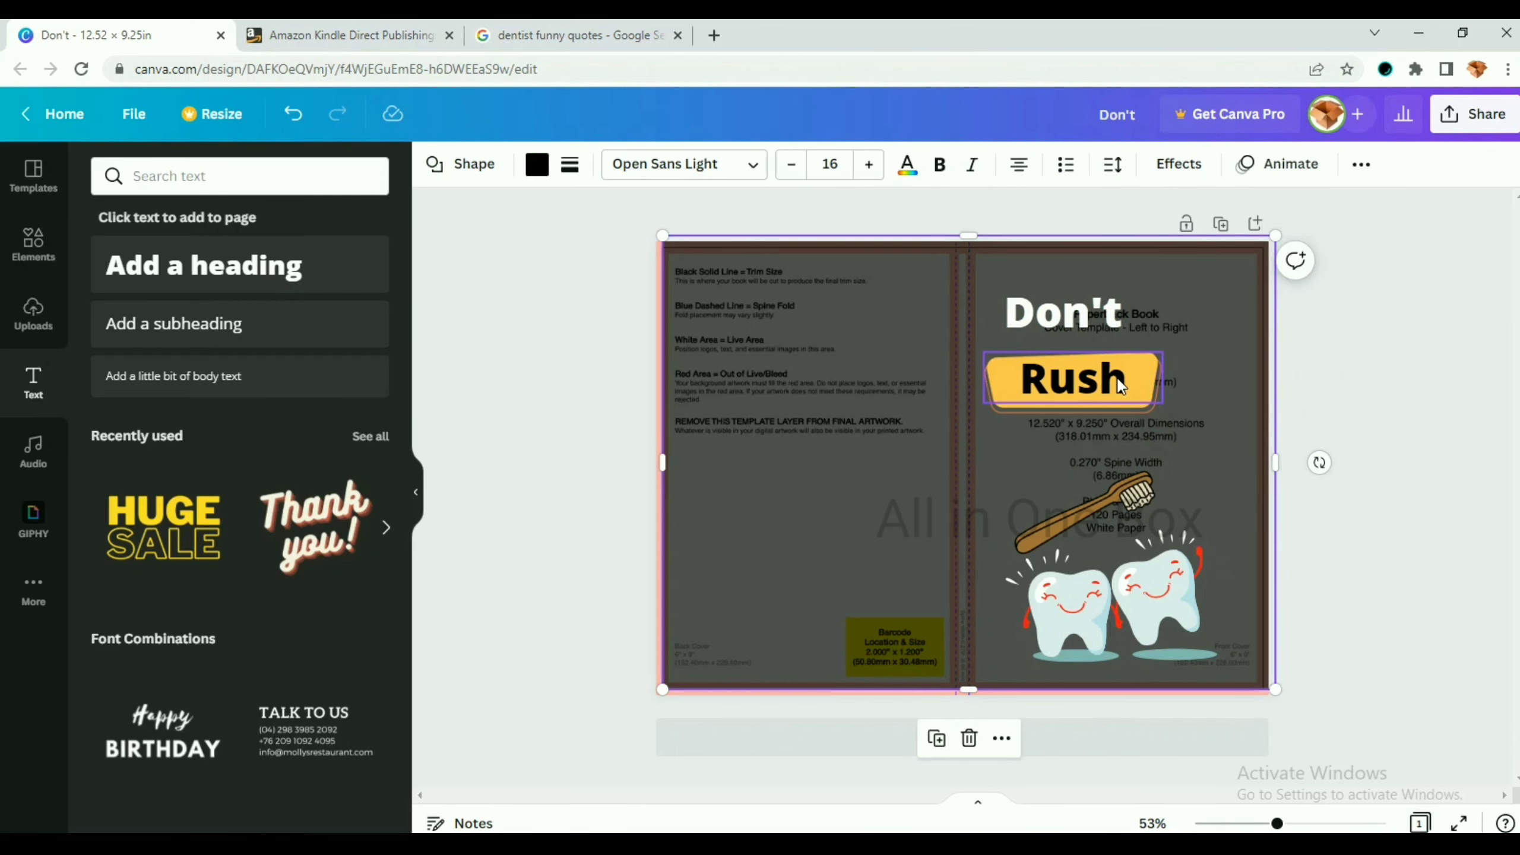
pyautogui.click(1121, 384)
pyautogui.moveTo(1084, 332); pyautogui.dragTo(1120, 336)
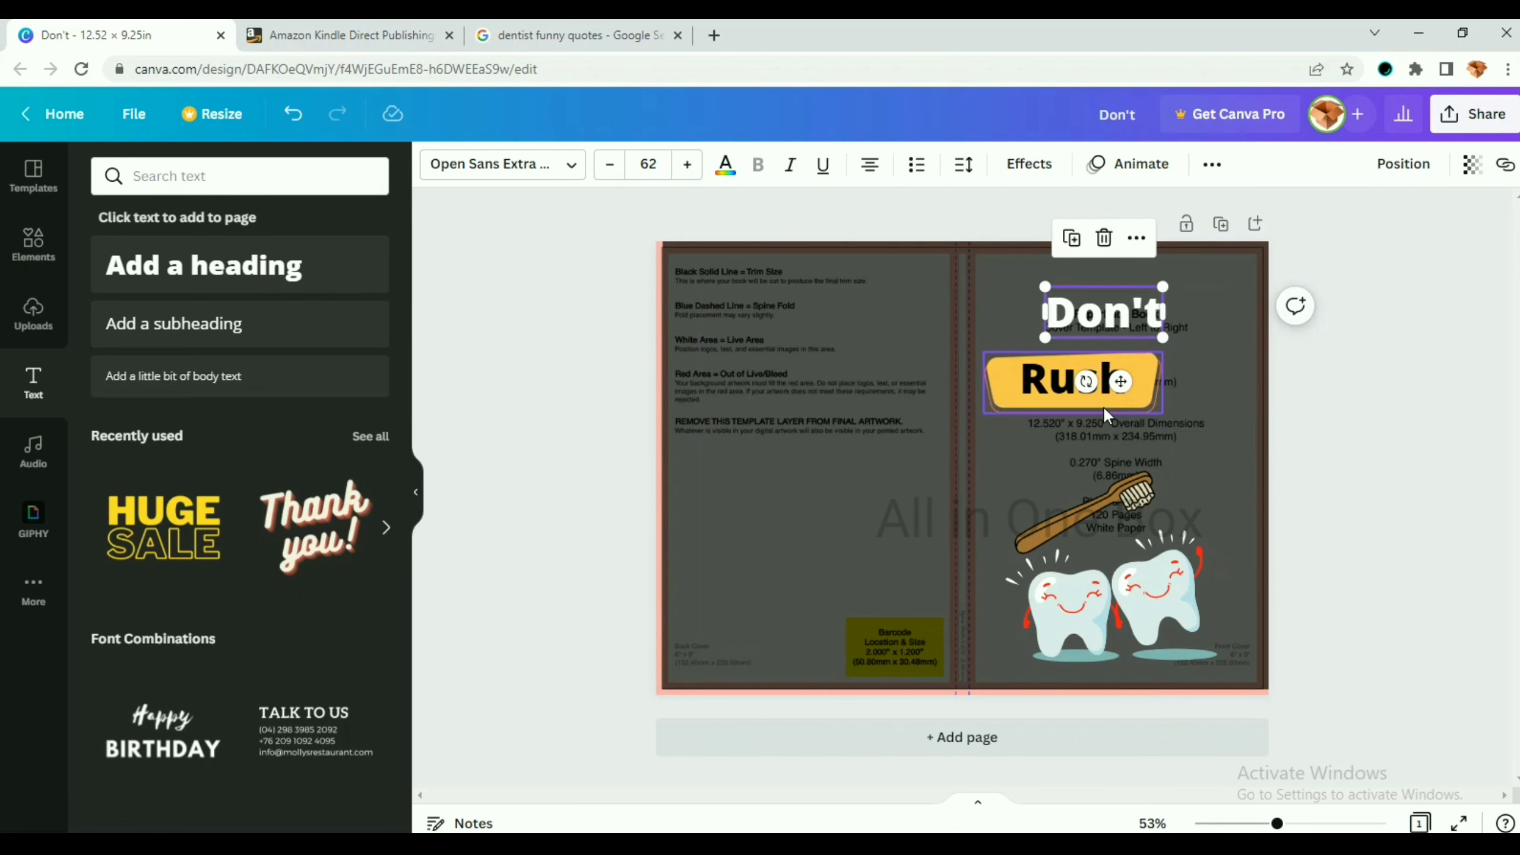
# - Add a heading reading "When" after checking the quote image, and widen its text box to fit the word on one line
pyautogui.click(419, 34)
pyautogui.click(526, 35)
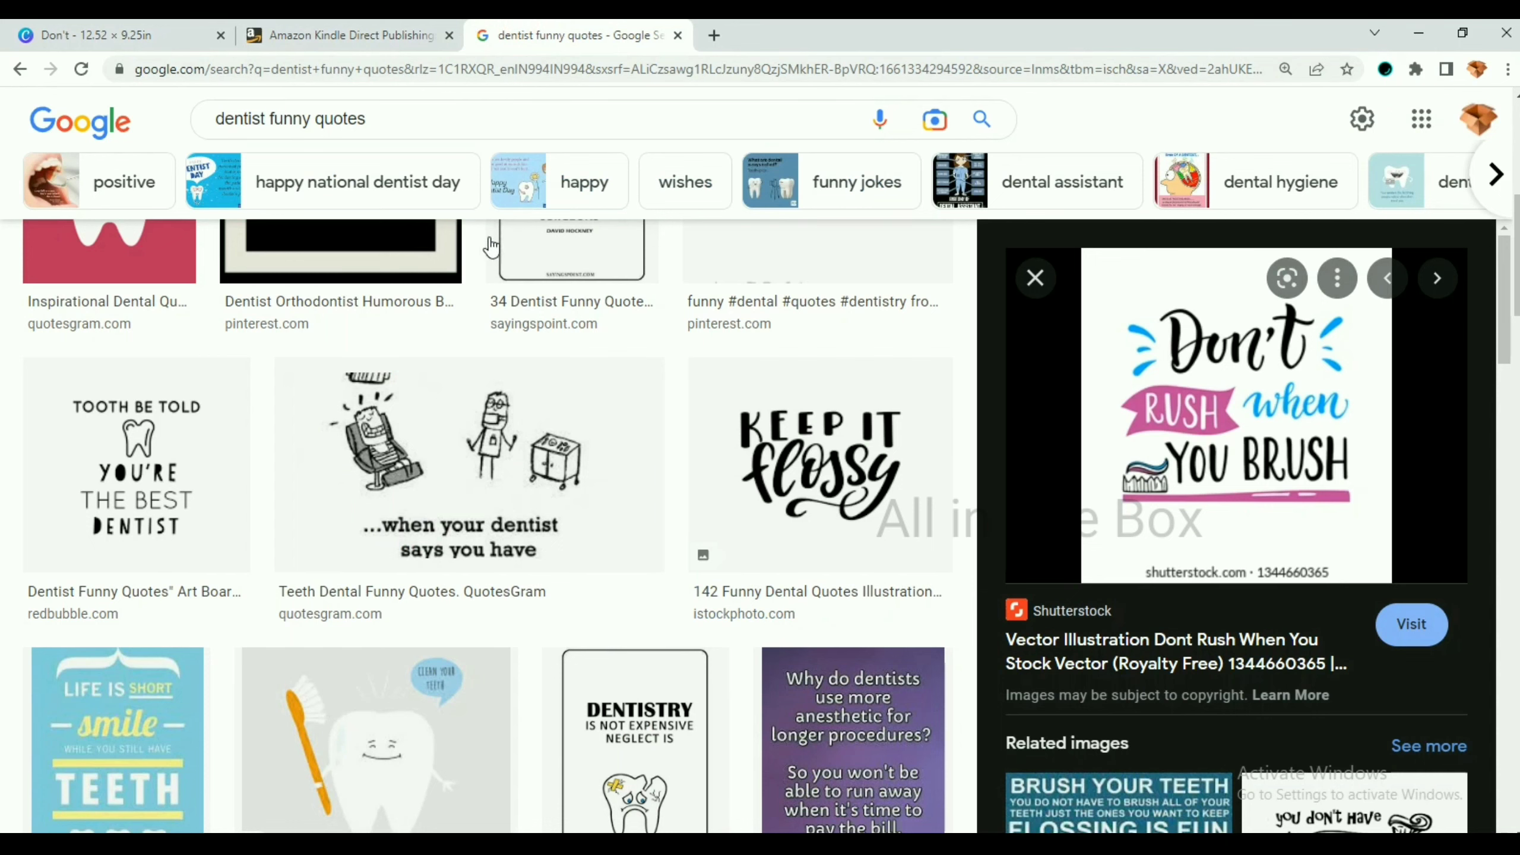
pyautogui.click(96, 34)
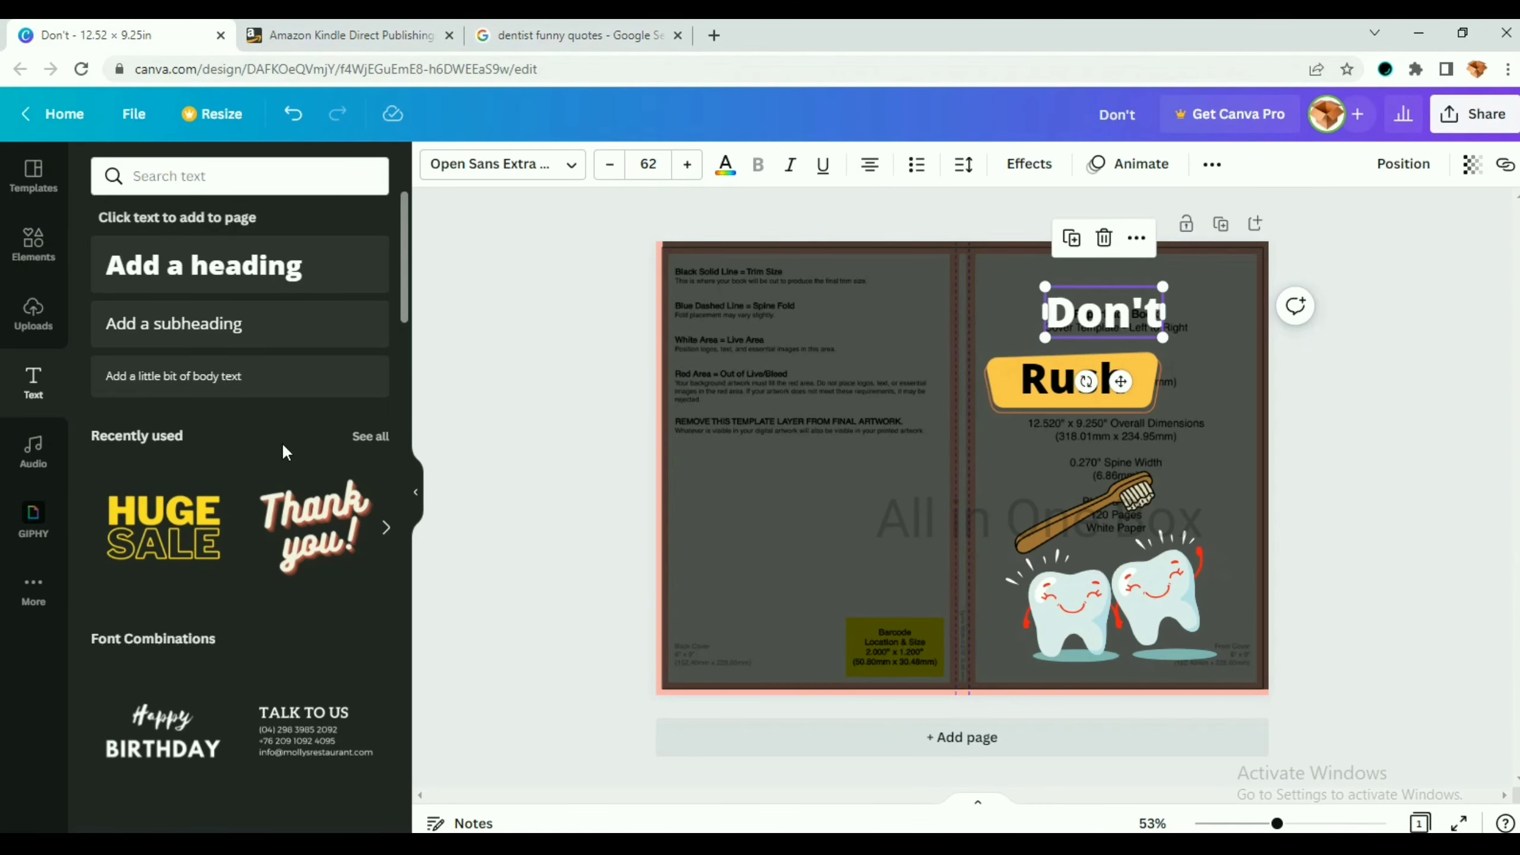
pyautogui.click(196, 289)
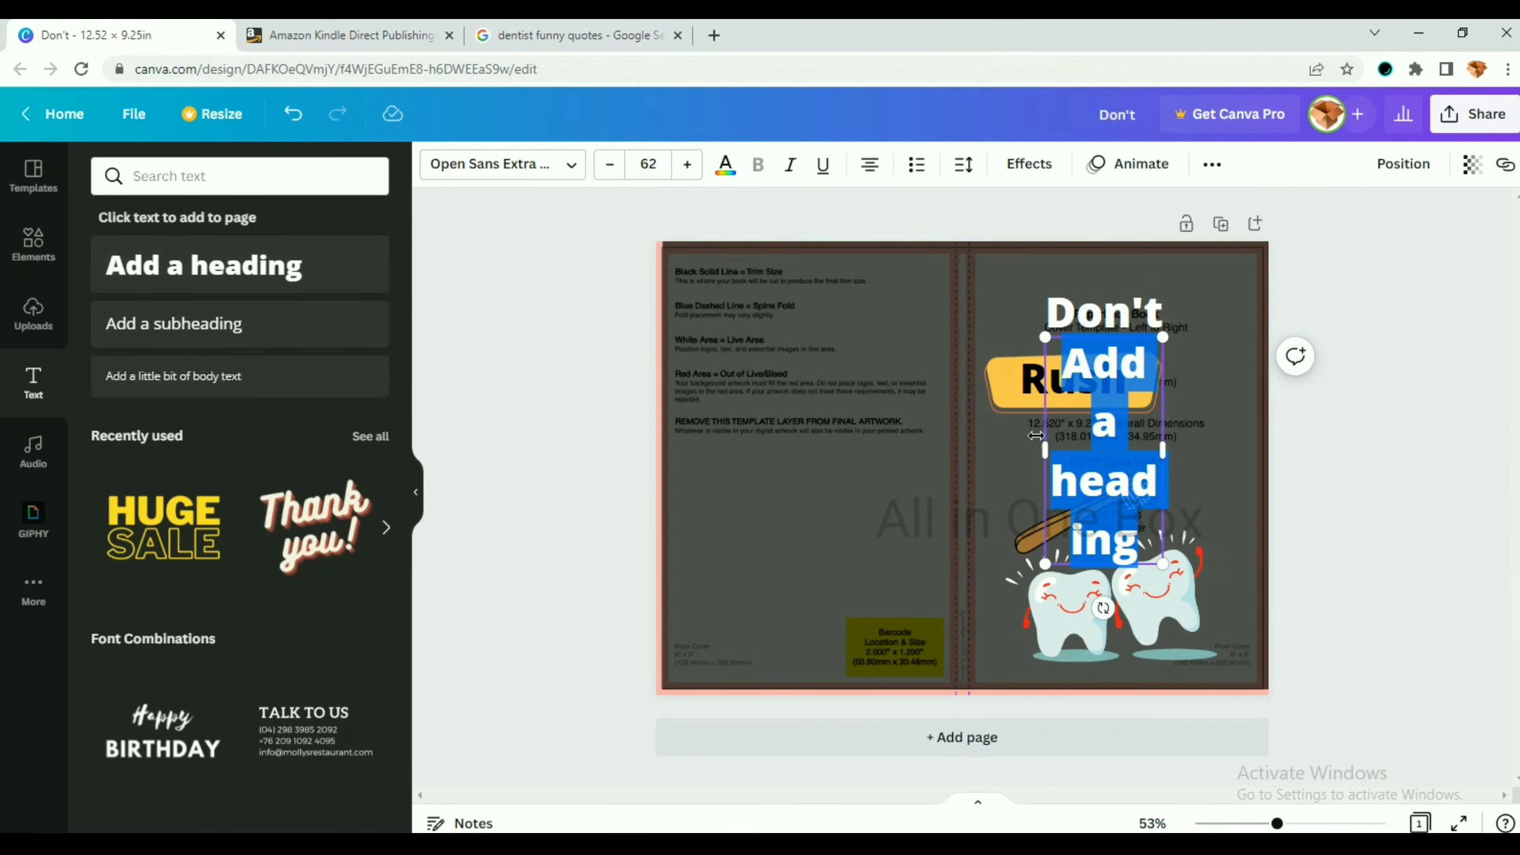
pyautogui.write('When')
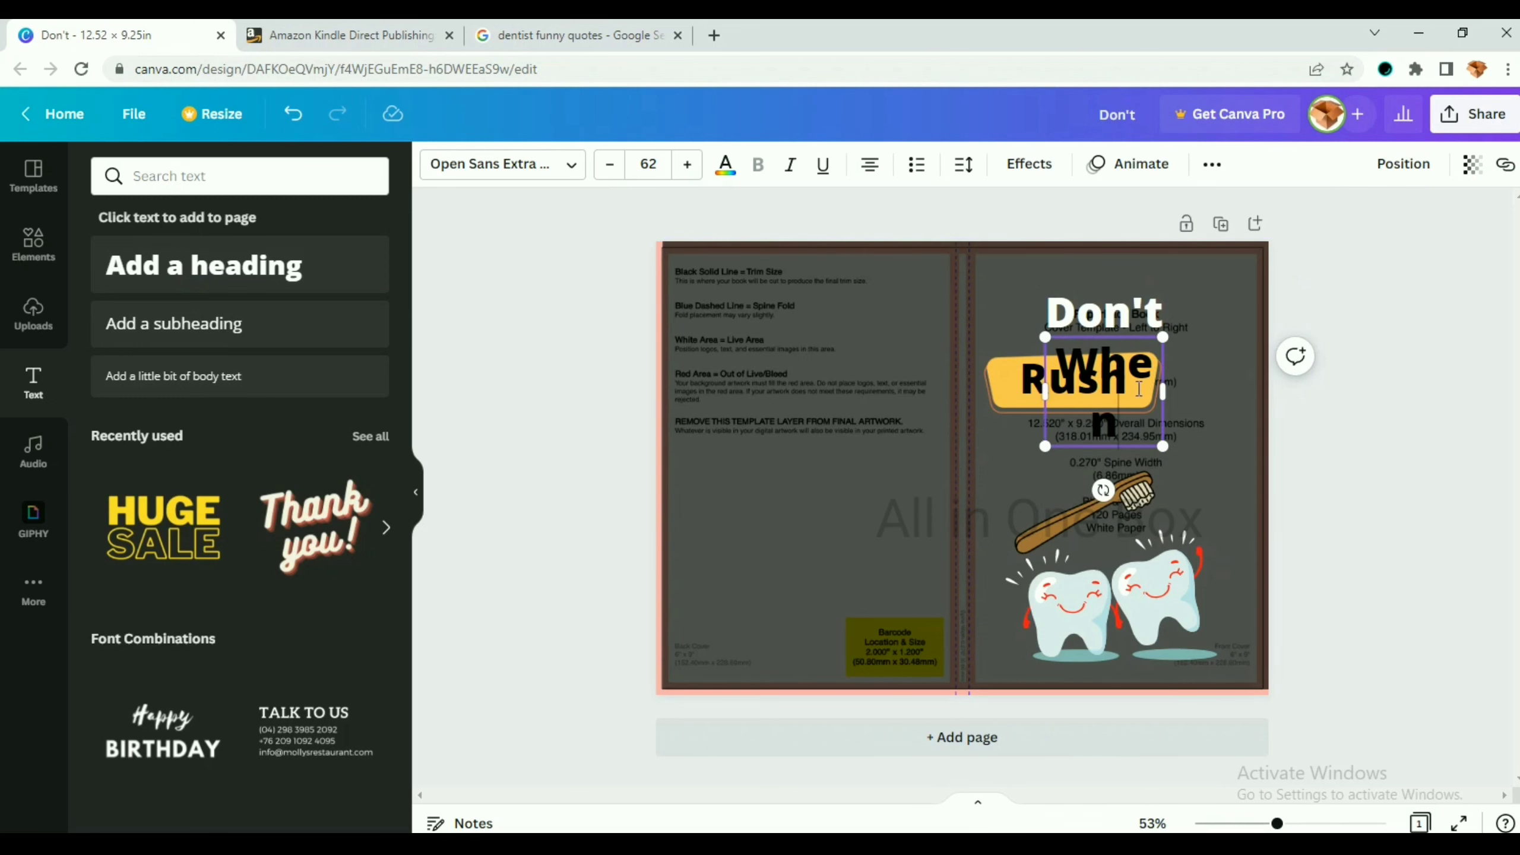
pyautogui.moveTo(1165, 400); pyautogui.dragTo(1204, 392)
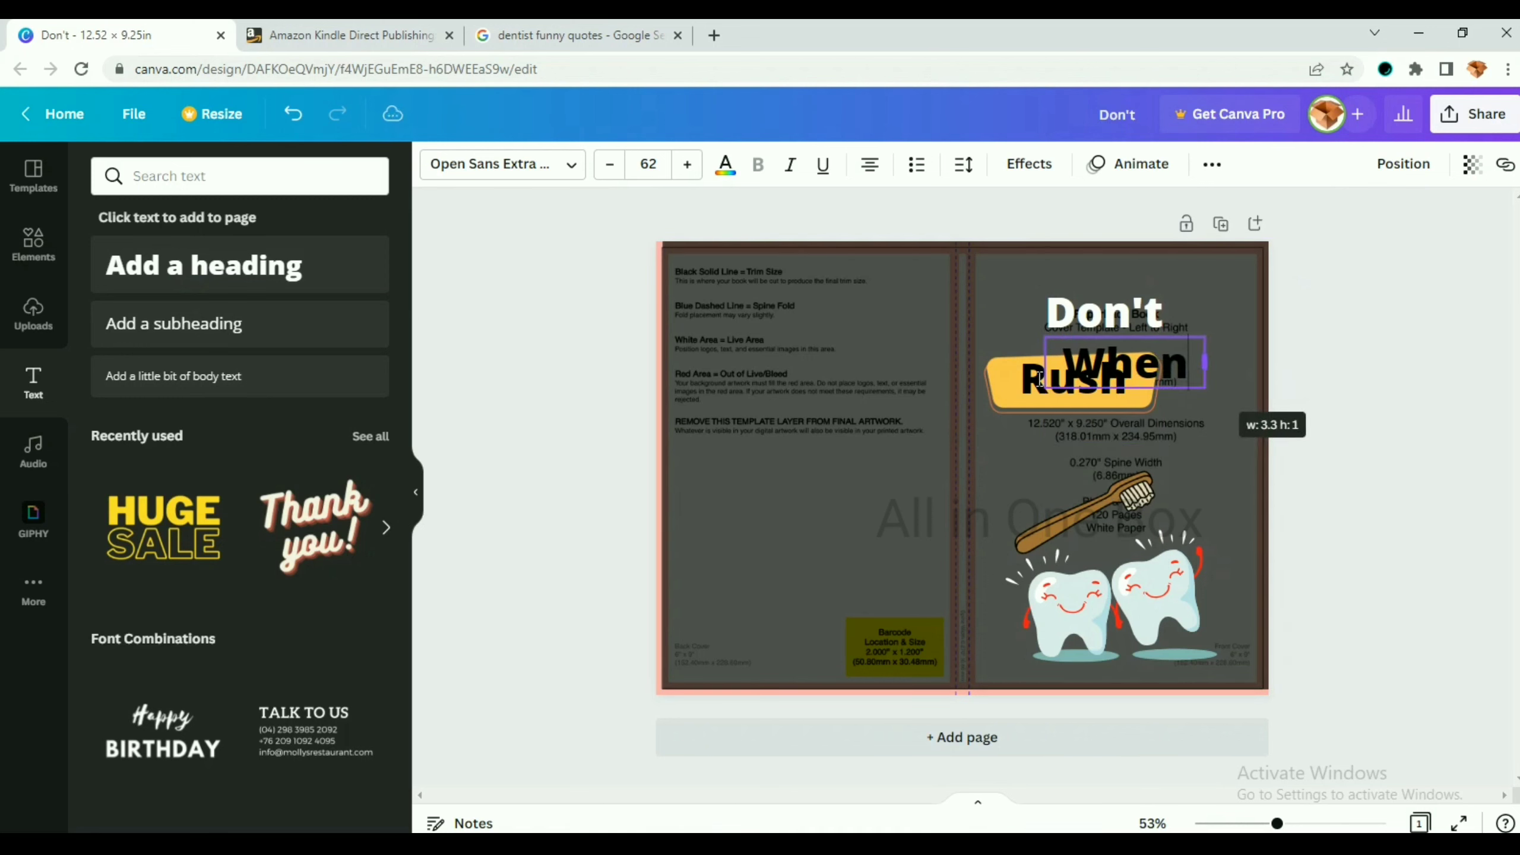
# - Colour the "When" heading light blue and move it below the banner, toward the right side of the front cover
pyautogui.click(726, 164)
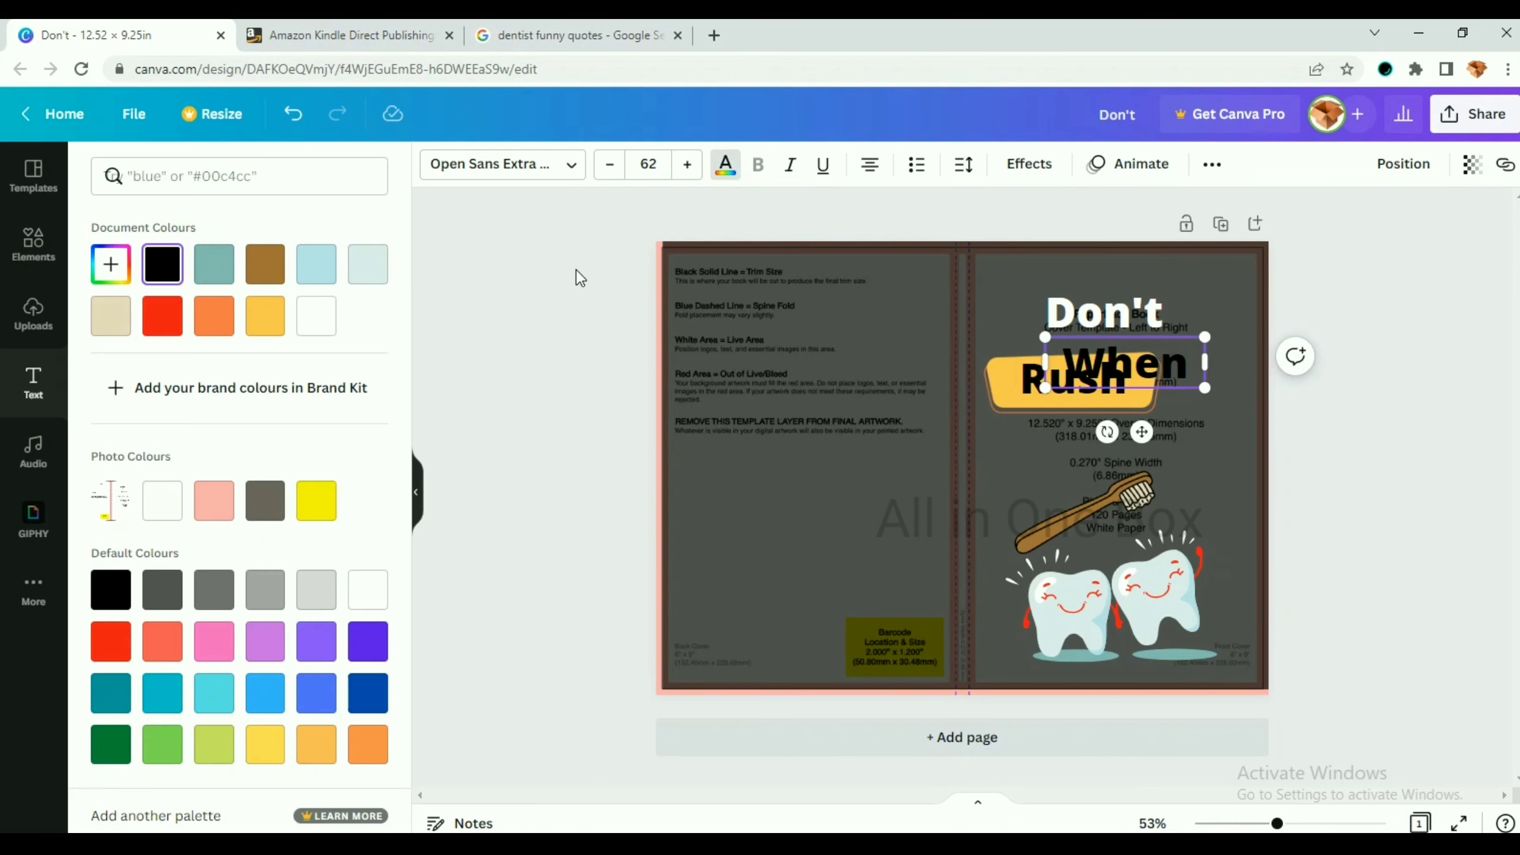
pyautogui.click(273, 691)
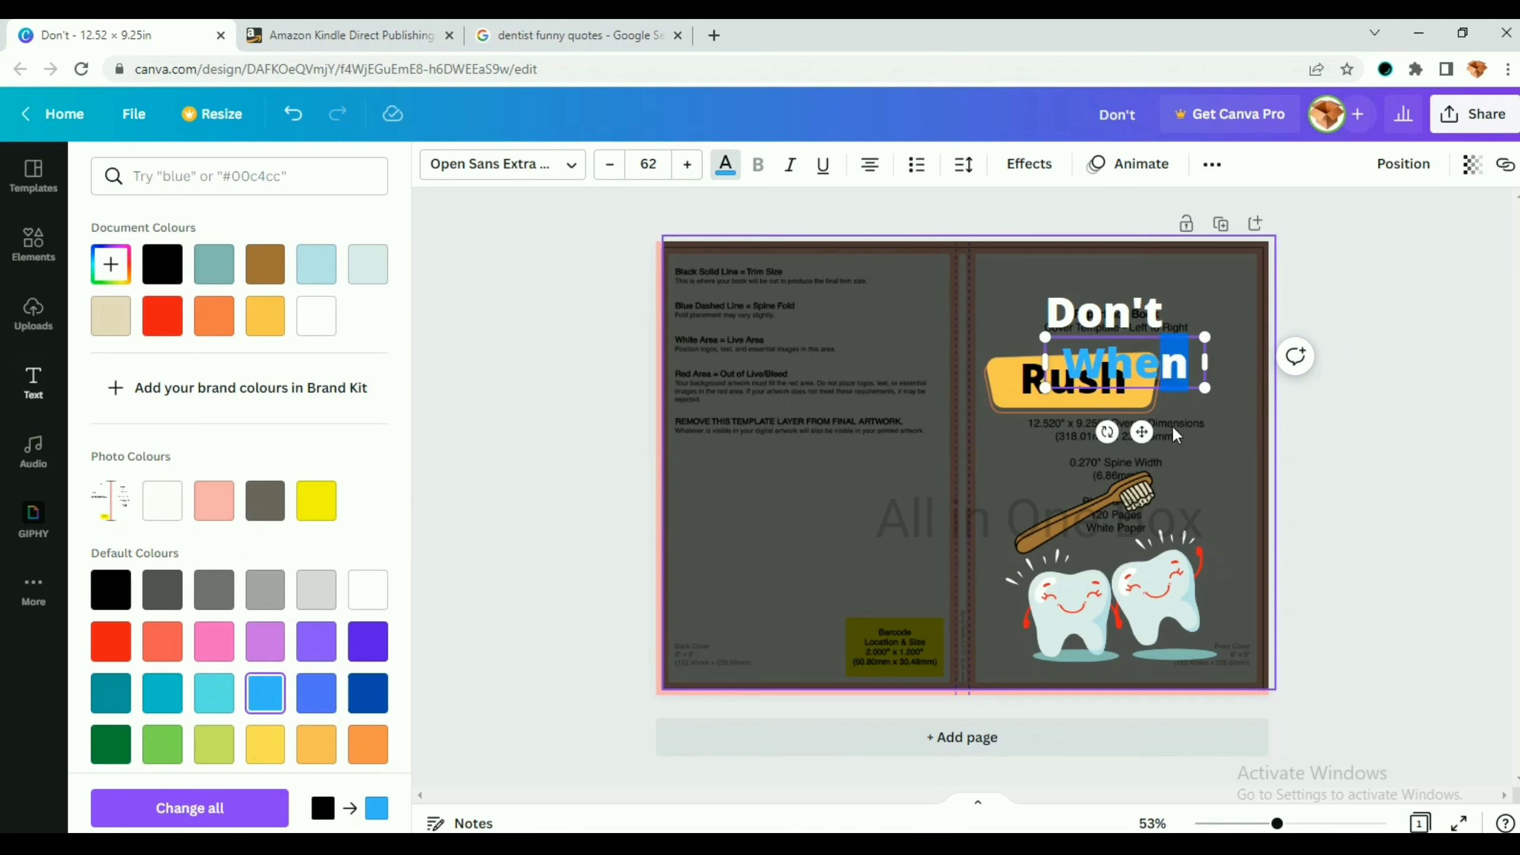
pyautogui.moveTo(1142, 432); pyautogui.dragTo(1180, 507)
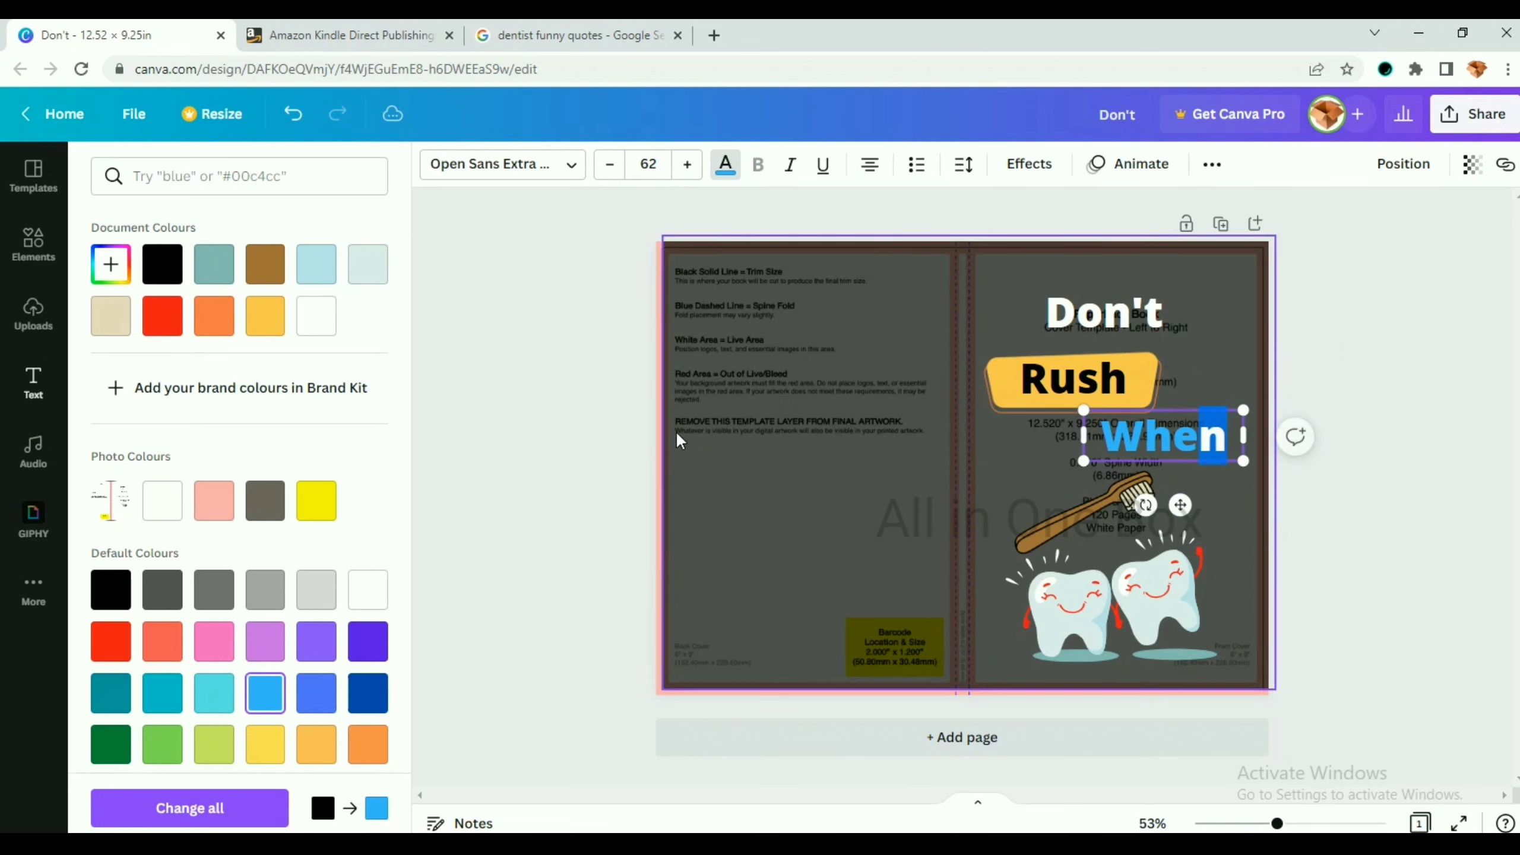
pyautogui.click(557, 371)
# - Add a heading reading "You Brush" after checking the quote image for the remaining words
pyautogui.click(565, 35)
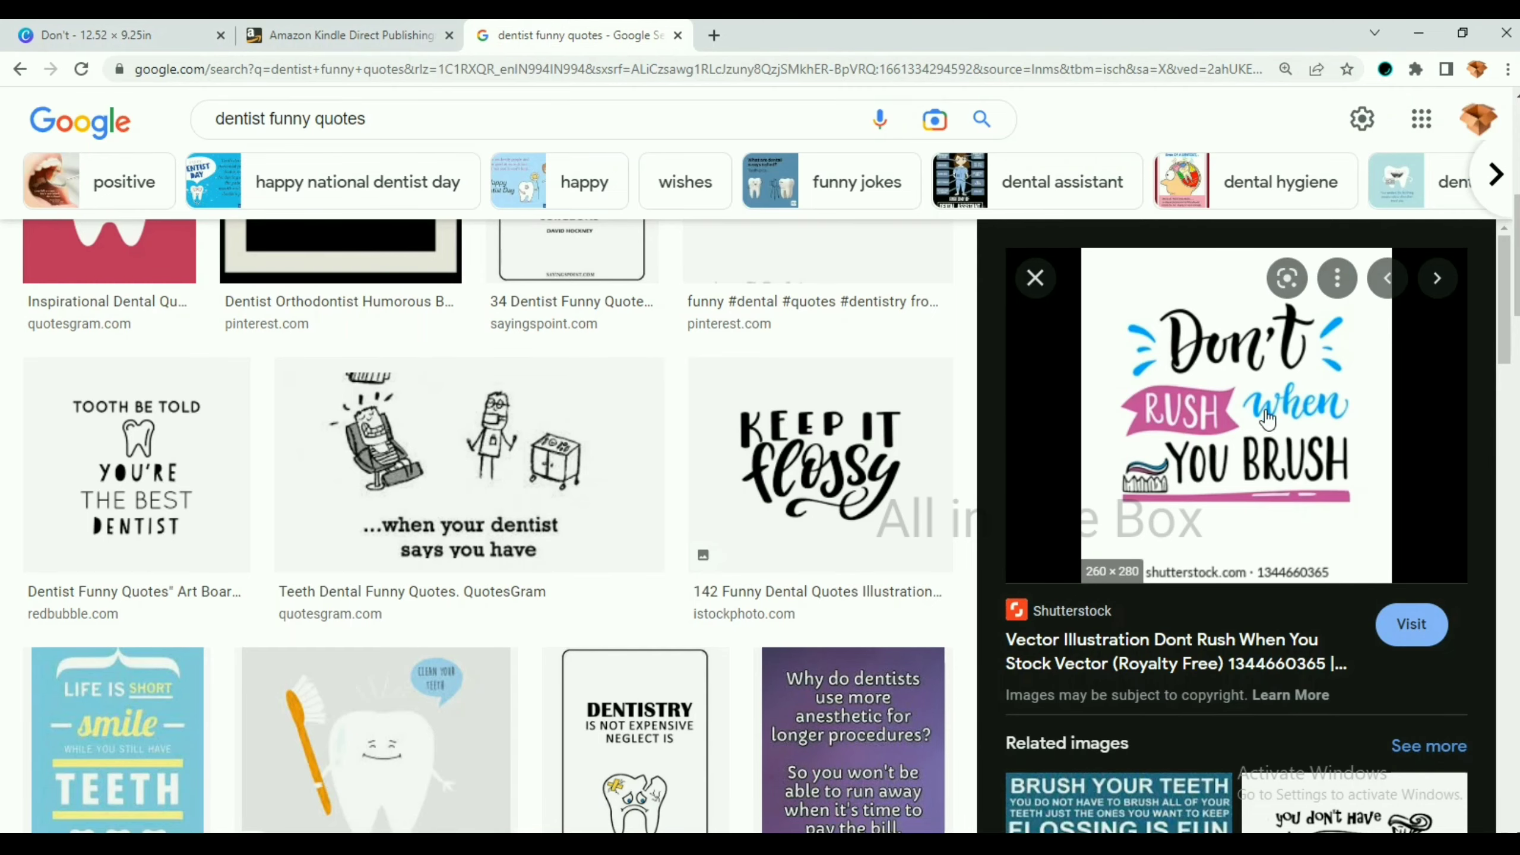
pyautogui.click(161, 26)
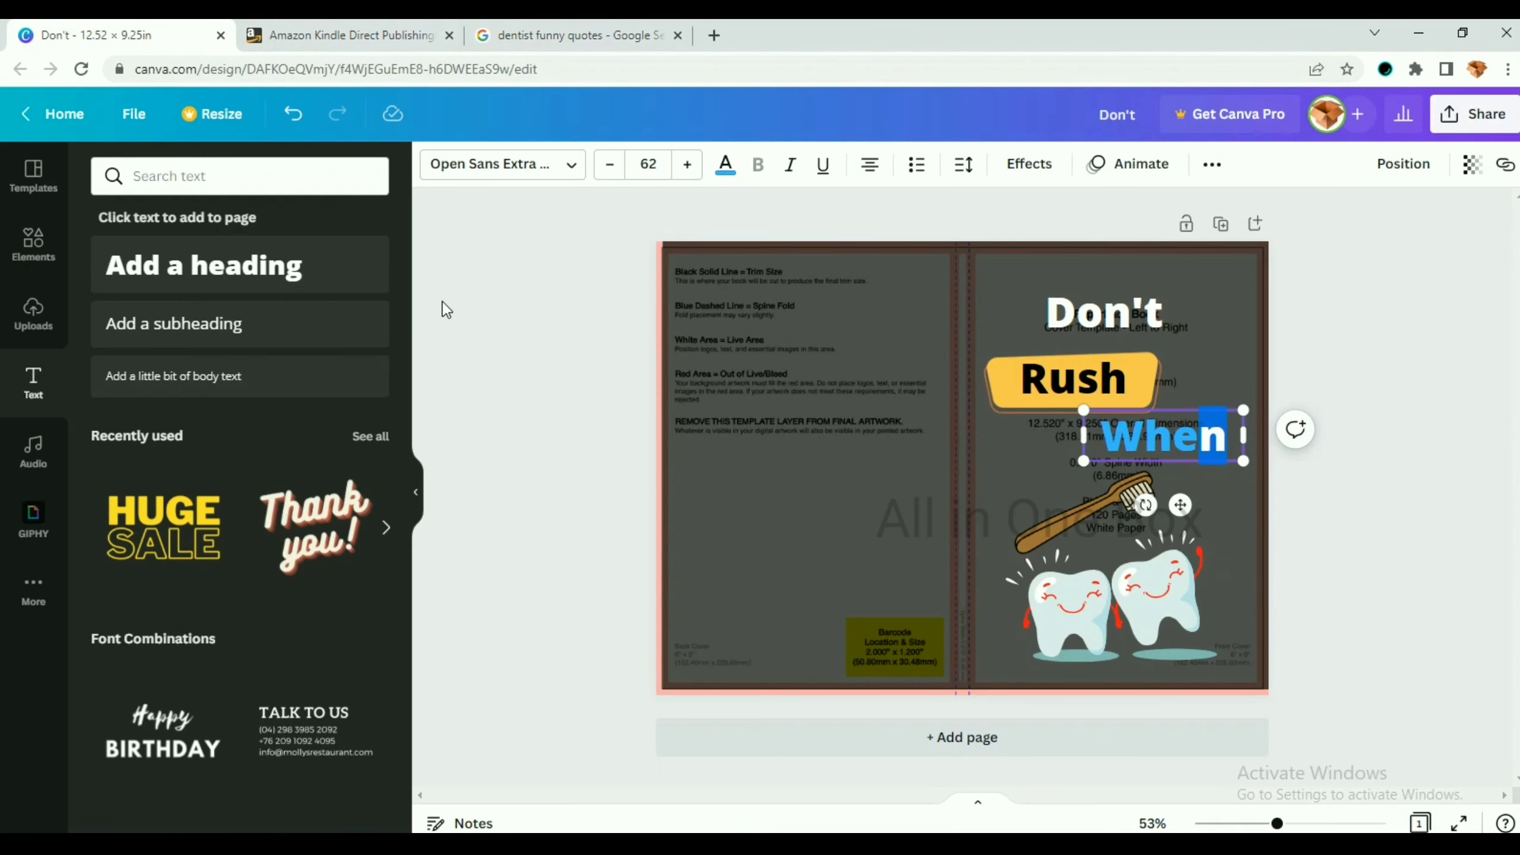
pyautogui.click(248, 283)
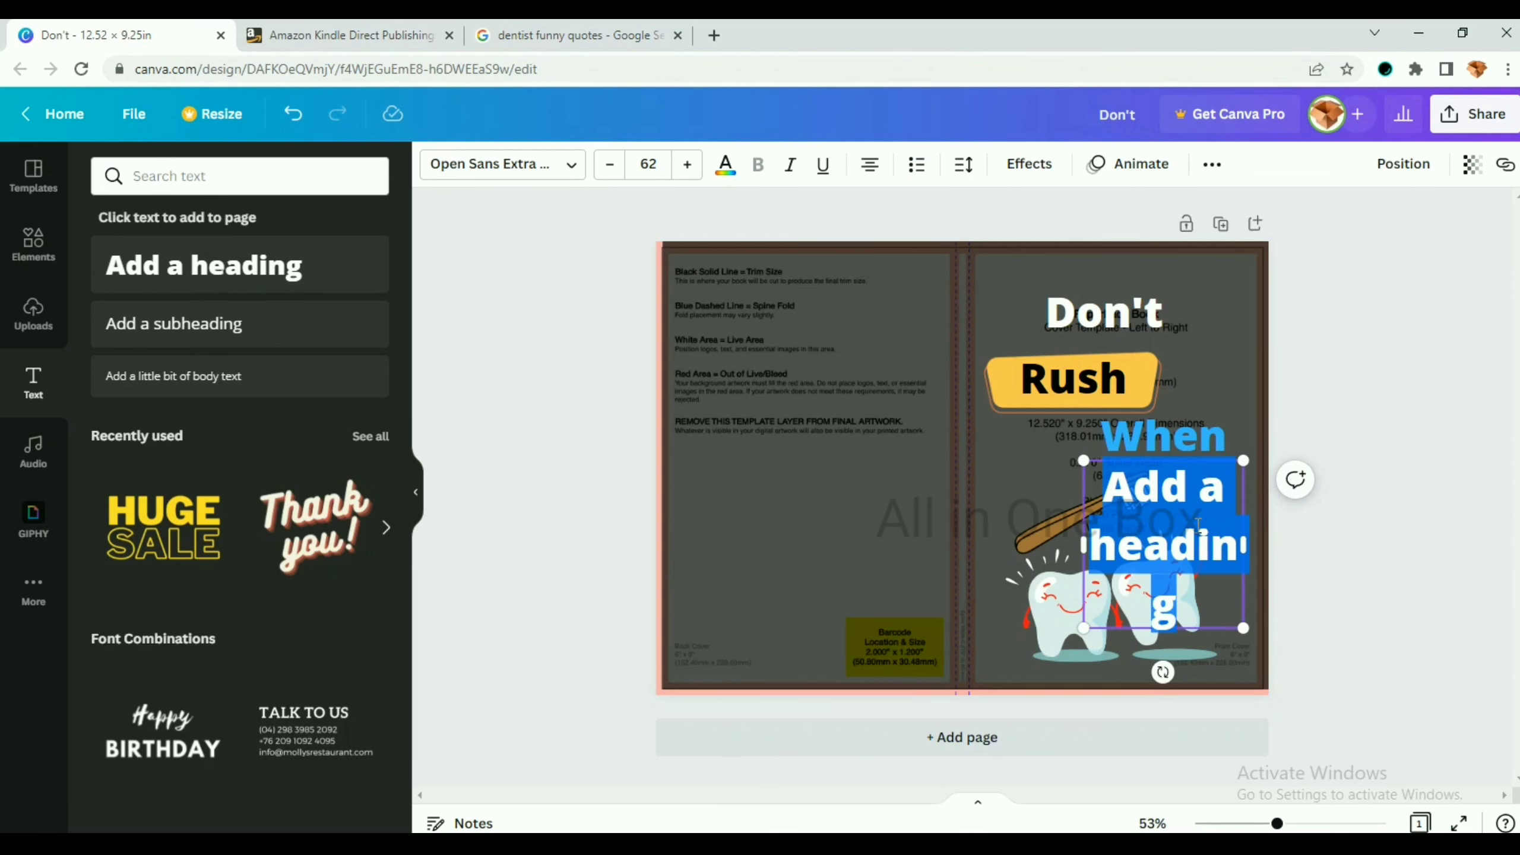
pyautogui.write('zY')
pyautogui.press('BackSpace')
pyautogui.press('BackSpace')
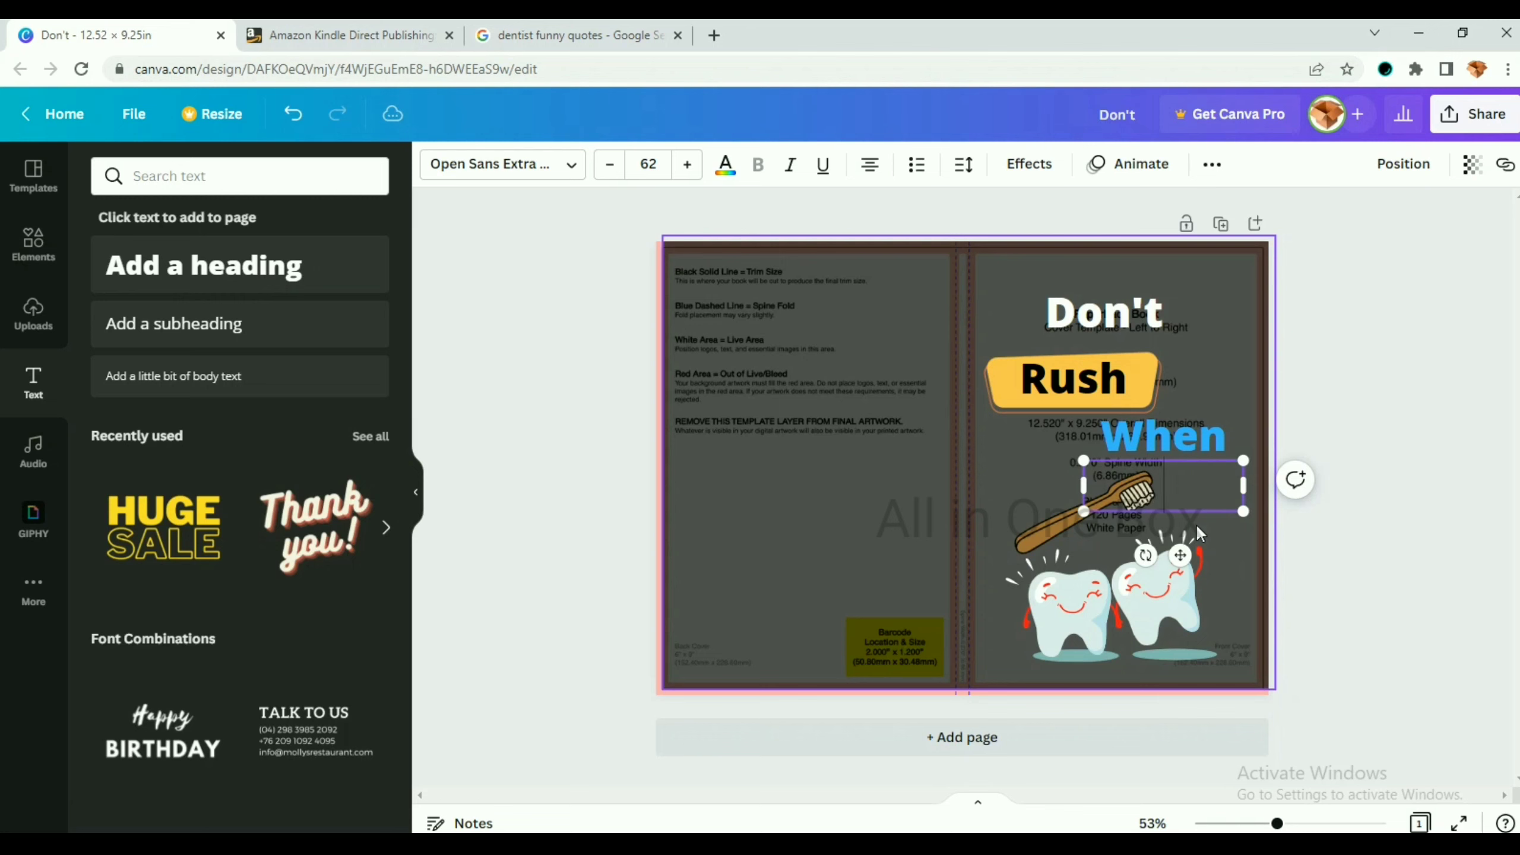
pyautogui.write('You')
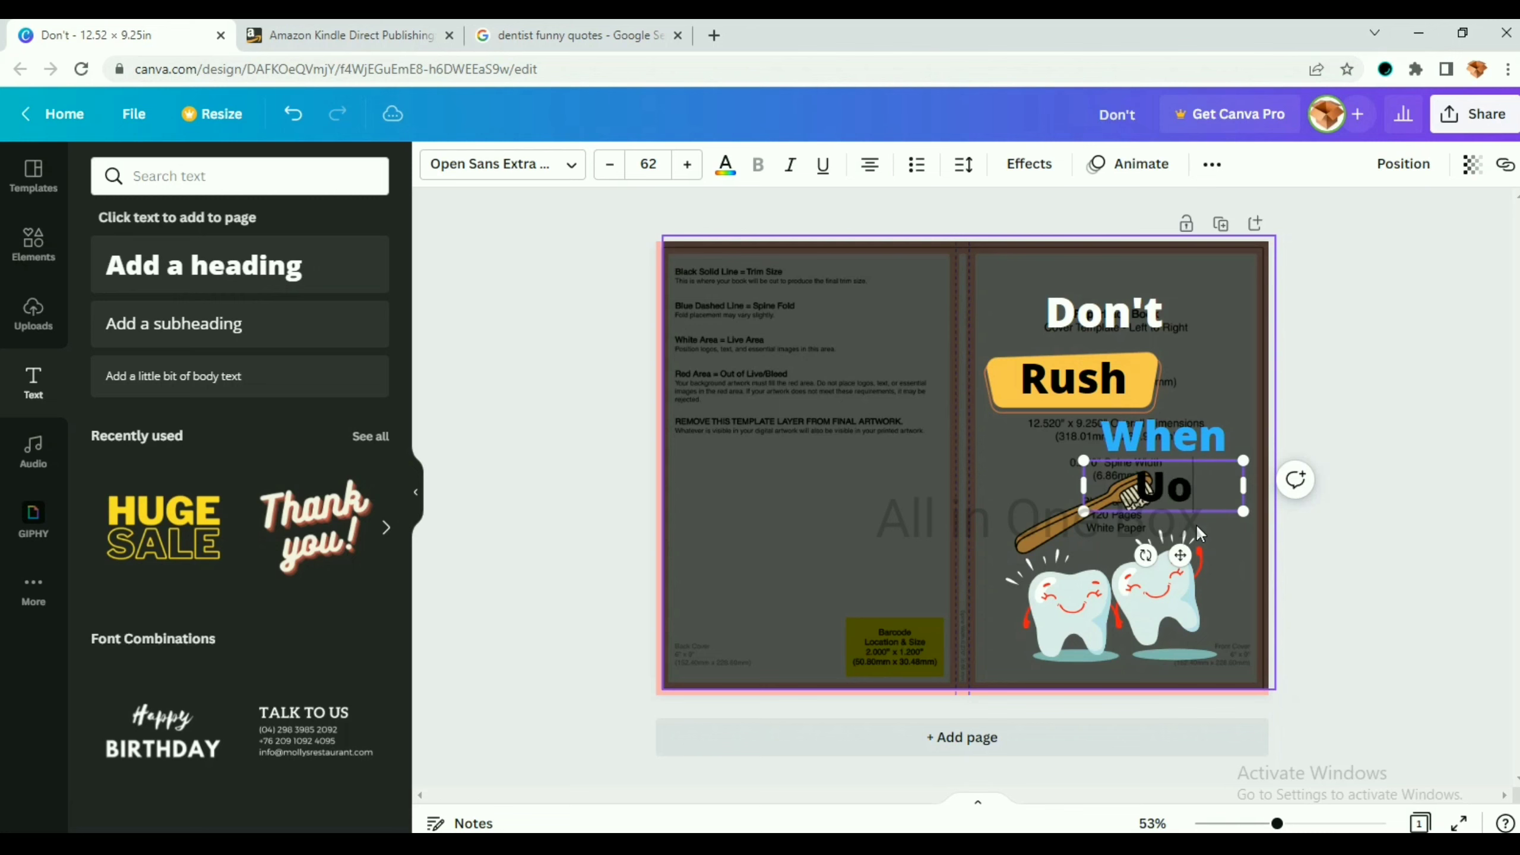
pyautogui.press('BackSpace')
pyautogui.press('BackSpace')
pyautogui.press('BackSpace')
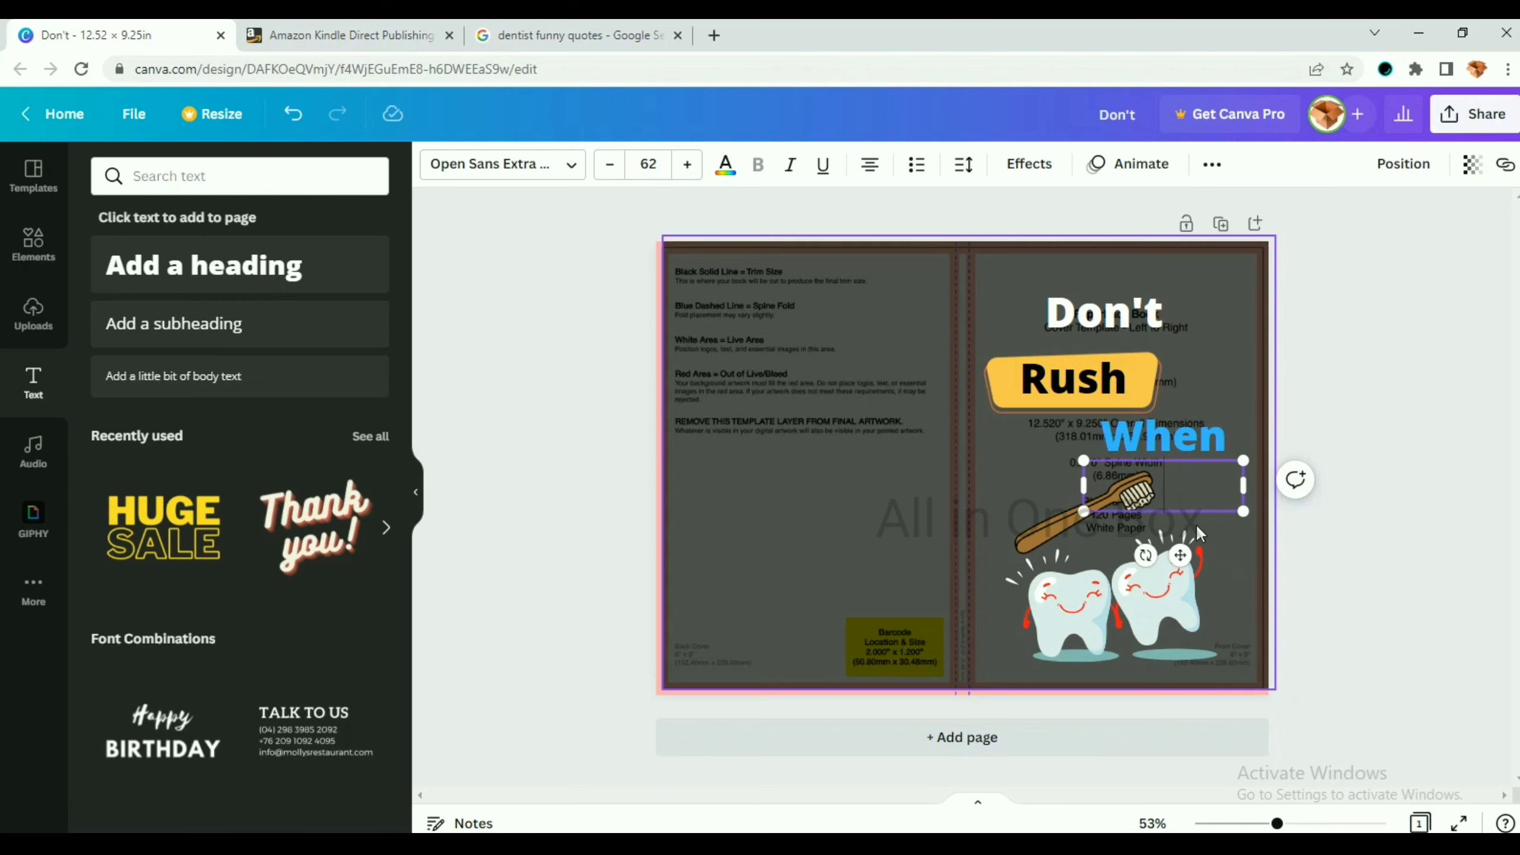
pyautogui.write('You')
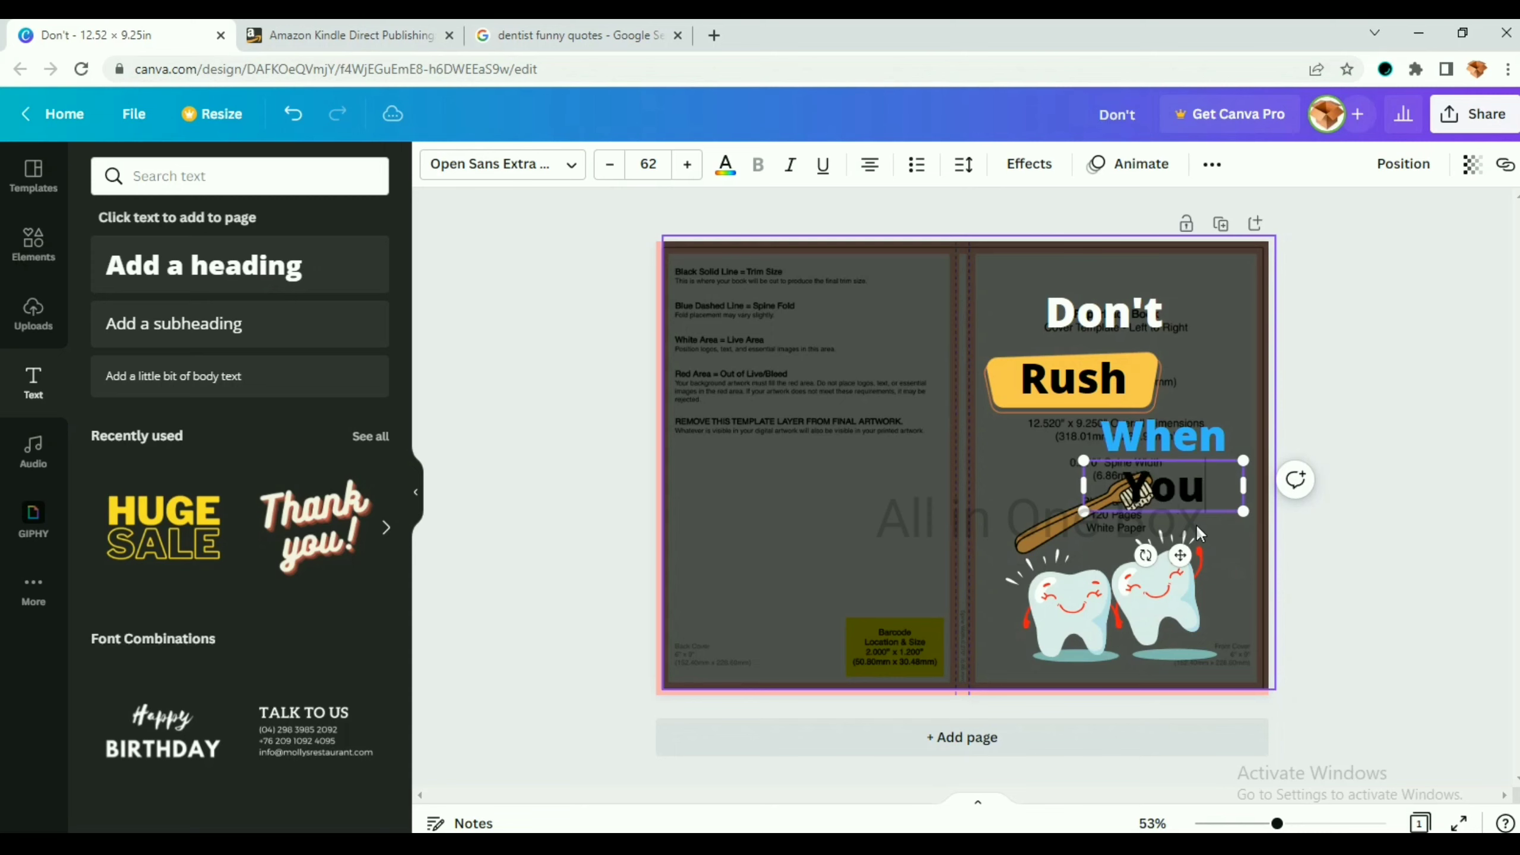
pyautogui.write(' Br')
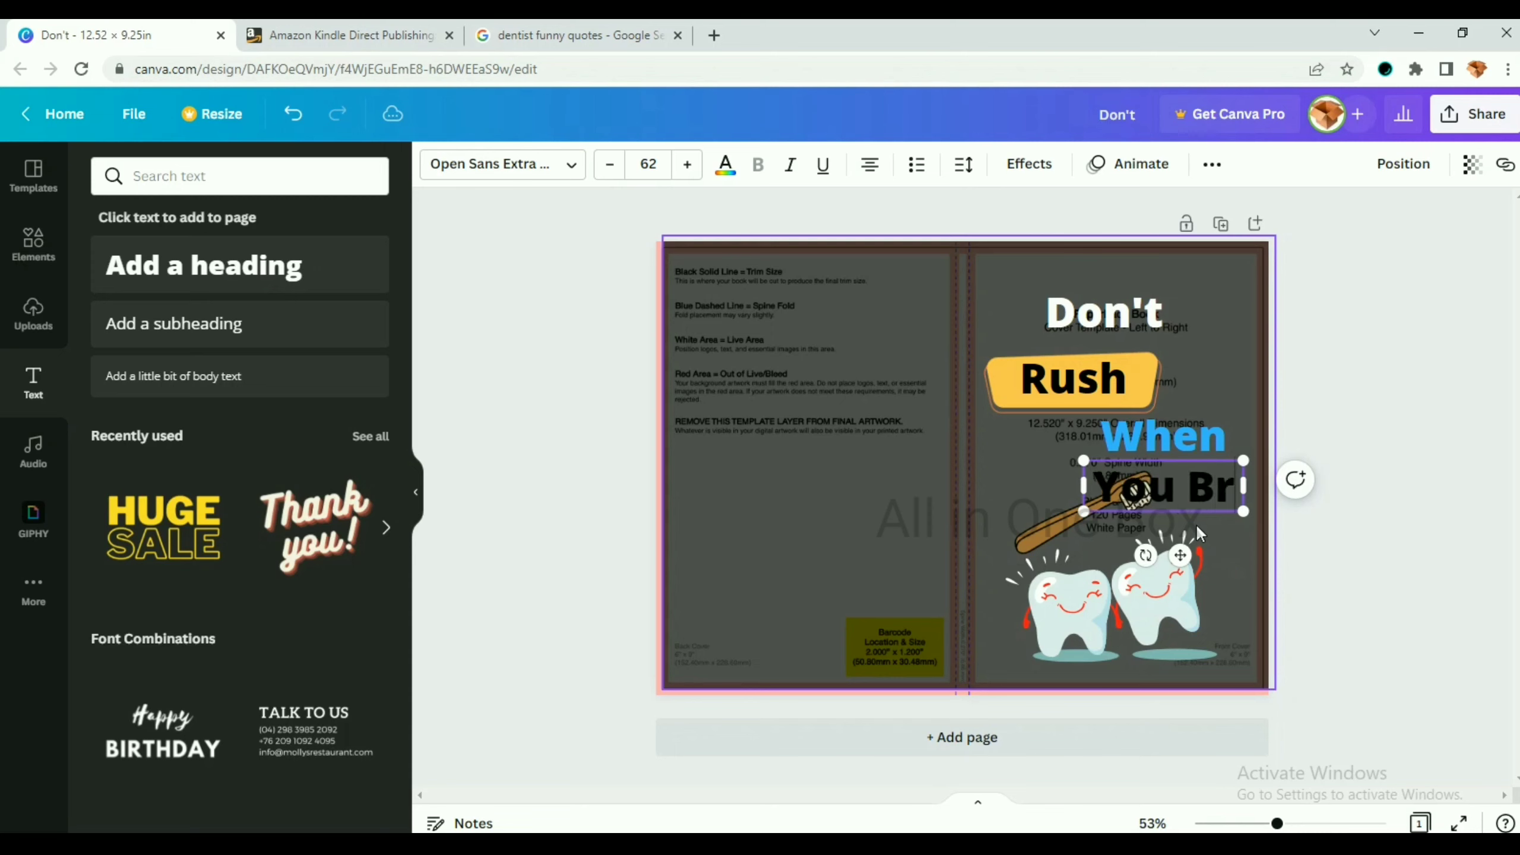
pyautogui.write('ush')
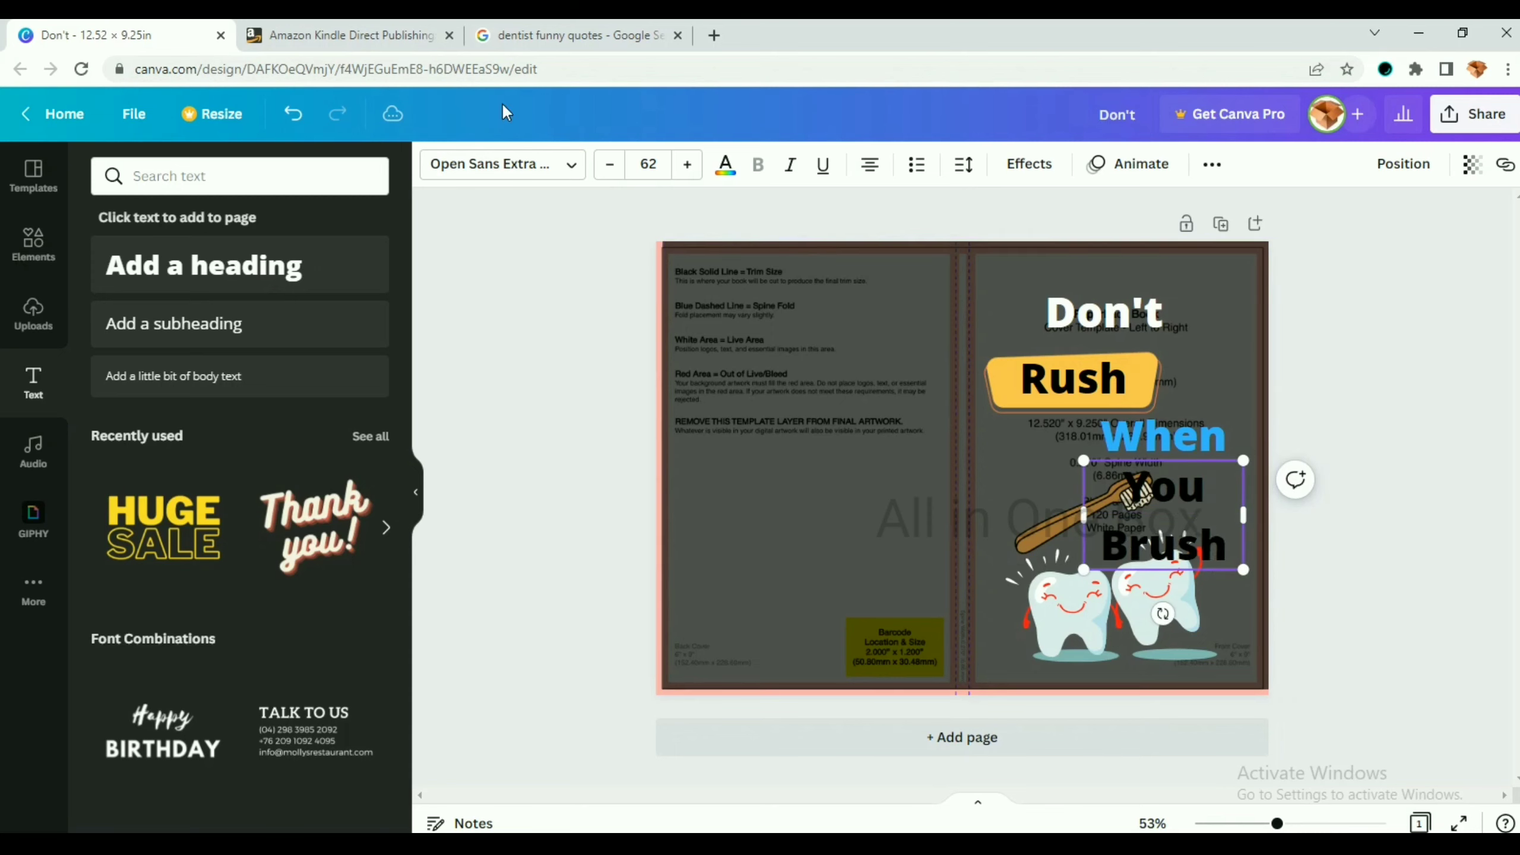
# - Compare with the quote image, nudge "Don't" slightly left, and raise "Rush" with its banner and "When" to tighten the layout
pyautogui.click(574, 34)
pyautogui.click(96, 34)
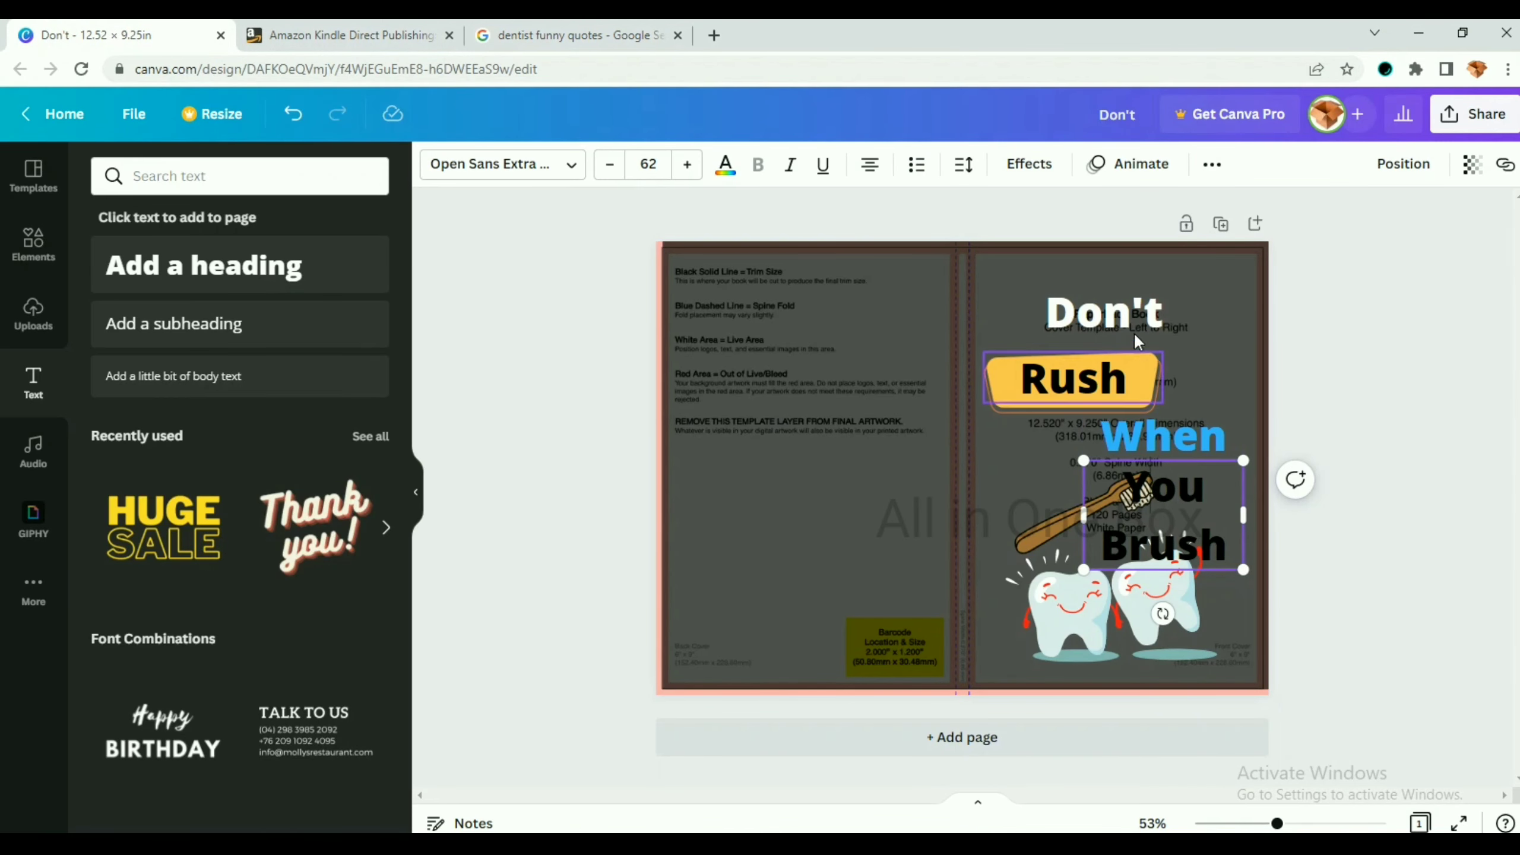
pyautogui.moveTo(1101, 328); pyautogui.dragTo(1080, 324)
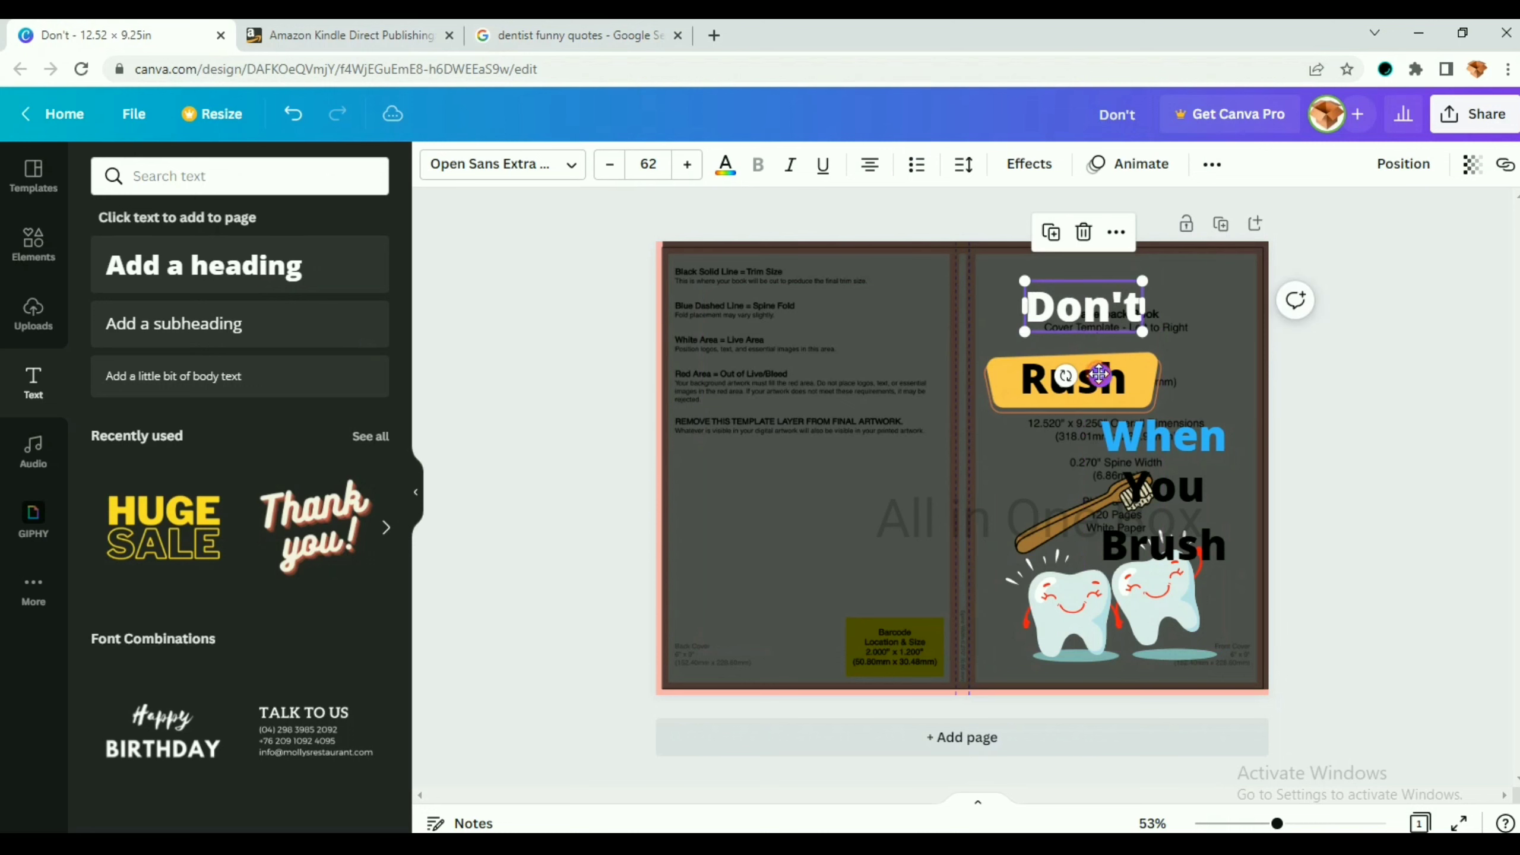
pyautogui.moveTo(1100, 375)
pyautogui.mouseDown()
pyautogui.moveTo(1164, 365)
pyautogui.moveTo(1128, 389)
pyautogui.moveTo(1162, 347)
pyautogui.moveTo(1087, 375)
pyautogui.mouseUp()
pyautogui.click(1166, 432)
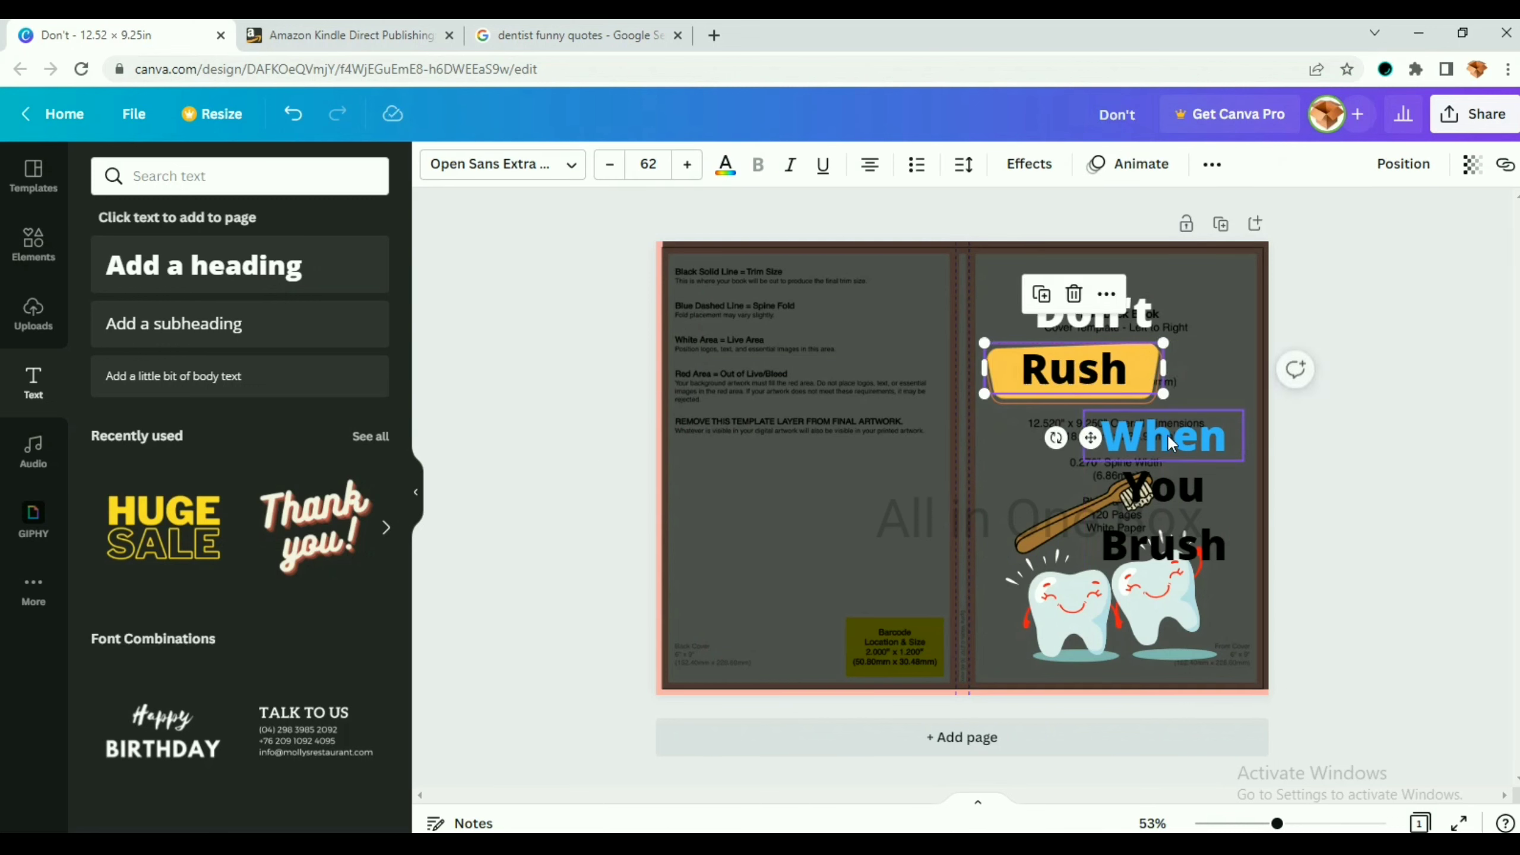
pyautogui.moveTo(1165, 432); pyautogui.dragTo(1172, 423)
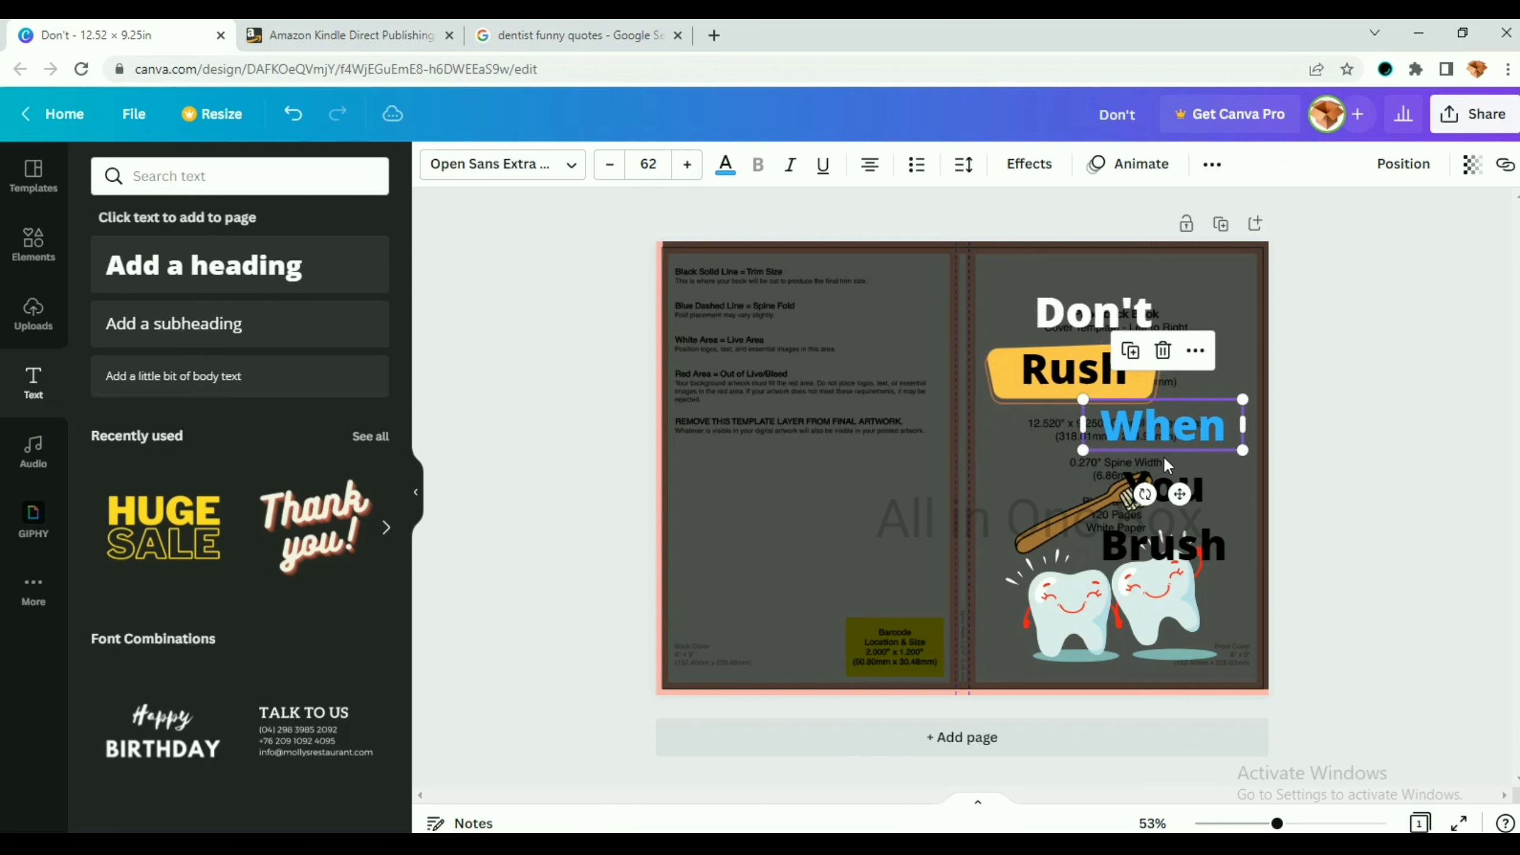
# - Widen the "You Brush" text box to fit on one line, shifting it left, and lower the toothbrush to clear it
pyautogui.moveTo(1112, 544); pyautogui.dragTo(961, 507)
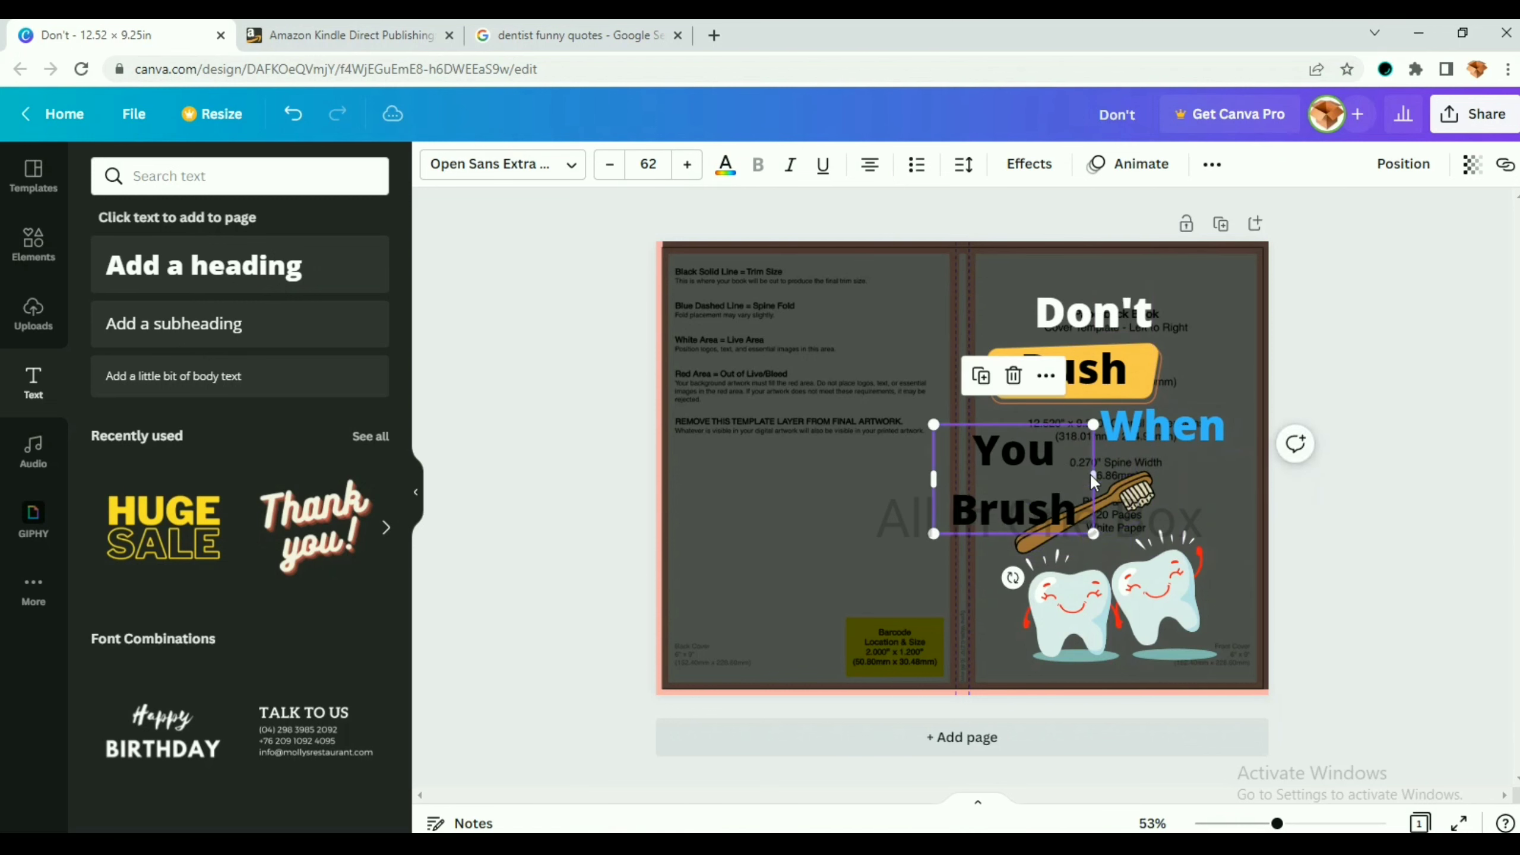
pyautogui.moveTo(1097, 473); pyautogui.dragTo(1206, 476)
pyautogui.click(1090, 516)
pyautogui.moveTo(1089, 516); pyautogui.dragTo(1087, 523)
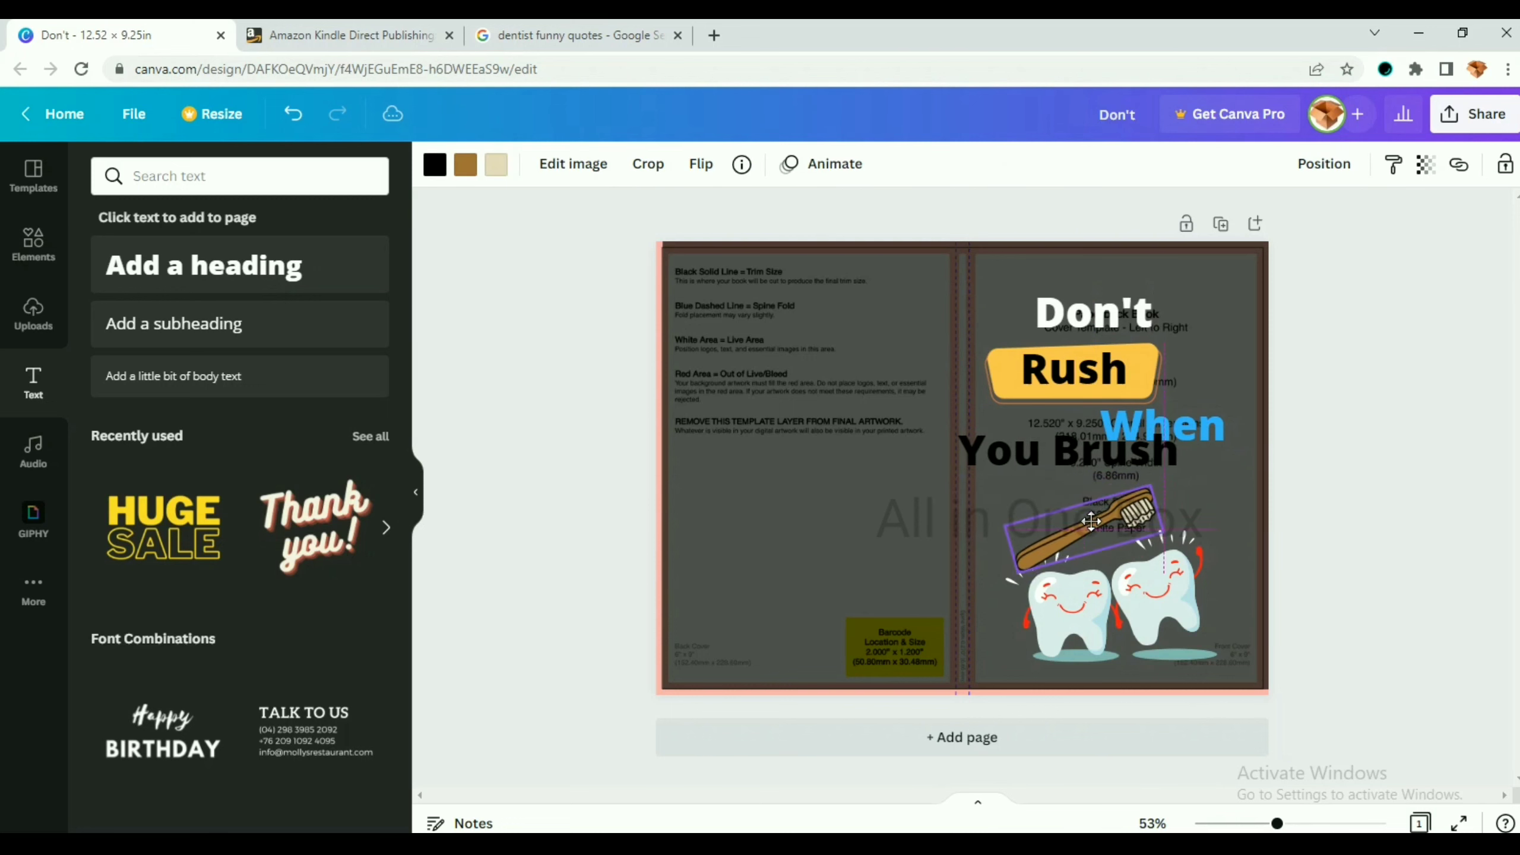
# - Send the toothbrush one layer backward and move it slightly lower, closer to the two teeth
pyautogui.click(1091, 609)
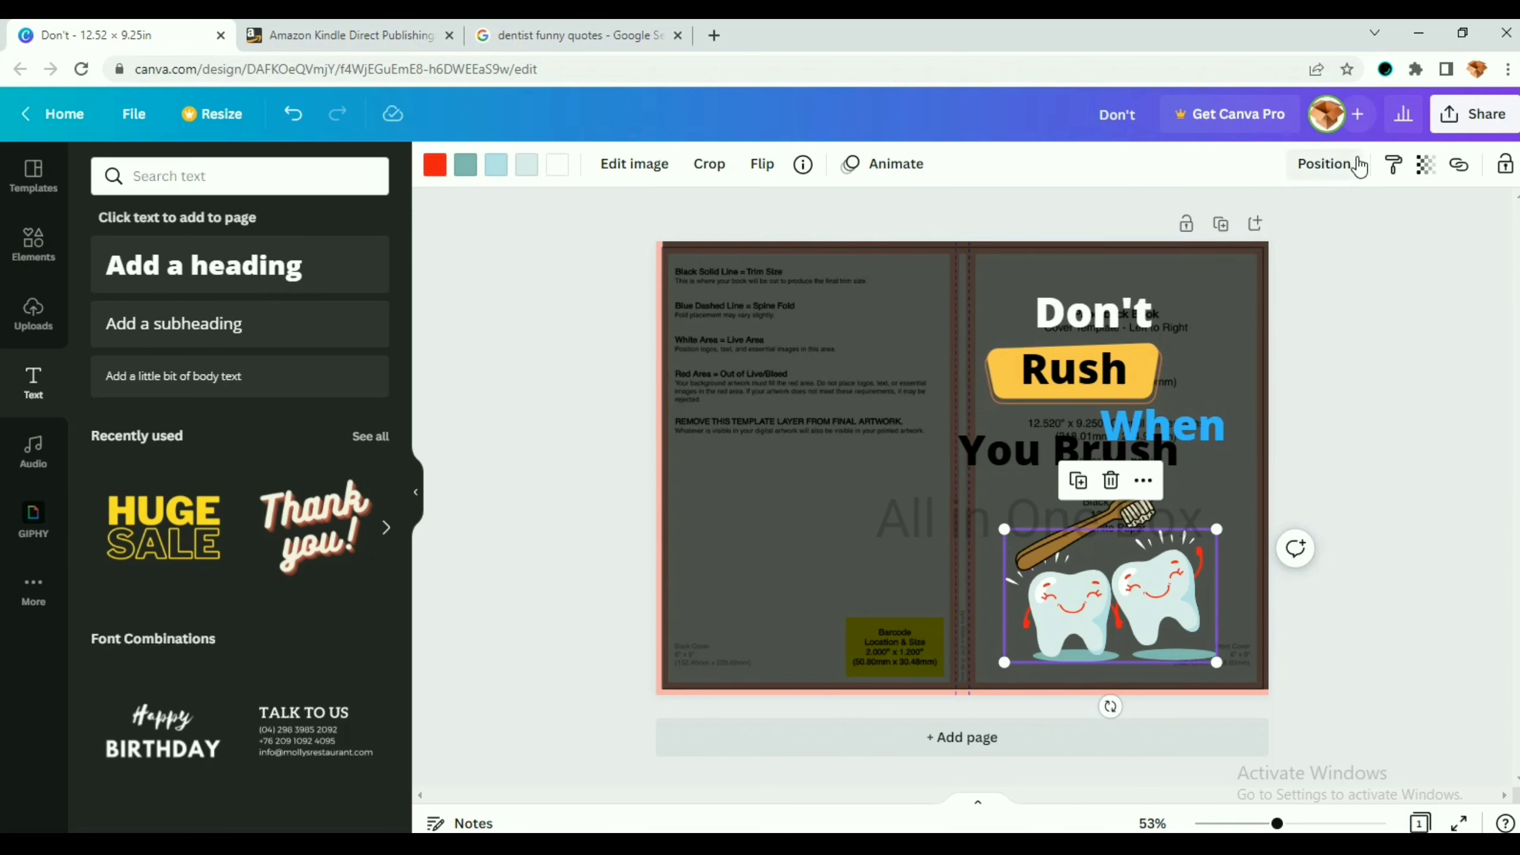
pyautogui.click(1126, 513)
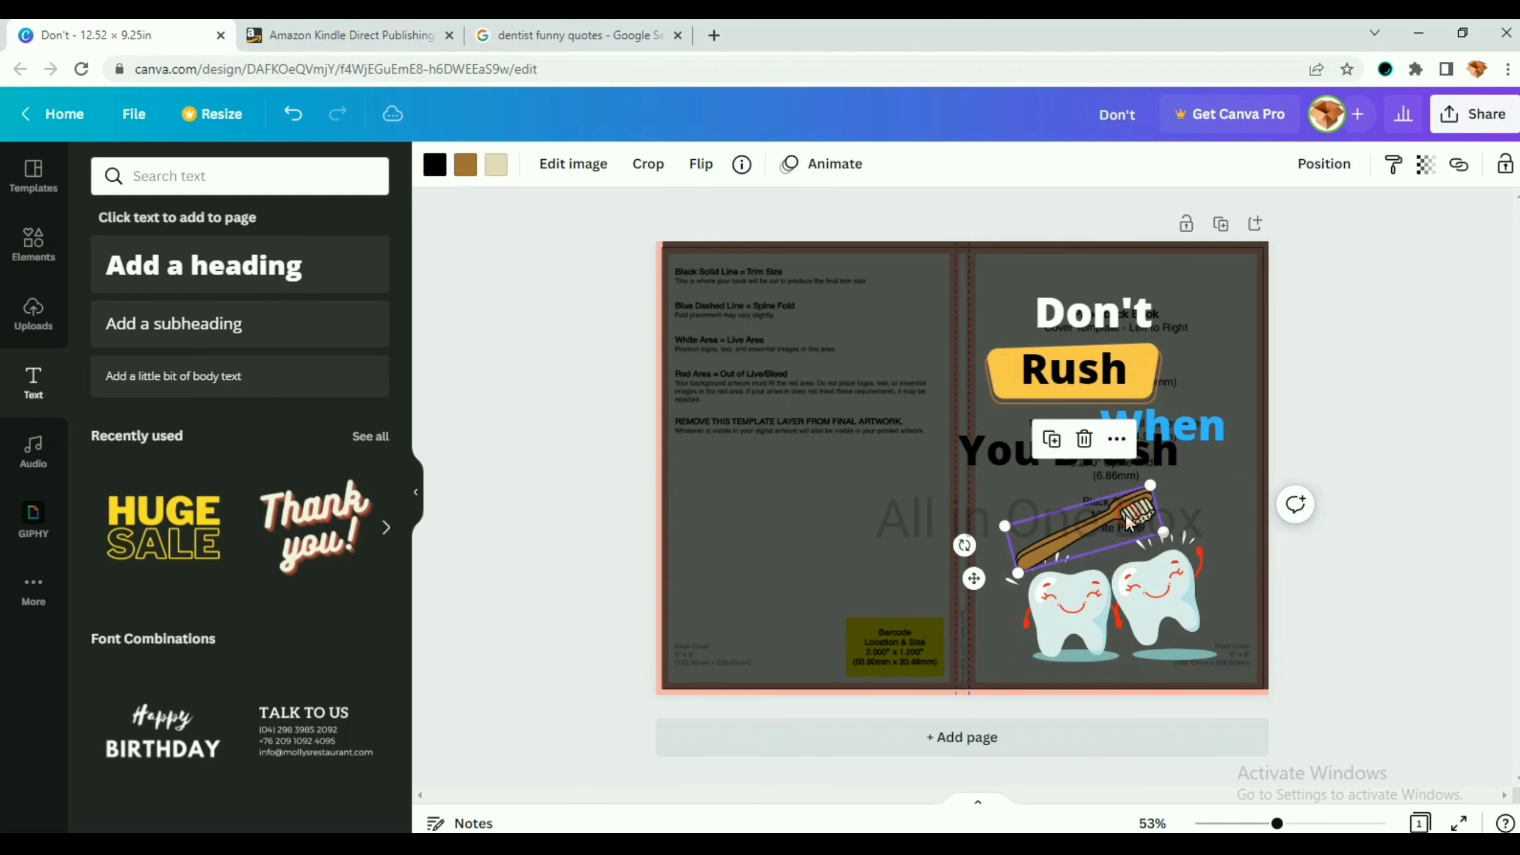
pyautogui.click(1116, 442)
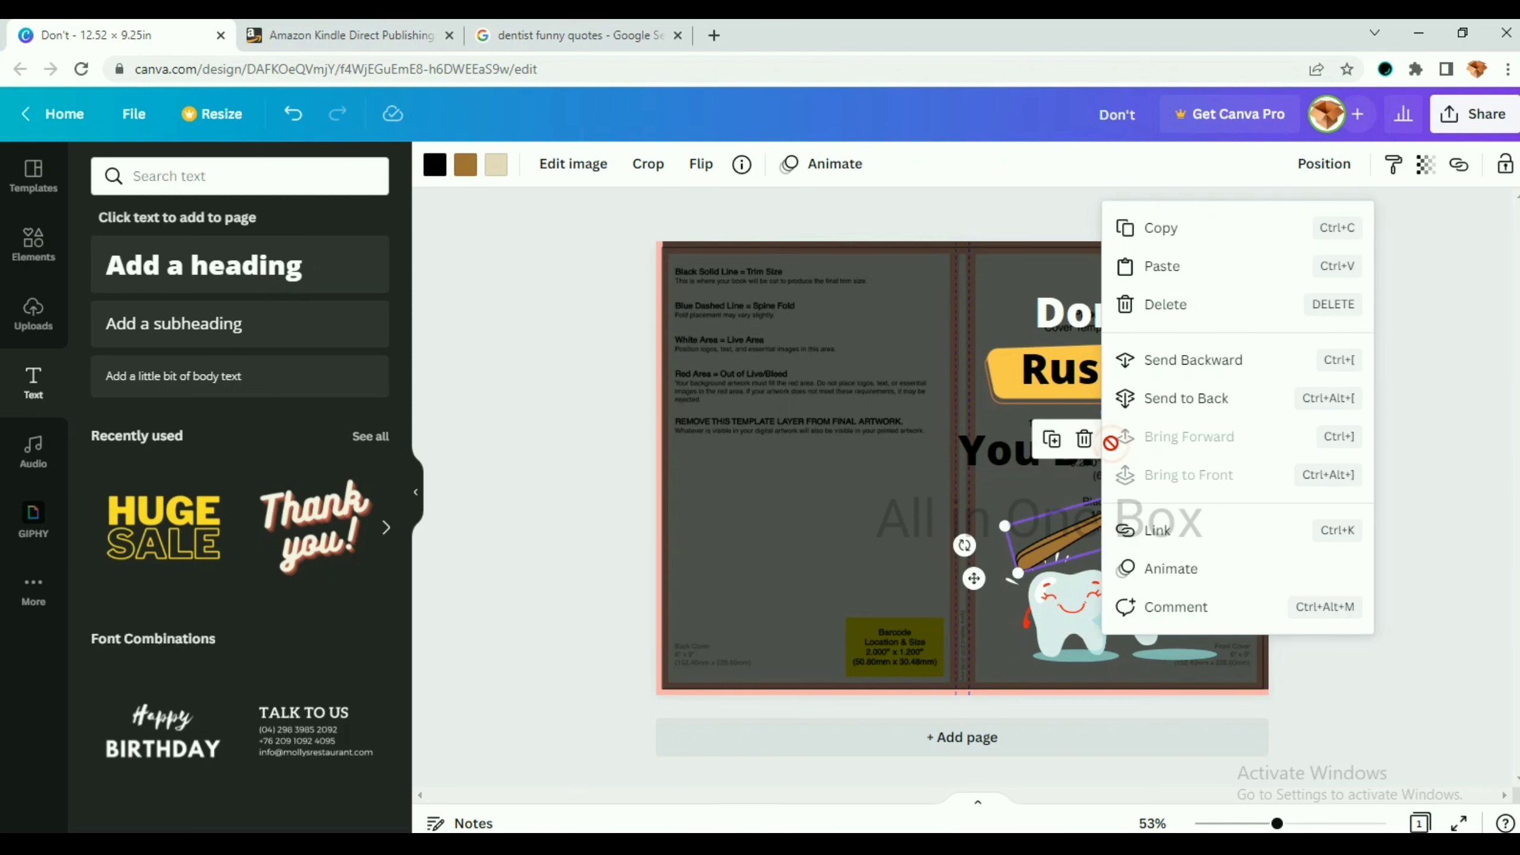
pyautogui.click(1195, 372)
pyautogui.click(801, 545)
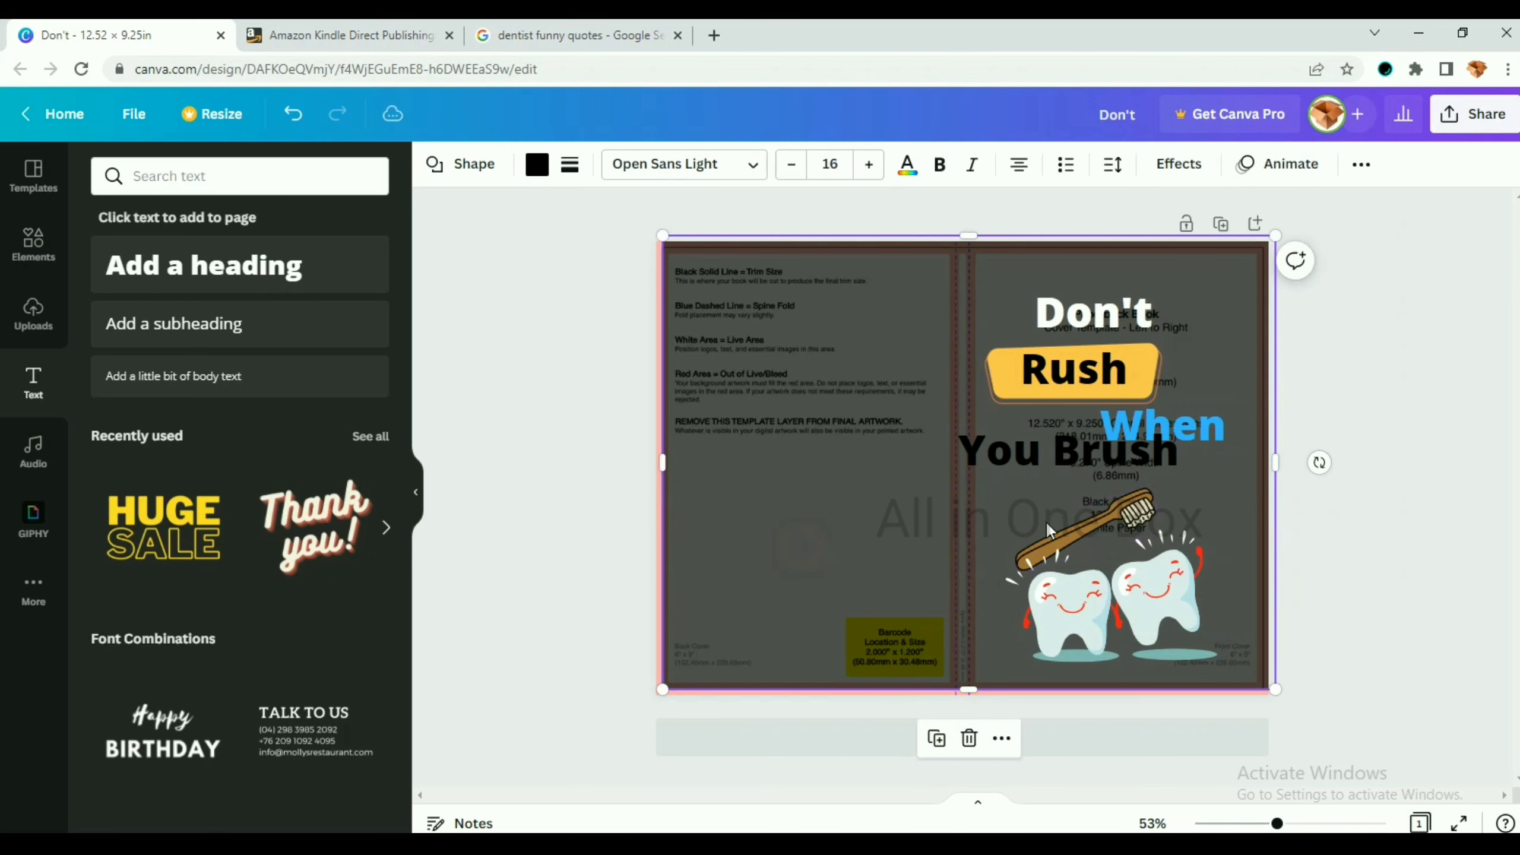
pyautogui.moveTo(1074, 520); pyautogui.dragTo(1075, 527)
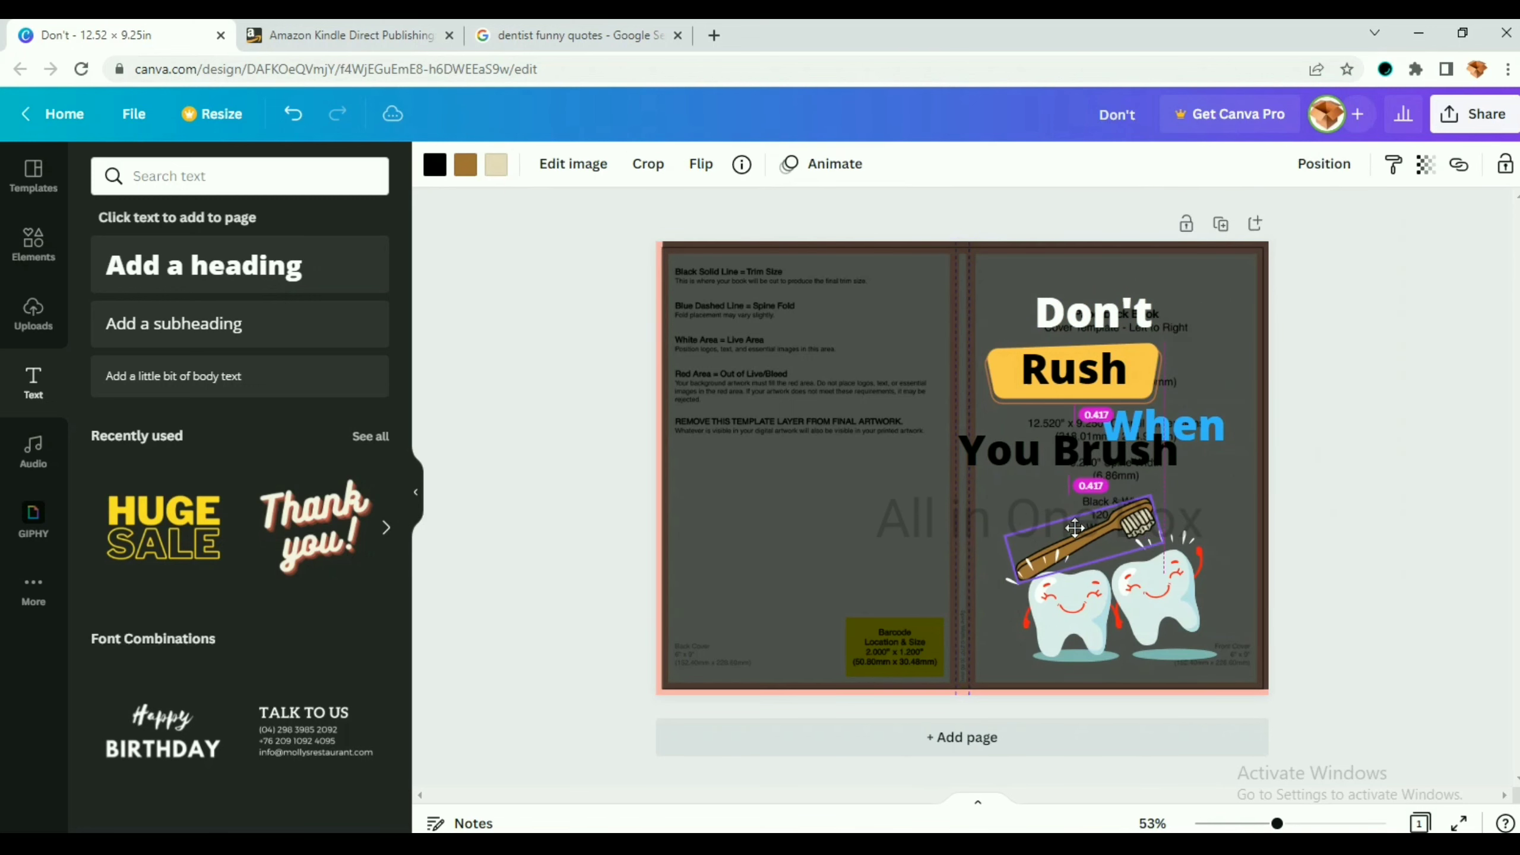
# - Move the "You Brush" heading between "When" and the toothbrush, and check the arrangement against the quote image
pyautogui.moveTo(1154, 462); pyautogui.dragTo(1197, 481)
pyautogui.click(576, 35)
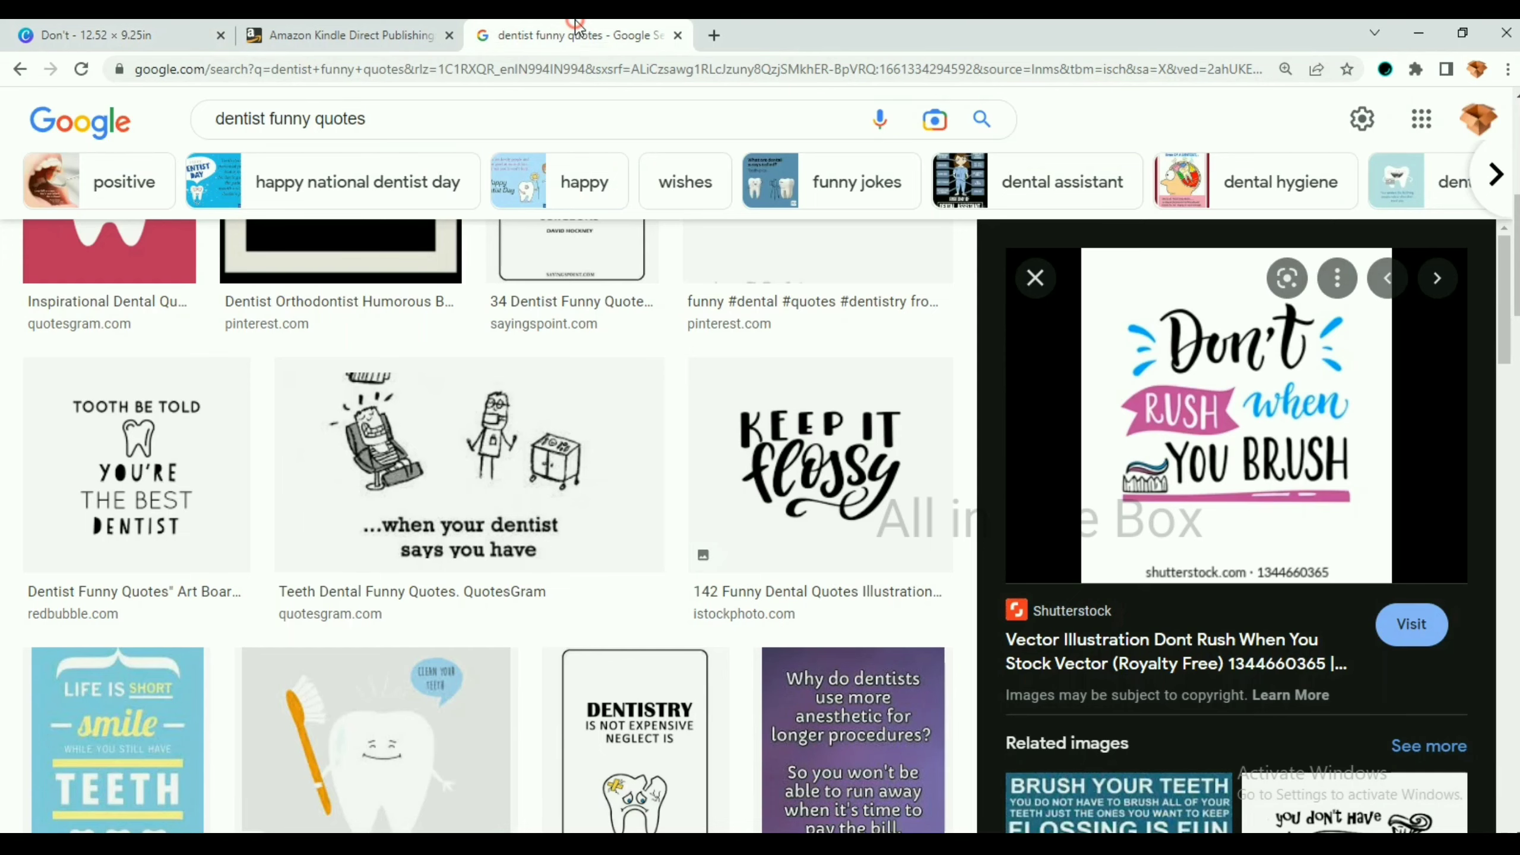
pyautogui.click(135, 31)
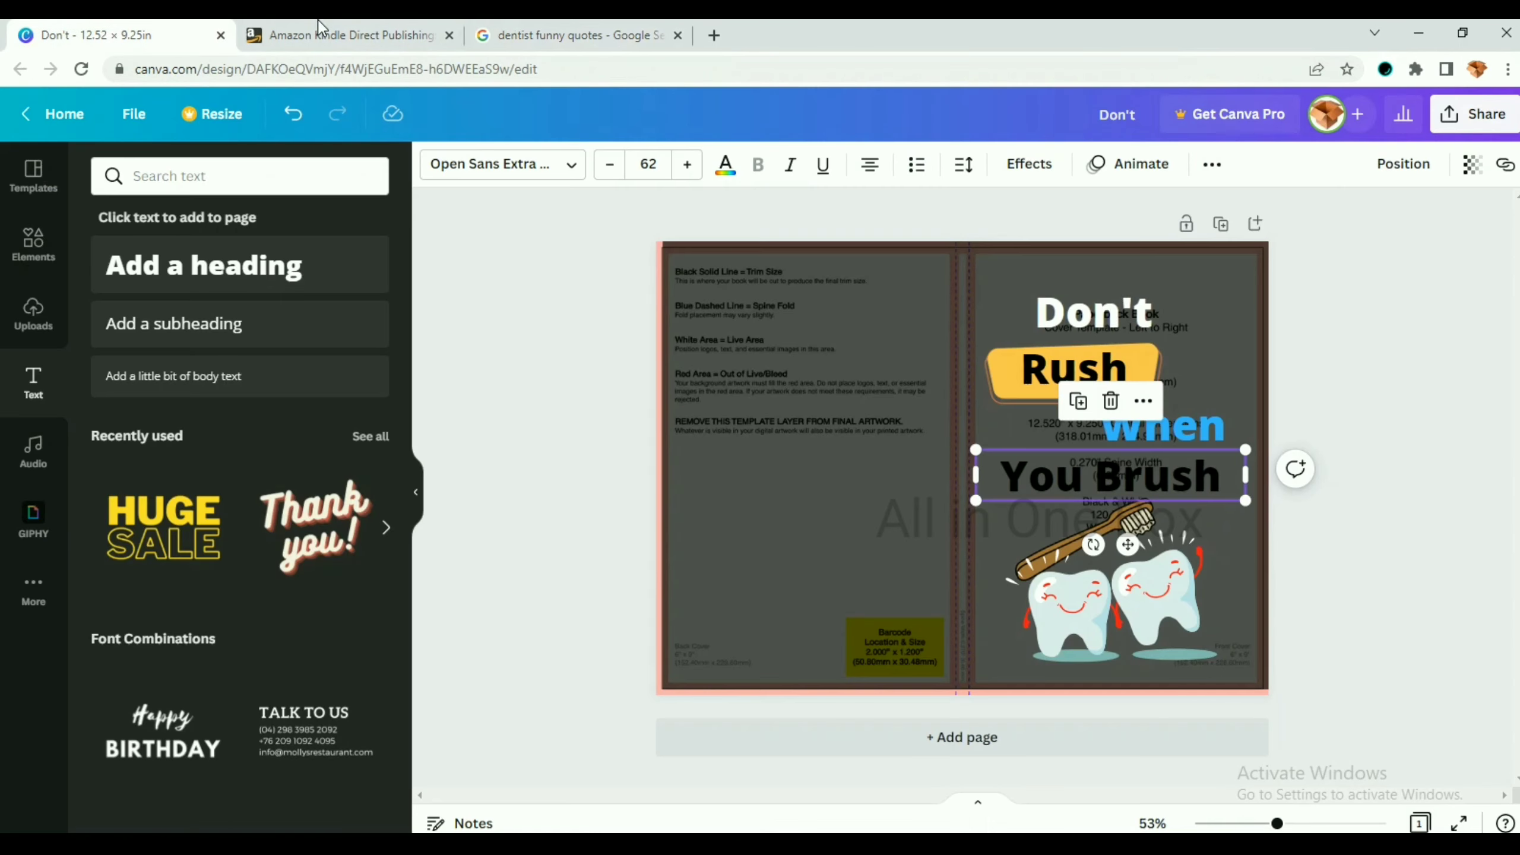
pyautogui.click(317, 31)
pyautogui.click(120, 31)
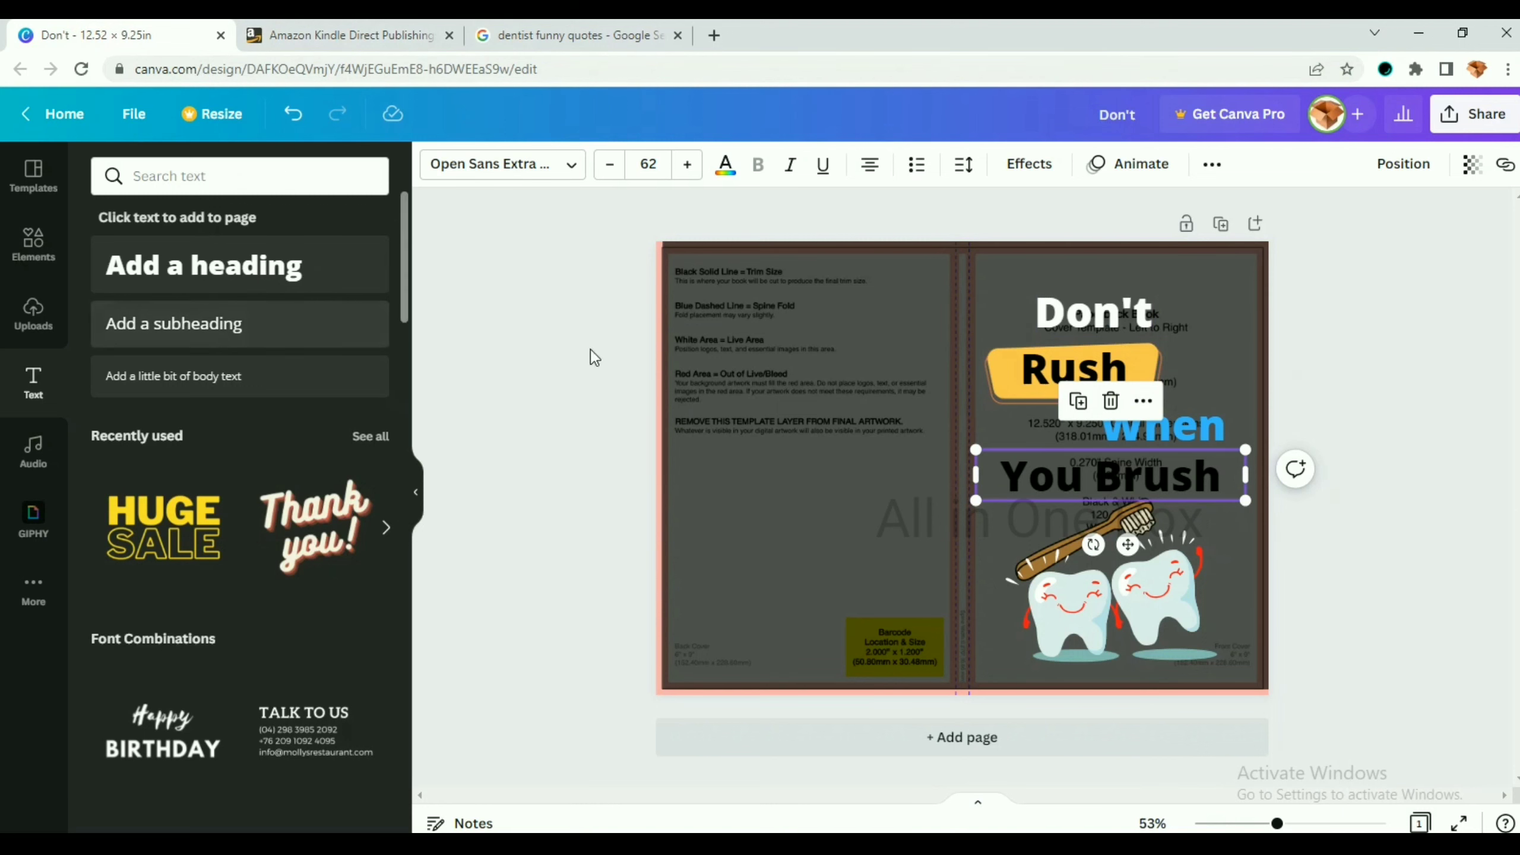
# - Colour the "You Brush" heading pink, trying the pale salmon photo colour first
pyautogui.click(725, 164)
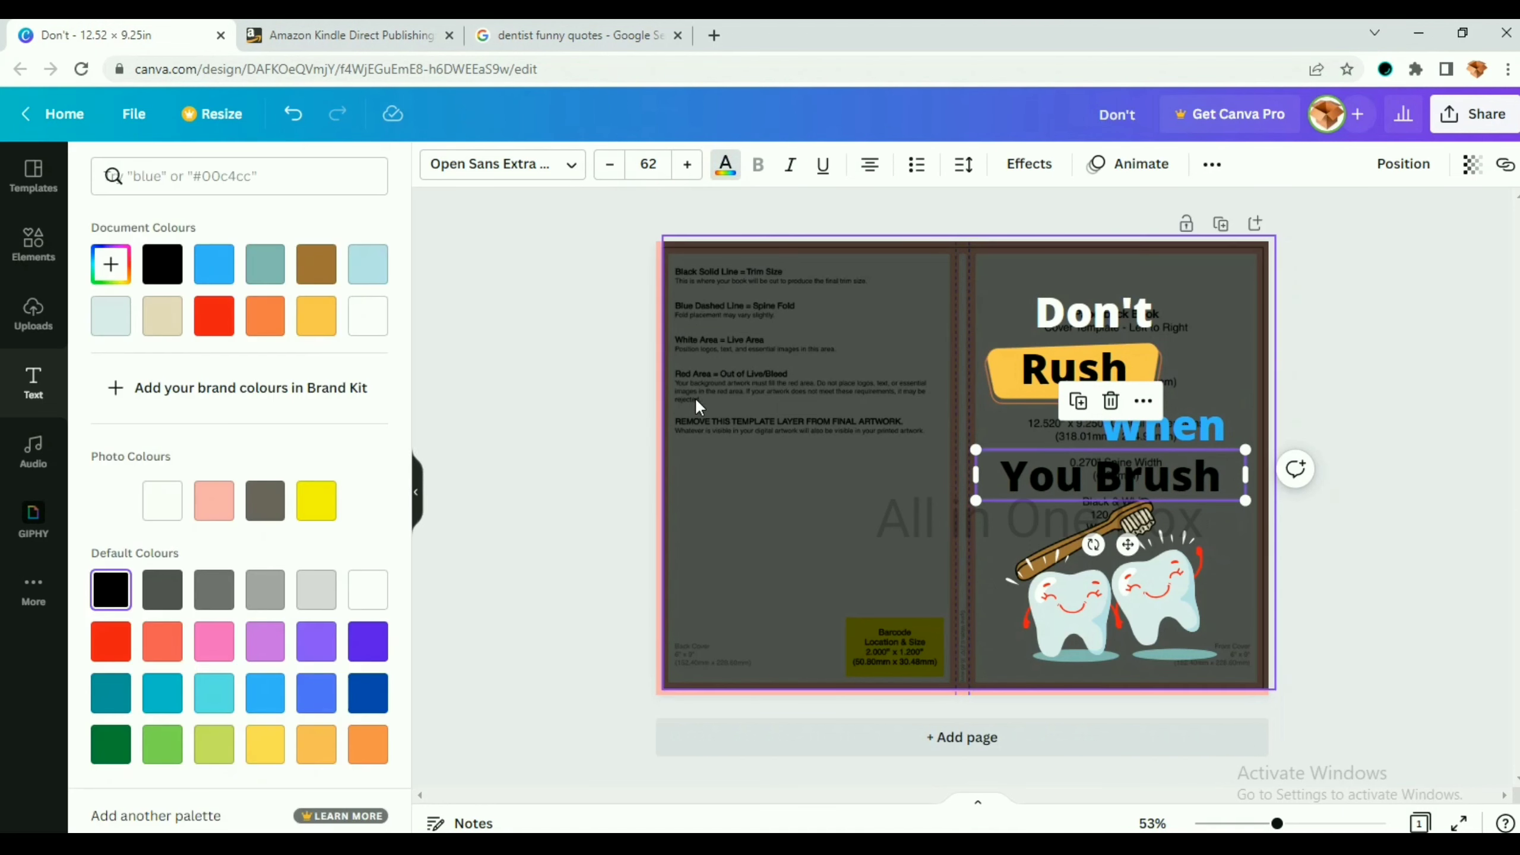
pyautogui.click(215, 514)
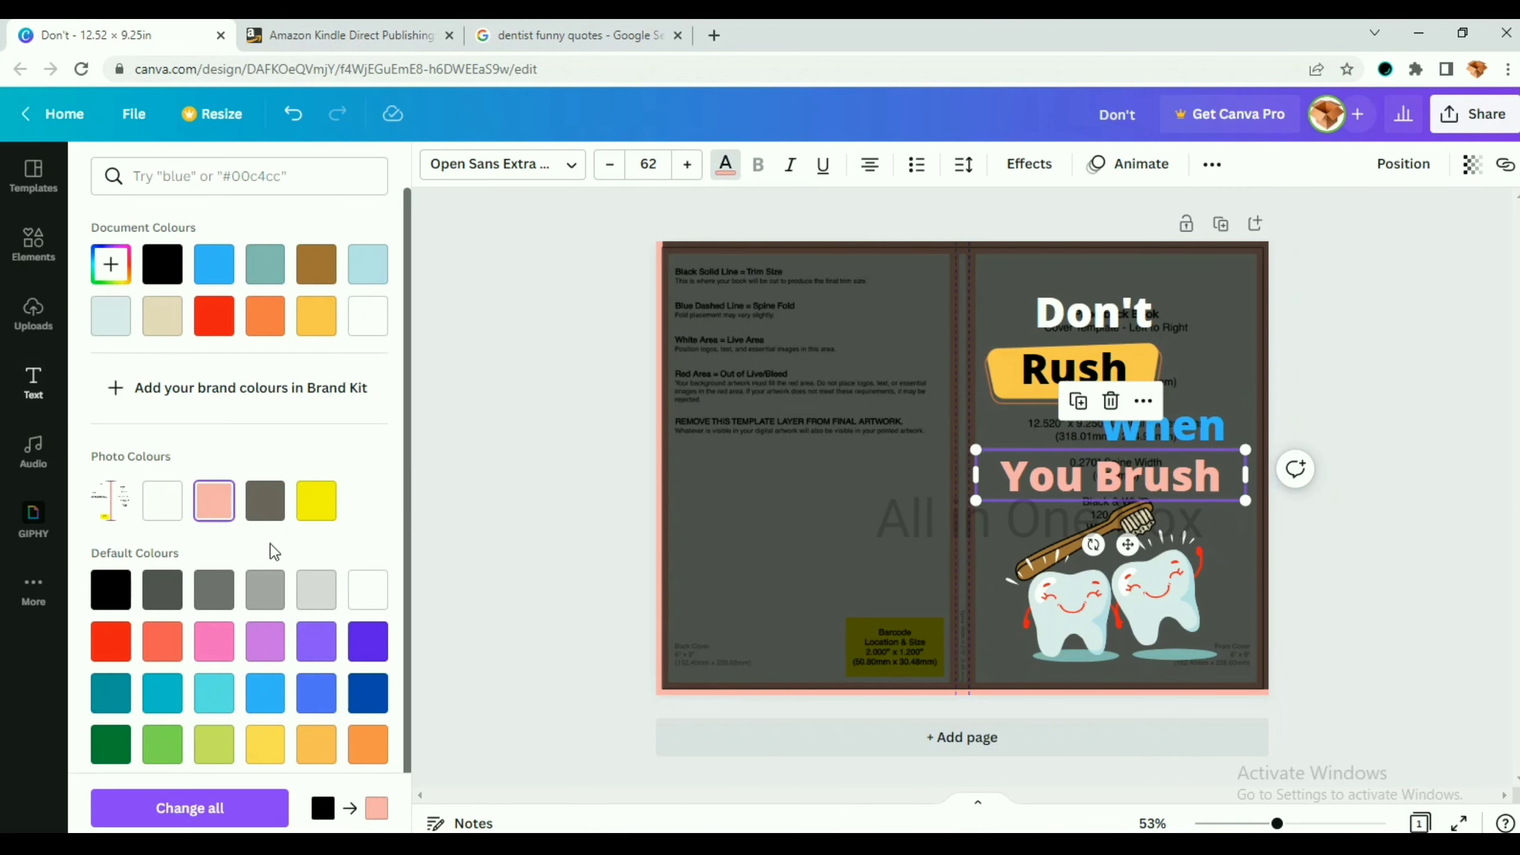
pyautogui.click(211, 643)
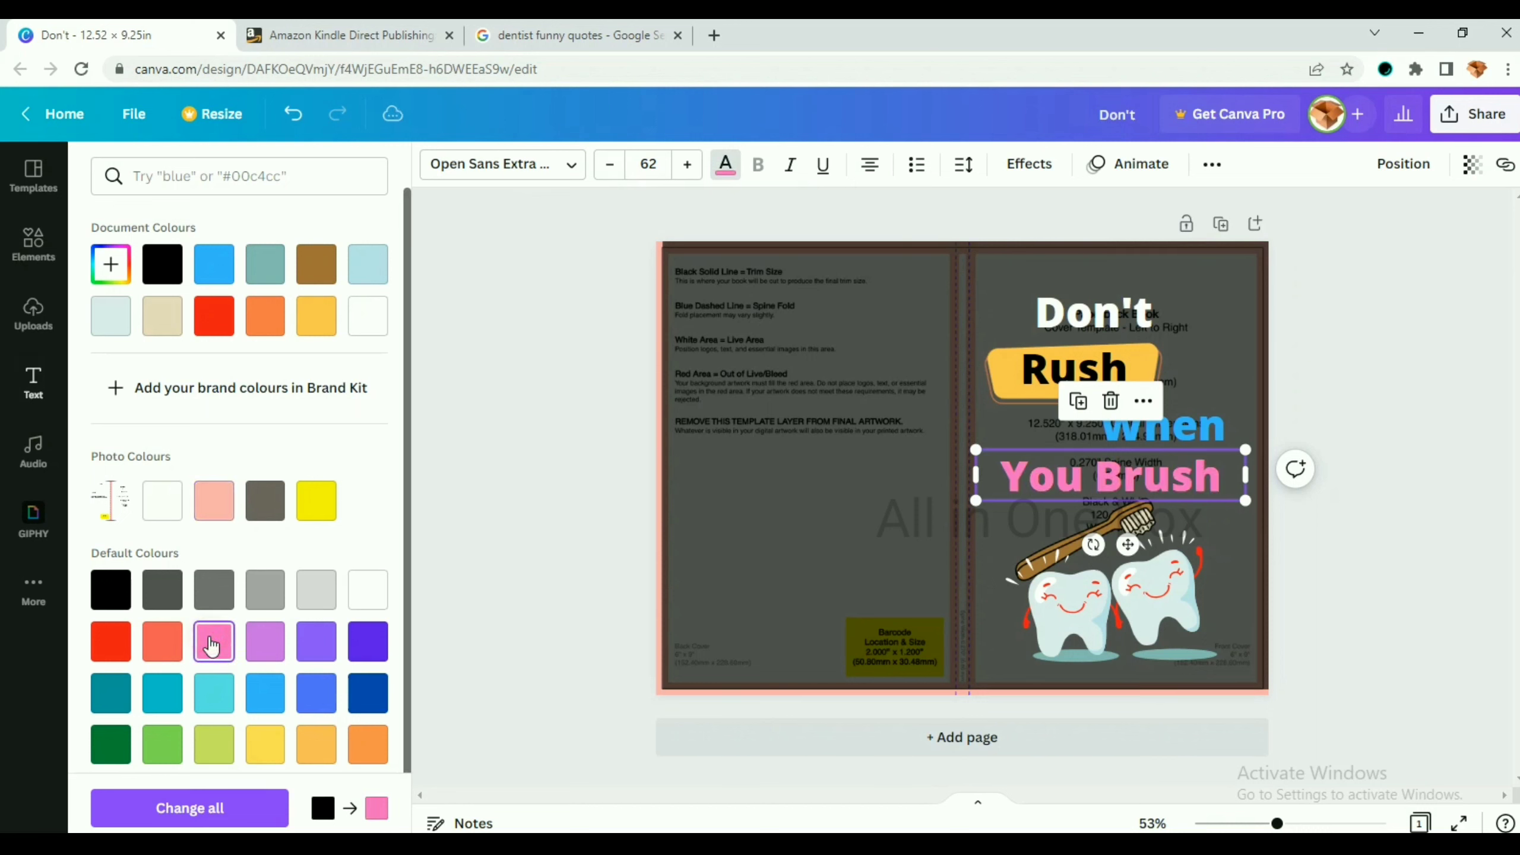
pyautogui.click(847, 441)
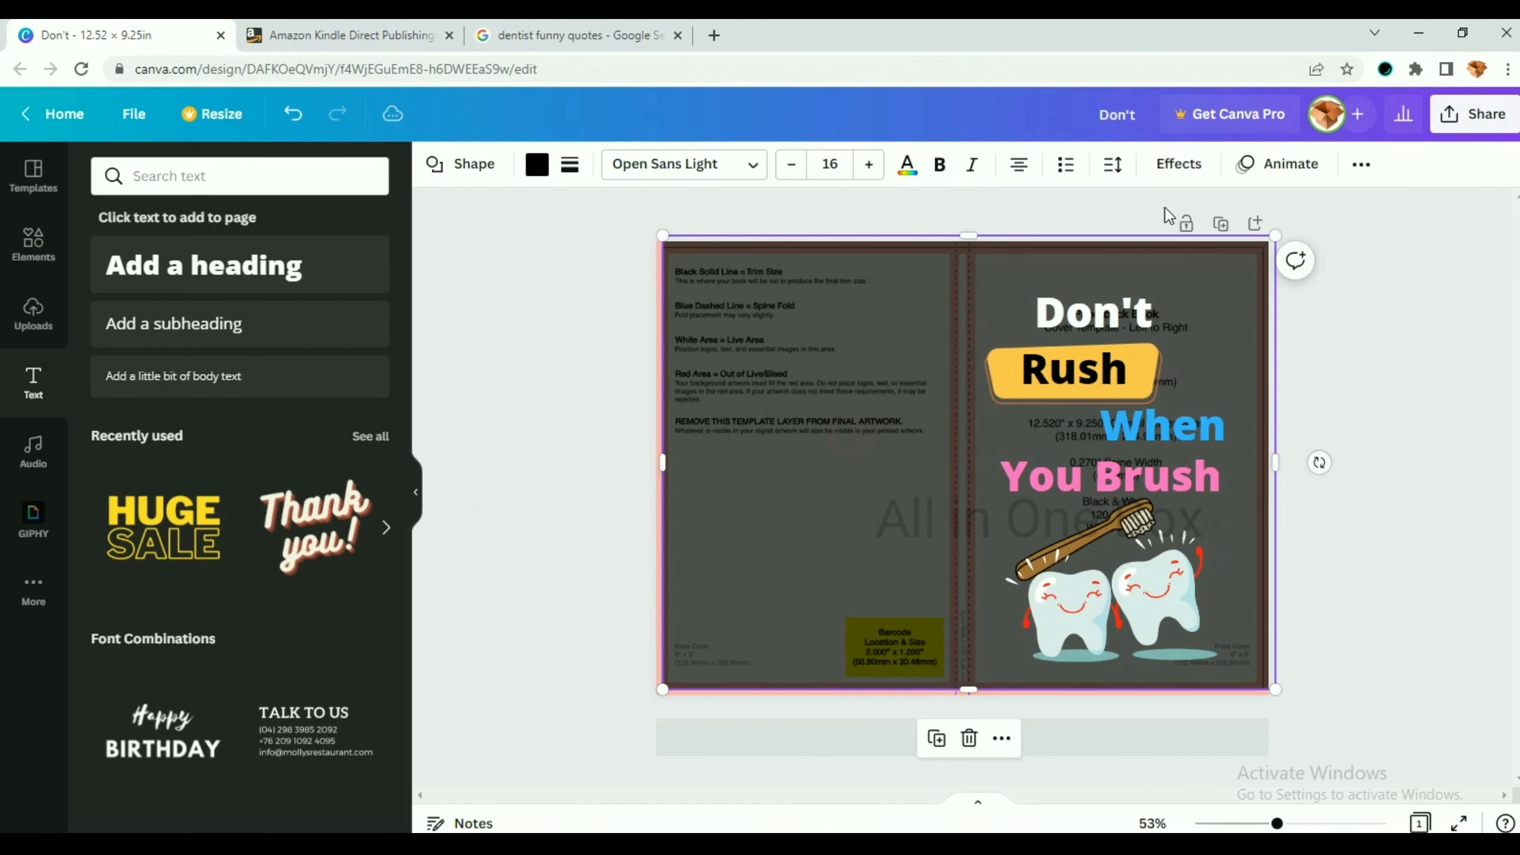
pyautogui.click(1361, 164)
pyautogui.click(1095, 384)
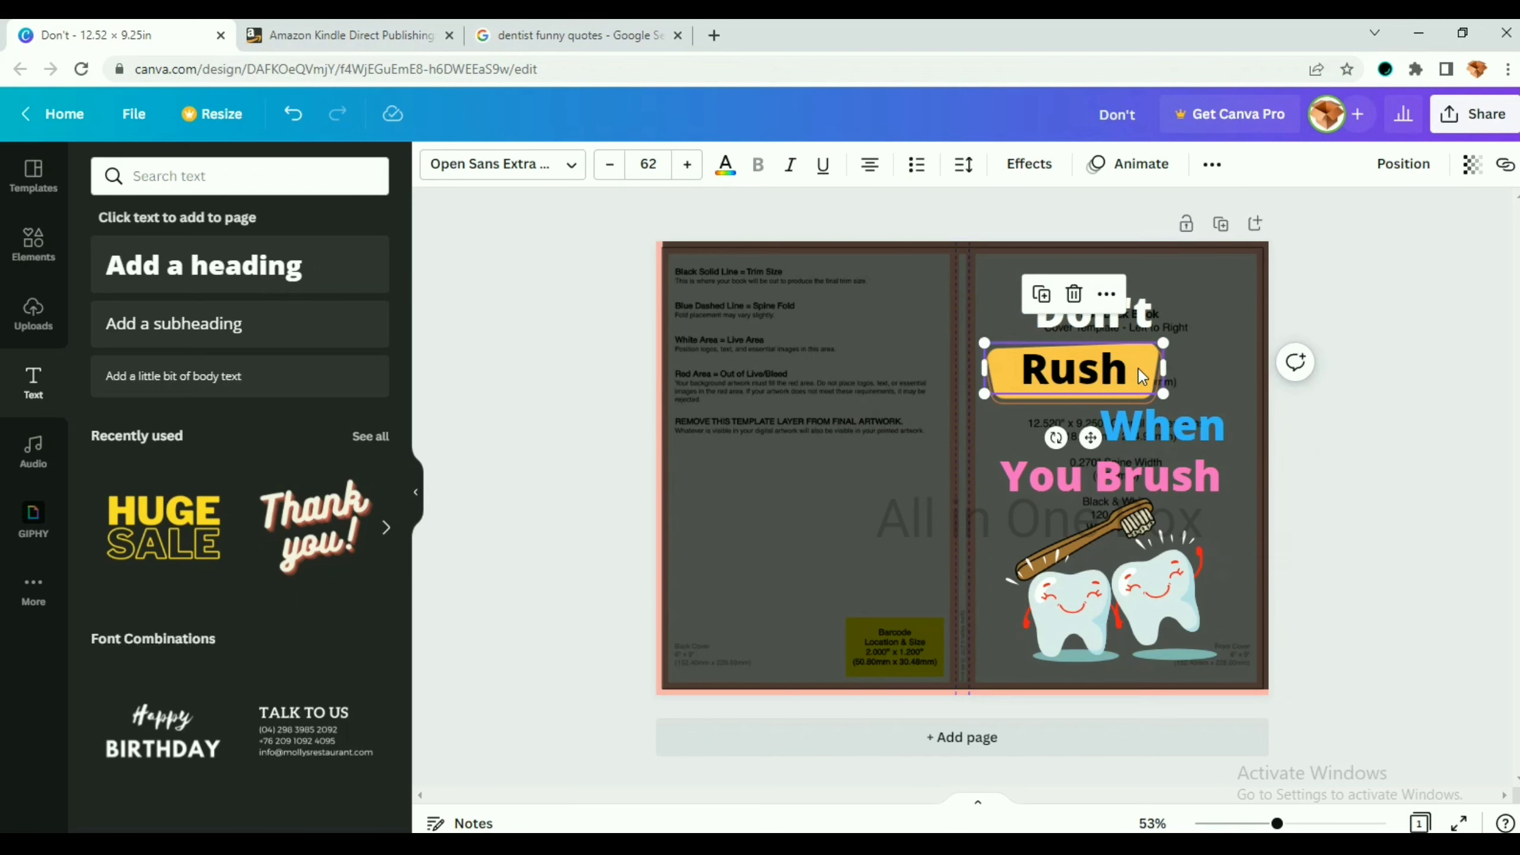
pyautogui.click(1467, 351)
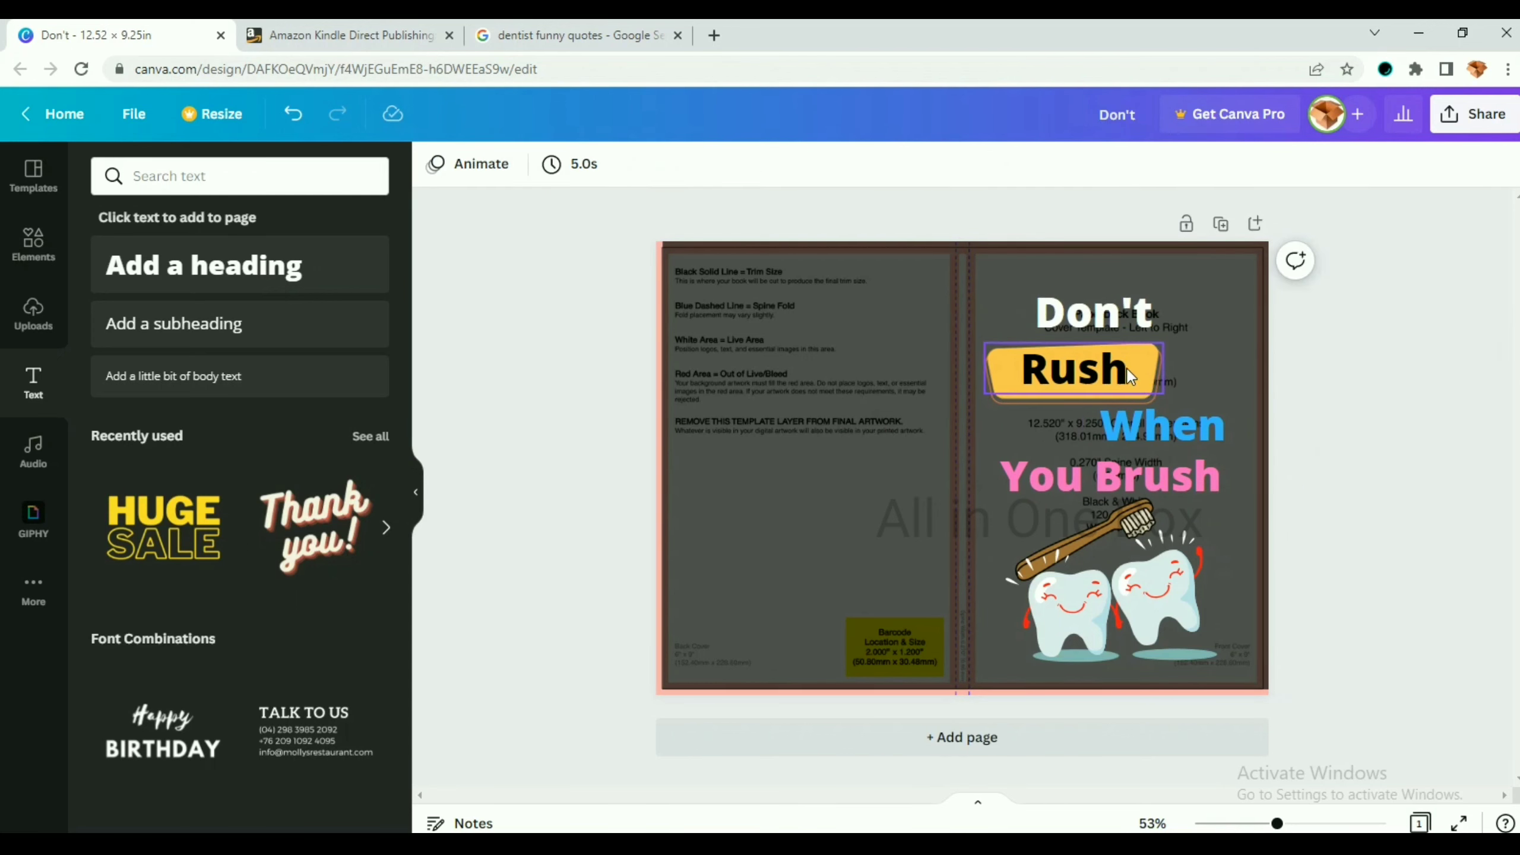
# - Shift the "Don't" heading and the "Rush" heading with its yellow banner slightly right to centre them over the lower lines
pyautogui.click(1093, 313)
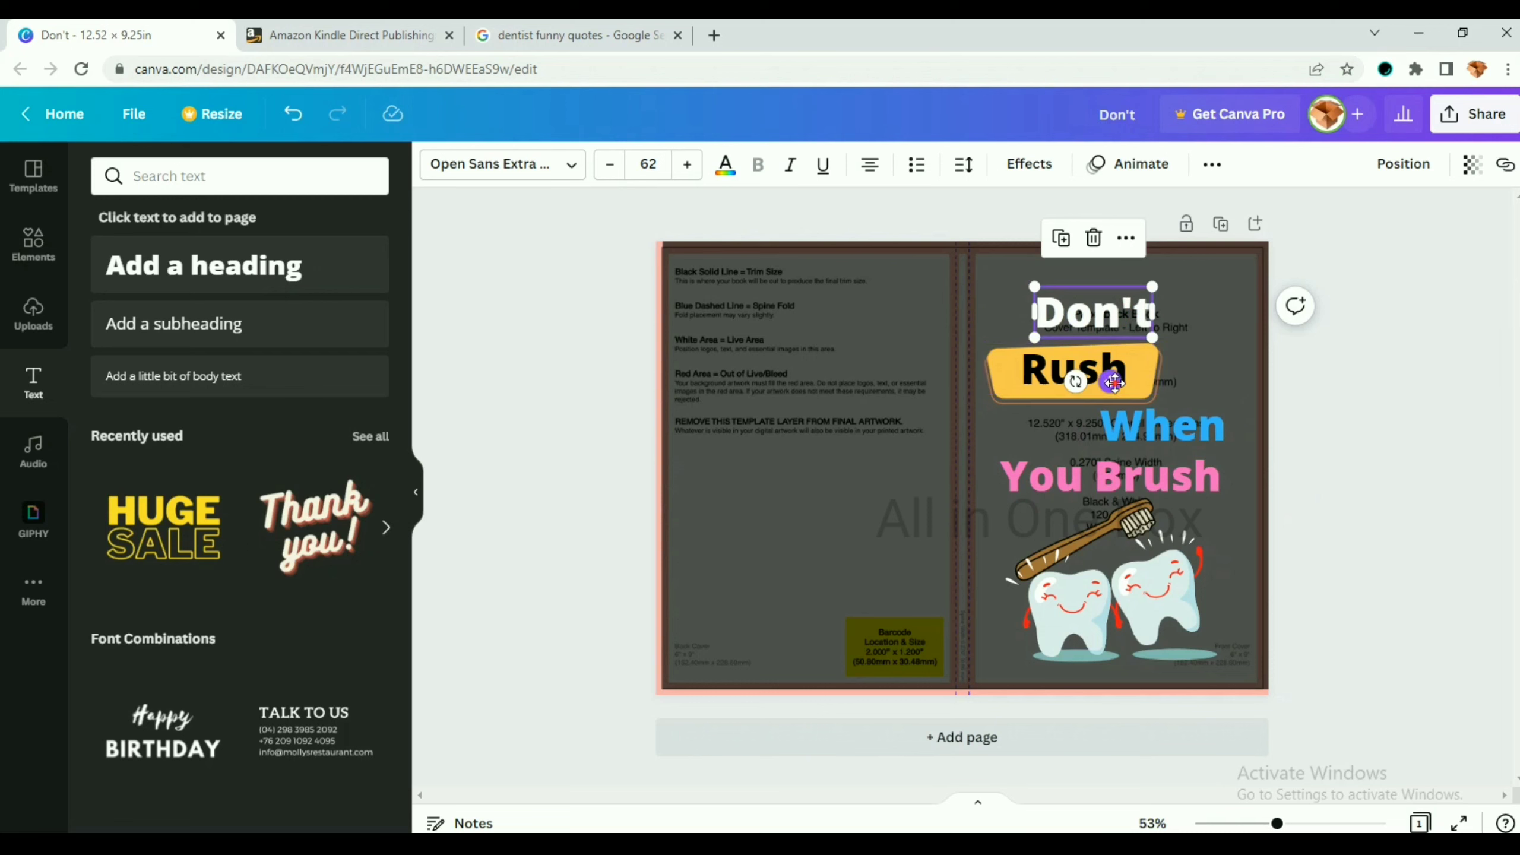
pyautogui.click(1146, 365)
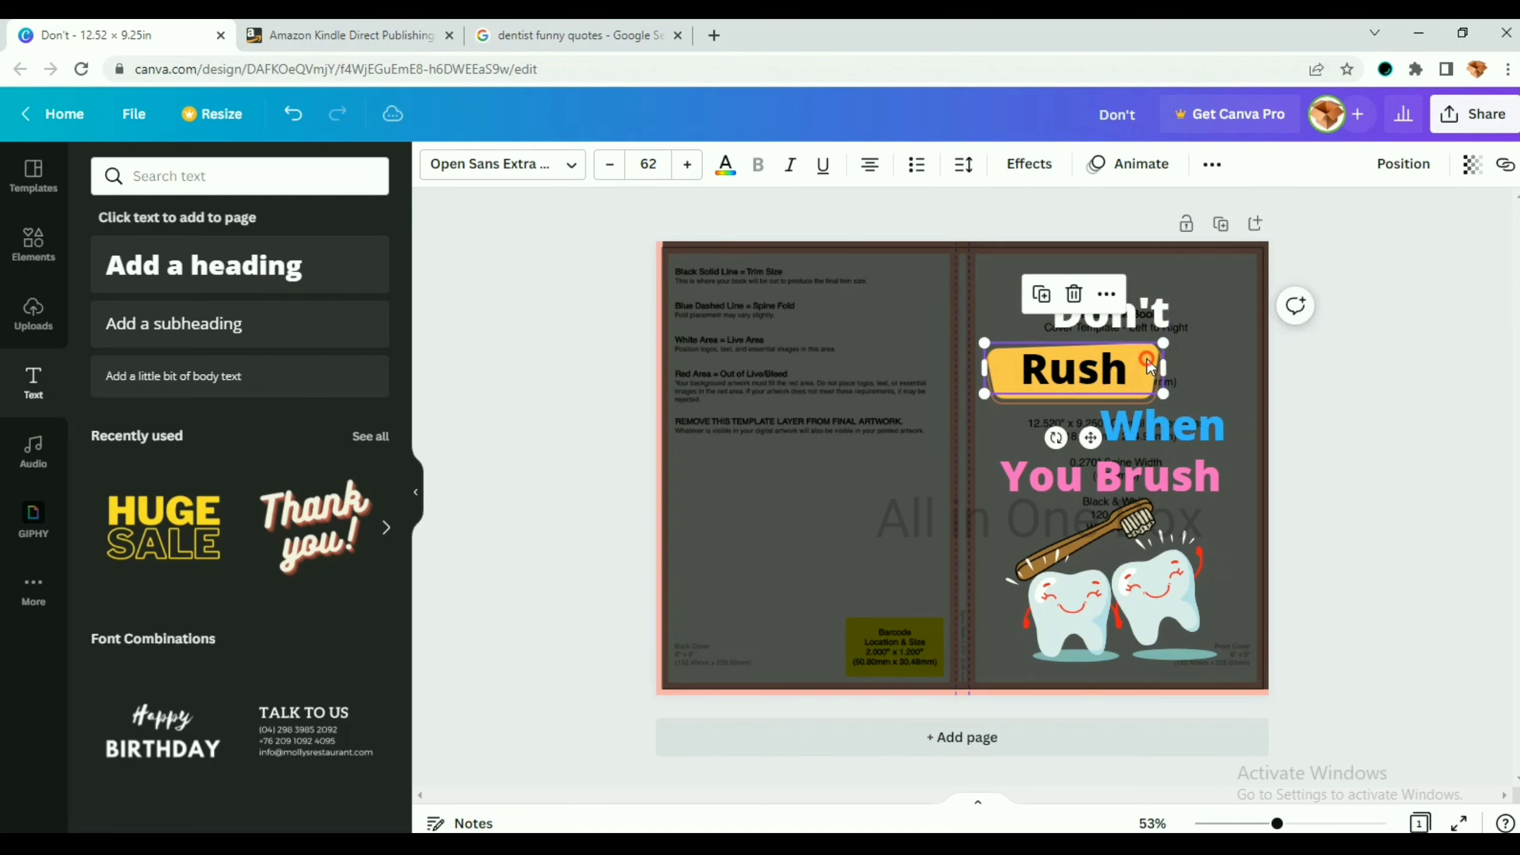
pyautogui.moveTo(1147, 359)
pyautogui.mouseDown()
pyautogui.moveTo(1098, 409)
pyautogui.moveTo(1127, 353)
pyautogui.mouseUp()
pyautogui.click(1080, 400)
pyautogui.moveTo(1105, 412); pyautogui.dragTo(1137, 421)
pyautogui.click(1385, 367)
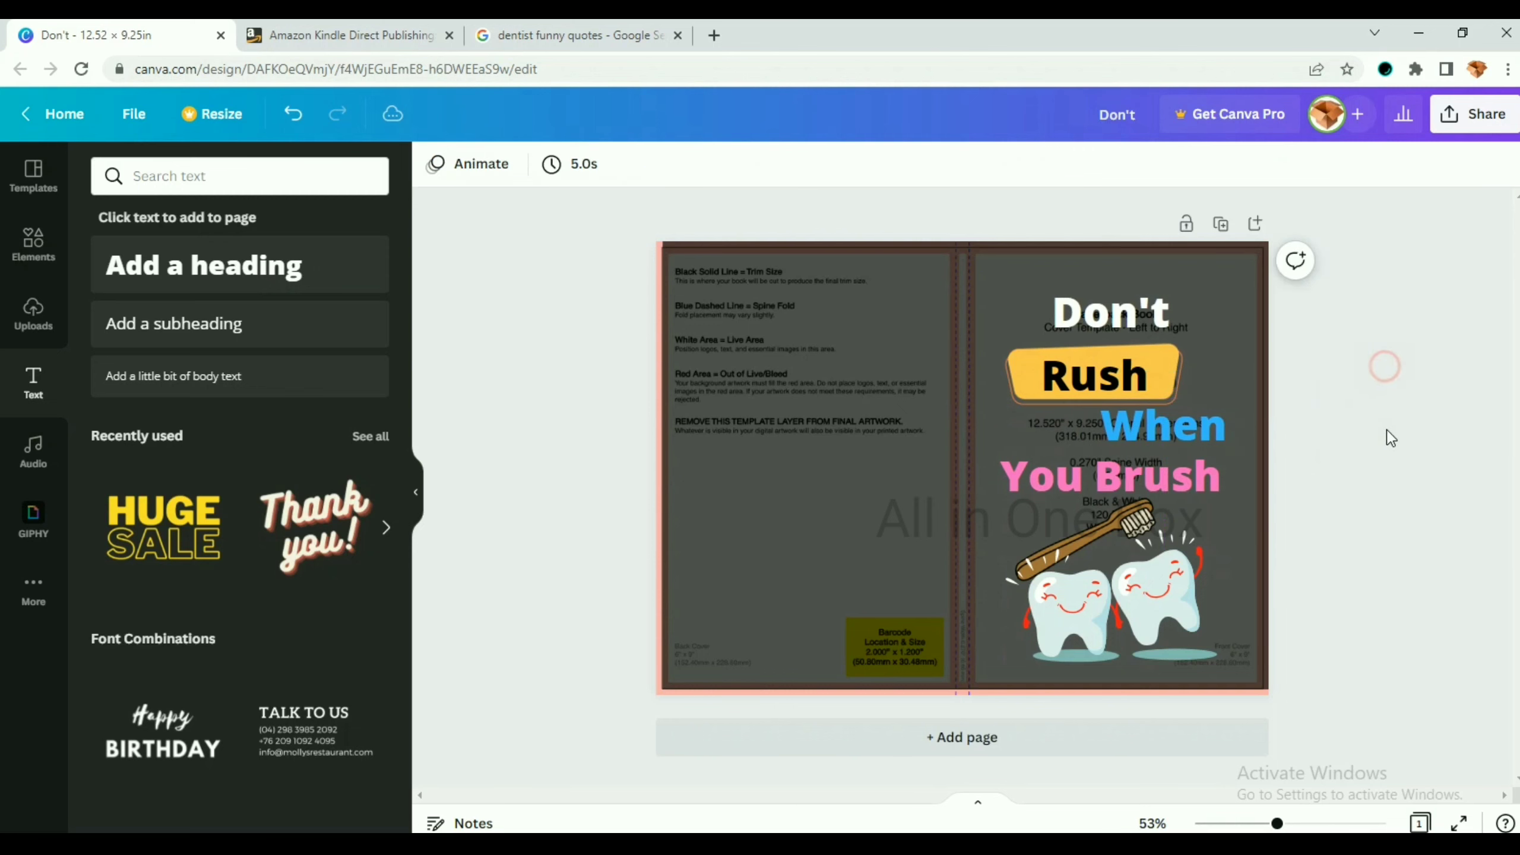
# - Align the dark background rectangle with the page edges so it covers the whole cover template, and keep it selected
pyautogui.click(802, 470)
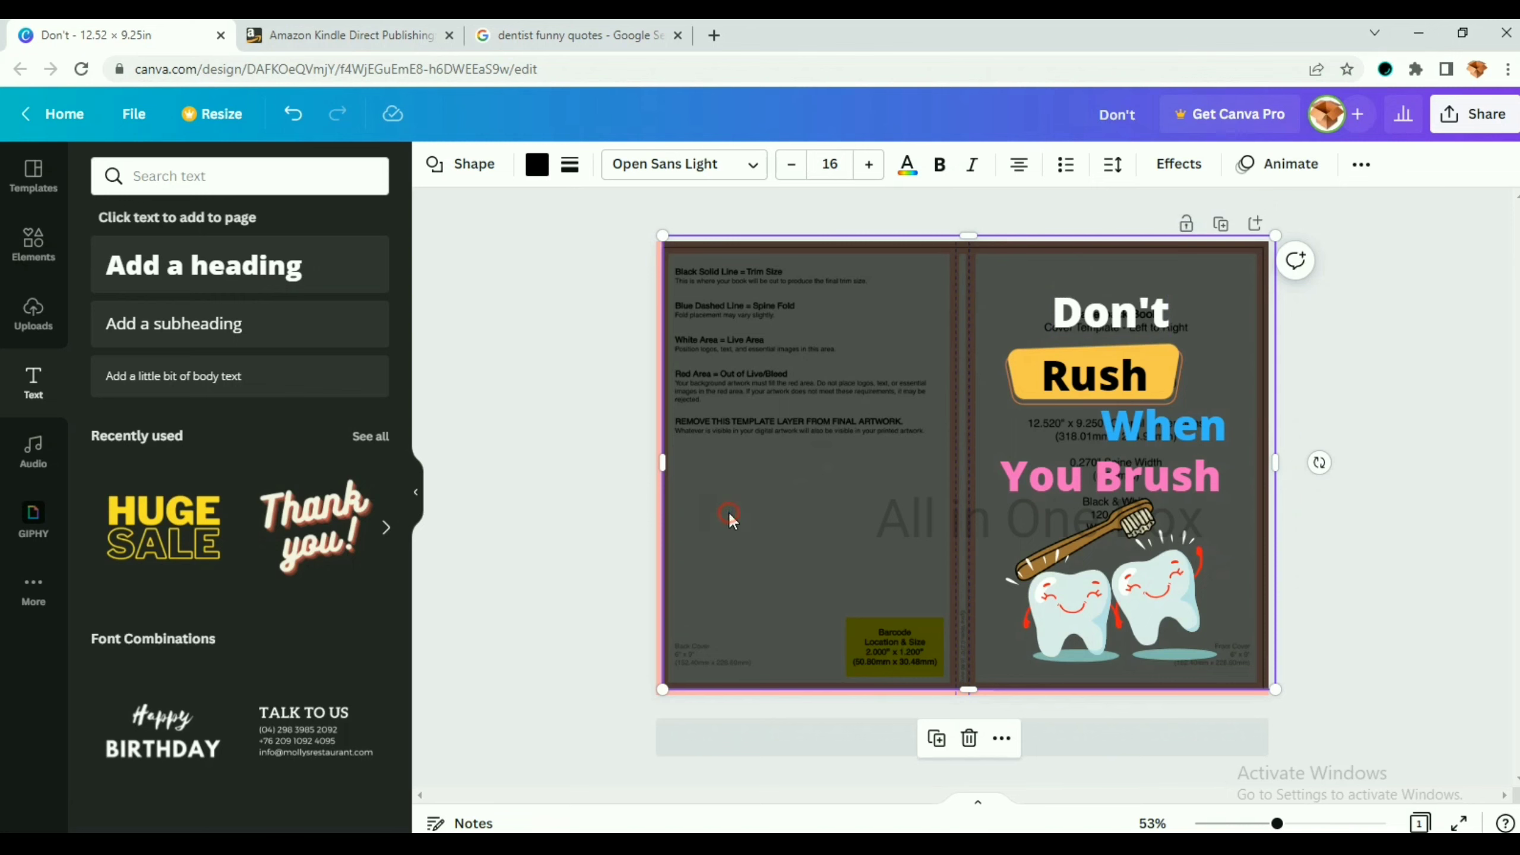
pyautogui.moveTo(729, 513); pyautogui.dragTo(717, 515)
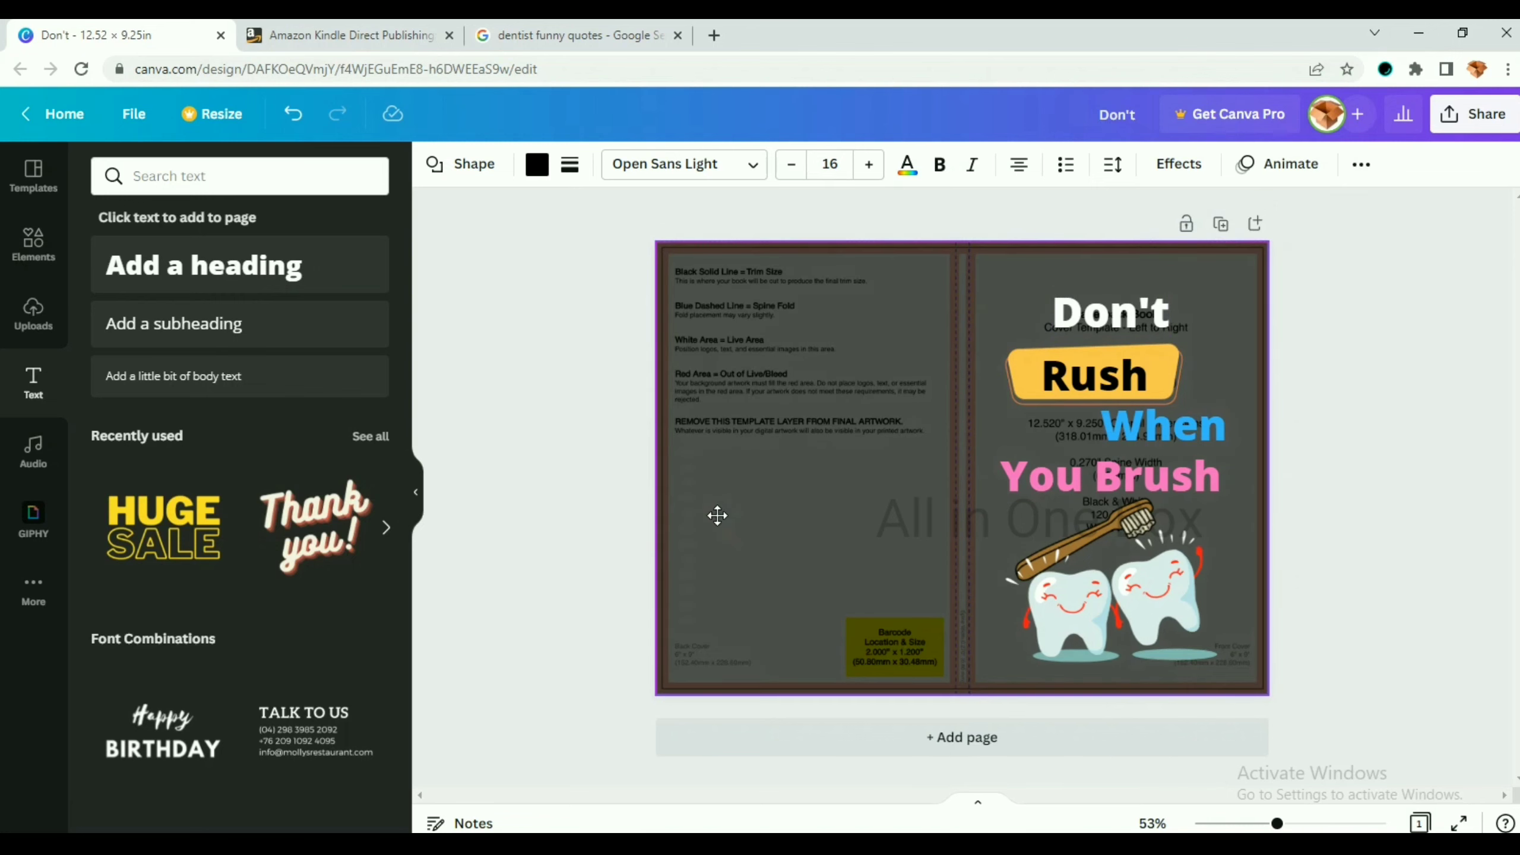
pyautogui.click(1411, 379)
pyautogui.click(801, 484)
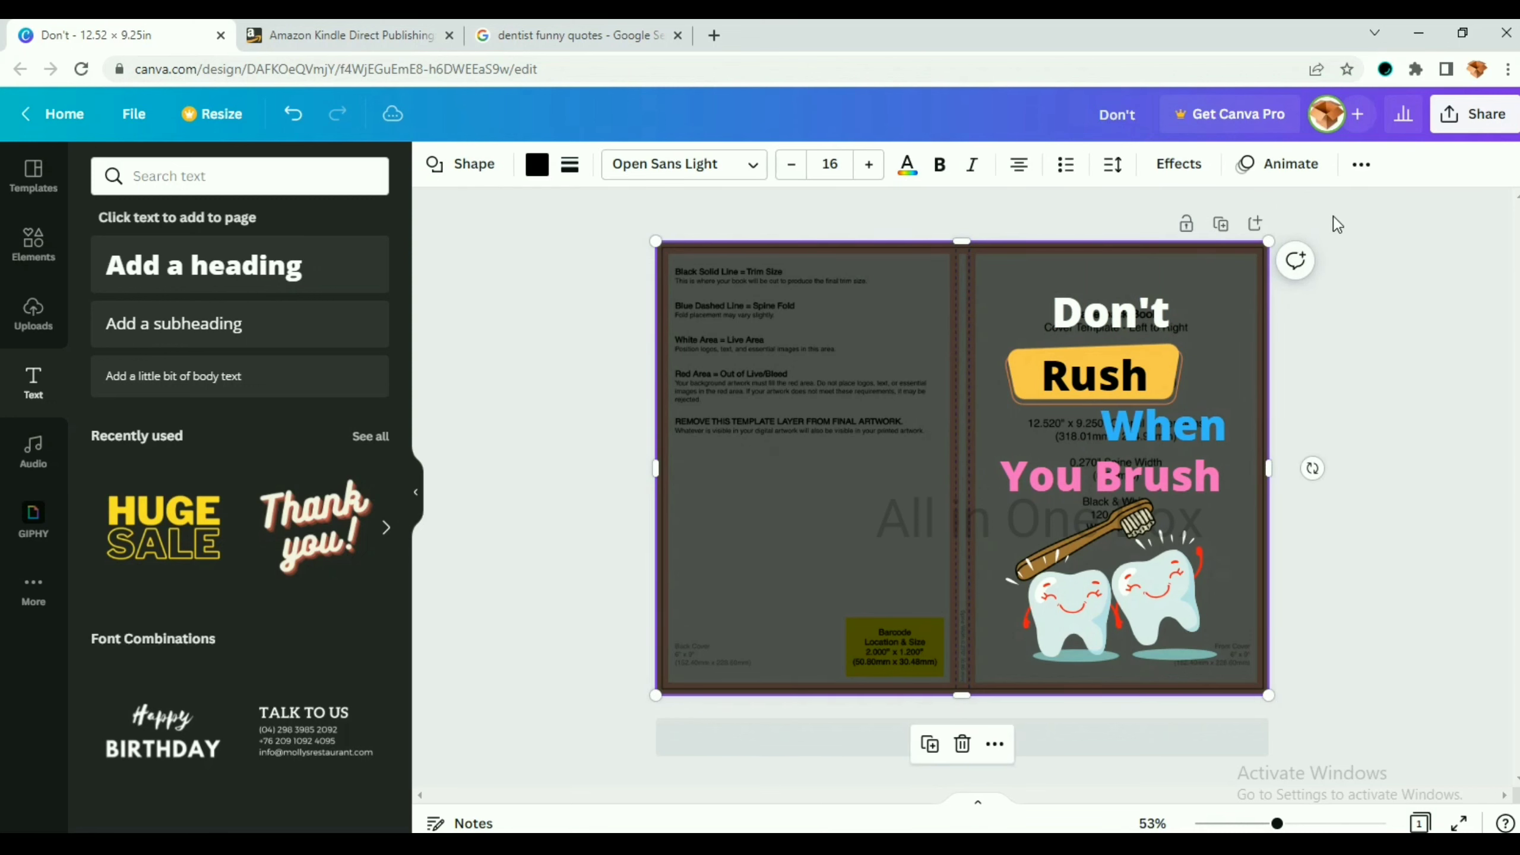
# - Raise the background rectangle's transparency value to the maximum so the black fill fully hides the cover template
pyautogui.click(1358, 169)
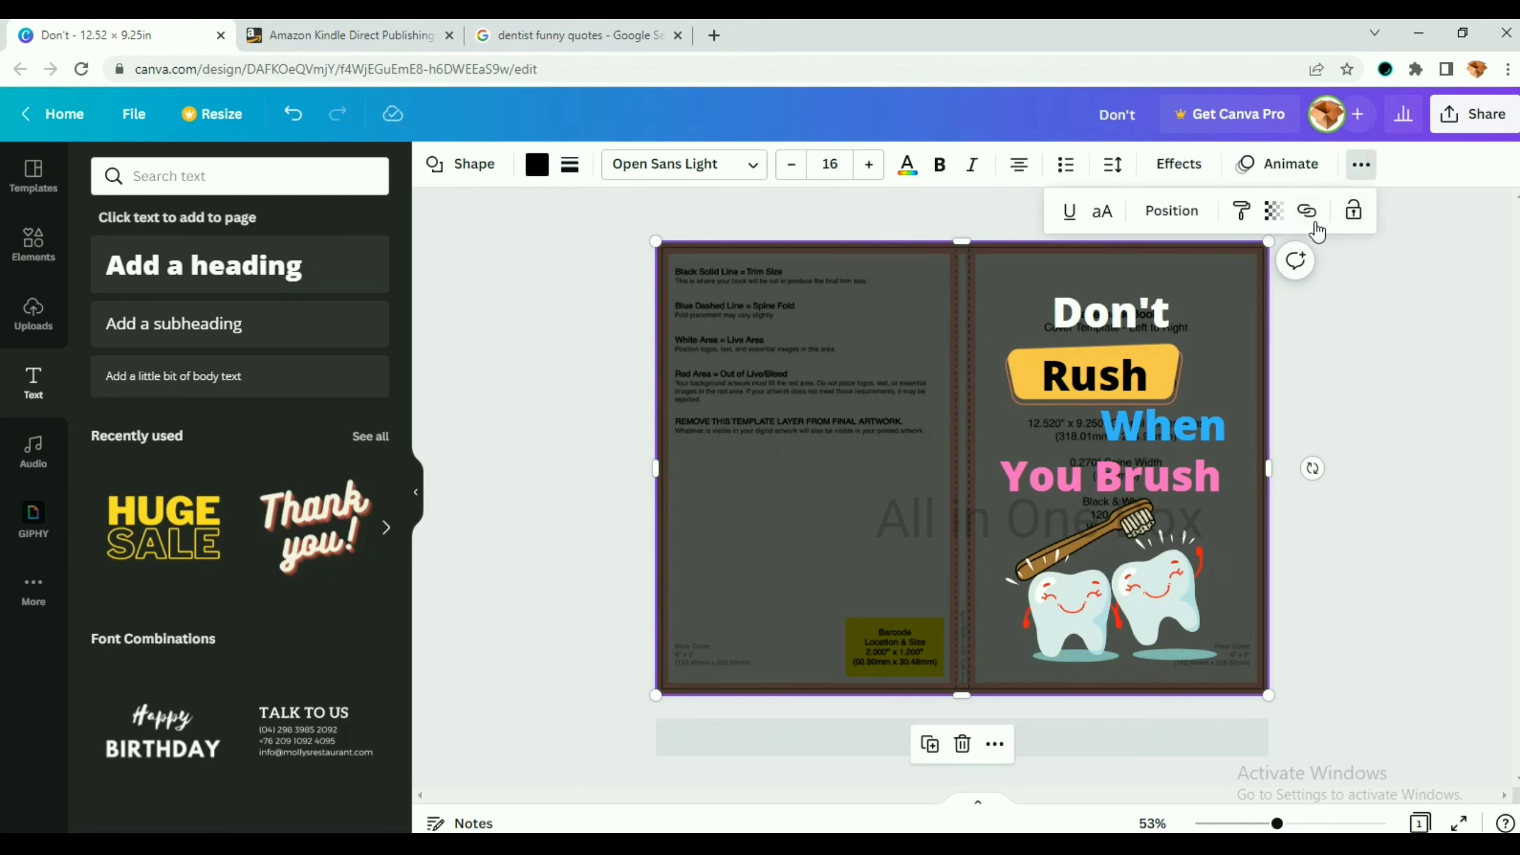
pyautogui.click(1270, 229)
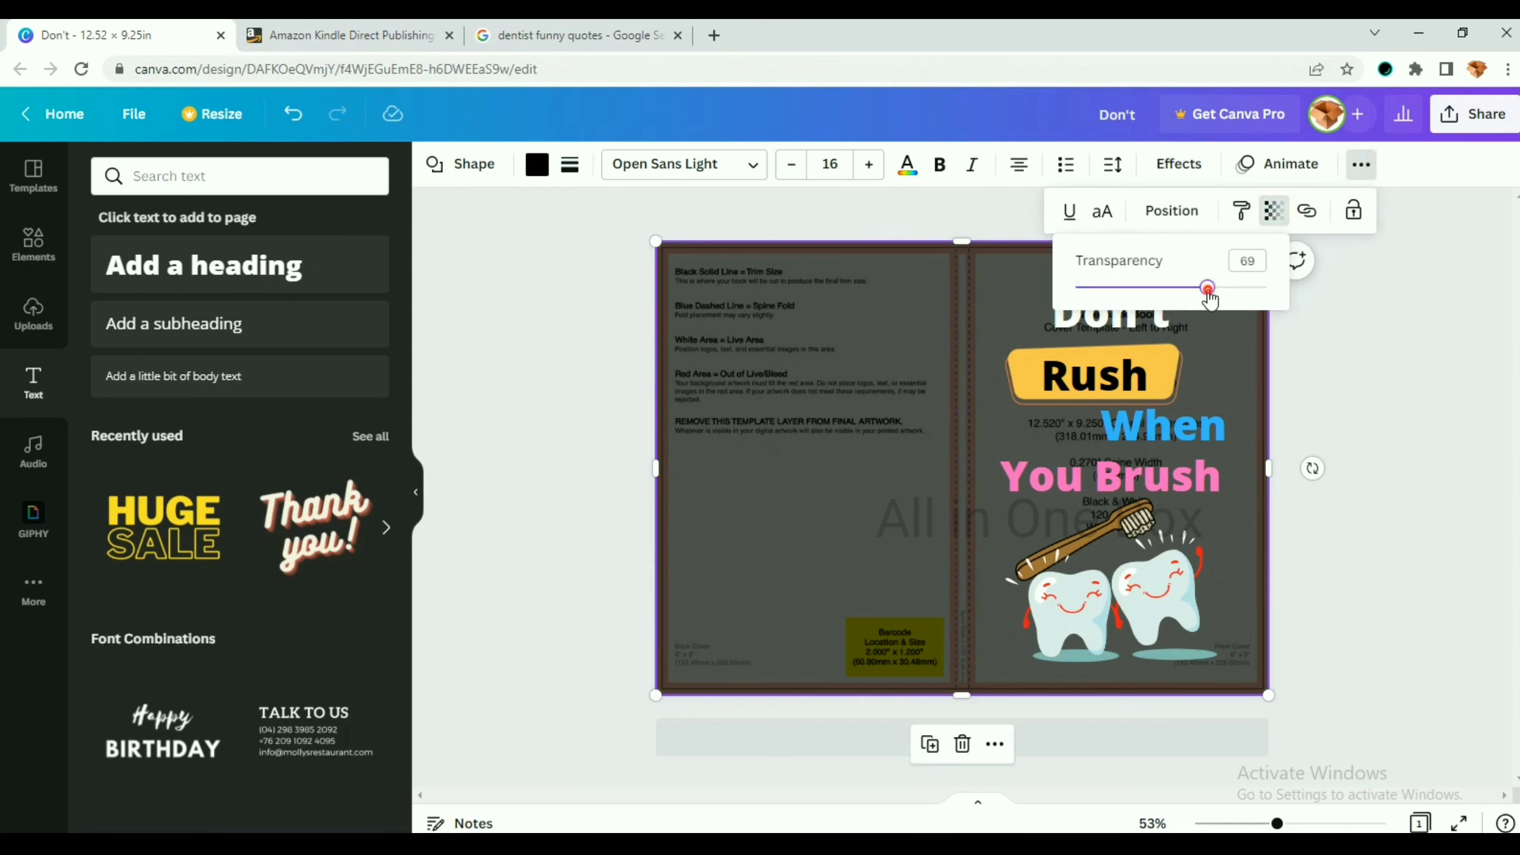
pyautogui.moveTo(1207, 287); pyautogui.dragTo(1306, 301)
pyautogui.click(1468, 374)
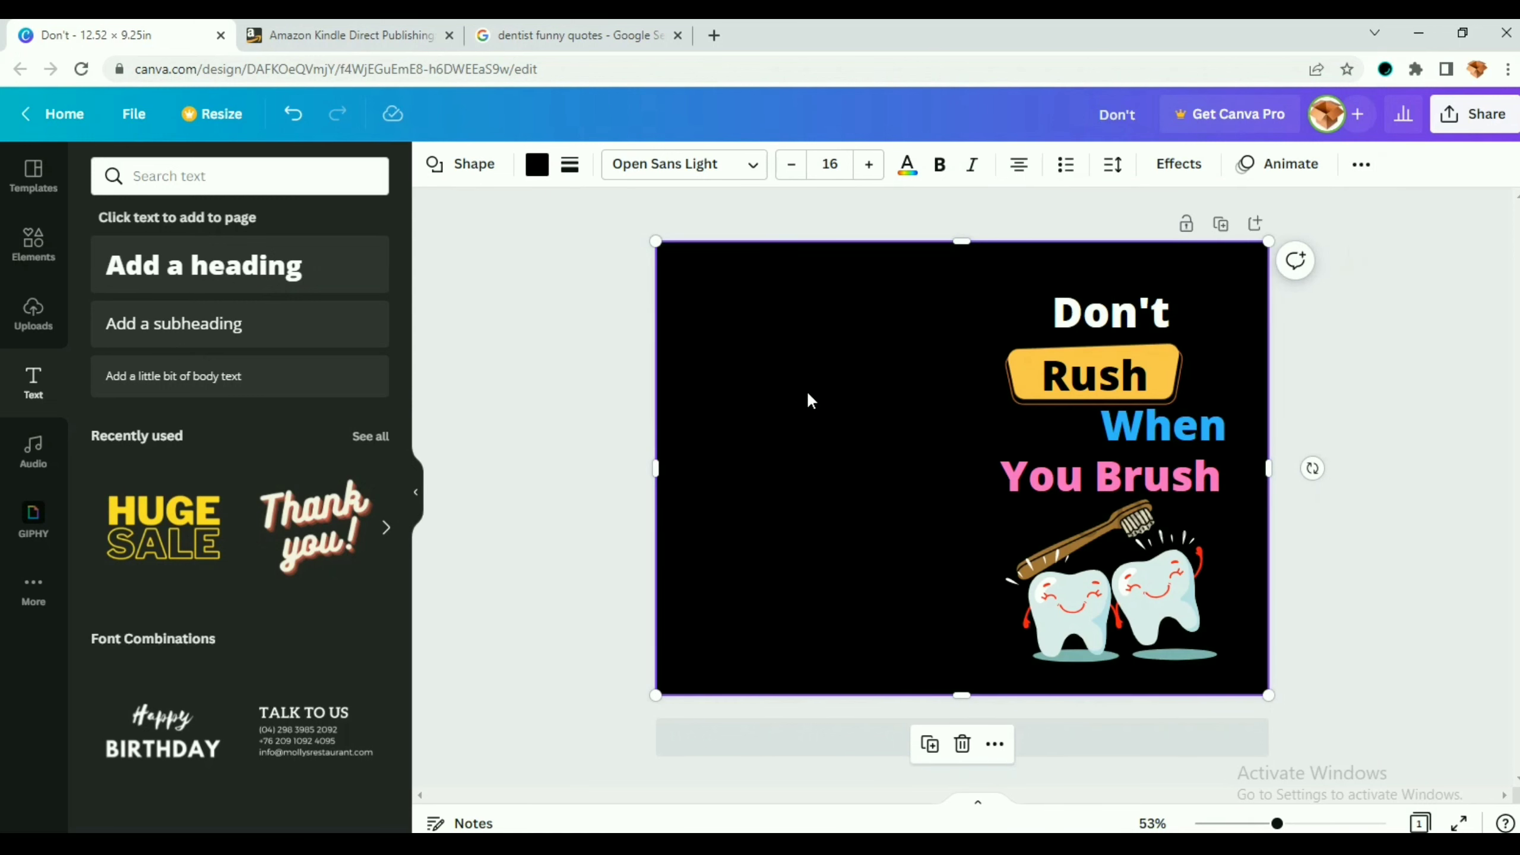
# - Lower the black background rectangle's transparency value to 40 to reveal the cover template underneath
pyautogui.click(1360, 166)
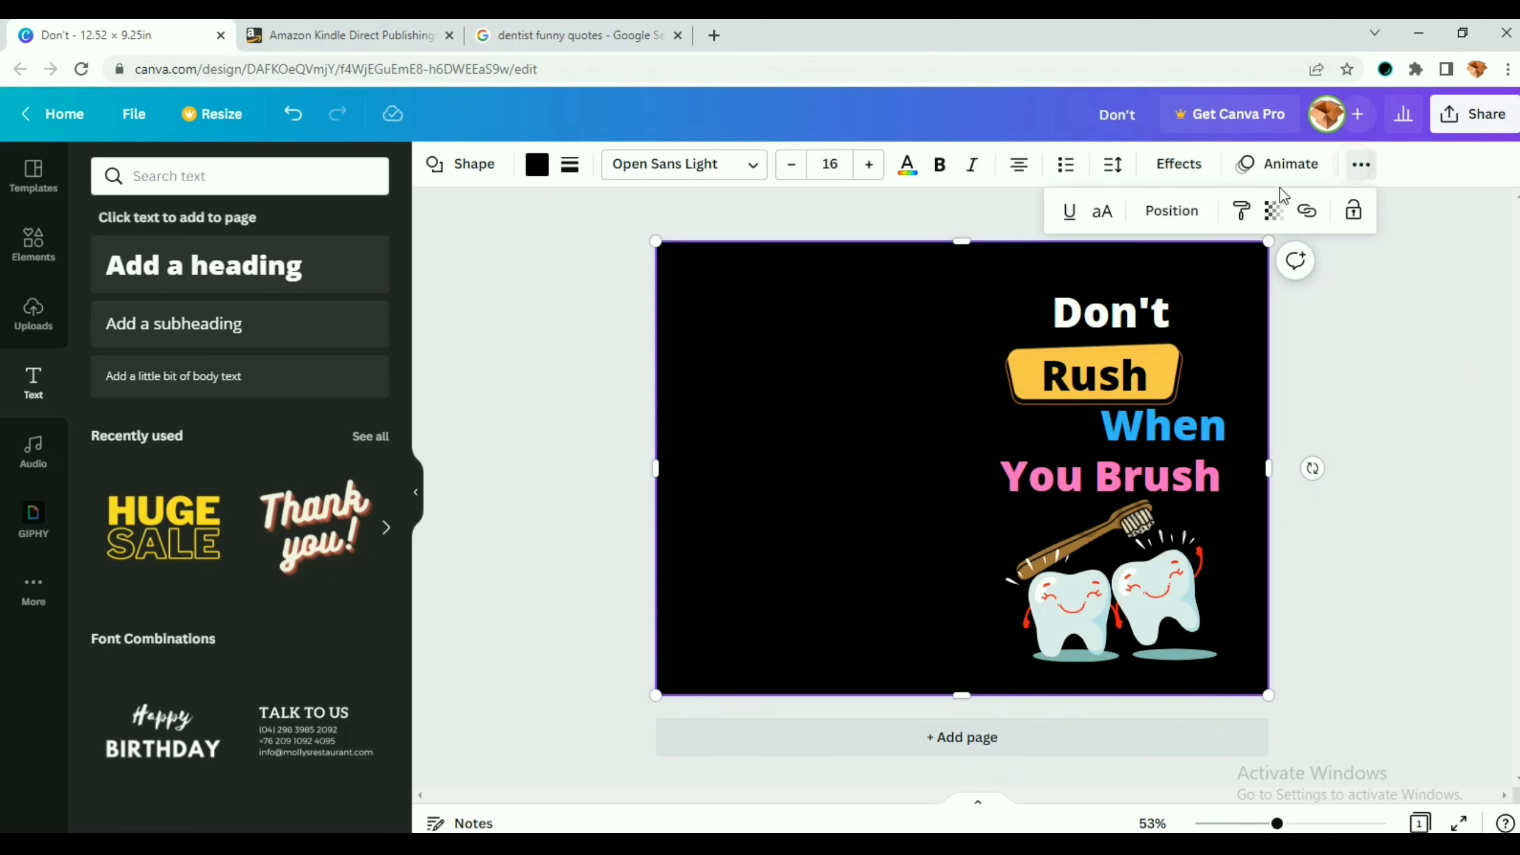
pyautogui.click(1273, 211)
pyautogui.moveTo(1264, 288); pyautogui.dragTo(1150, 293)
pyautogui.click(1160, 512)
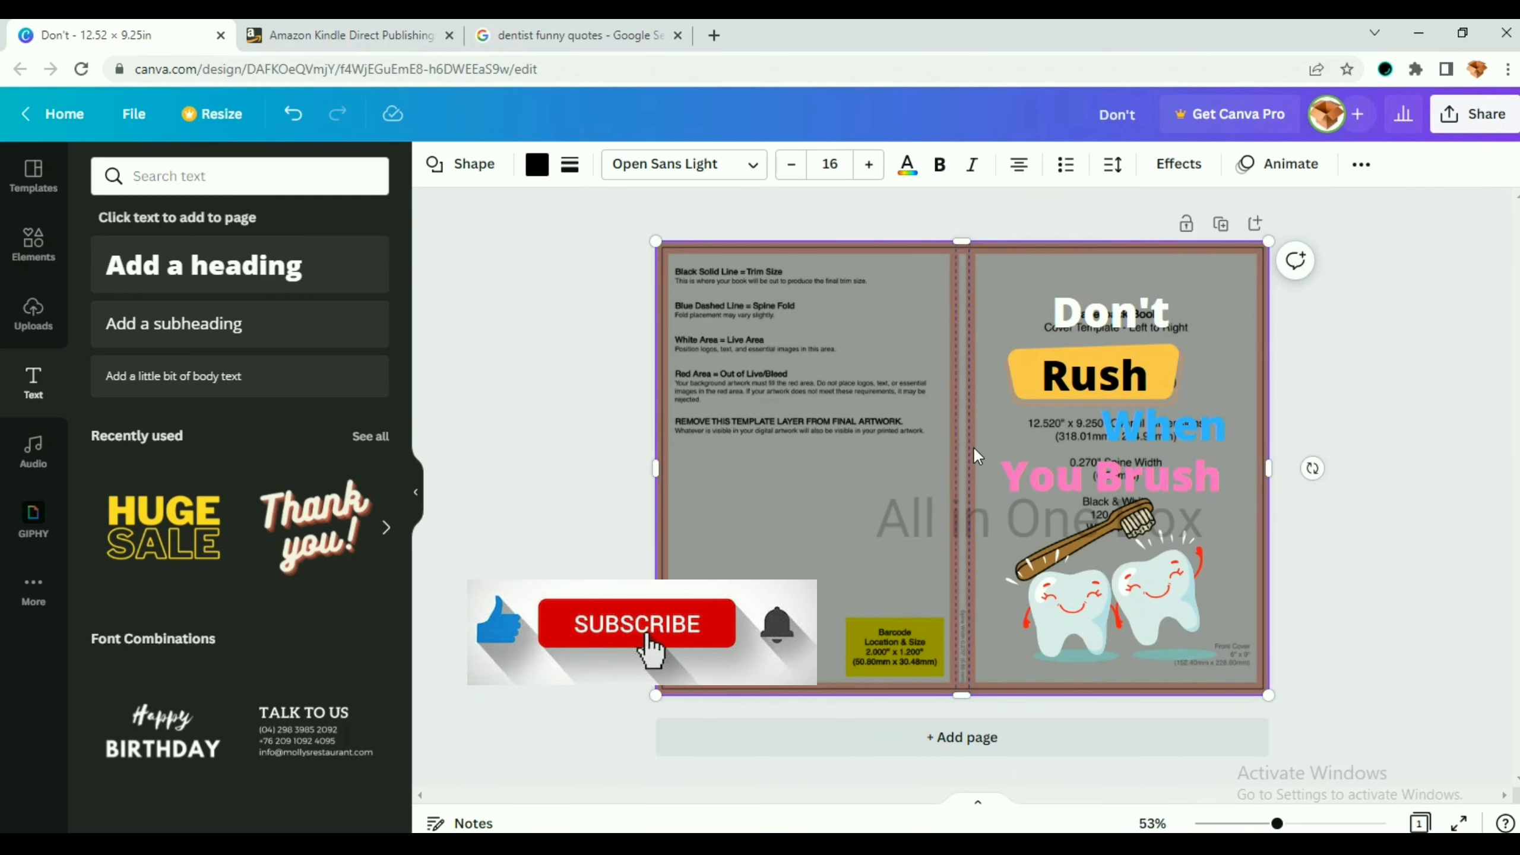
# - Return the background rectangle to full opacity, check the cover against the quote image in the Google results, and deselect the rectangle
pyautogui.click(1360, 165)
pyautogui.click(1273, 211)
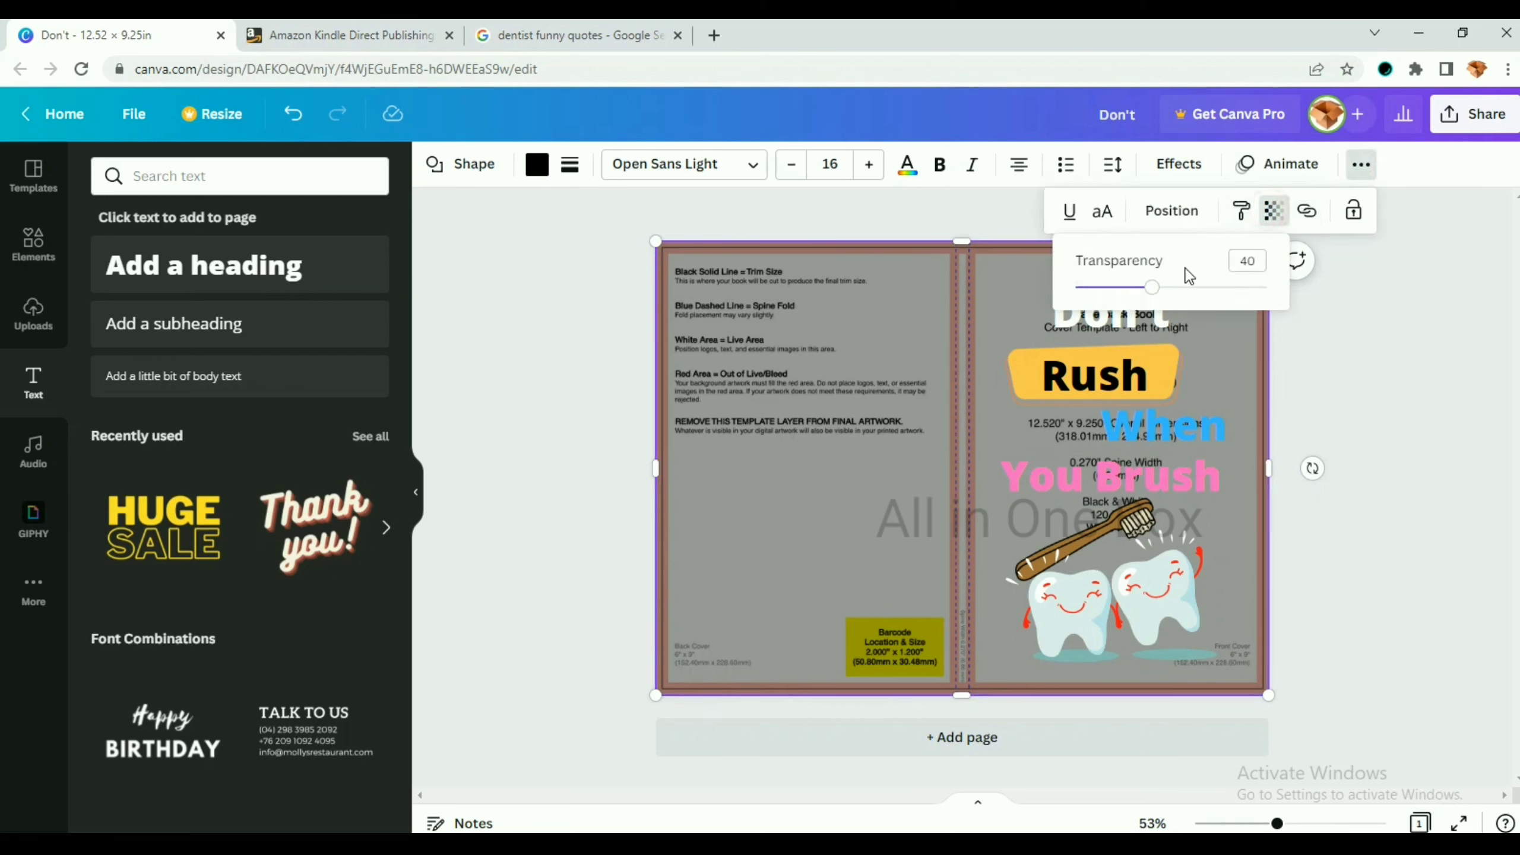
pyautogui.moveTo(1151, 287); pyautogui.dragTo(1263, 288)
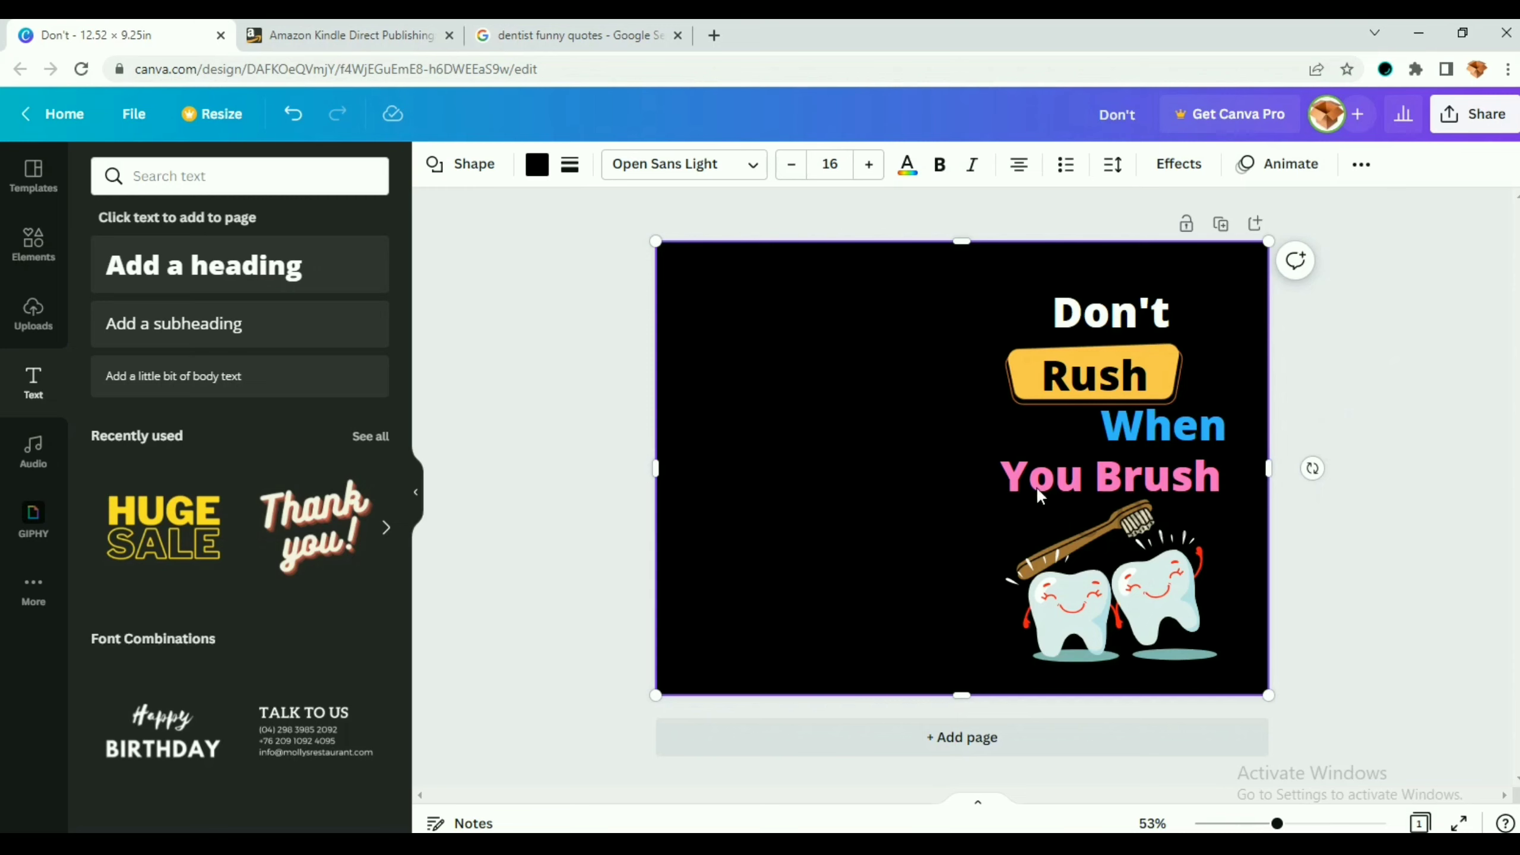
pyautogui.click(577, 37)
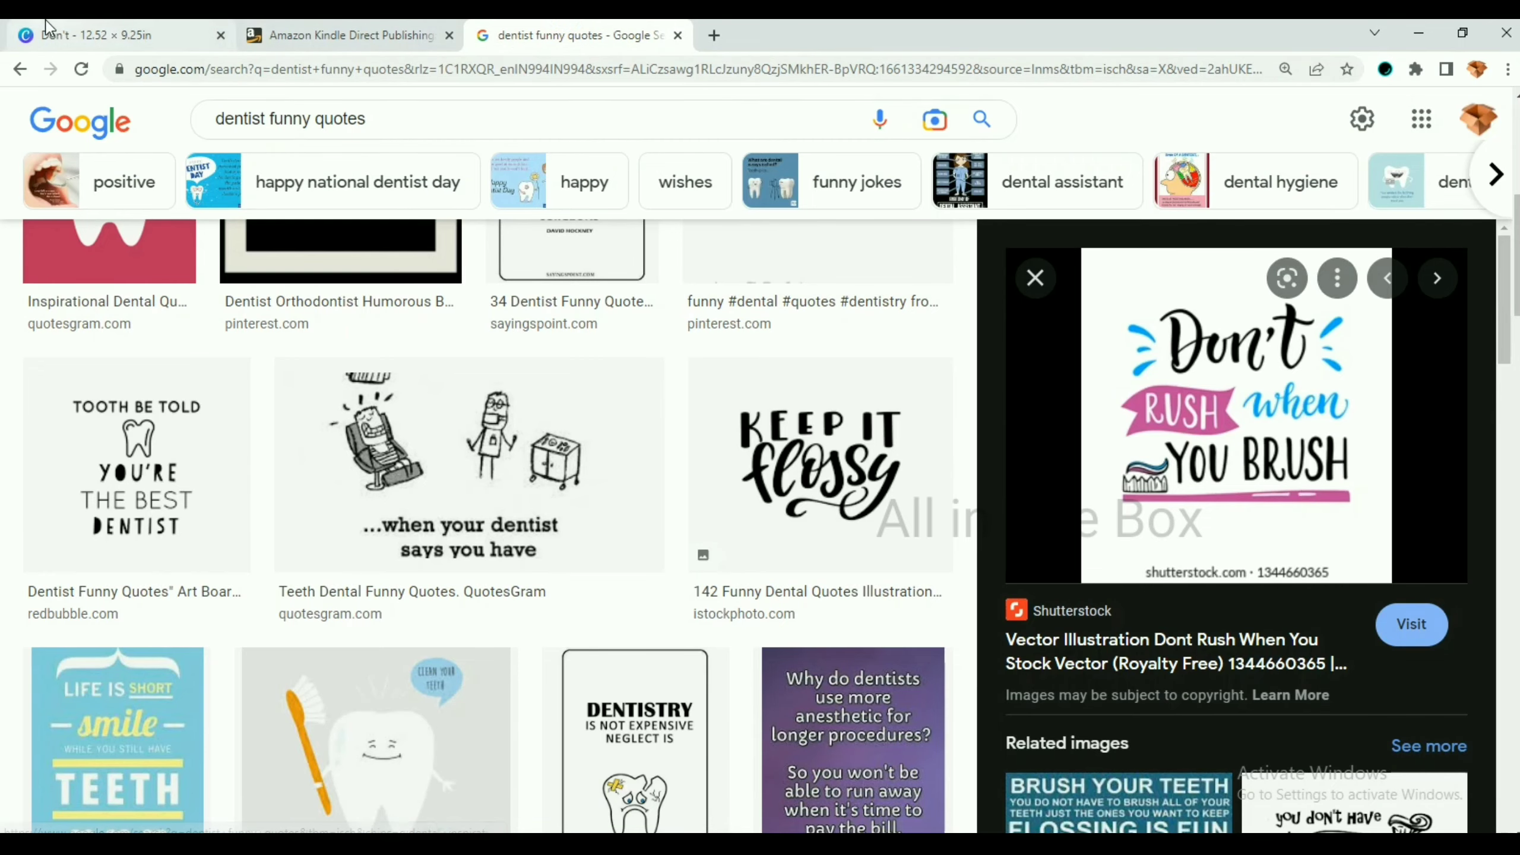
pyautogui.click(120, 35)
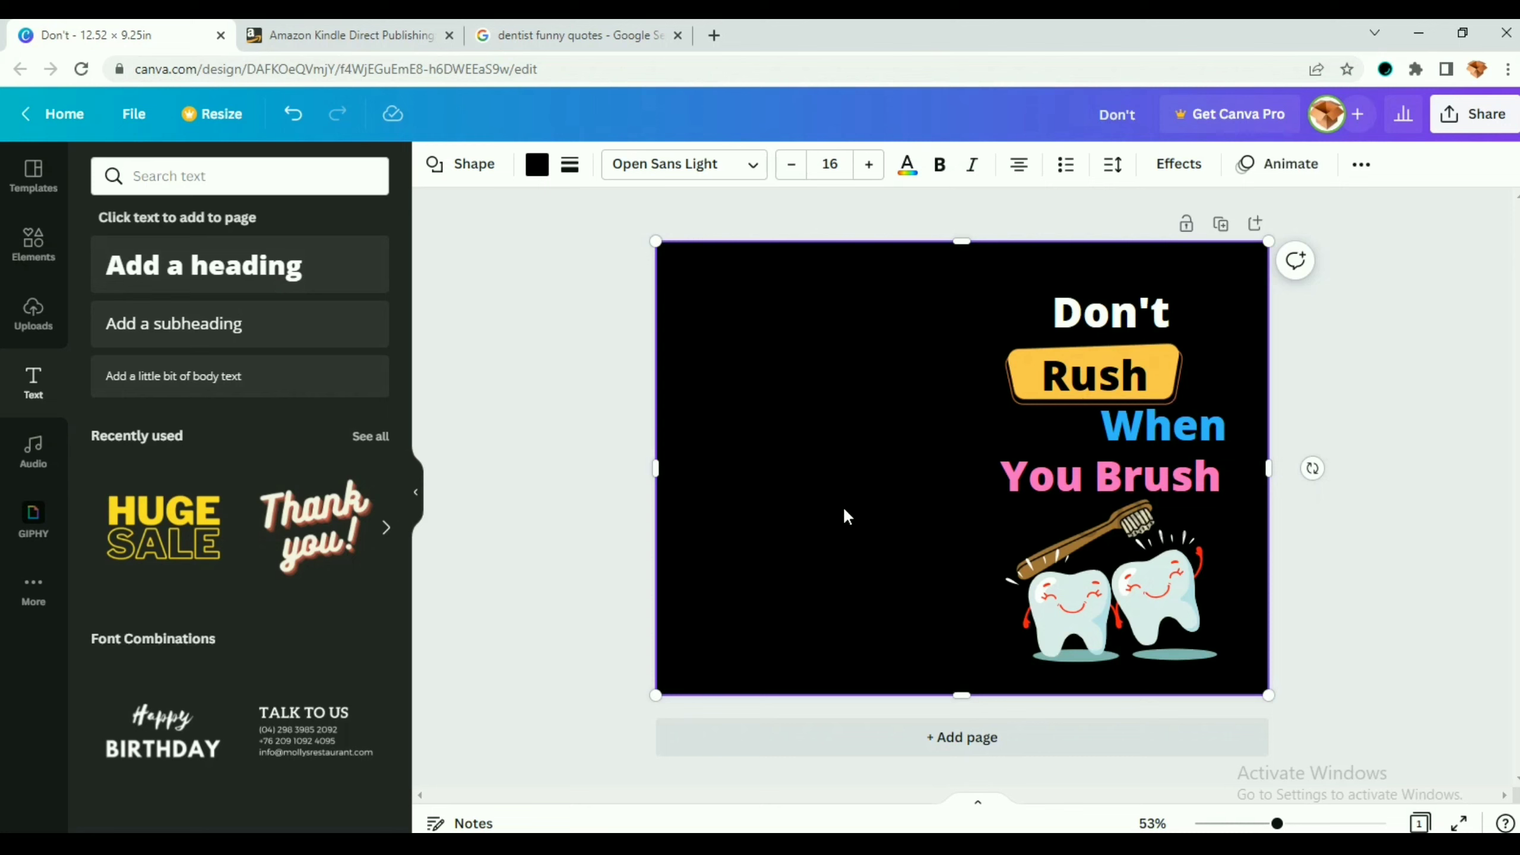
pyautogui.click(491, 379)
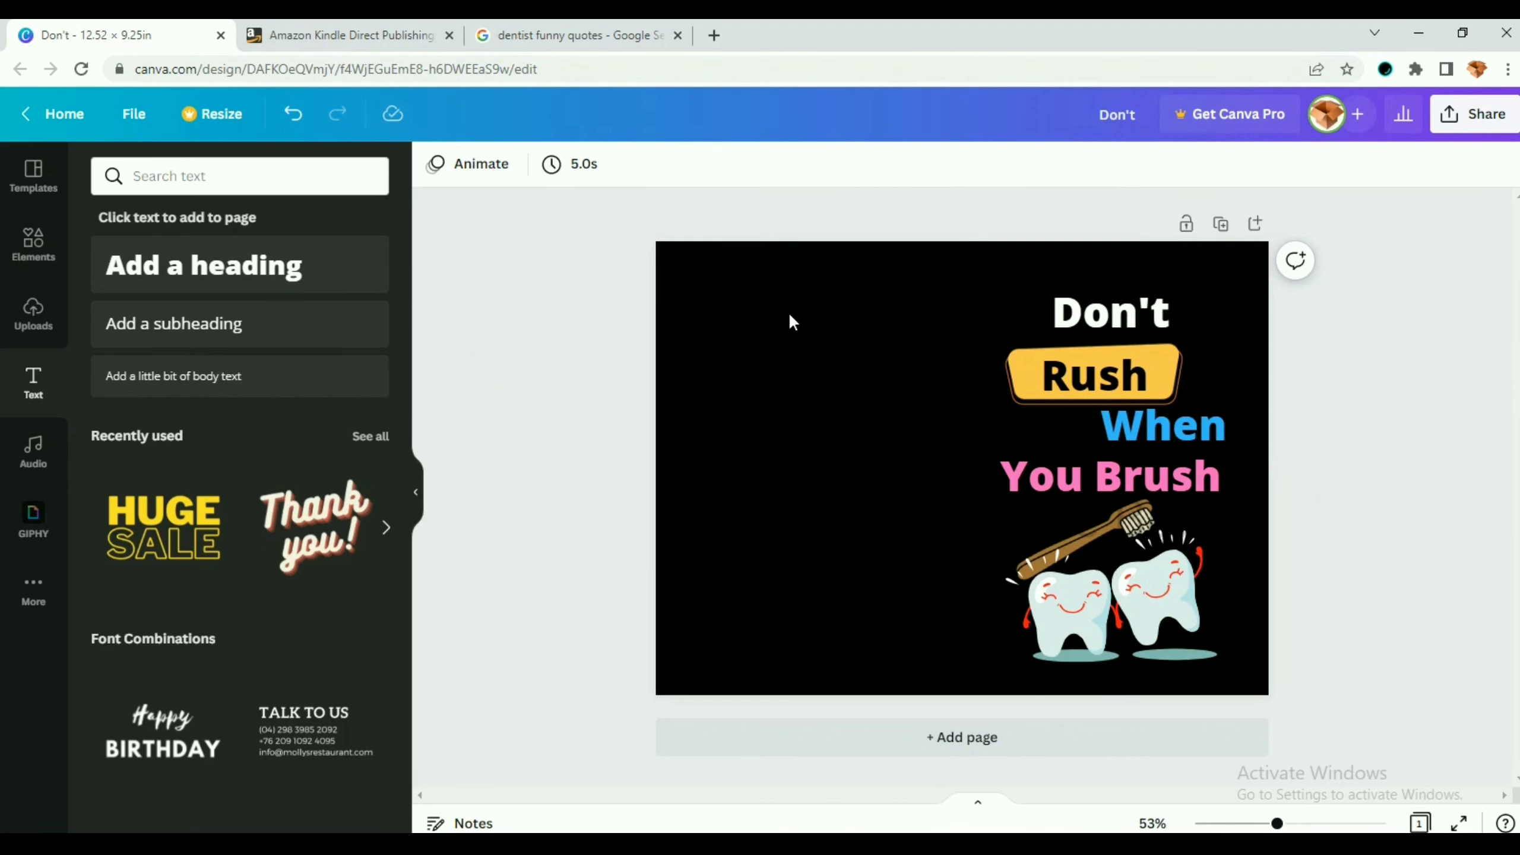
# - Download the finished cover design as a PDF Print file
pyautogui.click(1449, 120)
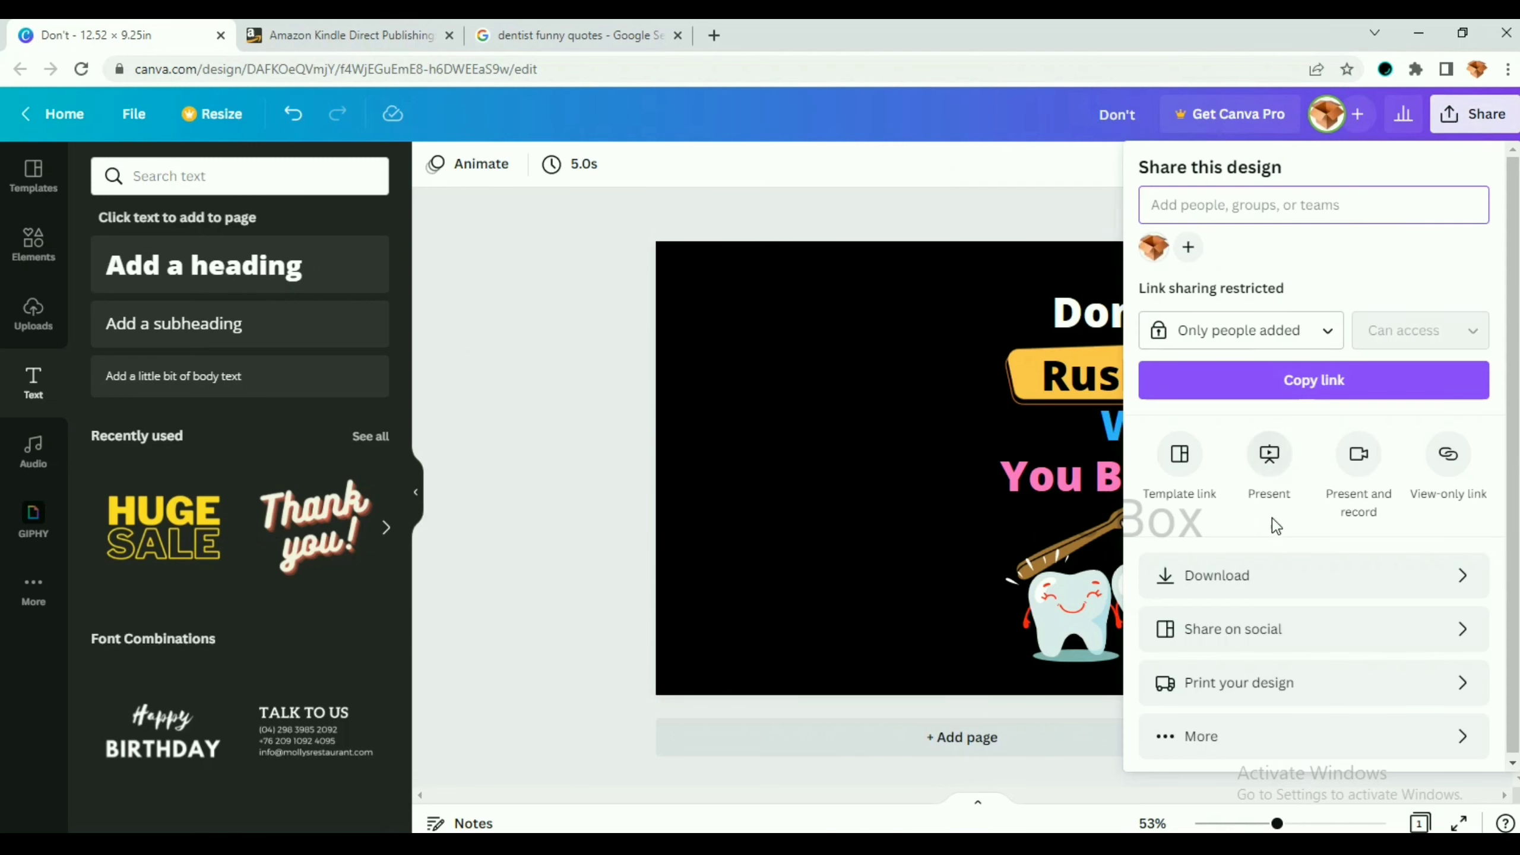
pyautogui.click(1324, 578)
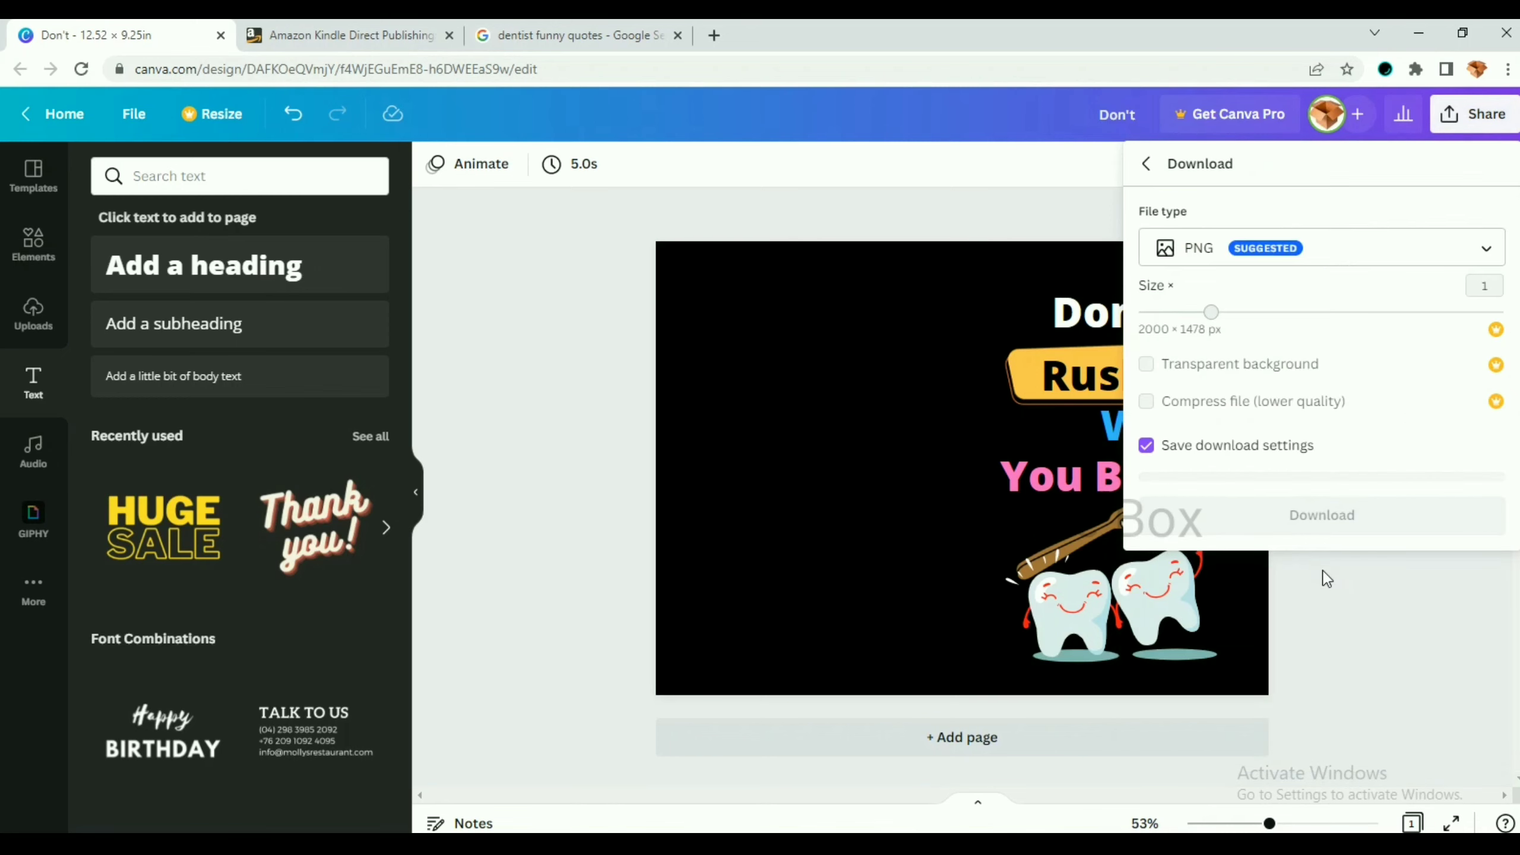
pyautogui.click(1393, 248)
pyautogui.click(1393, 248)
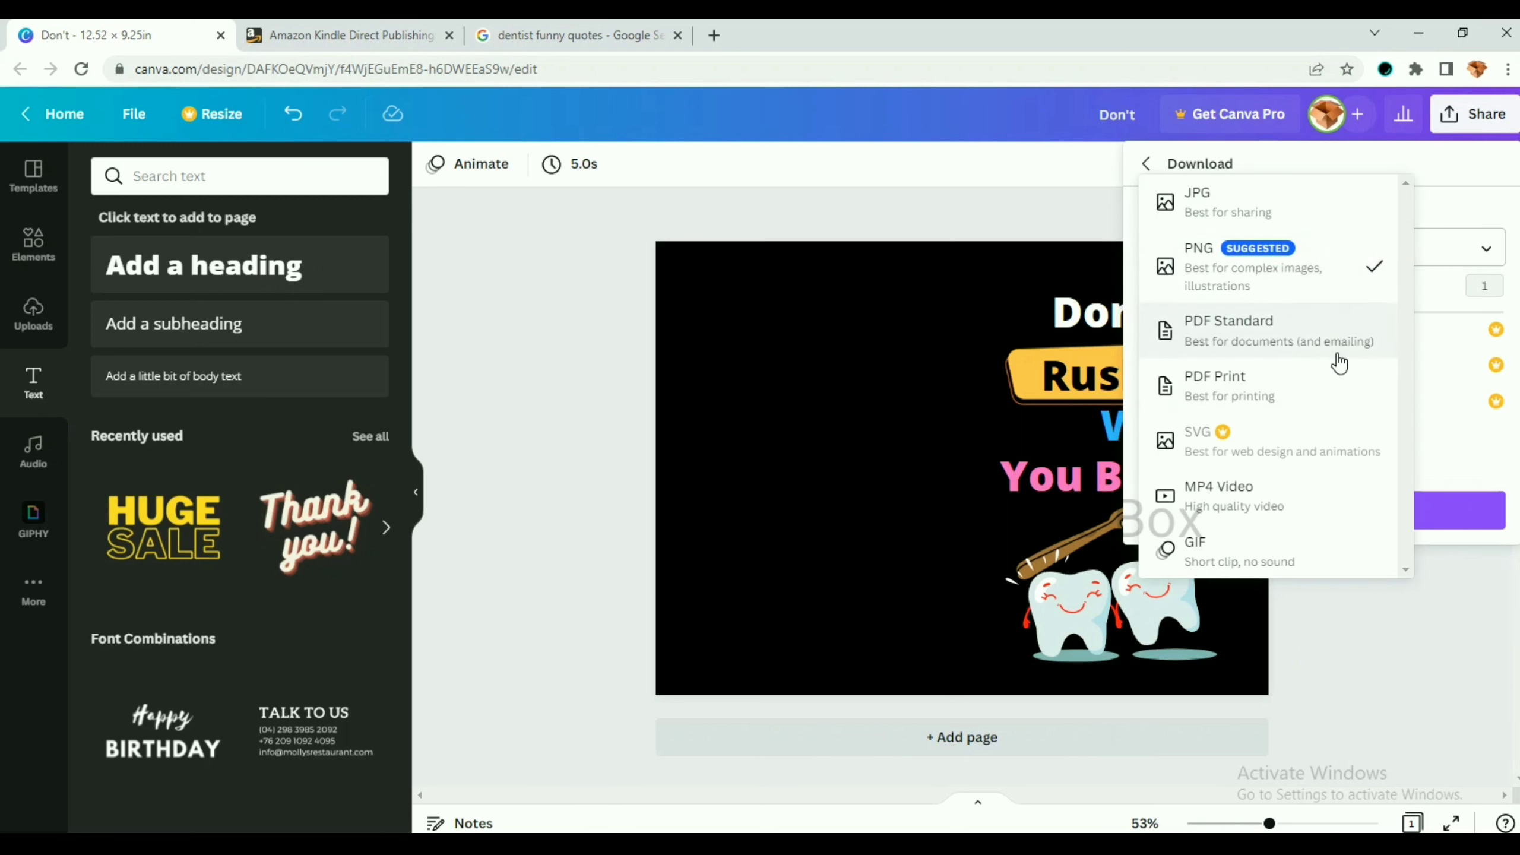
pyautogui.click(1290, 392)
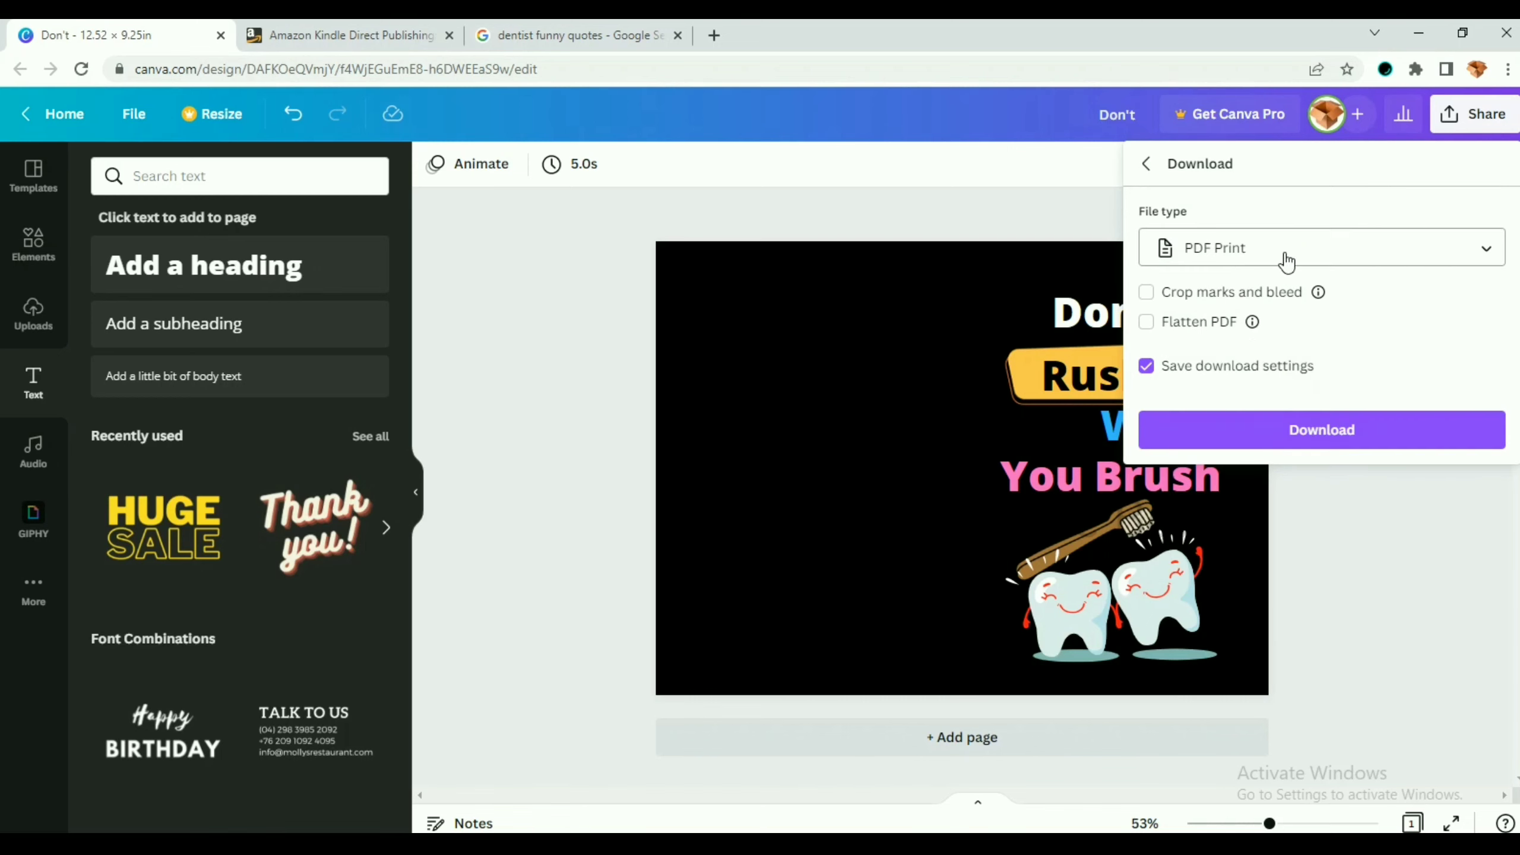
pyautogui.click(1243, 443)
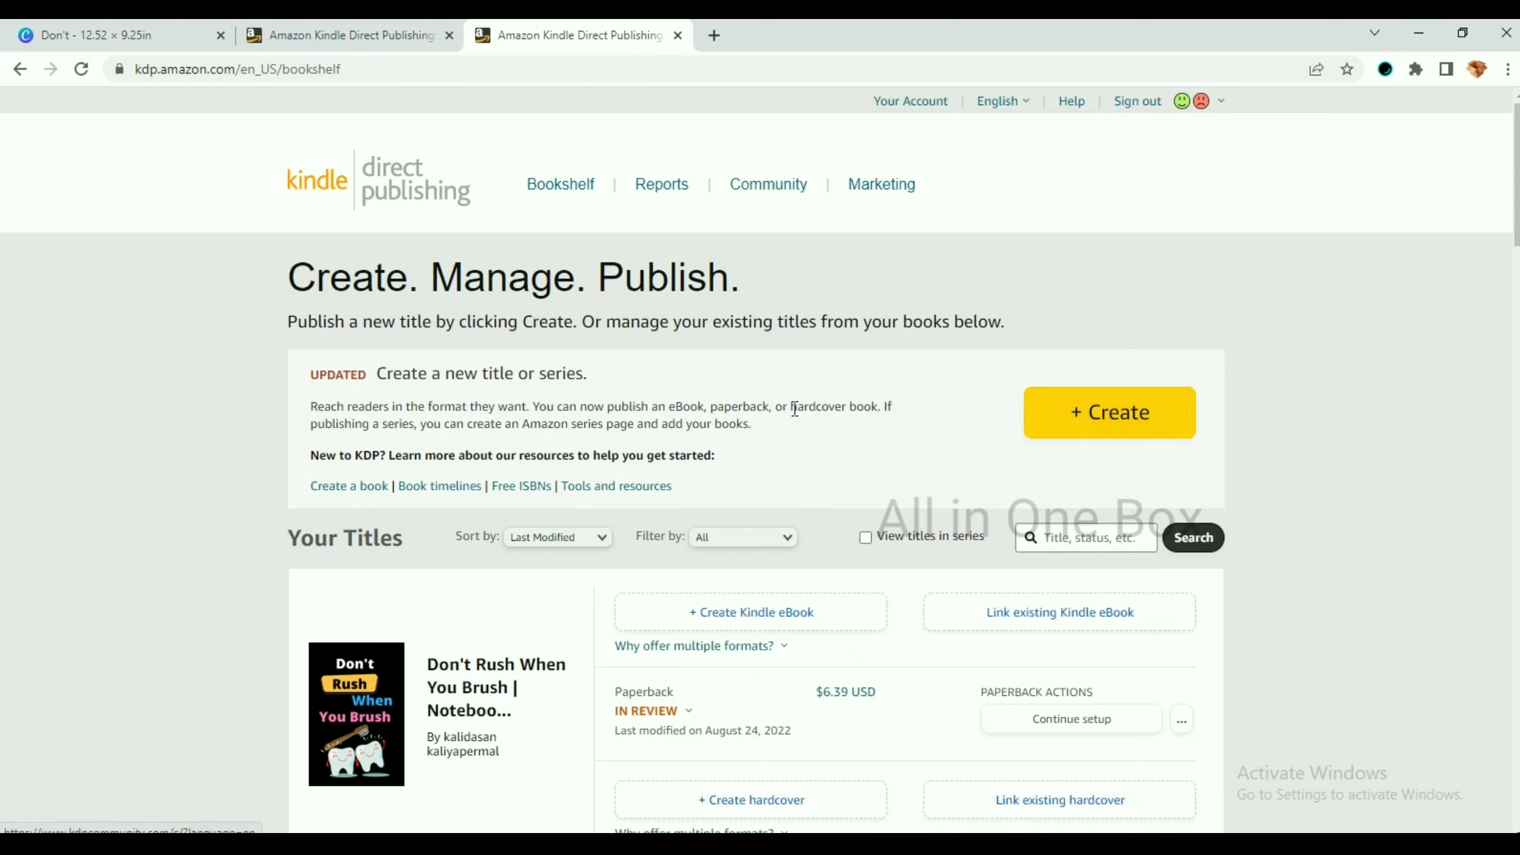
# - Open the KDP title creation page from the bookshelf in a new browser tab and start a new paperback
pyautogui.rightClick(1082, 428)
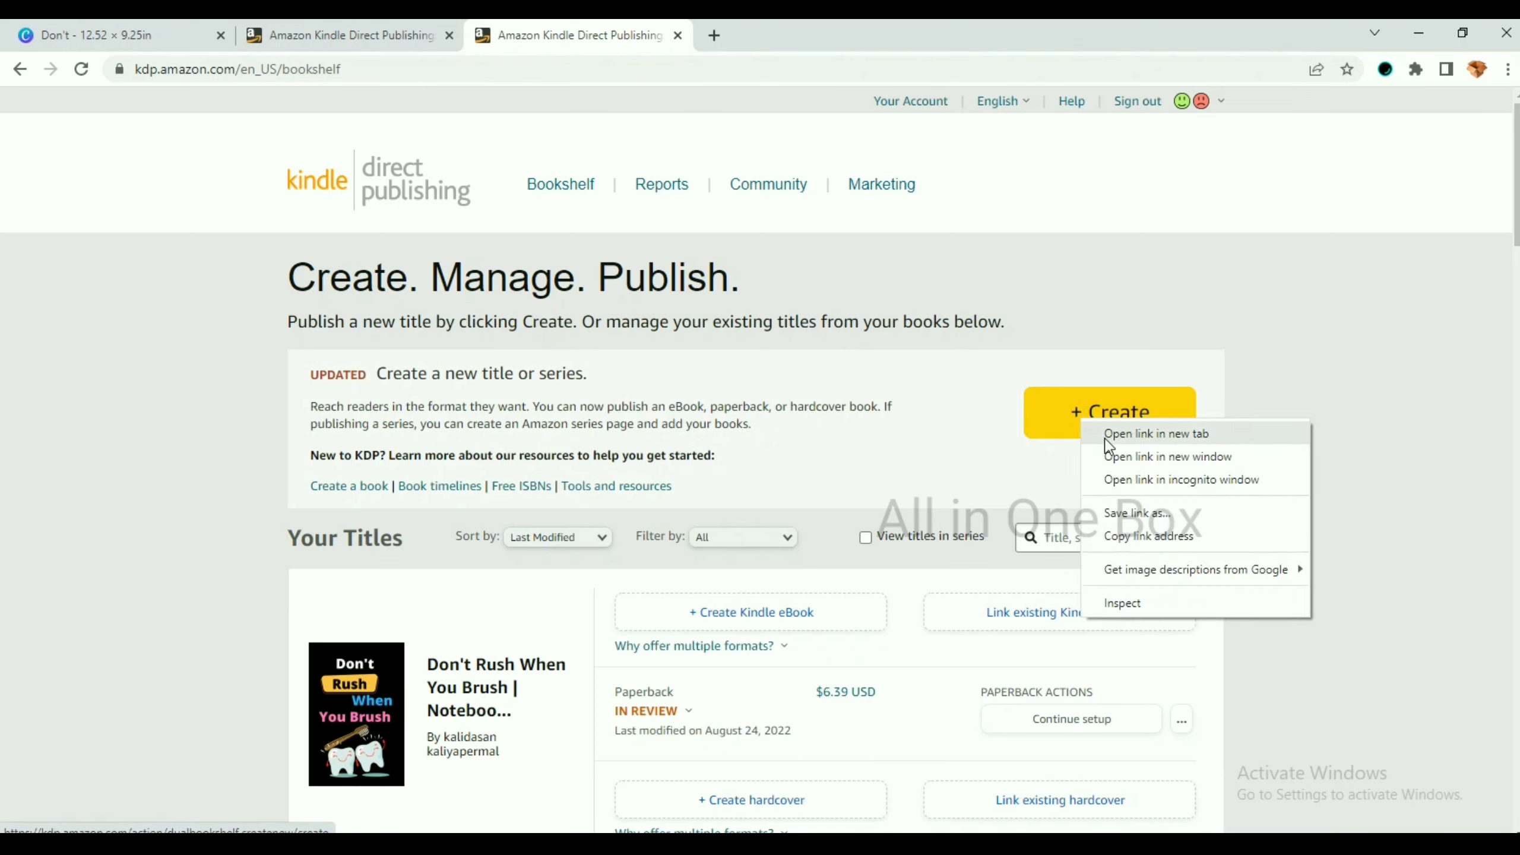
pyautogui.click(1119, 437)
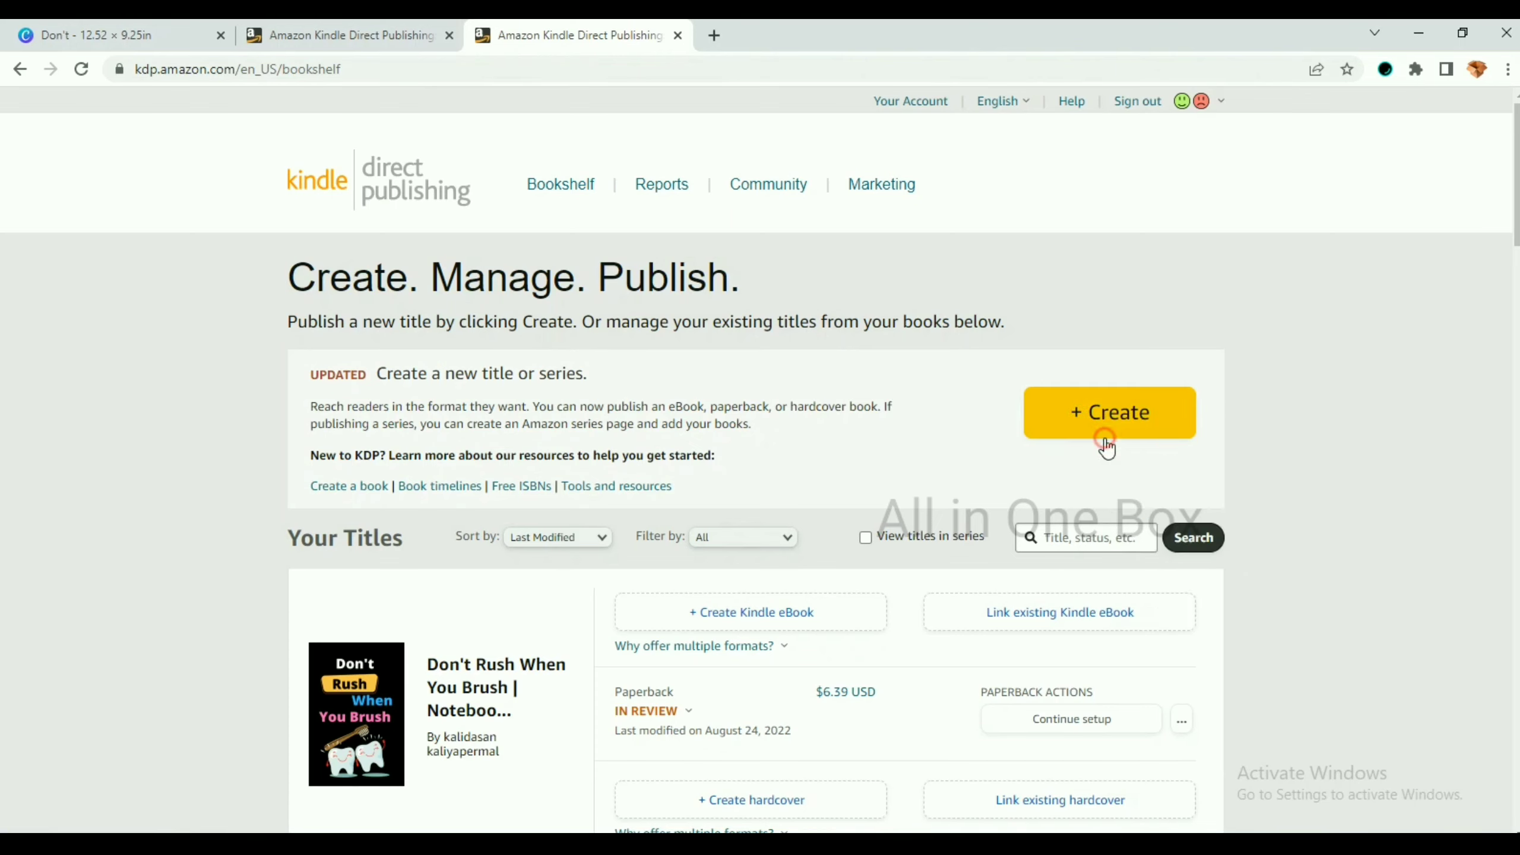
pyautogui.click(820, 30)
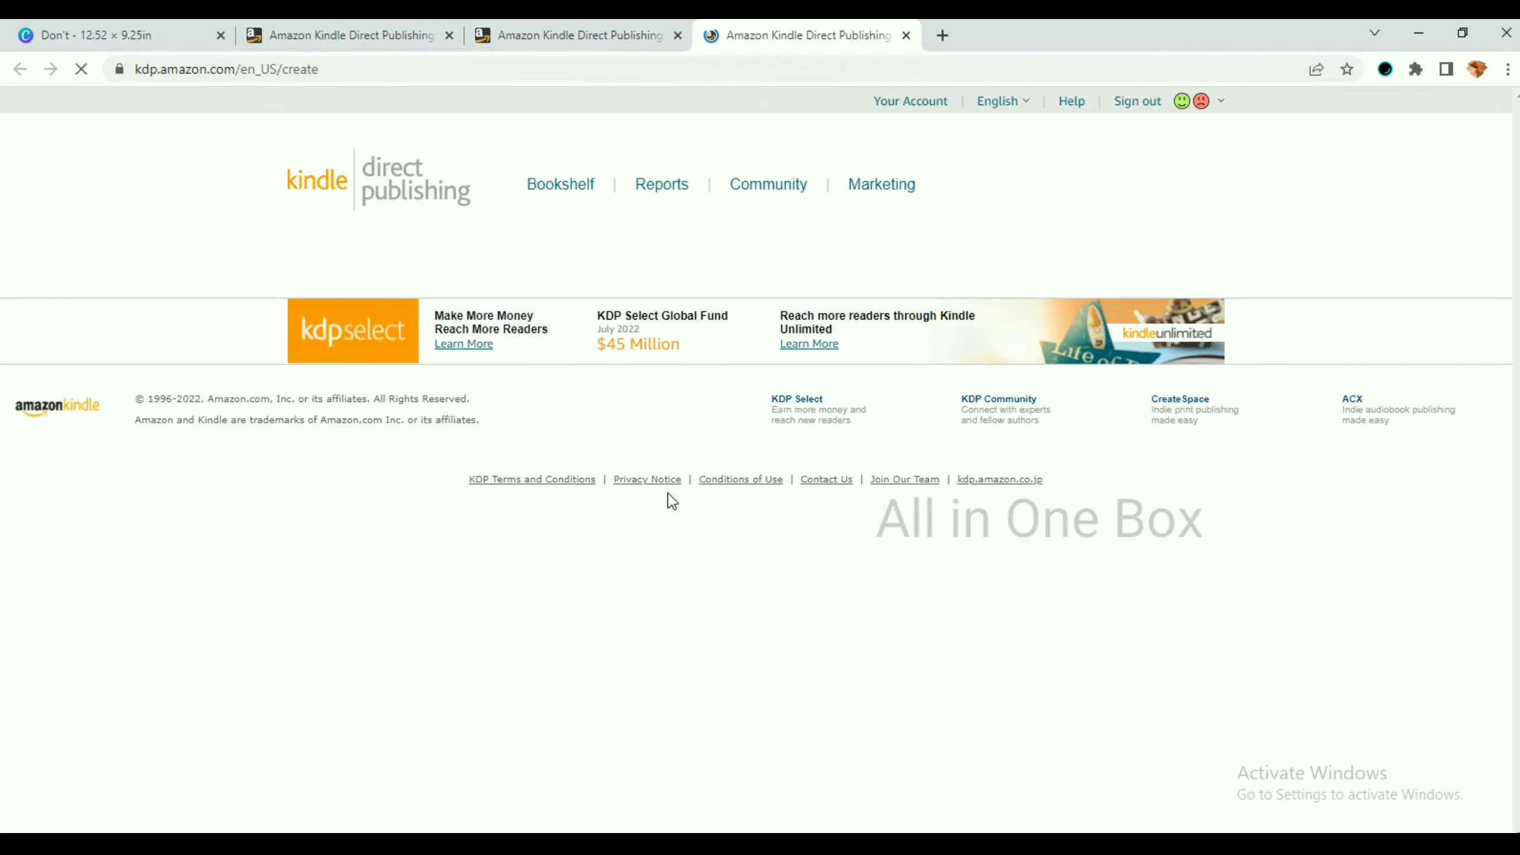
pyautogui.scroll(-1, 768, 459)
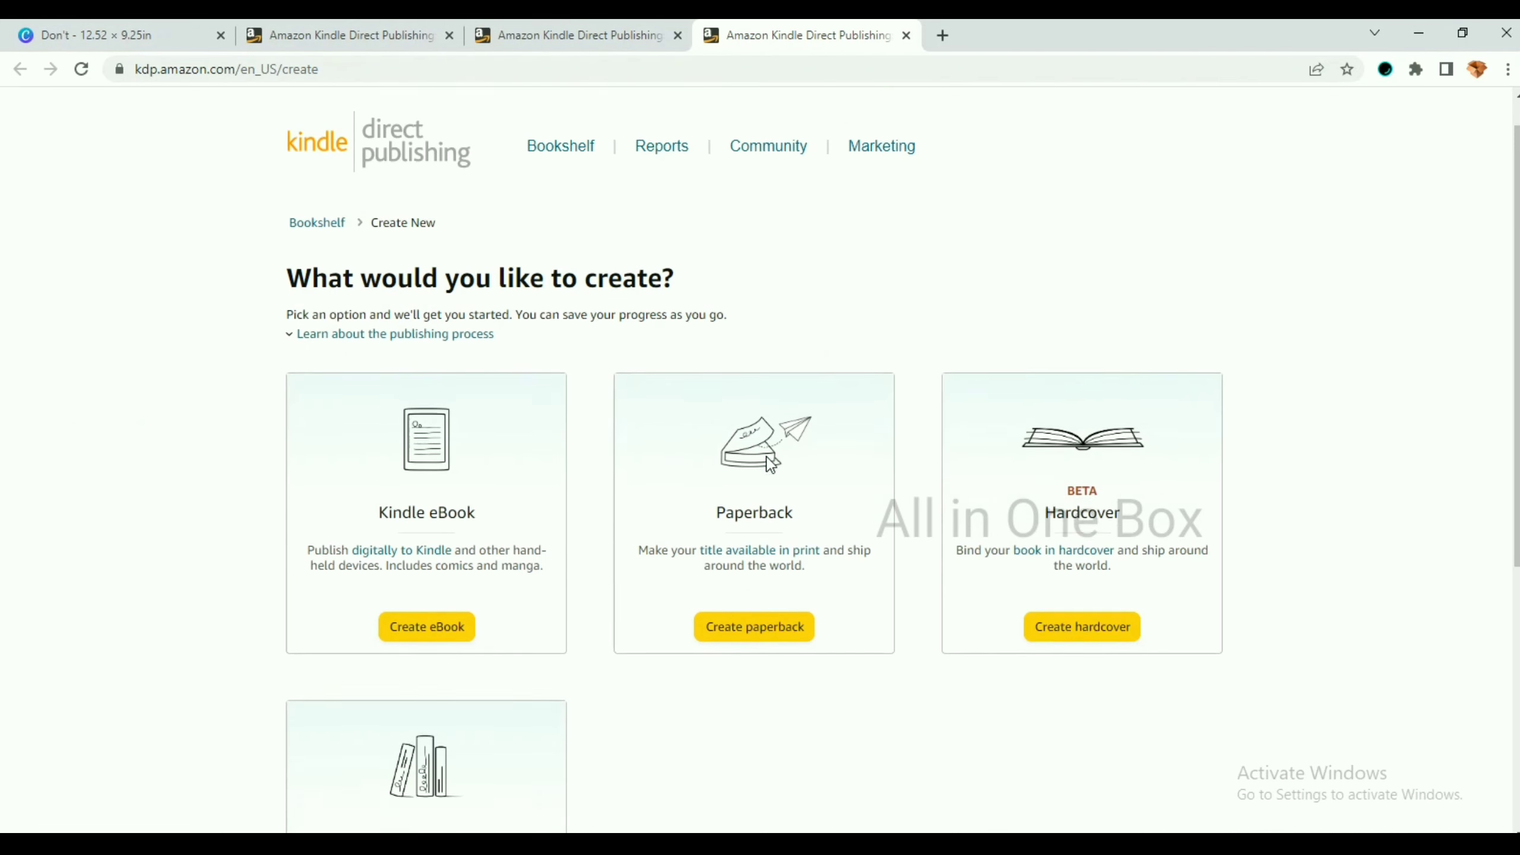
pyautogui.scroll(-2, 770, 464)
pyautogui.click(771, 479)
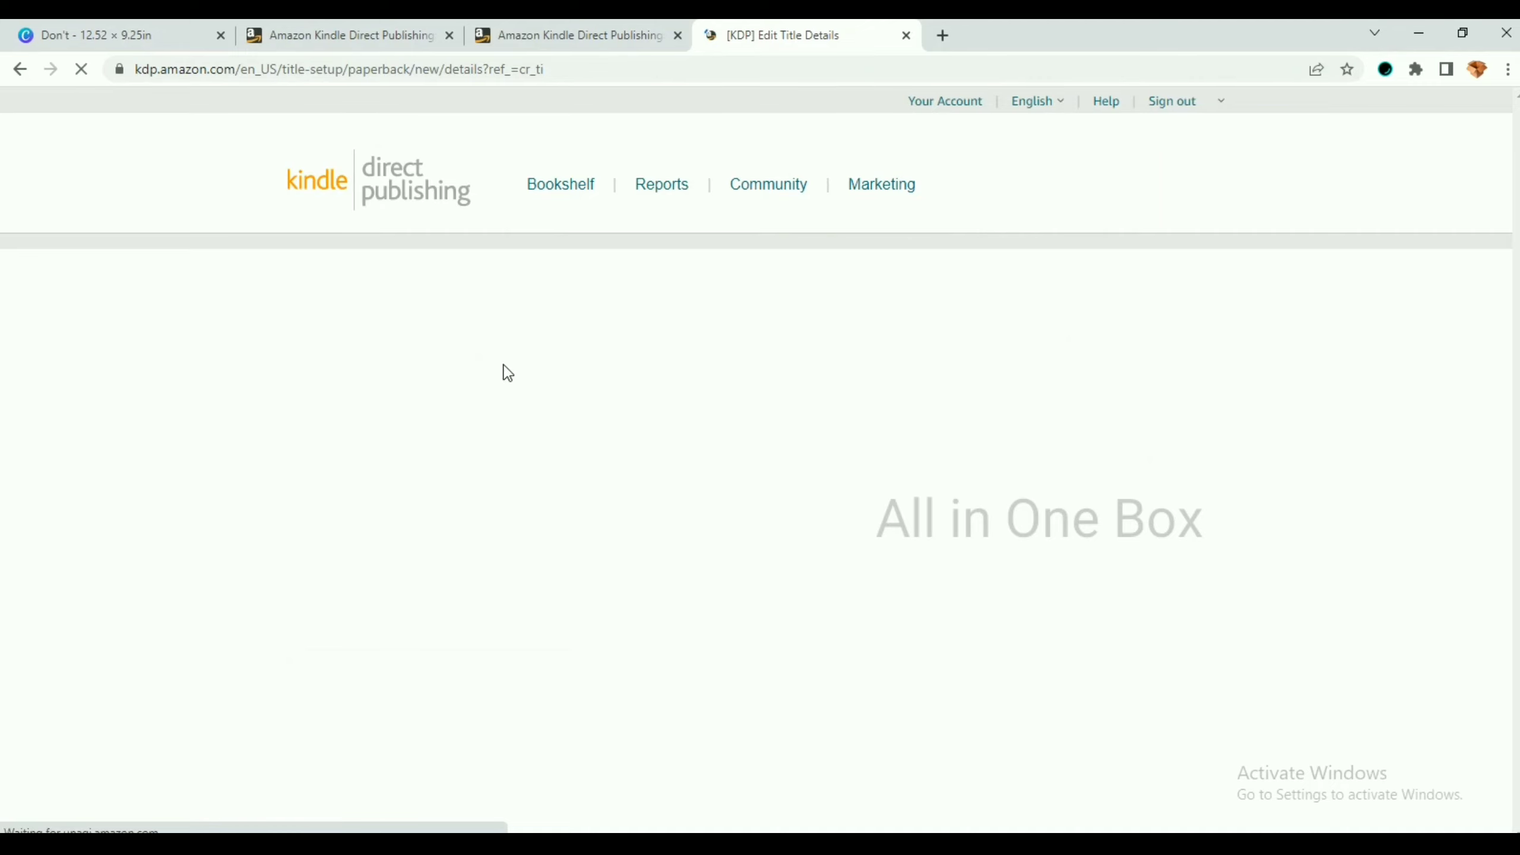
# - Fill in the book title "Don't Rush When You Brush | Notebook Journal |", copied from the Notepad notes
pyautogui.scroll(-5, 575, 383)
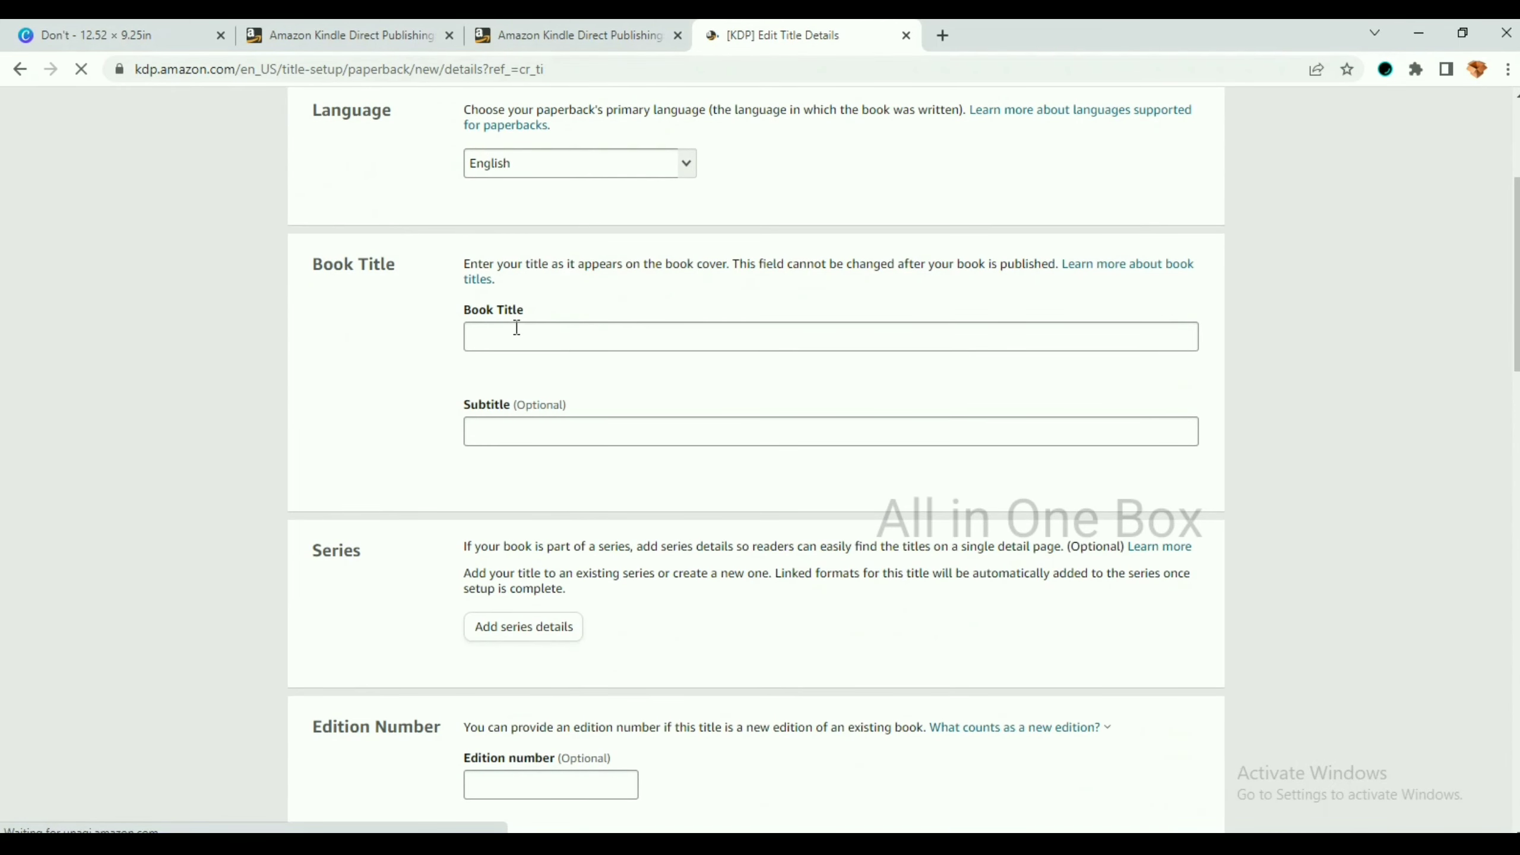
pyautogui.click(568, 333)
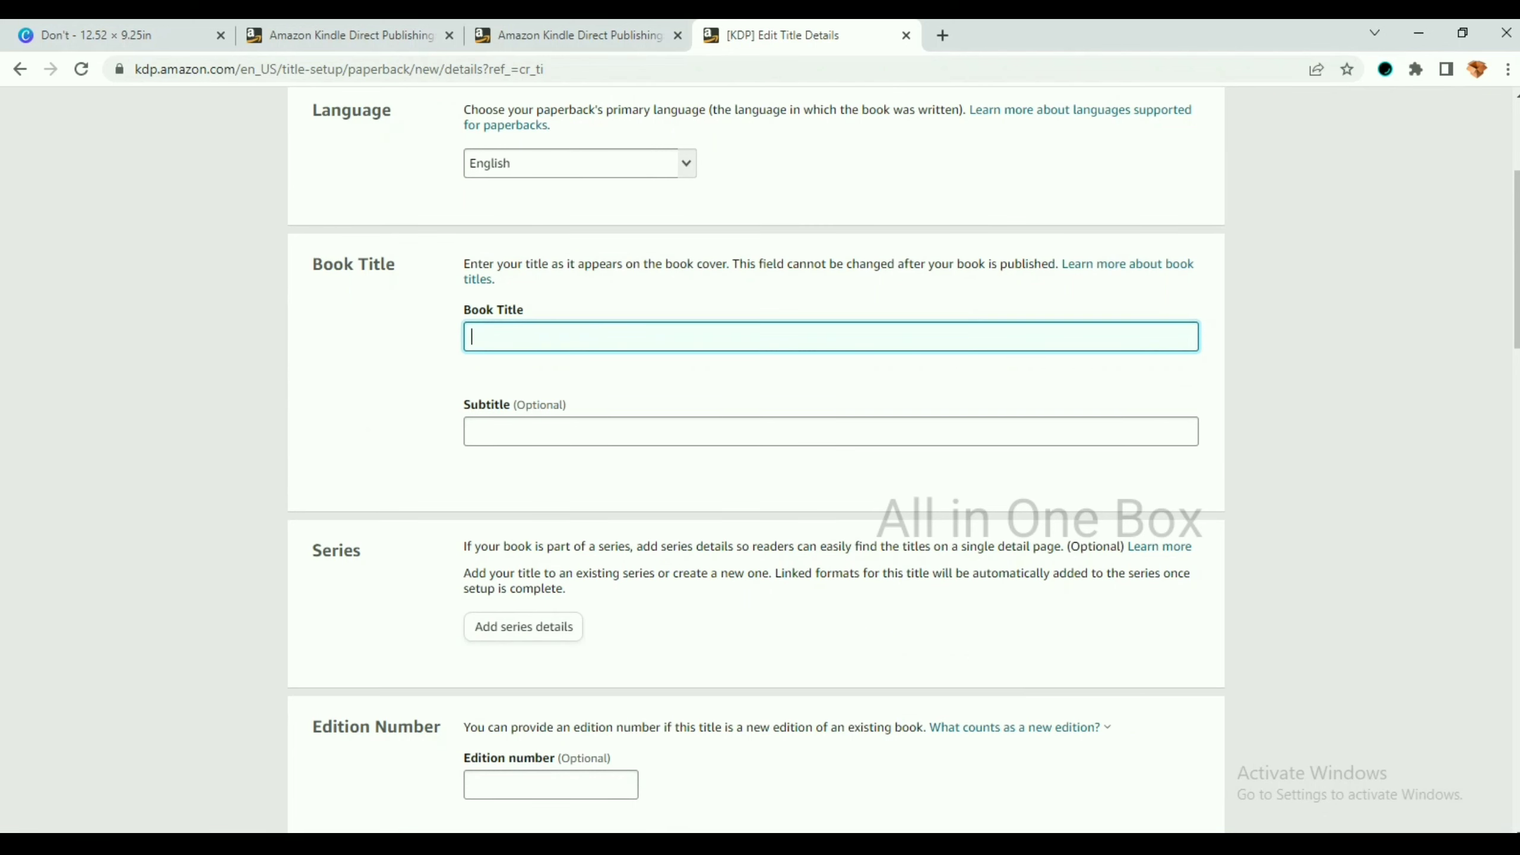
pyautogui.hotkey('alt', 'Tab')
pyautogui.moveTo(1339, 266); pyautogui.dragTo(976, 273)
pyautogui.hotkey('ctrl', 'c')
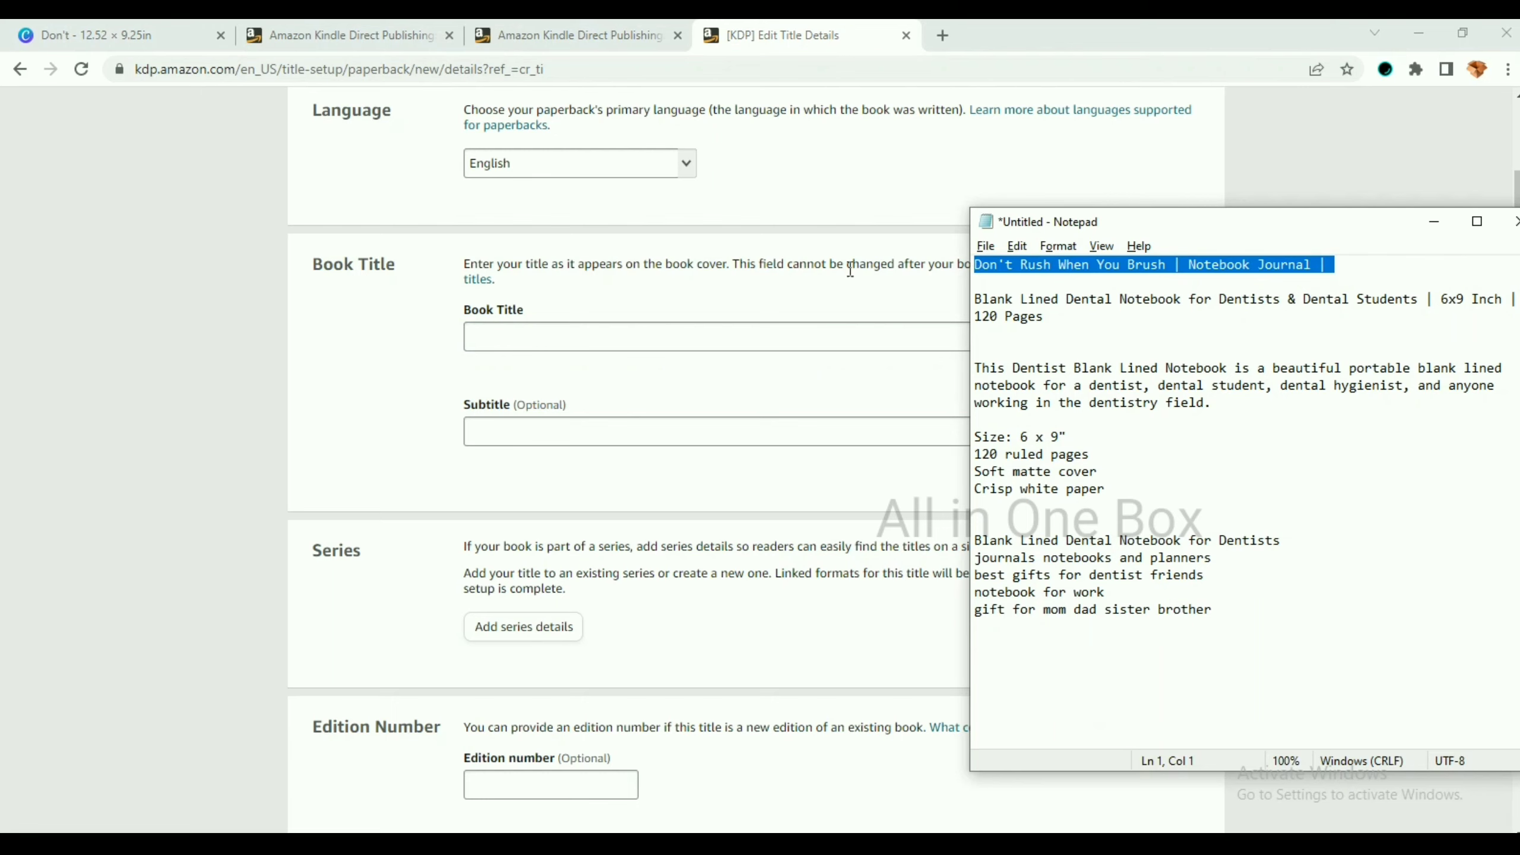
pyautogui.click(756, 348)
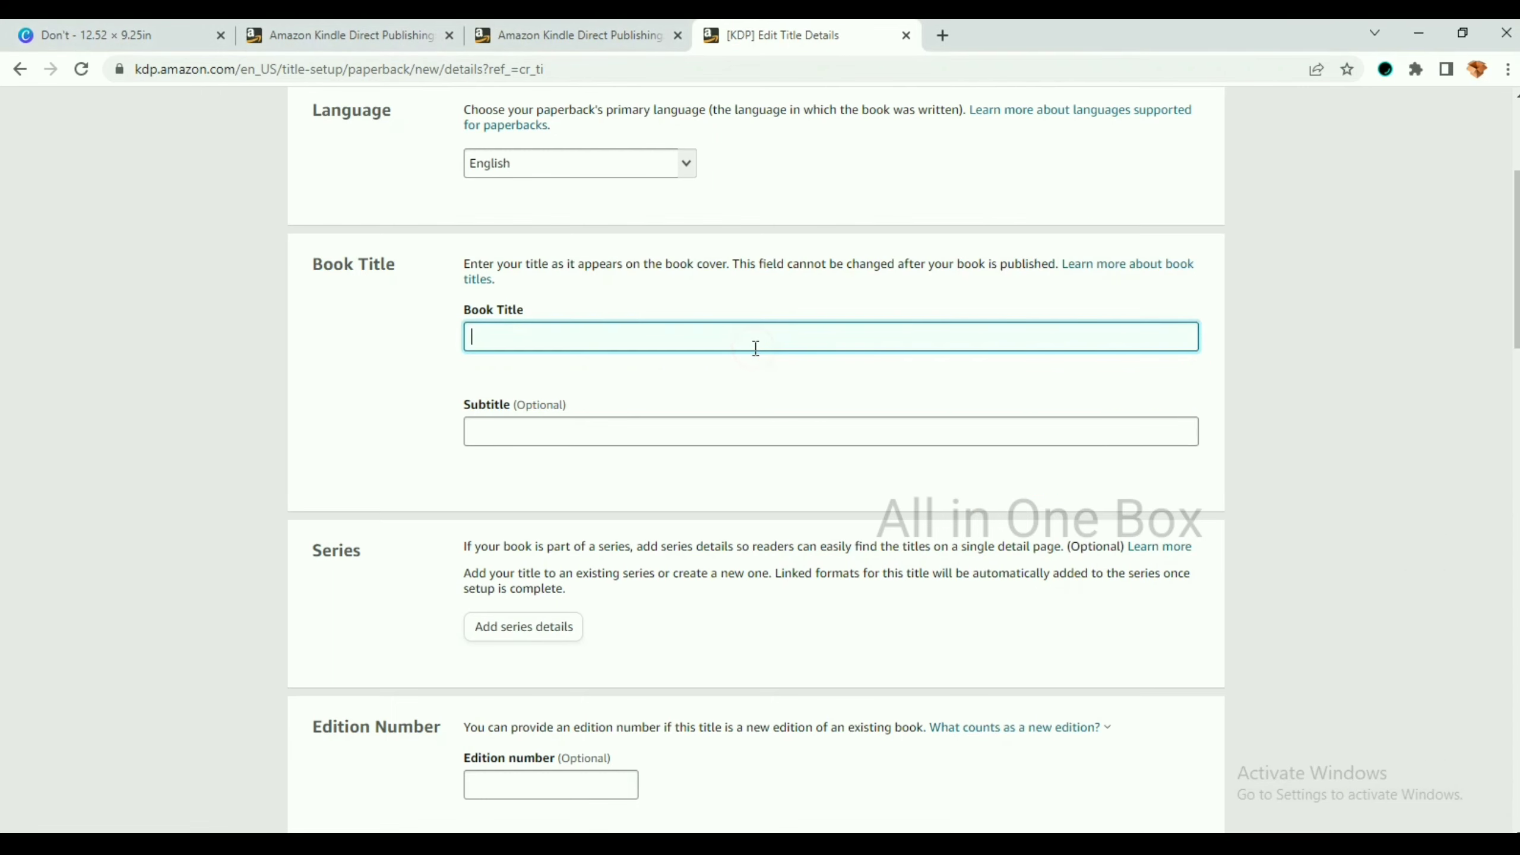
pyautogui.hotkey('ctrl', 'v')
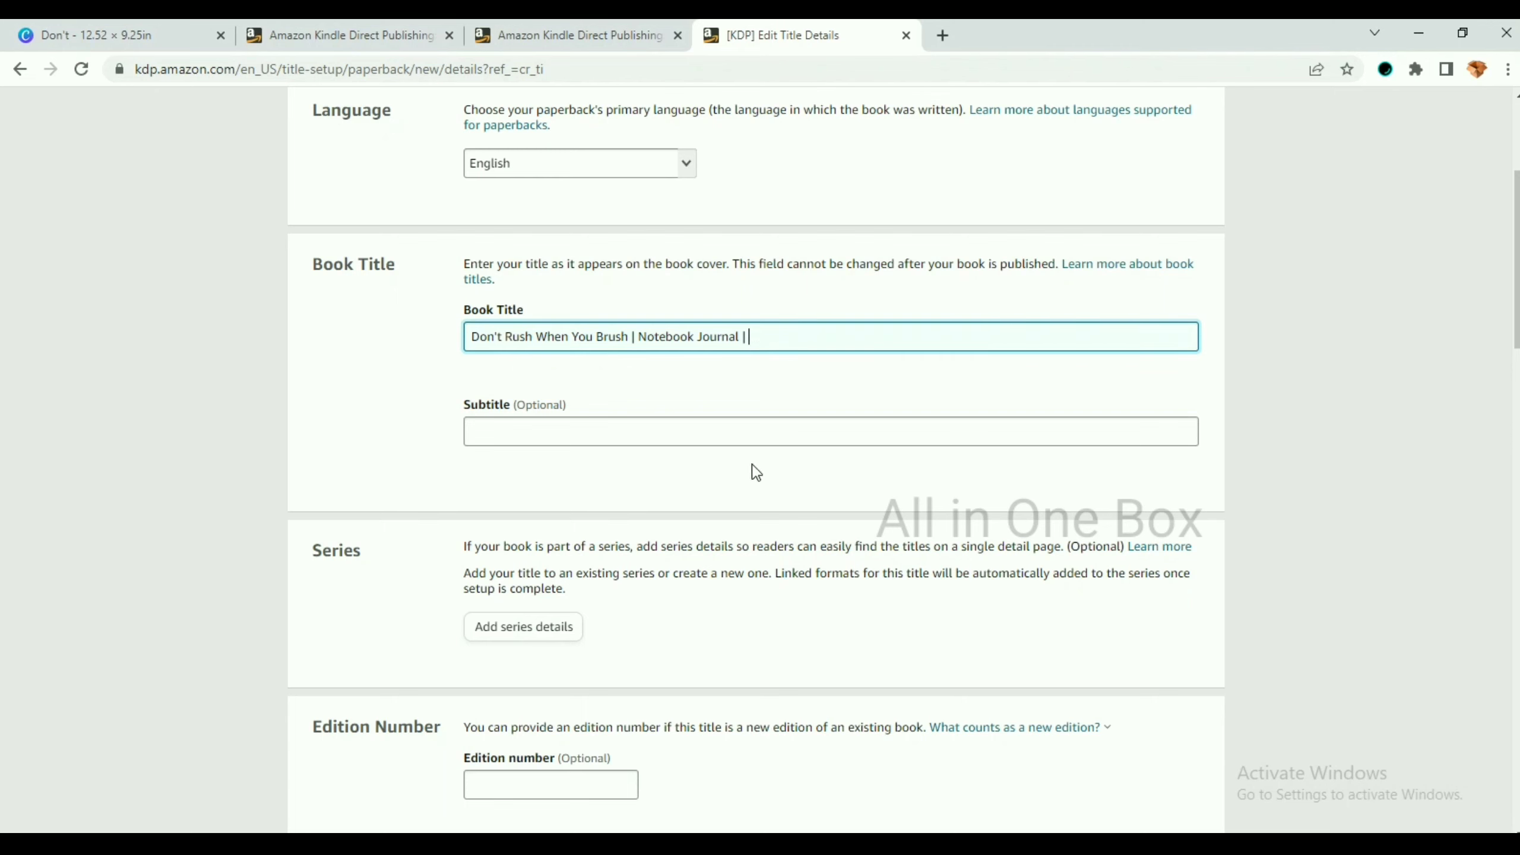
# - Fill in the subtitle "Blank Lined Dental Notebook for Dentists & Dental Students | 6x9 Inch | 120 Pages", copied from the Notepad notes
pyautogui.click(762, 434)
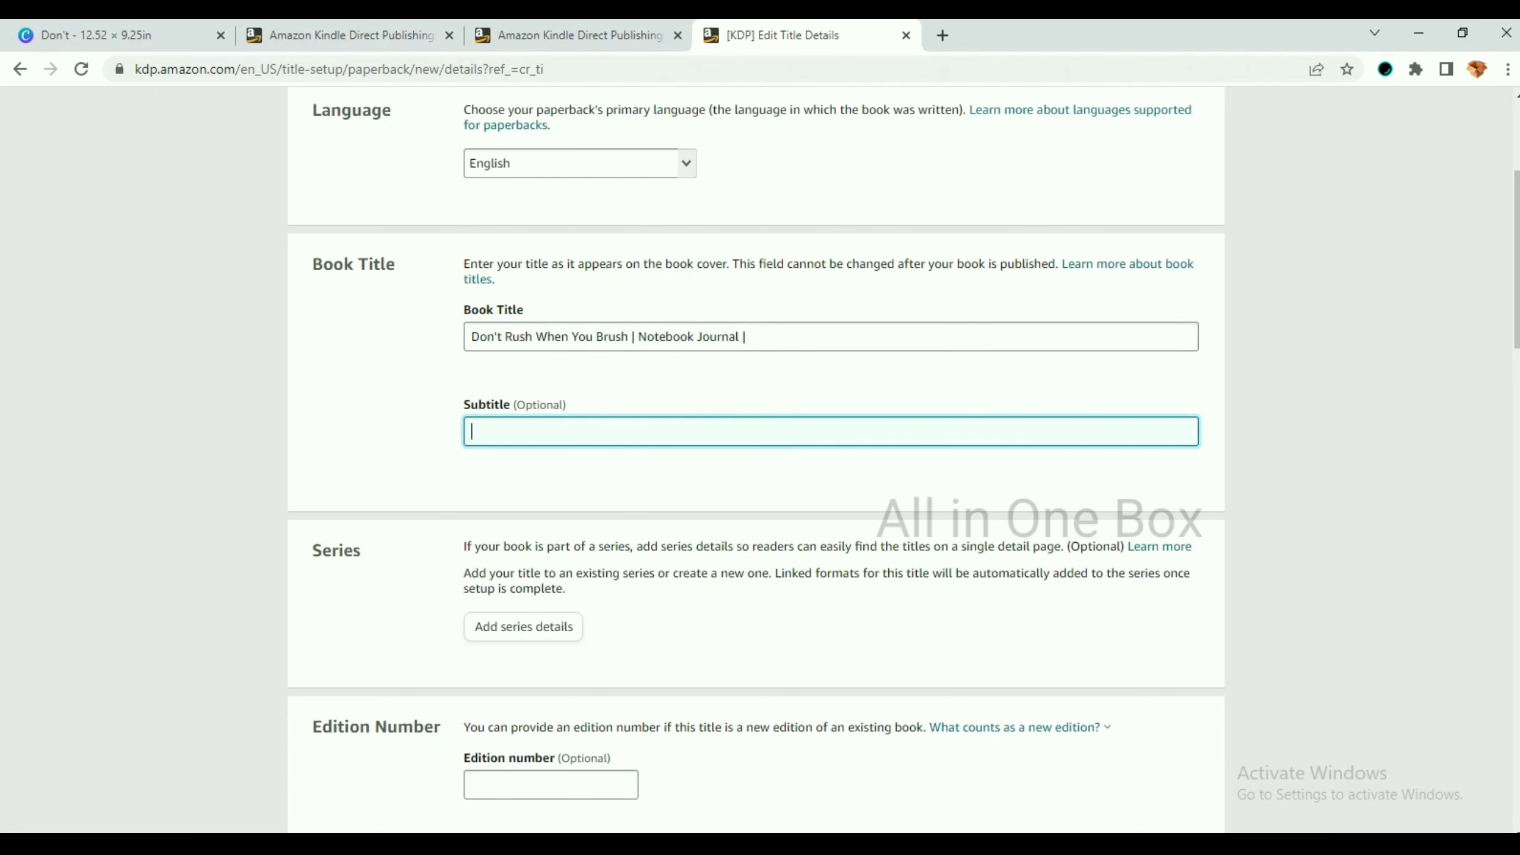
pyautogui.click(828, 842)
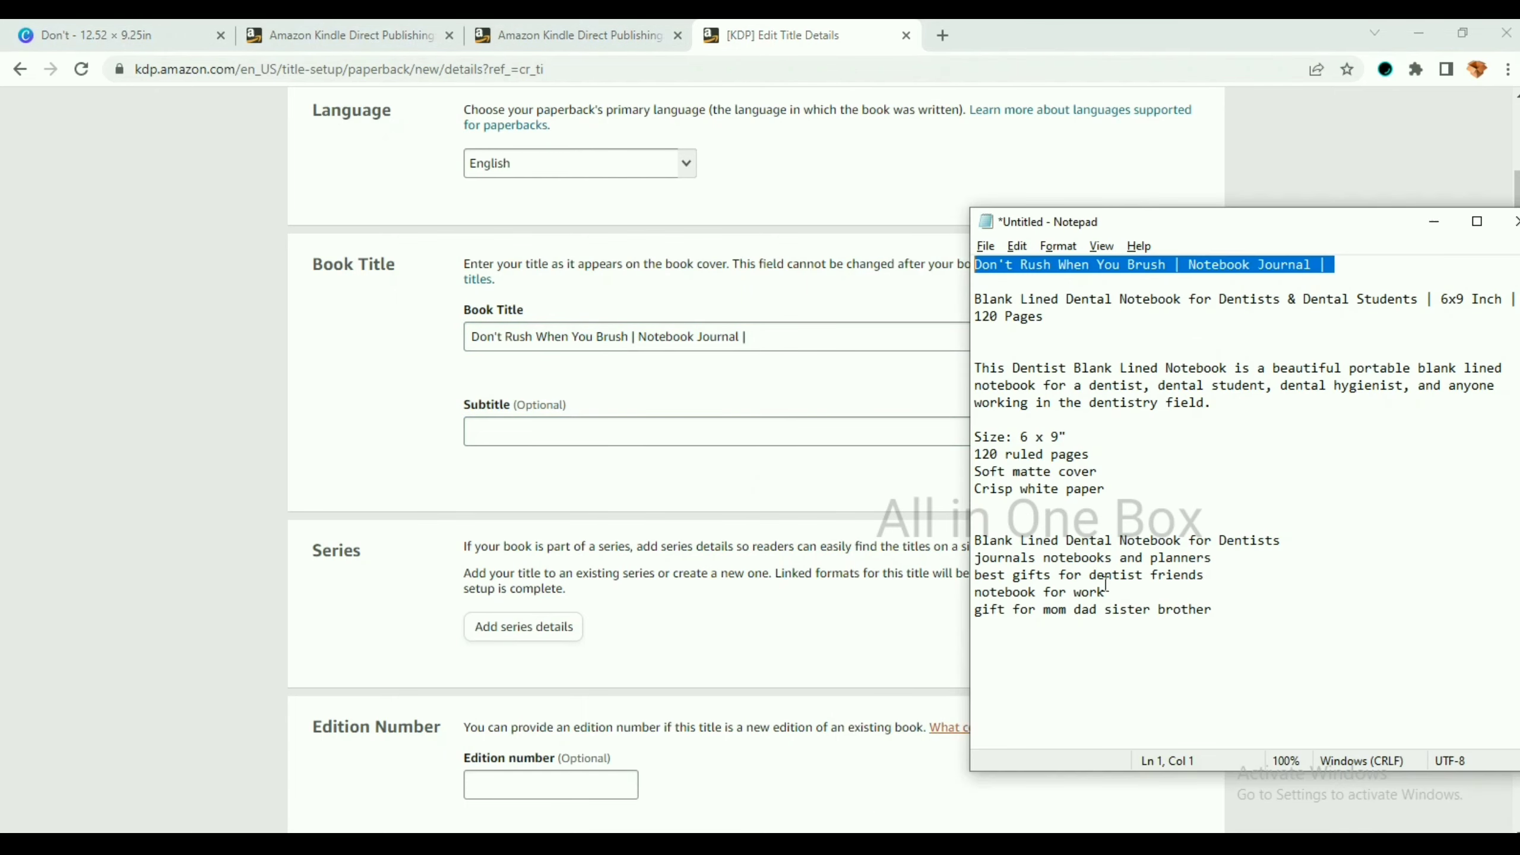
pyautogui.moveTo(1047, 320); pyautogui.dragTo(974, 298)
pyautogui.hotkey('ctrl', 'c')
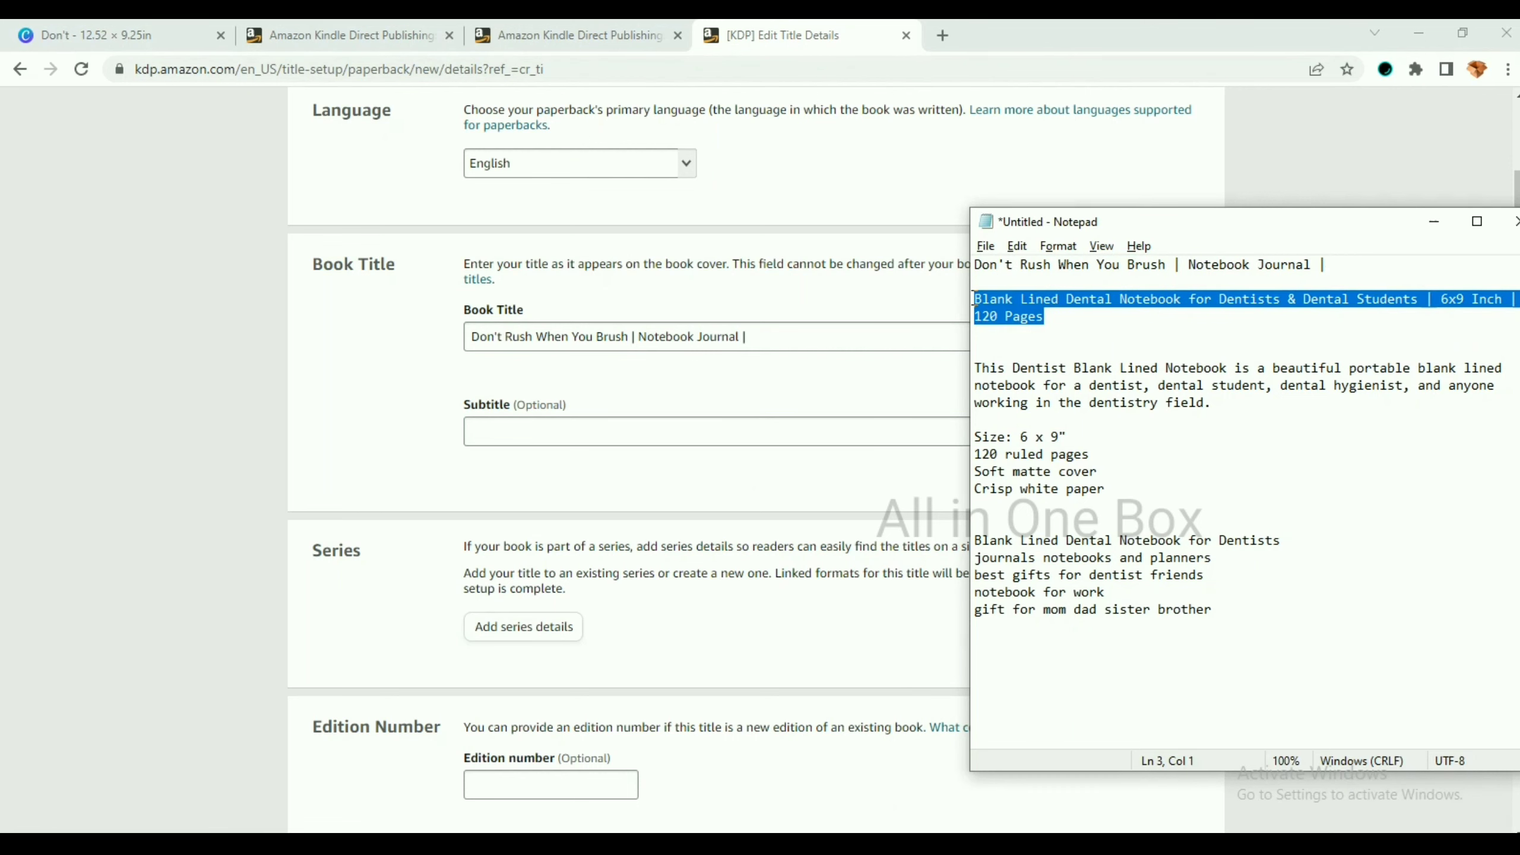
pyautogui.click(679, 436)
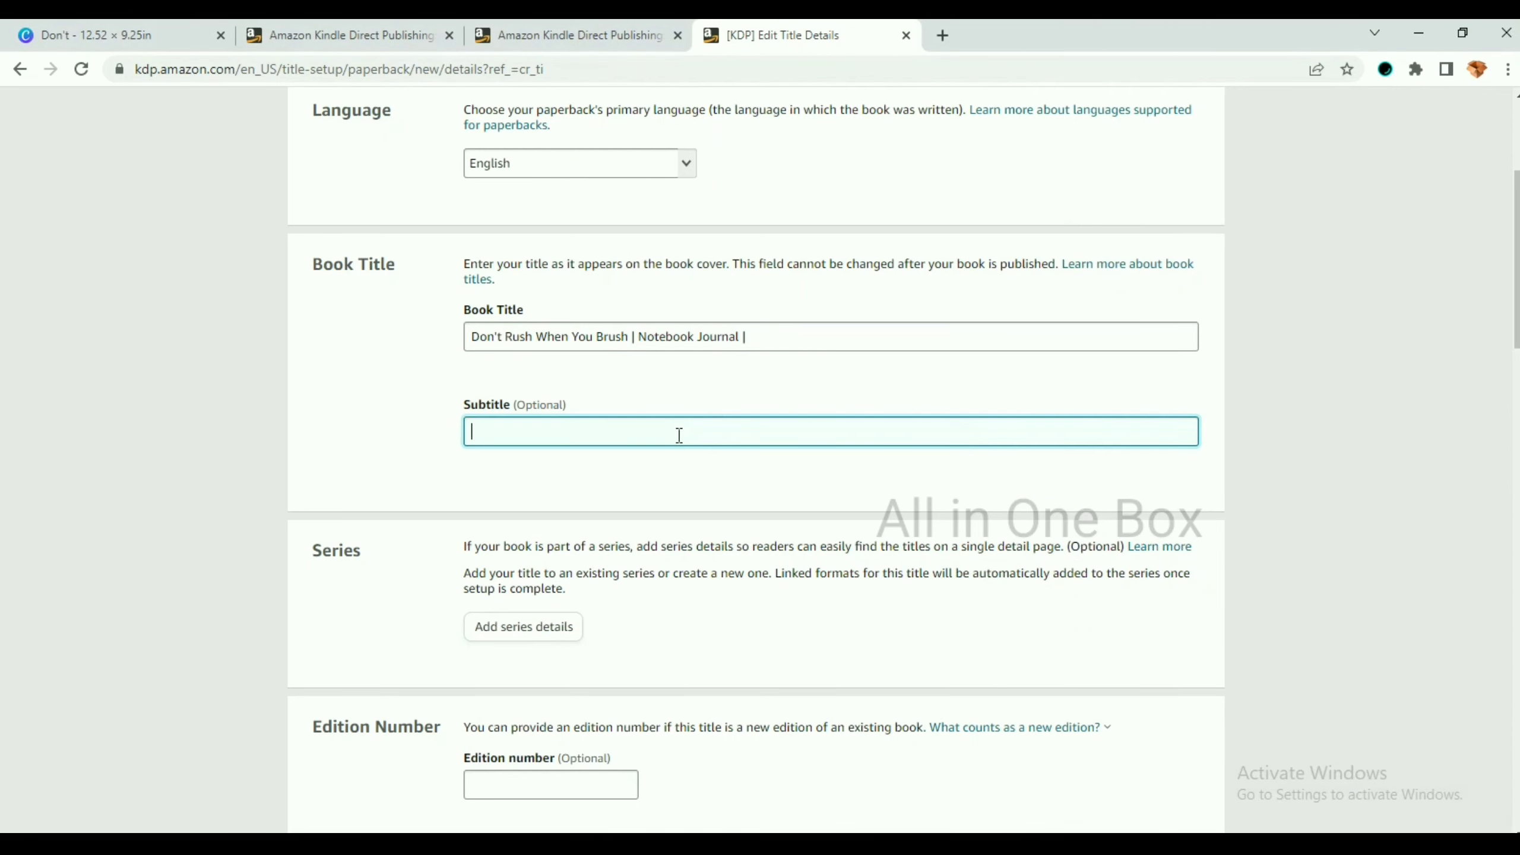
pyautogui.hotkey('ctrl', 'v')
# - Enter the primary author's first name and last name in the Author section
pyautogui.scroll(-2, 800, 415)
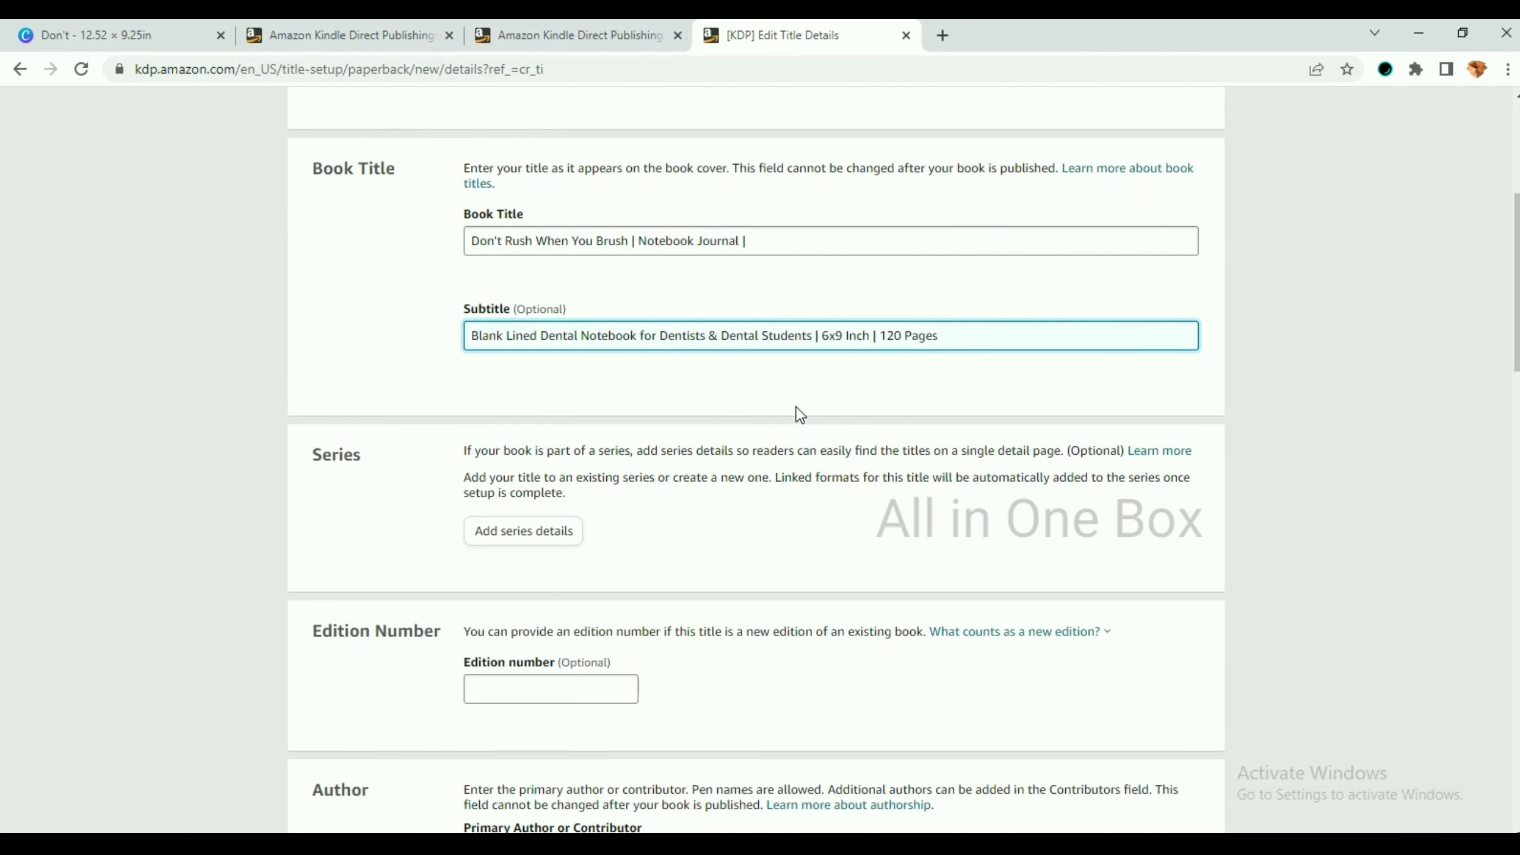
pyautogui.scroll(-8, 801, 415)
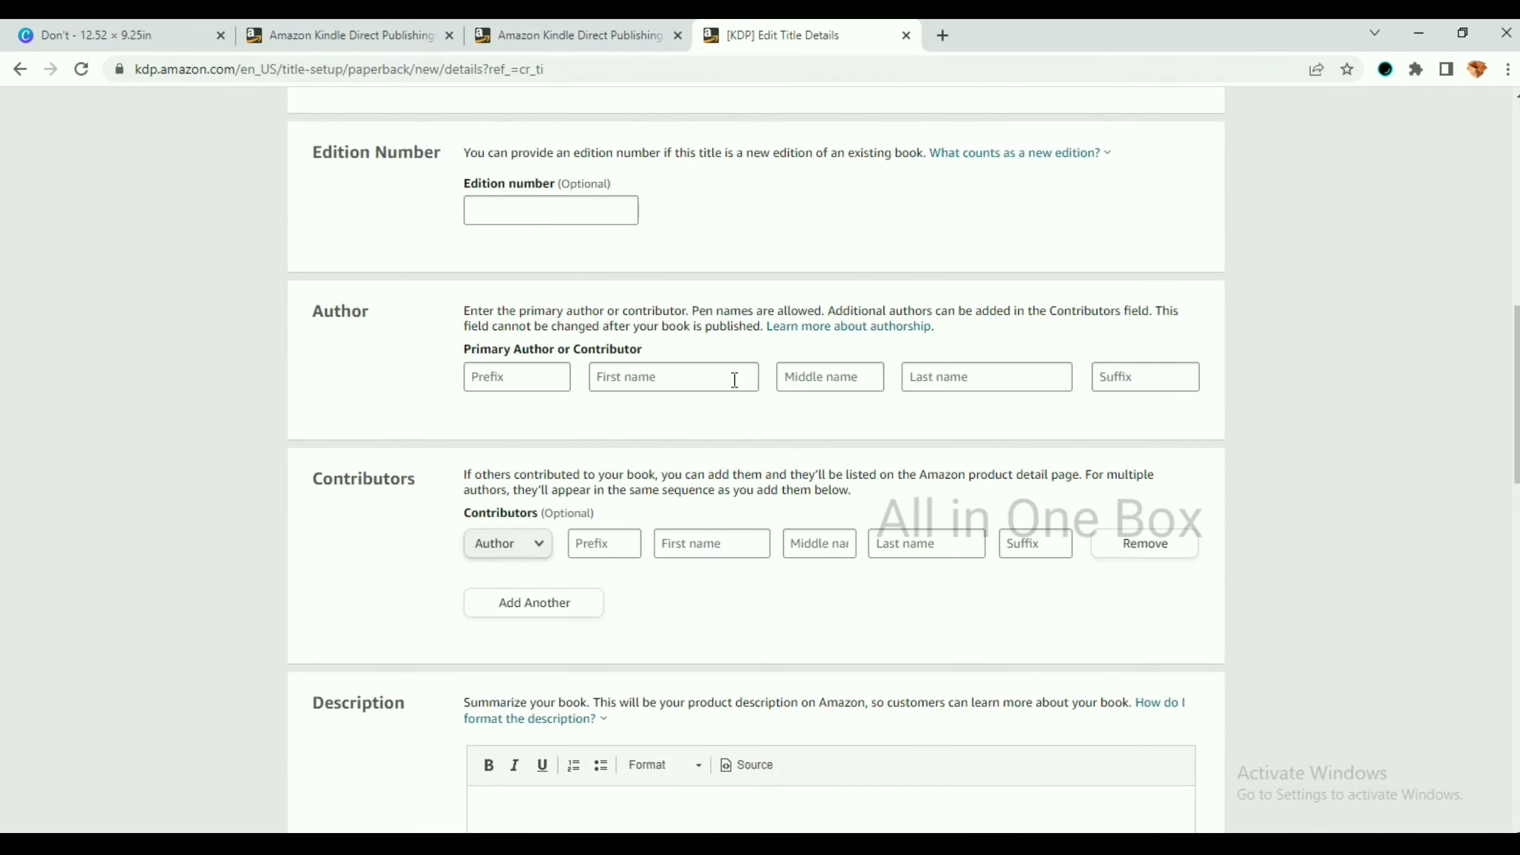
pyautogui.click(733, 377)
pyautogui.write('kalidasan')
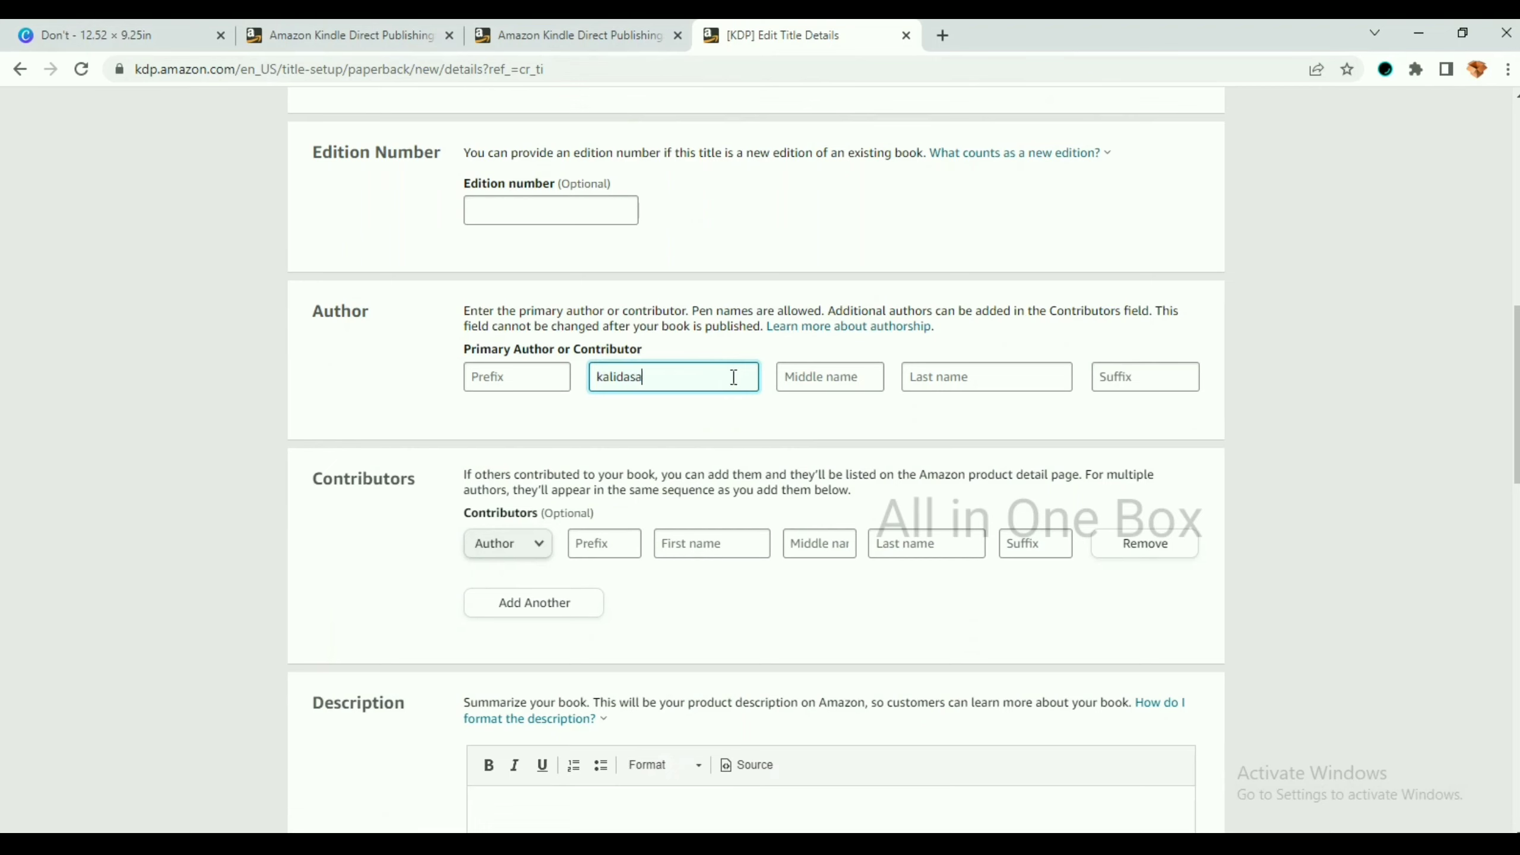
pyautogui.click(996, 378)
pyautogui.write('kaliyaperumal')
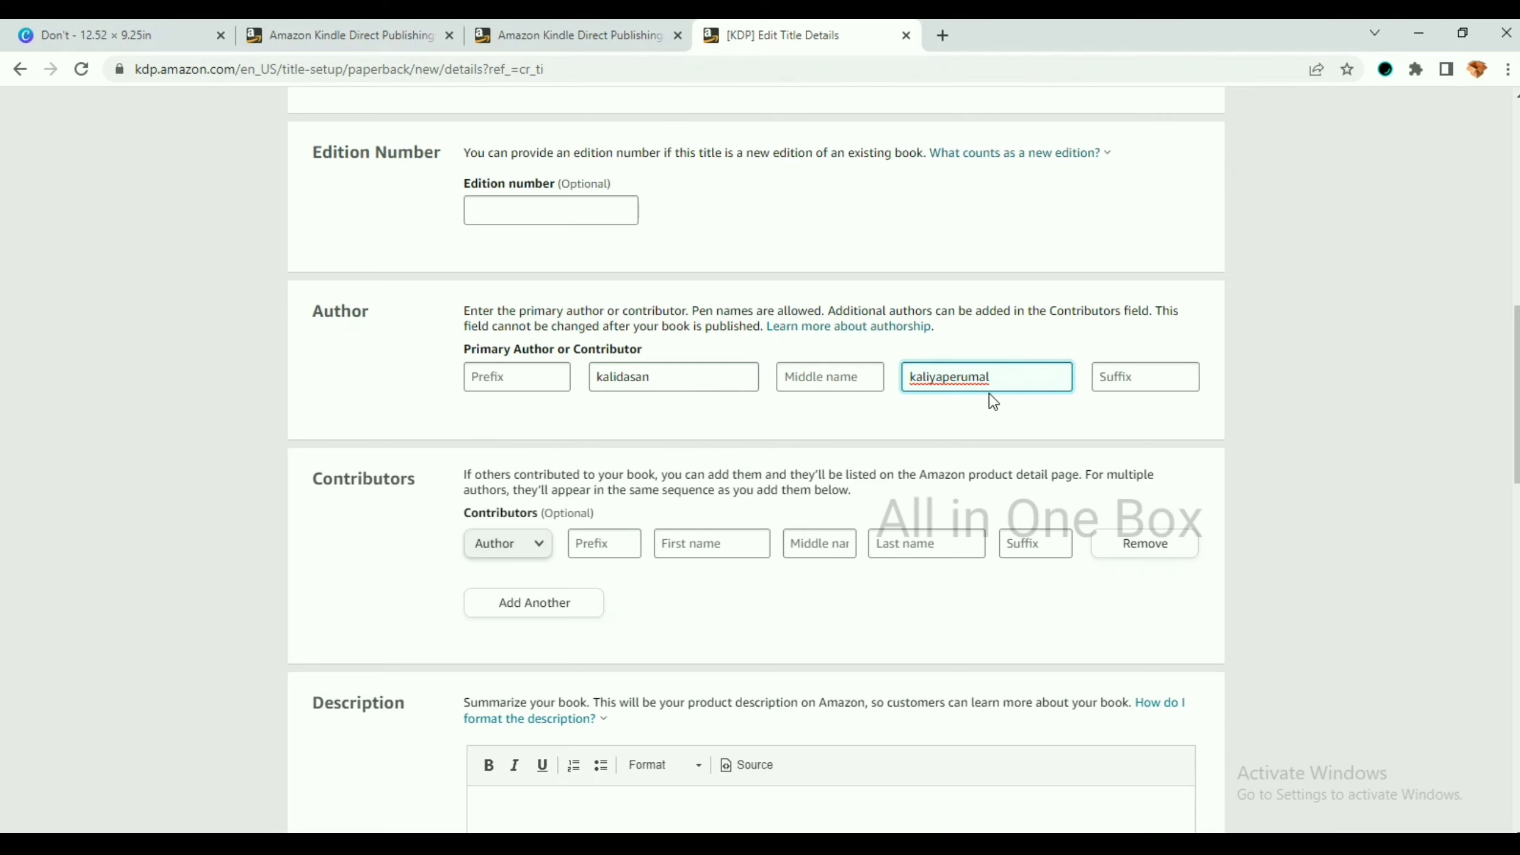
# - Fill in the description with the "This Dentist Blank Lined Notebook" text from the Notepad notes, bulleting the lines from "Size: 6 x 9"" to "Crisp white paper"
pyautogui.scroll(-3, 898, 419)
pyautogui.click(777, 437)
pyautogui.scroll(-5, 698, 378)
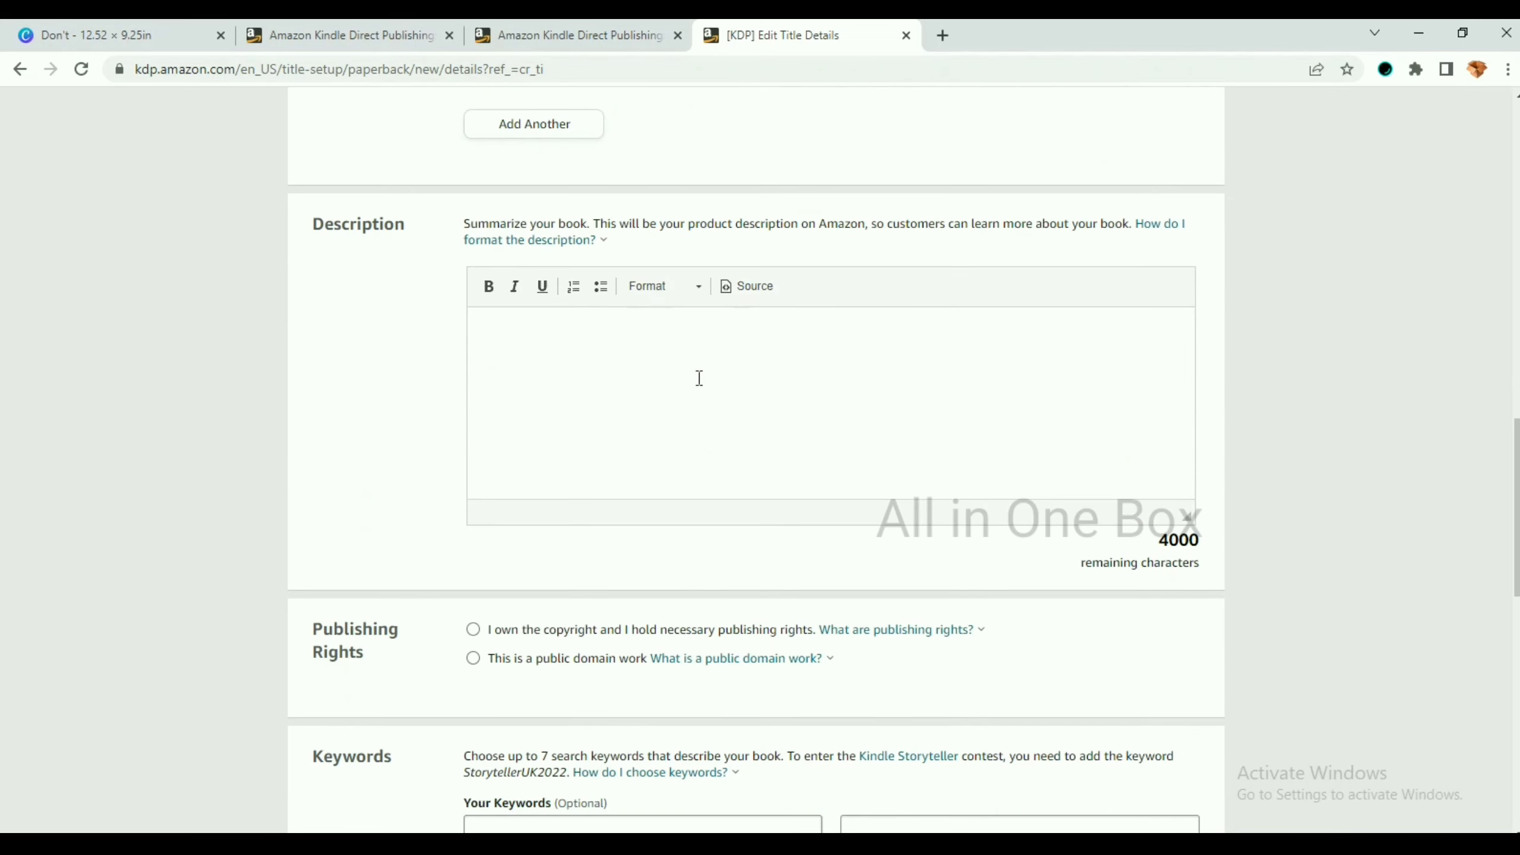
pyautogui.click(704, 358)
pyautogui.hotkey('alt', 'Tab')
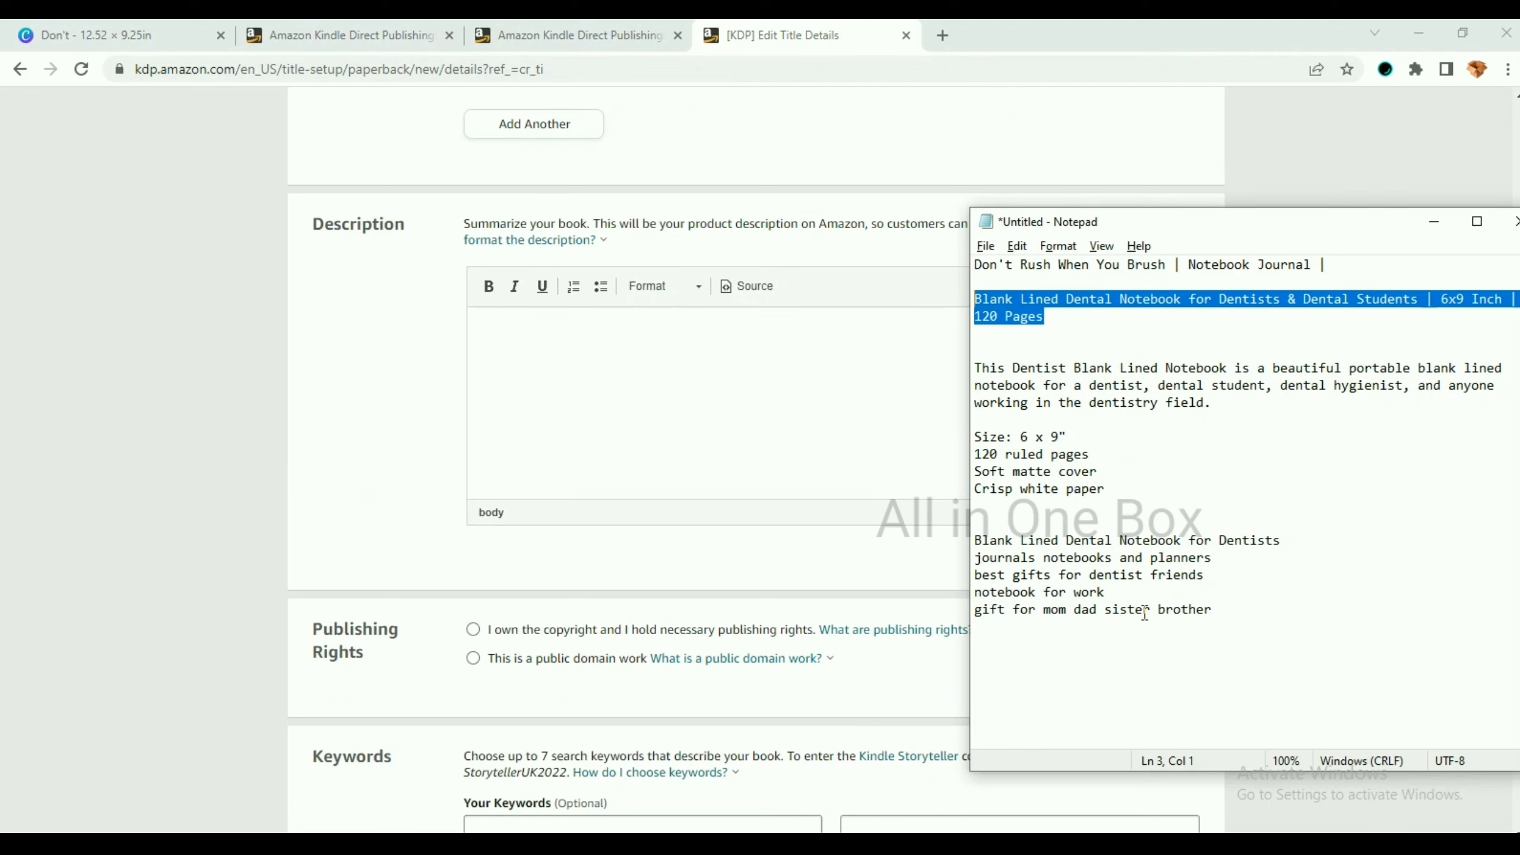
pyautogui.moveTo(1106, 488); pyautogui.dragTo(965, 365)
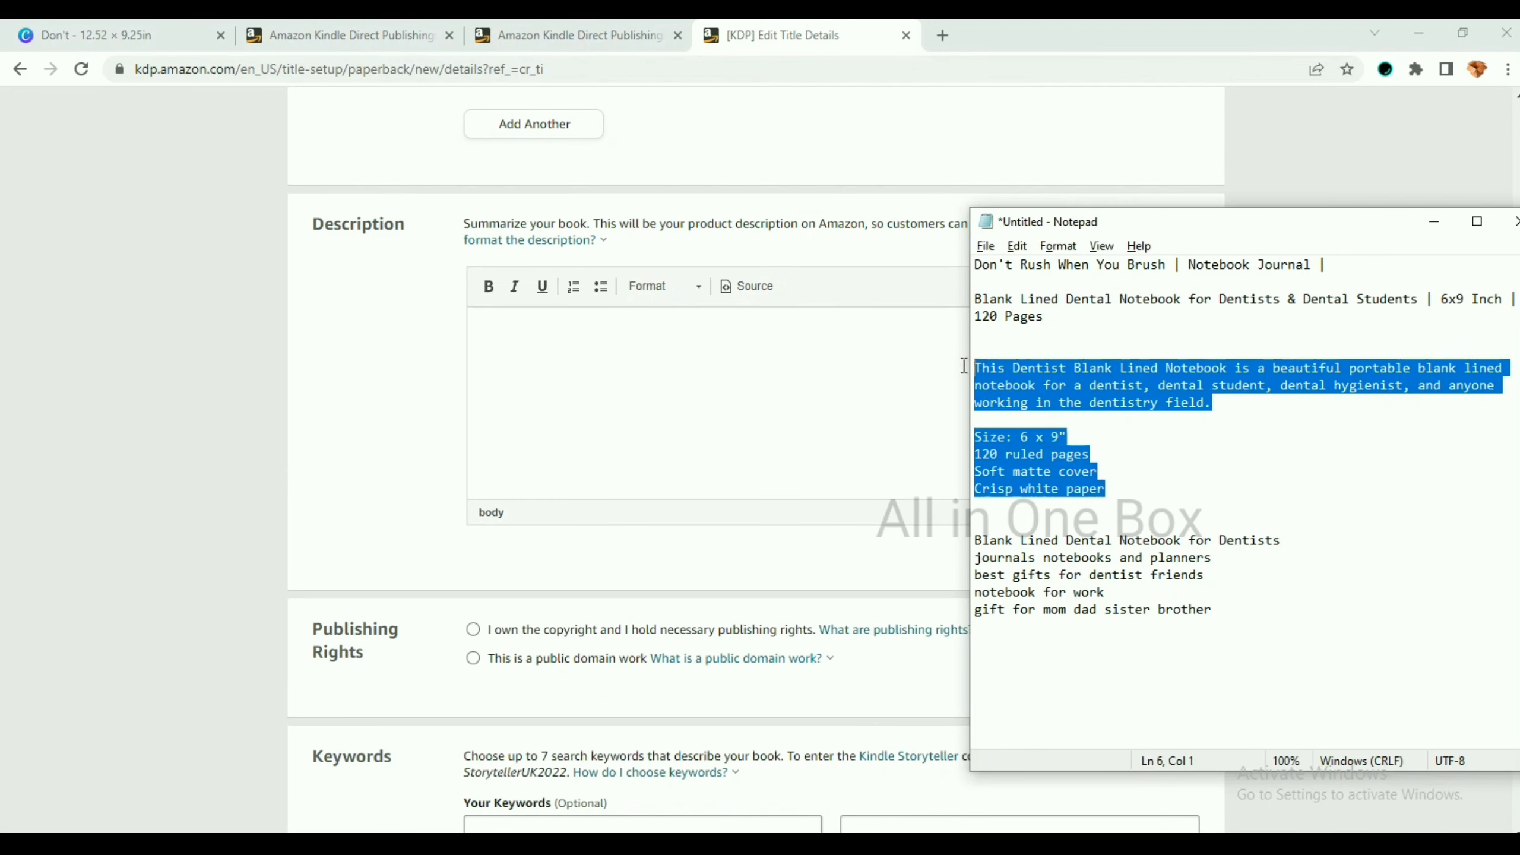
pyautogui.click(820, 324)
pyautogui.write('This Dentist Blank Lined Notebook is a beautiful portable blank lined notebook for a dentist, dental student, dental hygienist and anyone working in the dentistry field.  Size: 6 x 9" 120 ruled pages Soft matte cover Crisp white paper')
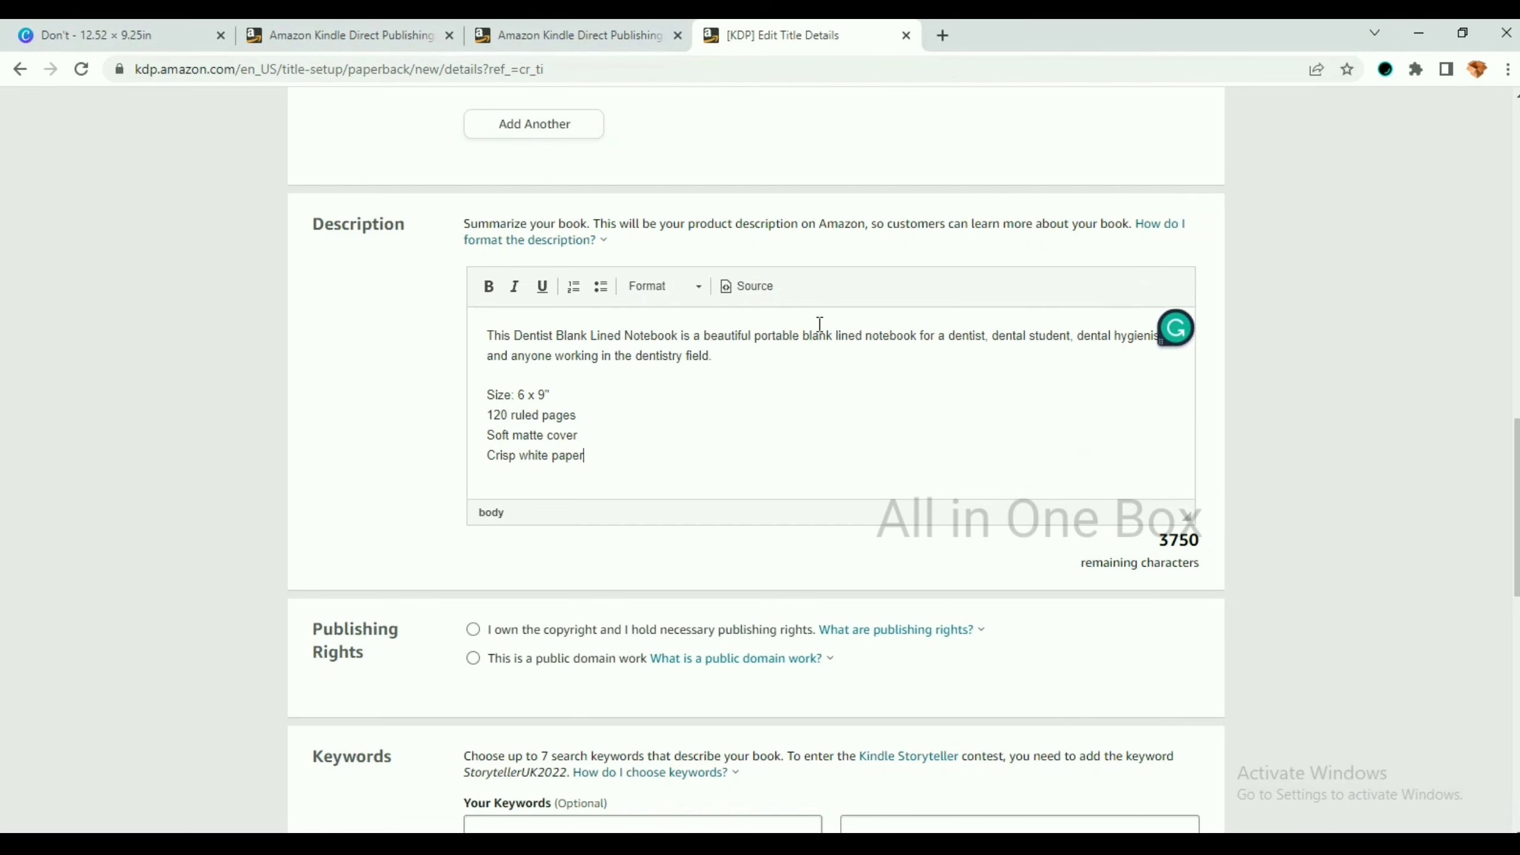
pyautogui.moveTo(592, 456); pyautogui.dragTo(486, 393)
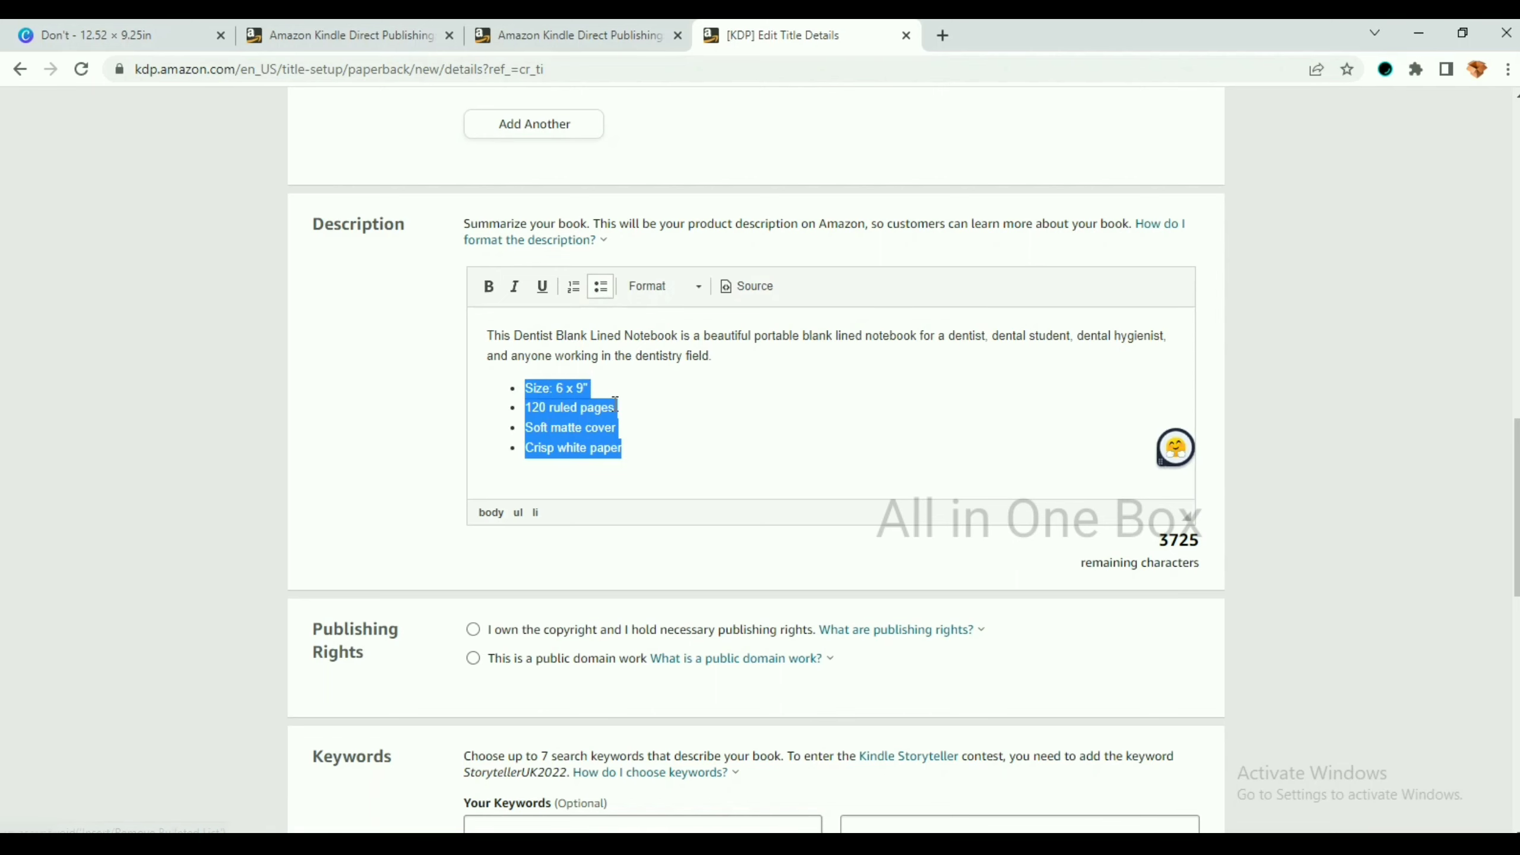
pyautogui.click(651, 417)
# - Declare under Publishing Rights that you own the copyright and hold the necessary publishing rights
pyautogui.scroll(-3, 653, 417)
pyautogui.scroll(-2, 652, 417)
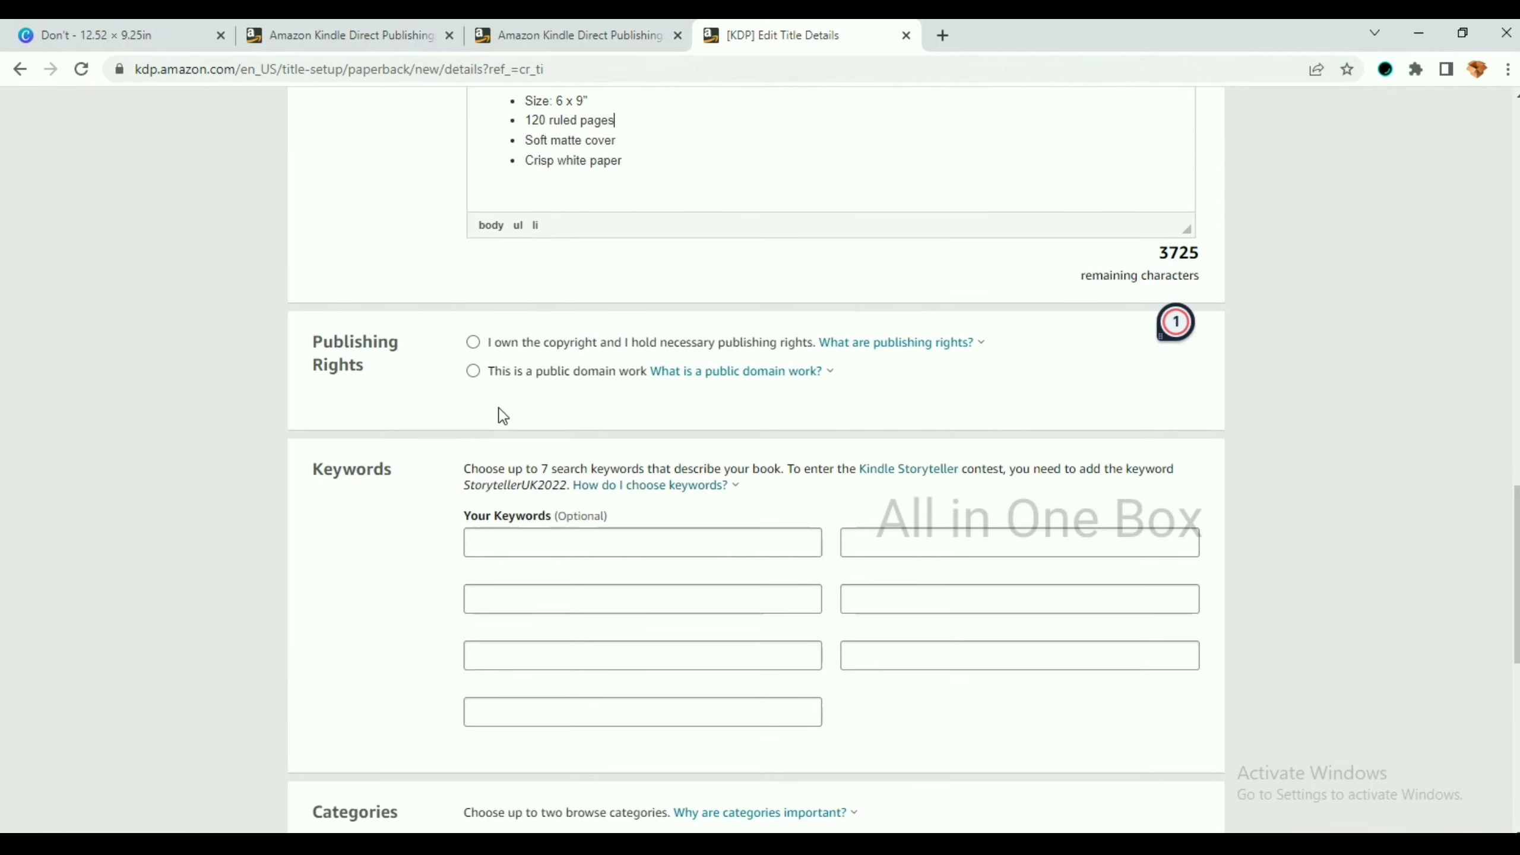
pyautogui.click(473, 343)
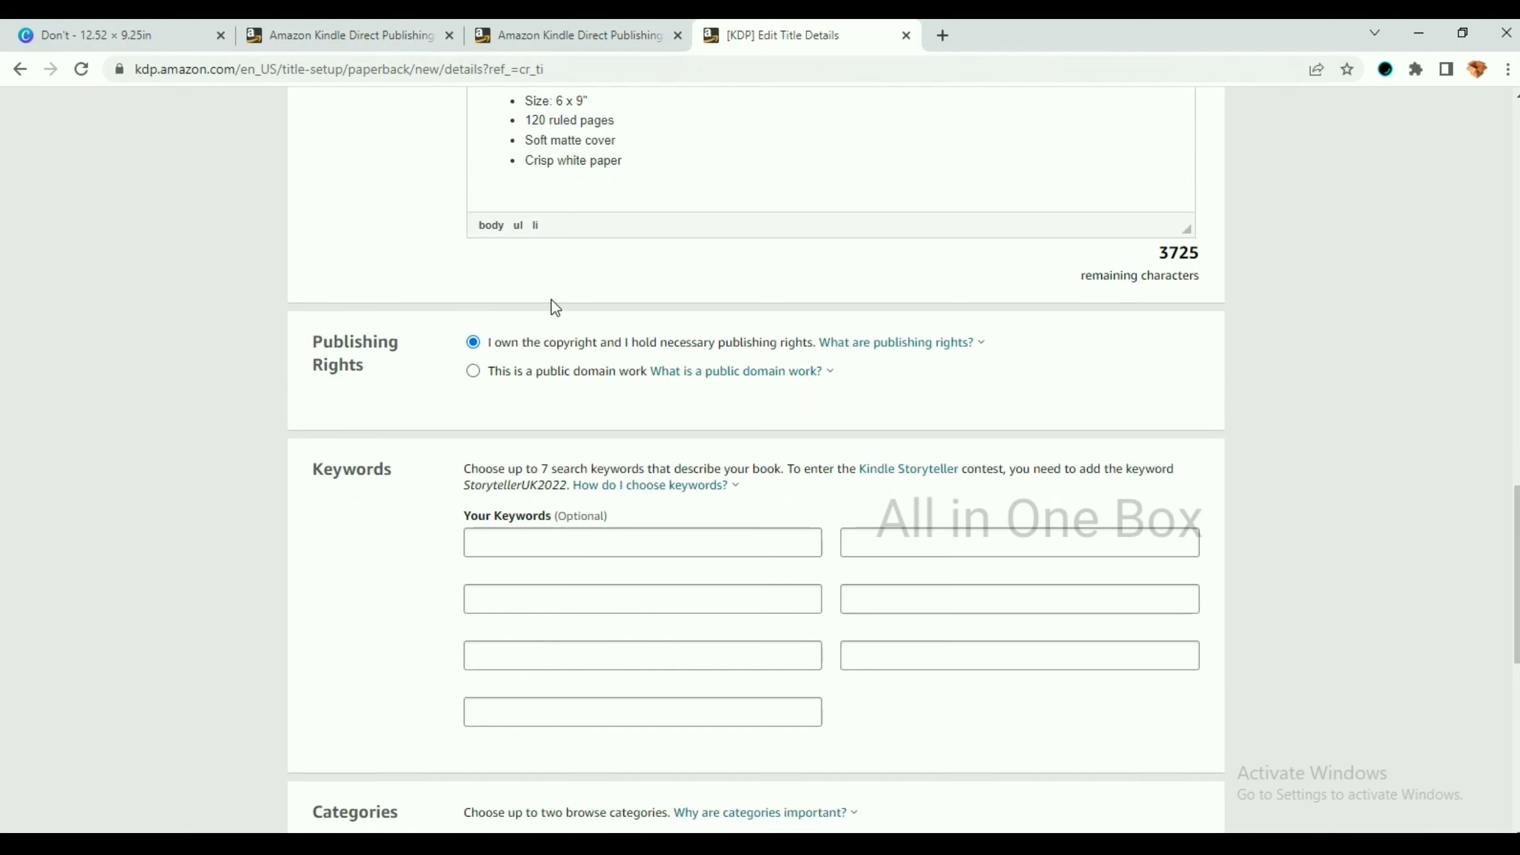
# - Fill in the first keyword as "Blank Lined Dental Notebook for Dentists", copied from the Notepad notes
pyautogui.scroll(-5, 553, 308)
pyautogui.click(627, 262)
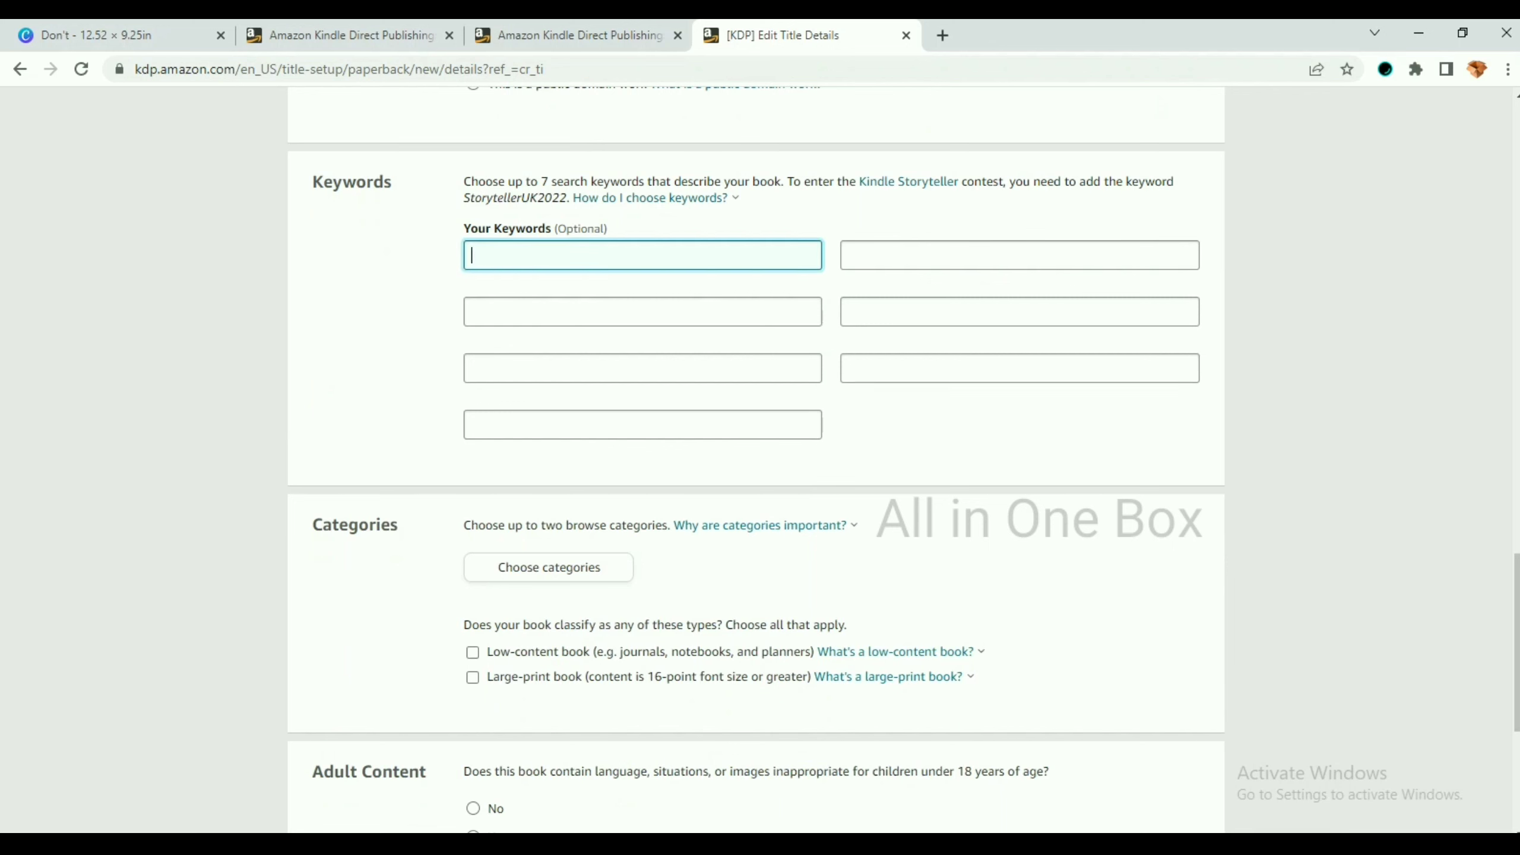
pyautogui.click(1032, 843)
pyautogui.moveTo(1290, 541); pyautogui.dragTo(982, 544)
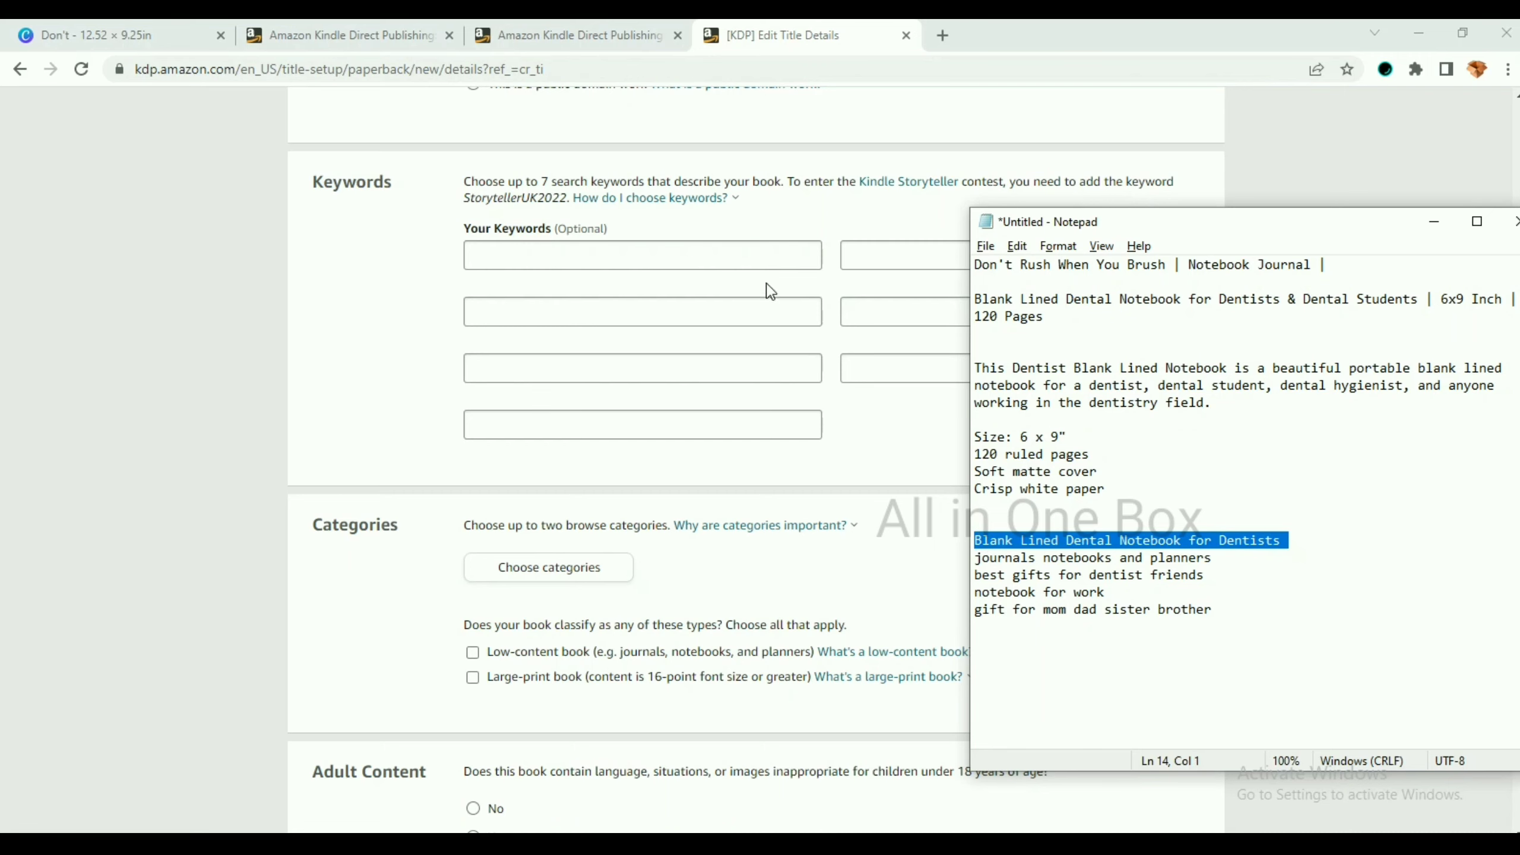
pyautogui.click(771, 253)
pyautogui.write('Blank Lined Dental Notebook for Dentists')
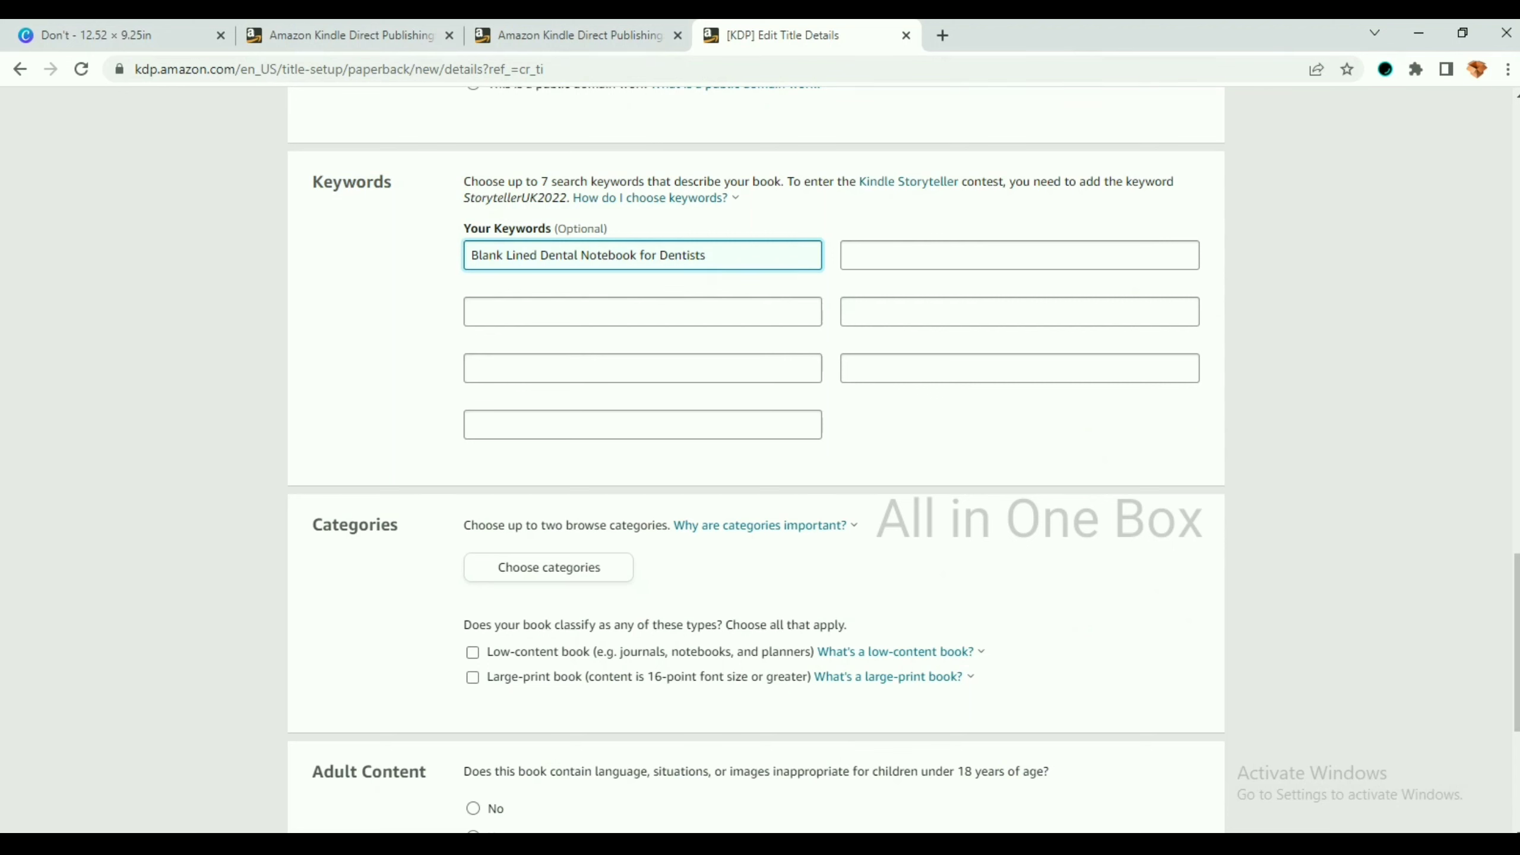
# - Copy "journals notebooks and planners" from the Notepad notes into the second keyword field
pyautogui.hotkey('alt', 'Tab')
pyautogui.moveTo(1232, 559); pyautogui.dragTo(977, 560)
pyautogui.hotkey('ctrl', 'c')
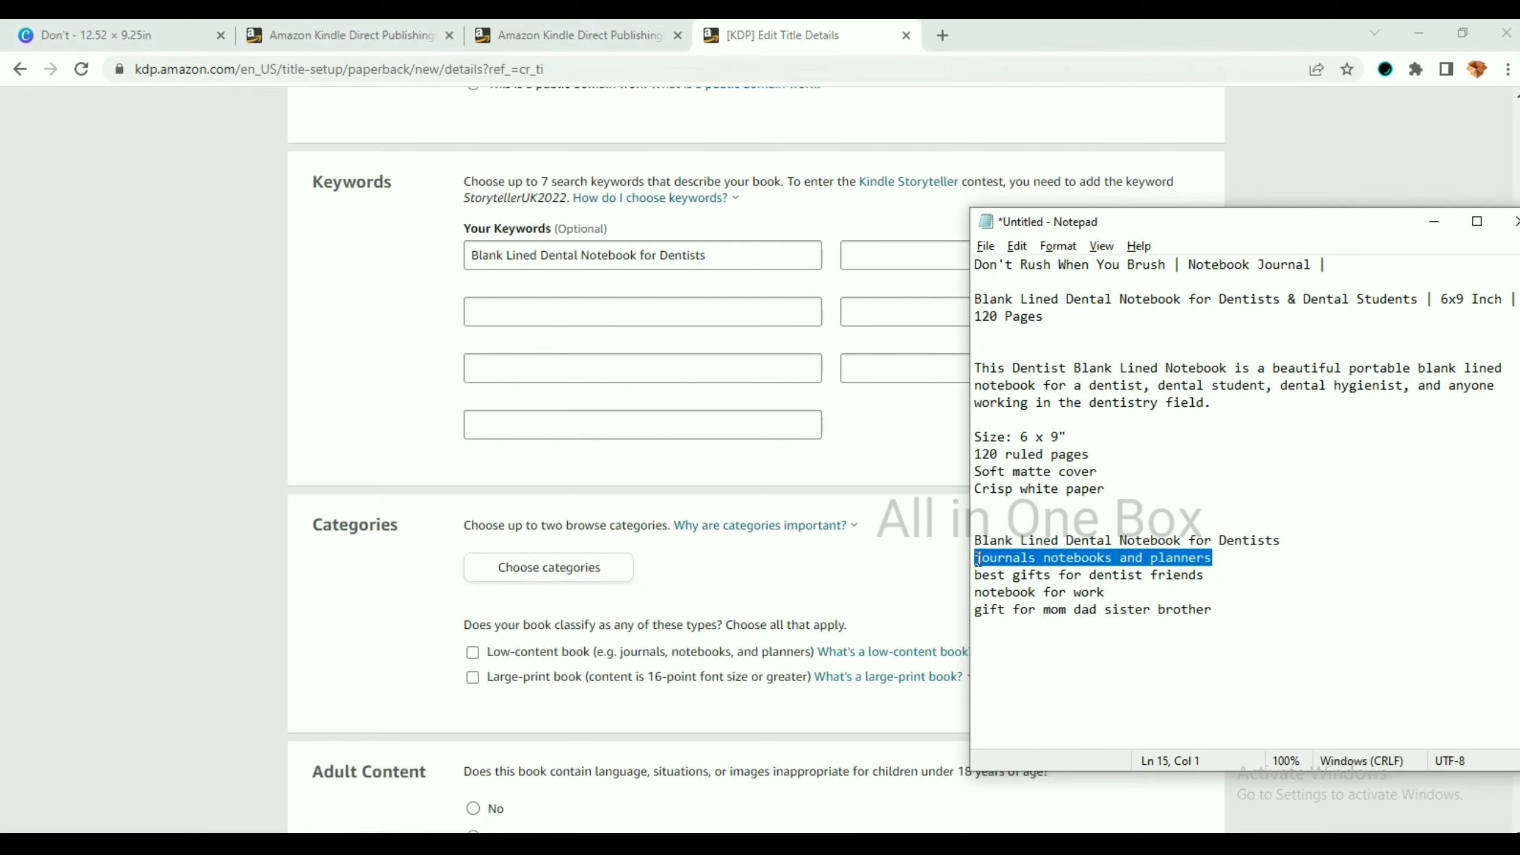
pyautogui.hotkey('alt', 'Tab')
pyautogui.click(938, 253)
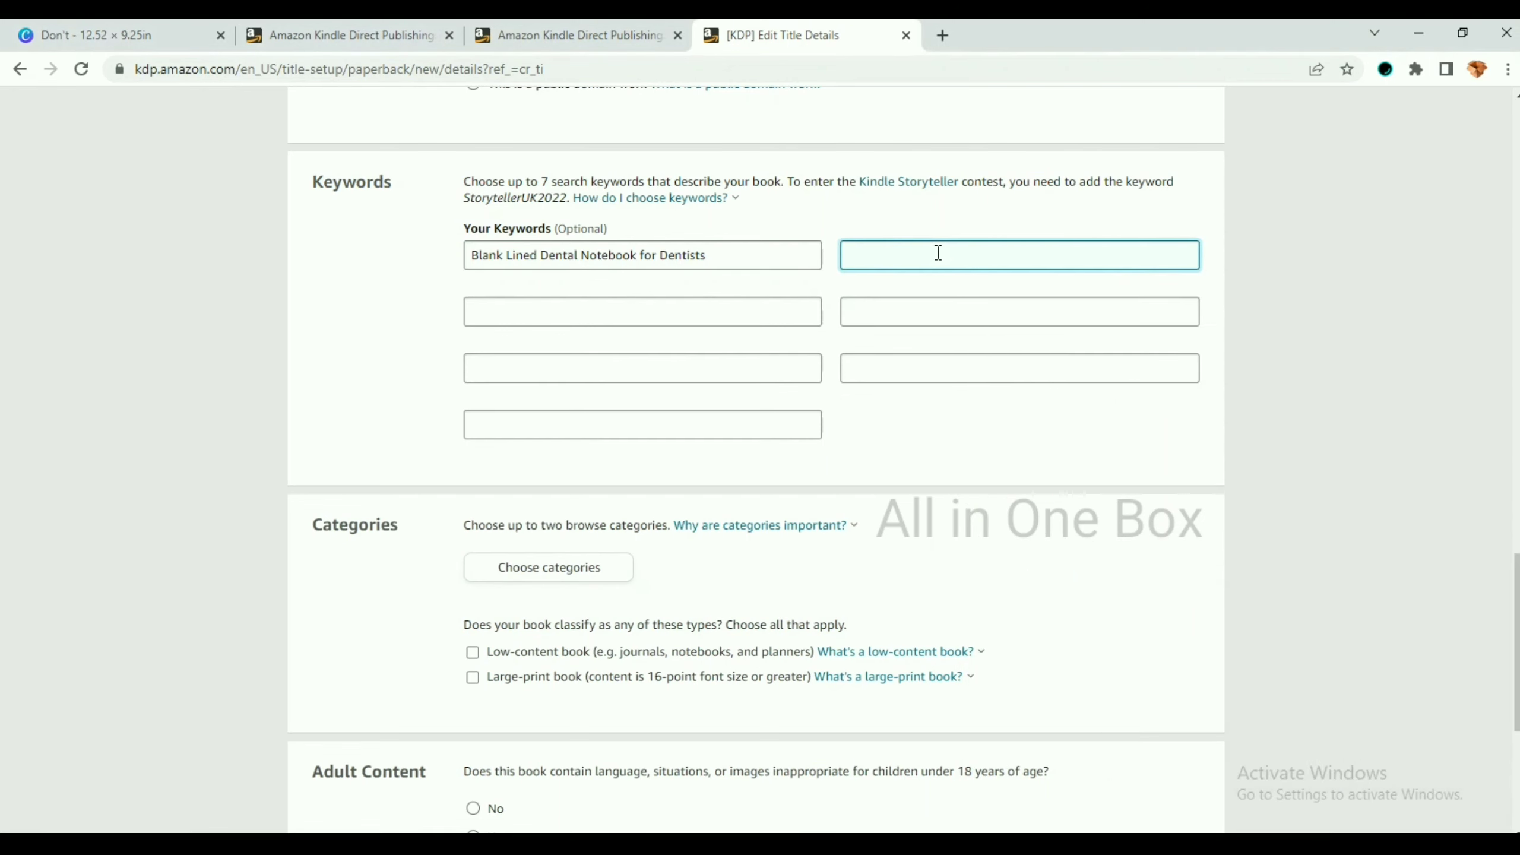
pyautogui.hotkey('ctrl', 'v')
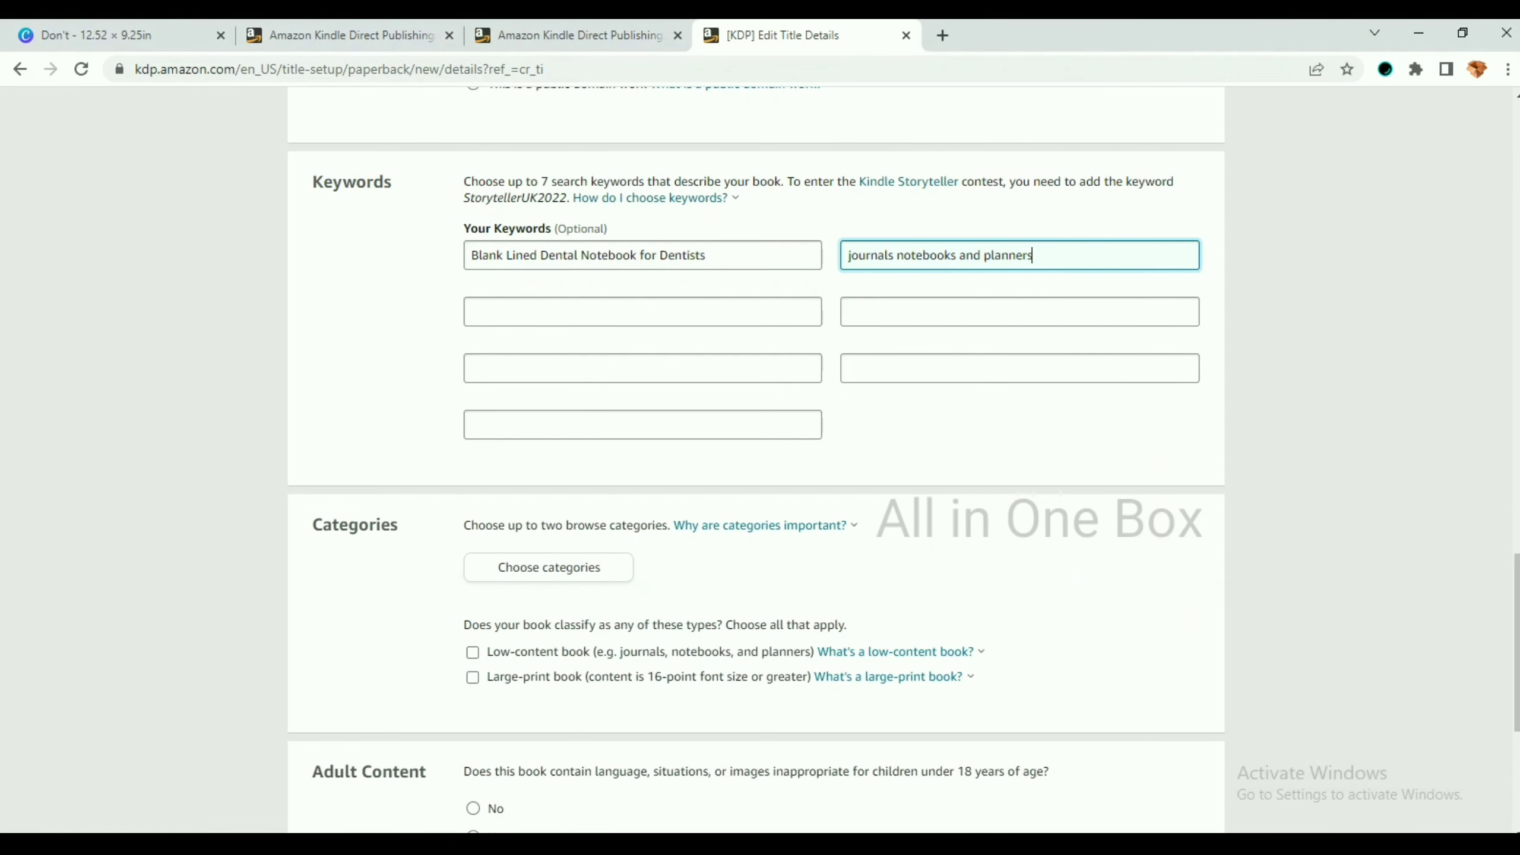
# - Copy "best gifts for dentist friends" from the Notepad notes into the third keyword field
pyautogui.hotkey('alt', 'Tab')
pyautogui.click(1094, 467)
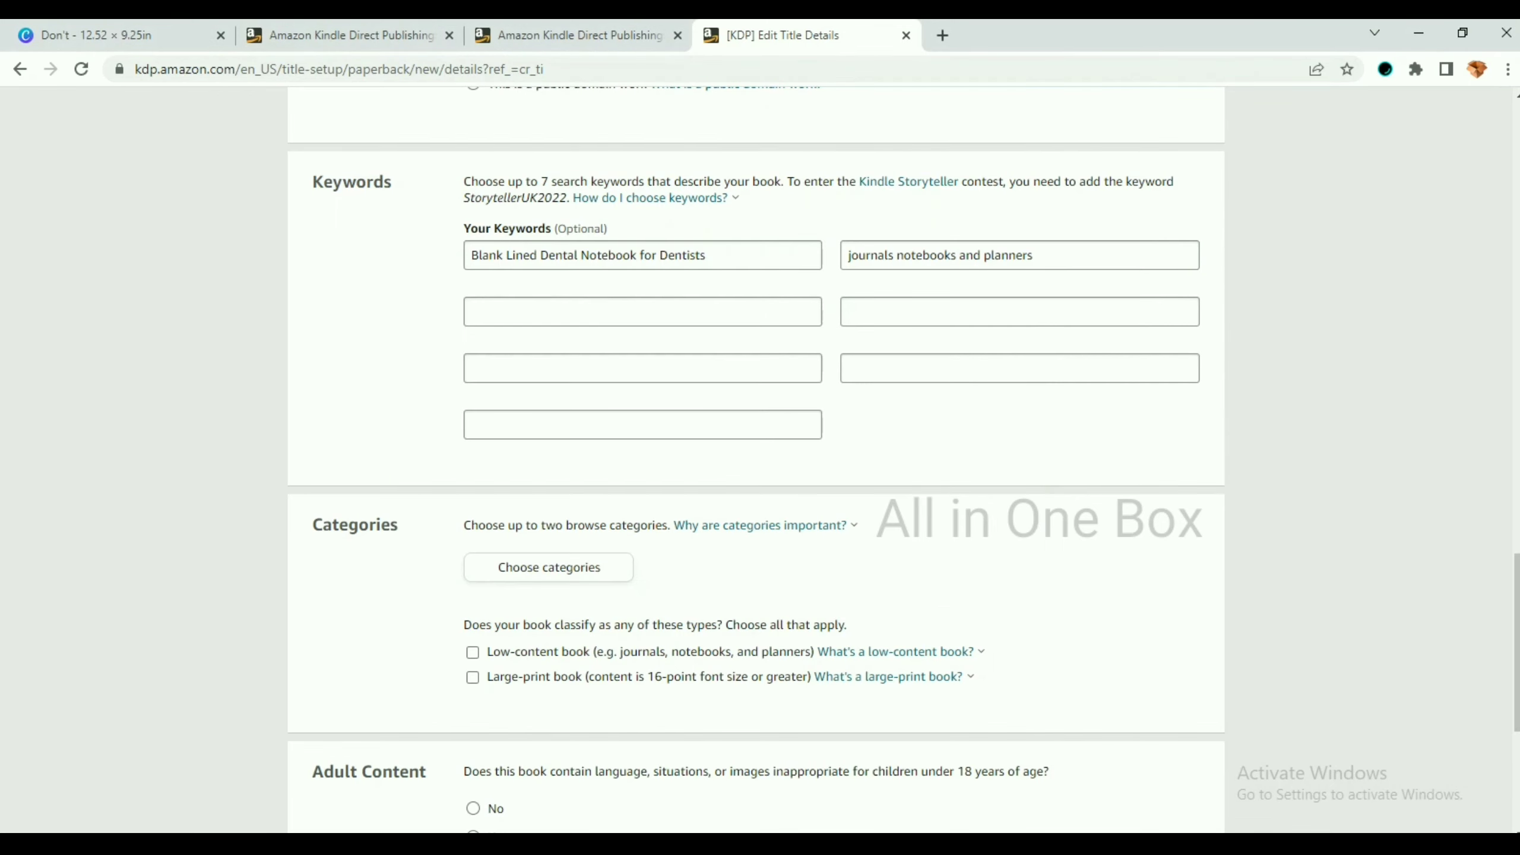
pyautogui.hotkey('alt', 'Tab')
pyautogui.hotkey('alt', 'Tab')
pyautogui.hotkey('alt', 'Tab')
pyautogui.moveTo(1204, 576); pyautogui.dragTo(968, 577)
pyautogui.hotkey('ctrl', 'c')
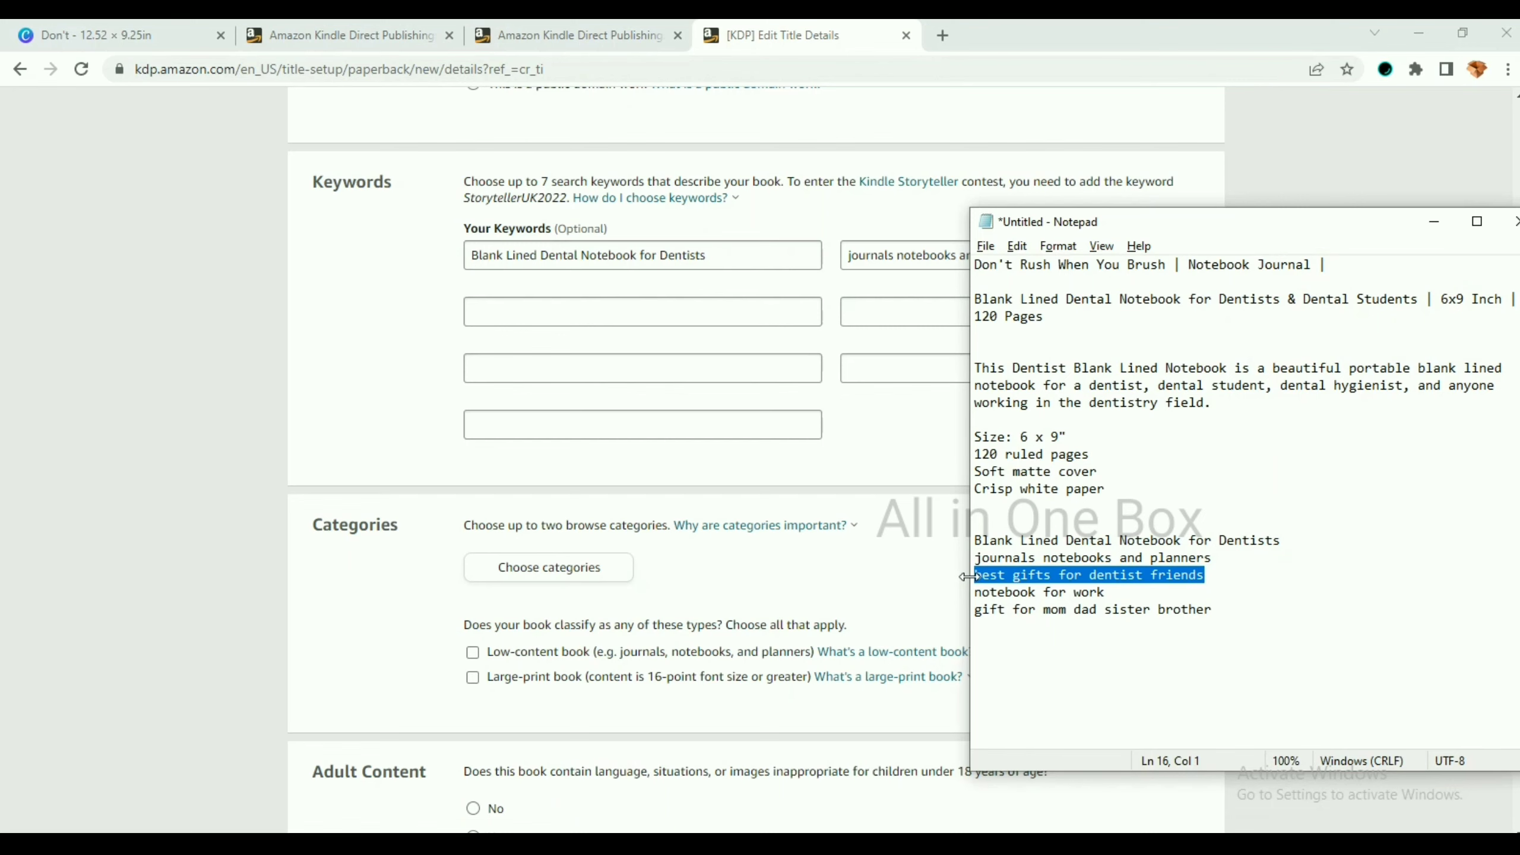
pyautogui.click(799, 317)
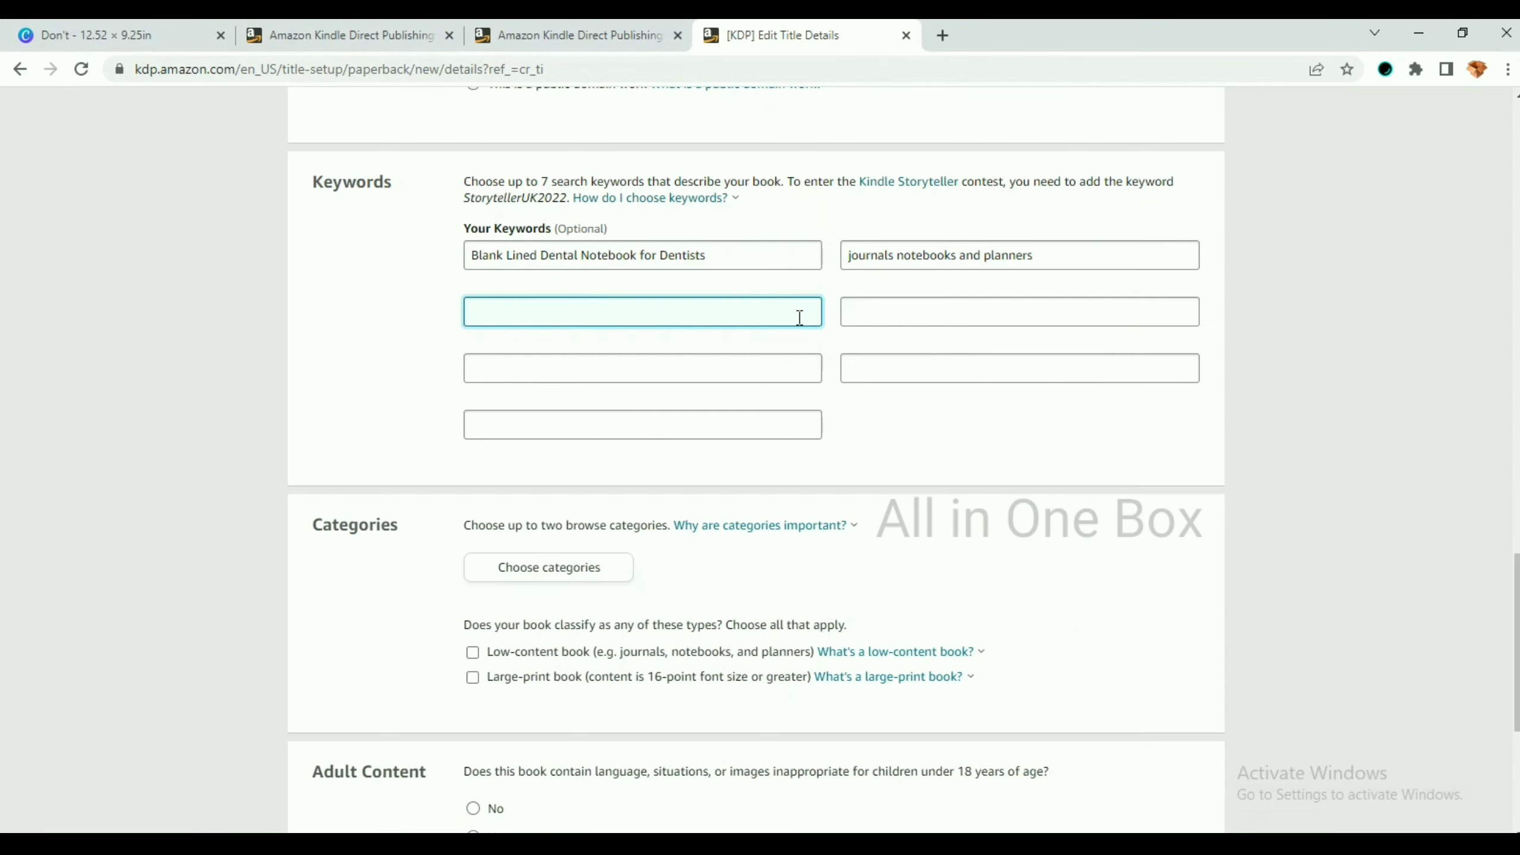
pyautogui.hotkey('ctrl', 'v')
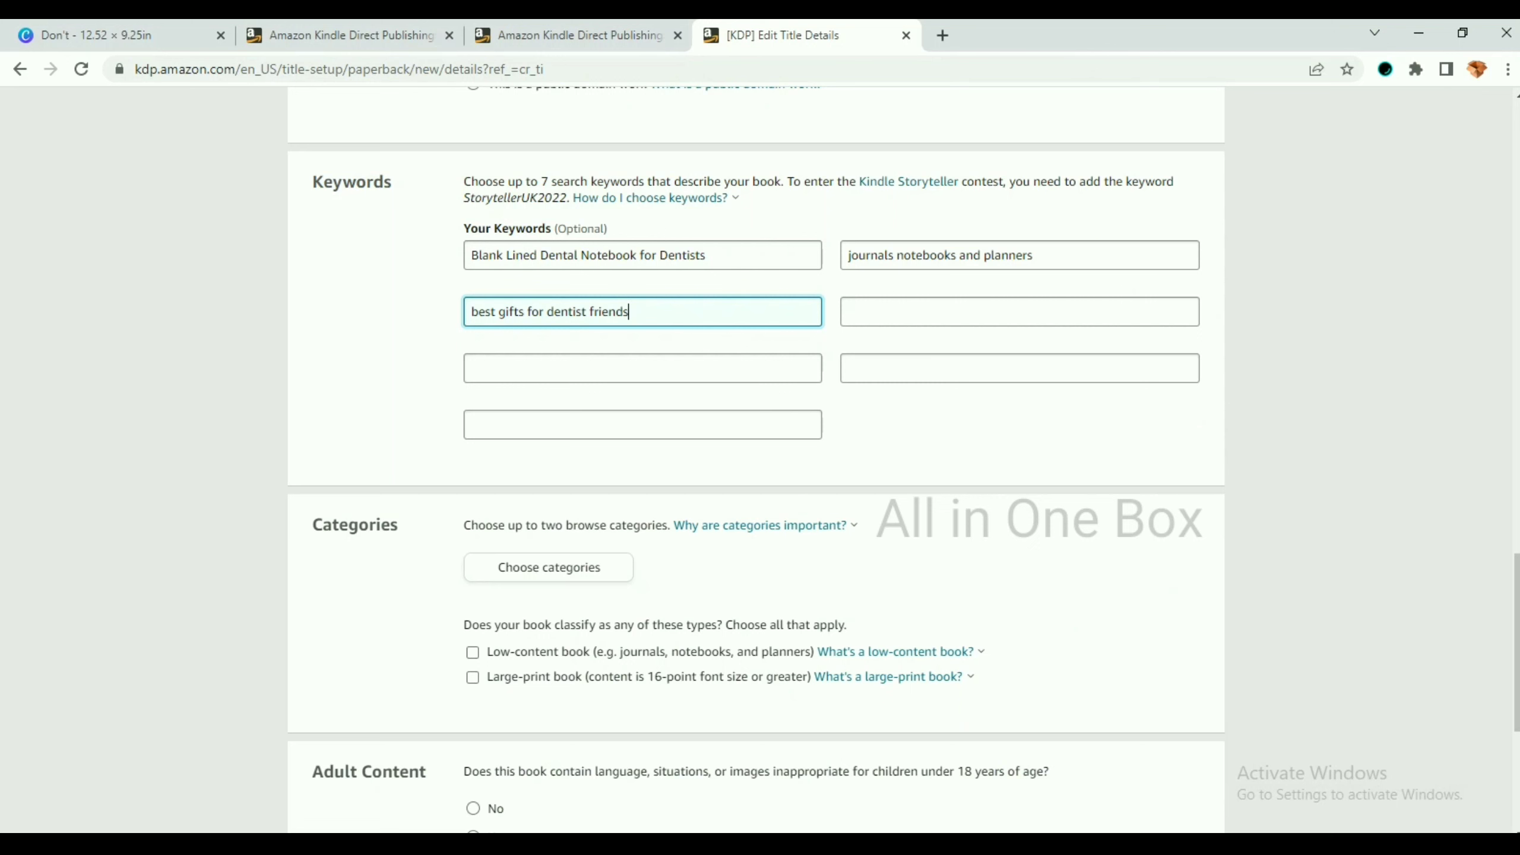
# - Copy "notebook for work" from the Notepad notes into the fourth keyword field
pyautogui.moveTo(820, 844)
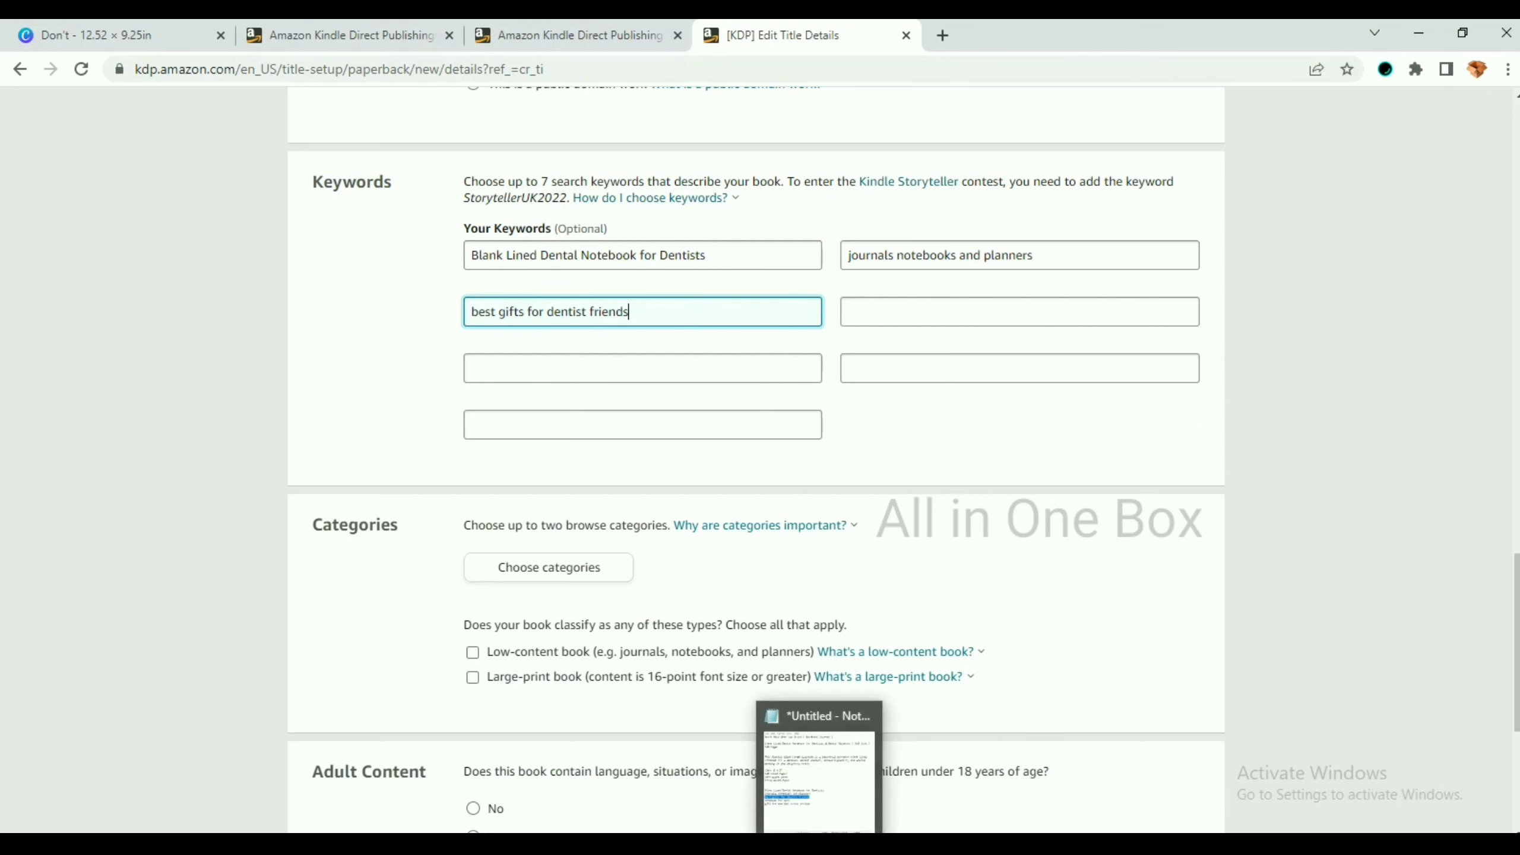
pyautogui.click(820, 766)
pyautogui.moveTo(1119, 604); pyautogui.dragTo(974, 593)
pyautogui.hotkey('ctrl', 'c')
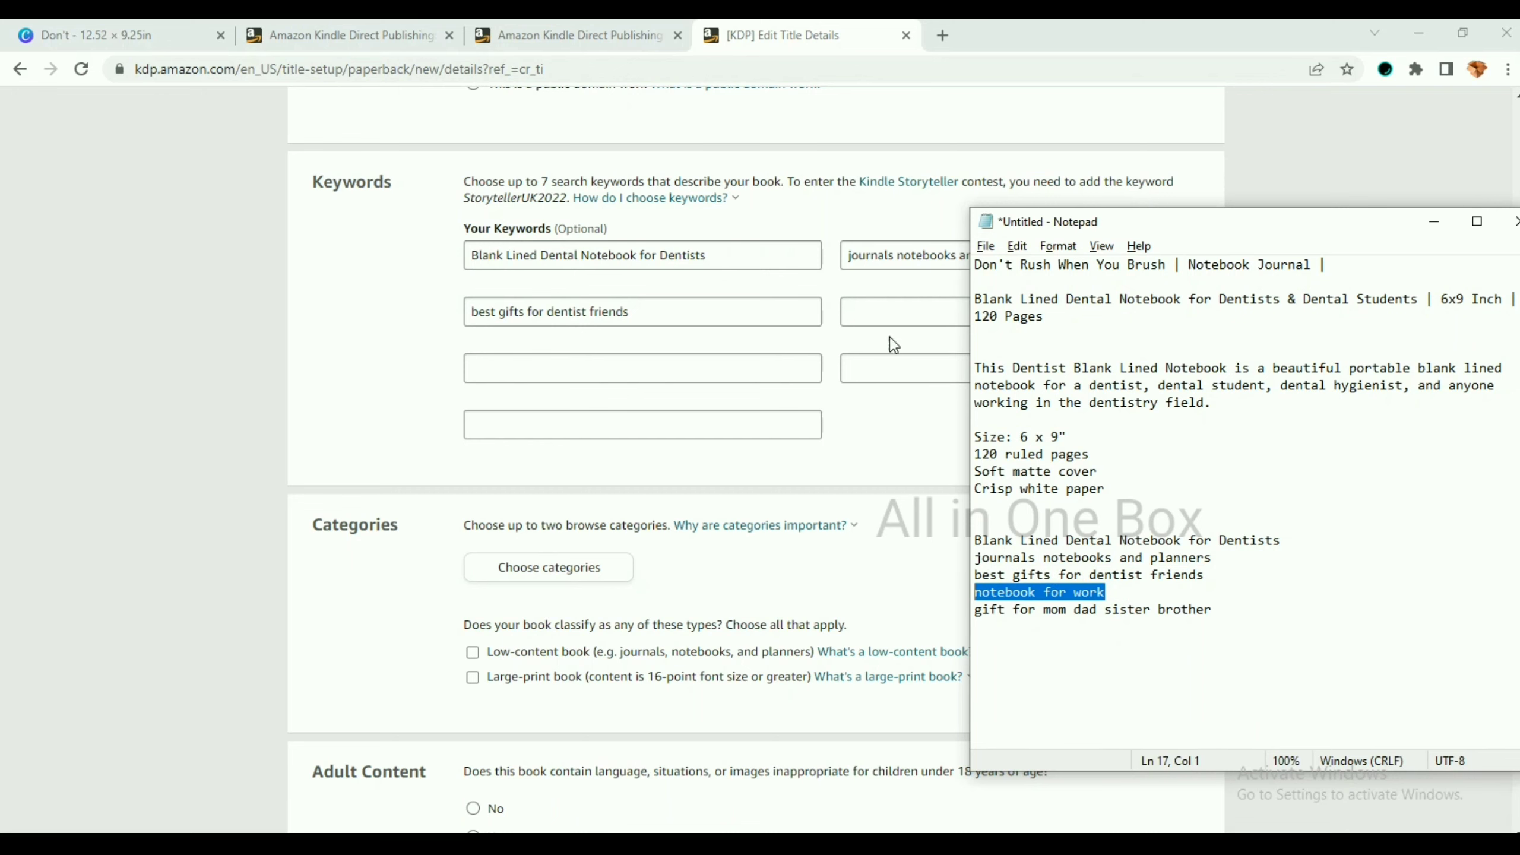
pyautogui.click(896, 303)
pyautogui.hotkey('ctrl', 'v')
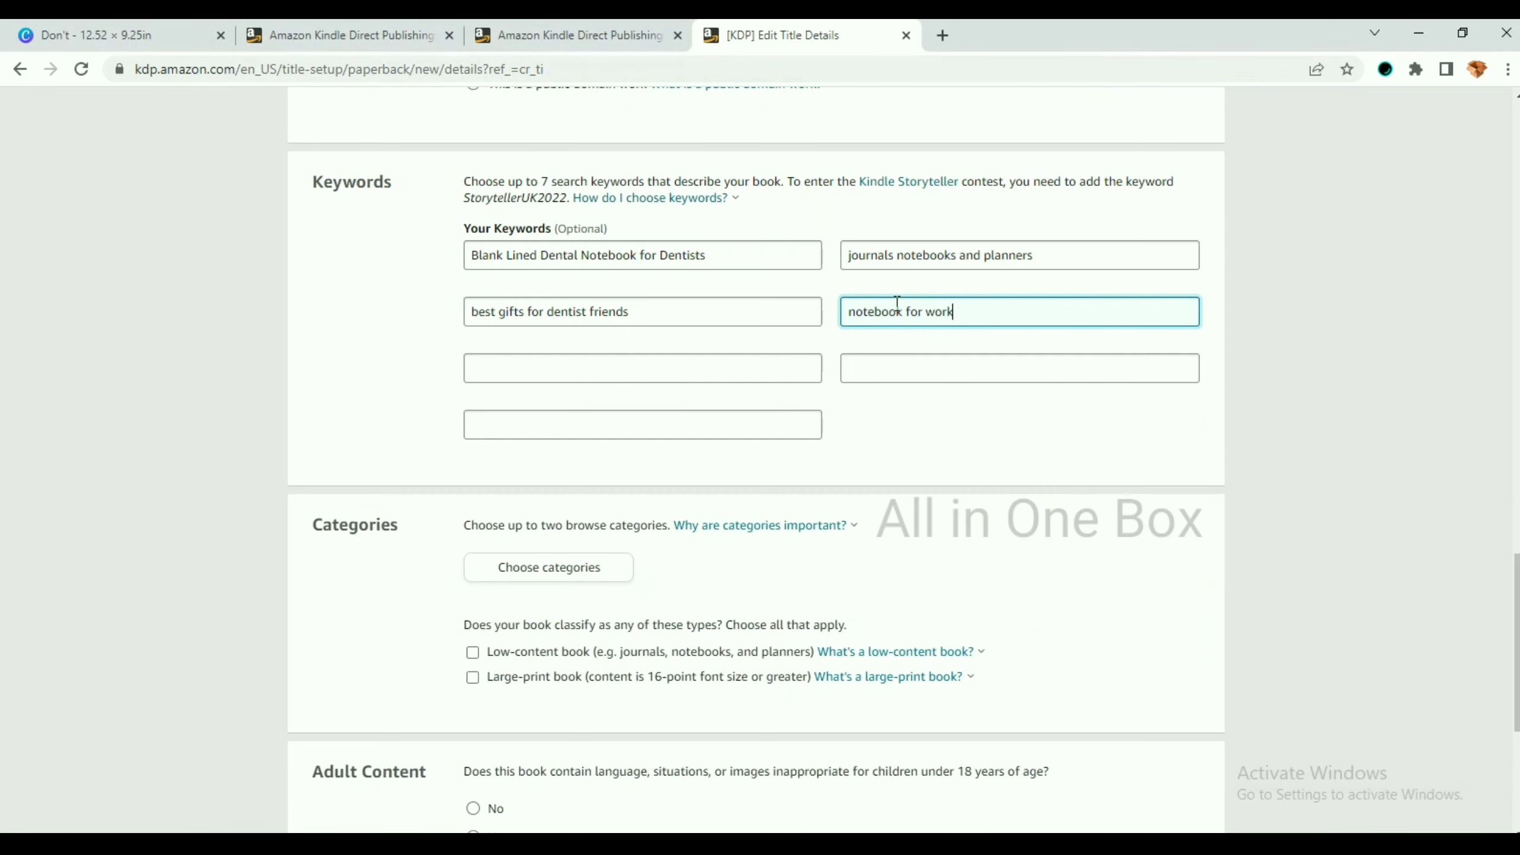
# - Choose the browse category Education & Reference > Education > General and save the selection
pyautogui.scroll(-3, 919, 511)
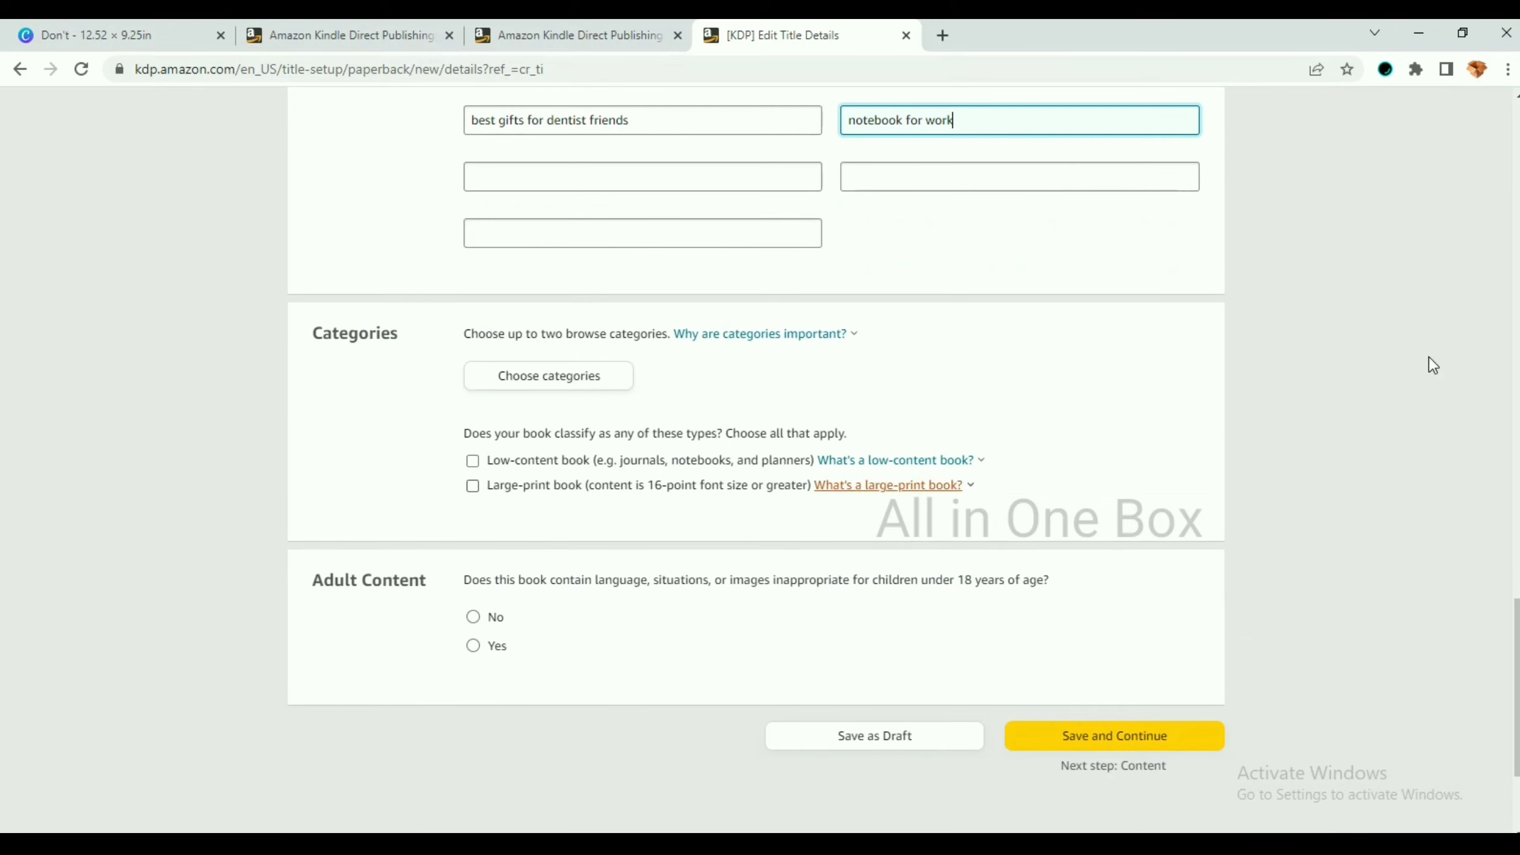
pyautogui.click(543, 387)
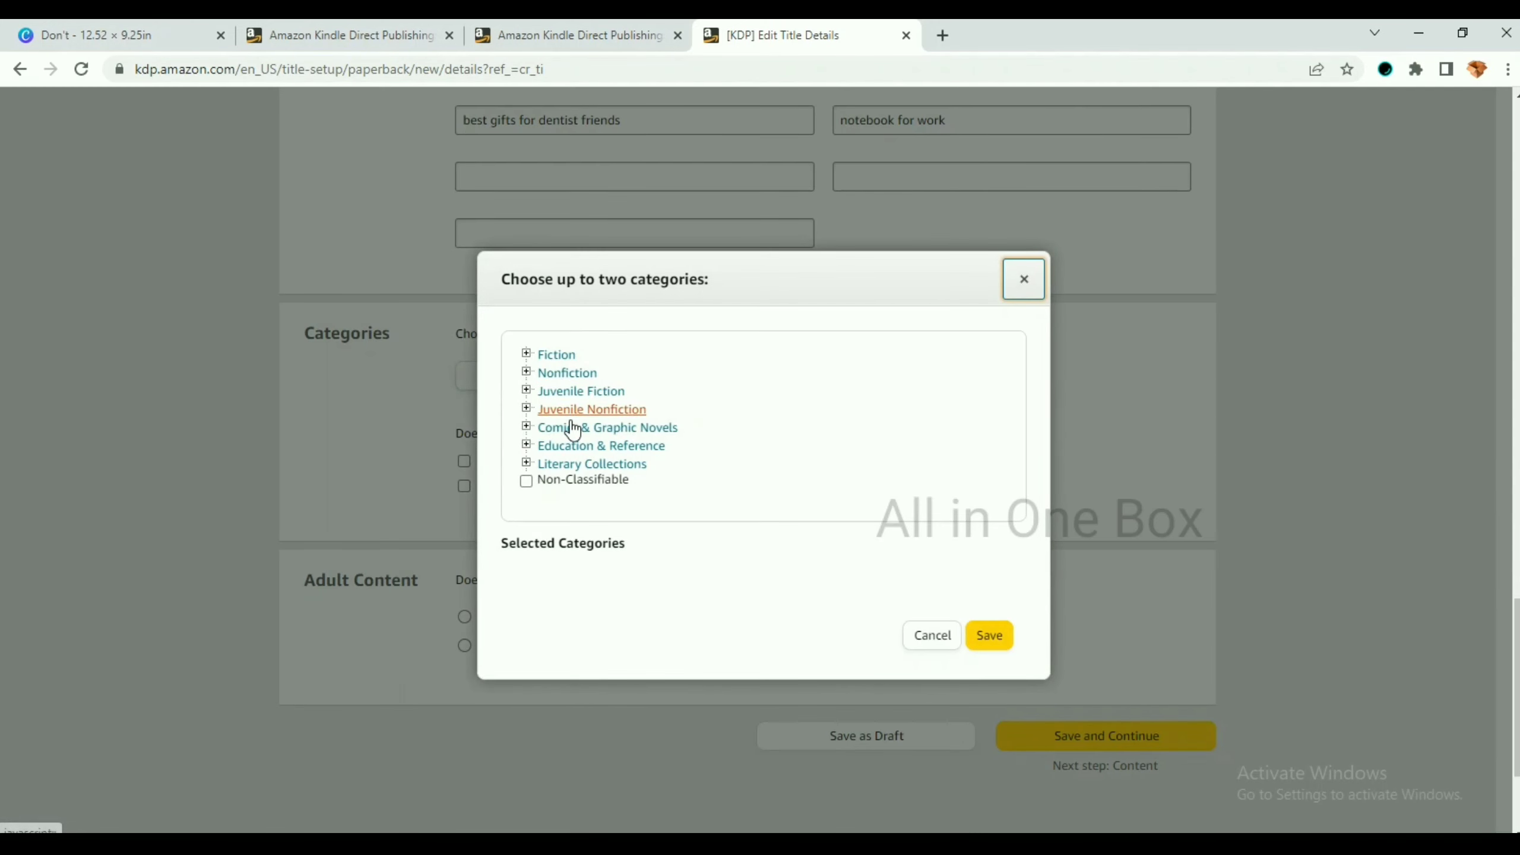
pyautogui.click(526, 446)
pyautogui.click(544, 463)
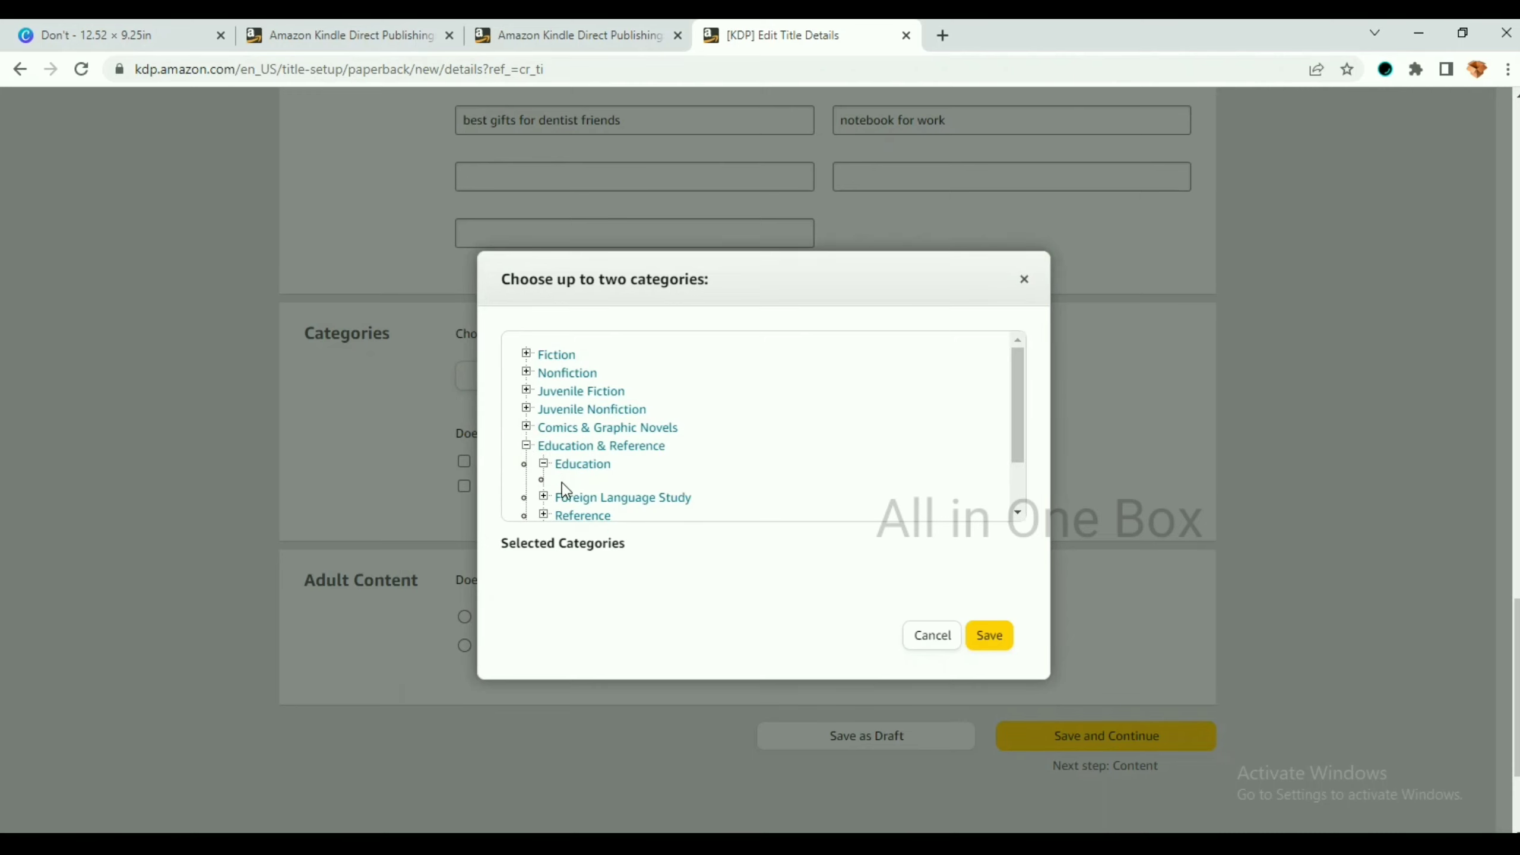
pyautogui.scroll(-2, 568, 479)
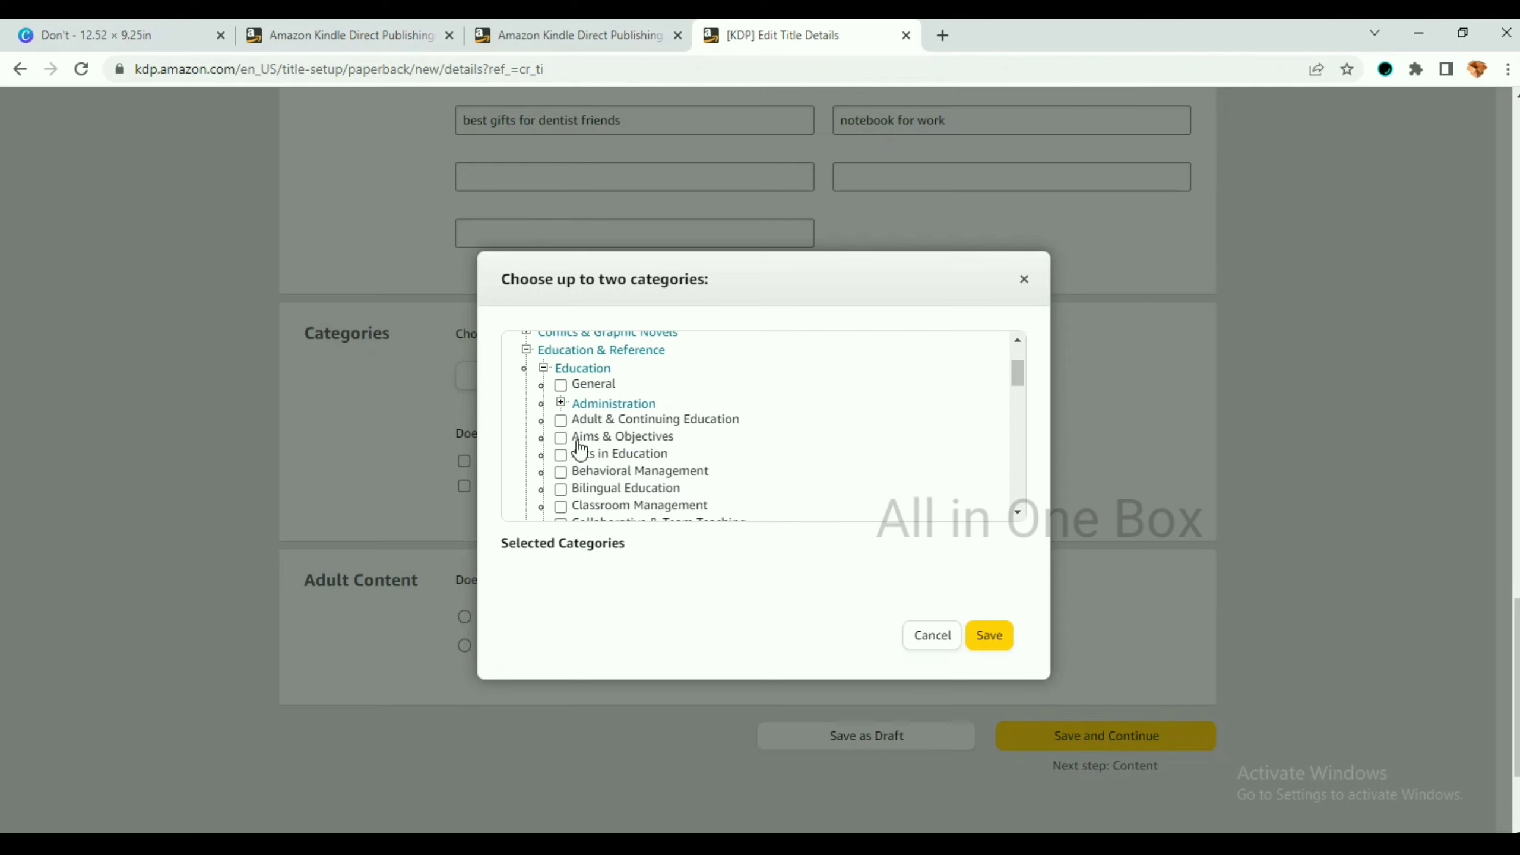
pyautogui.click(561, 385)
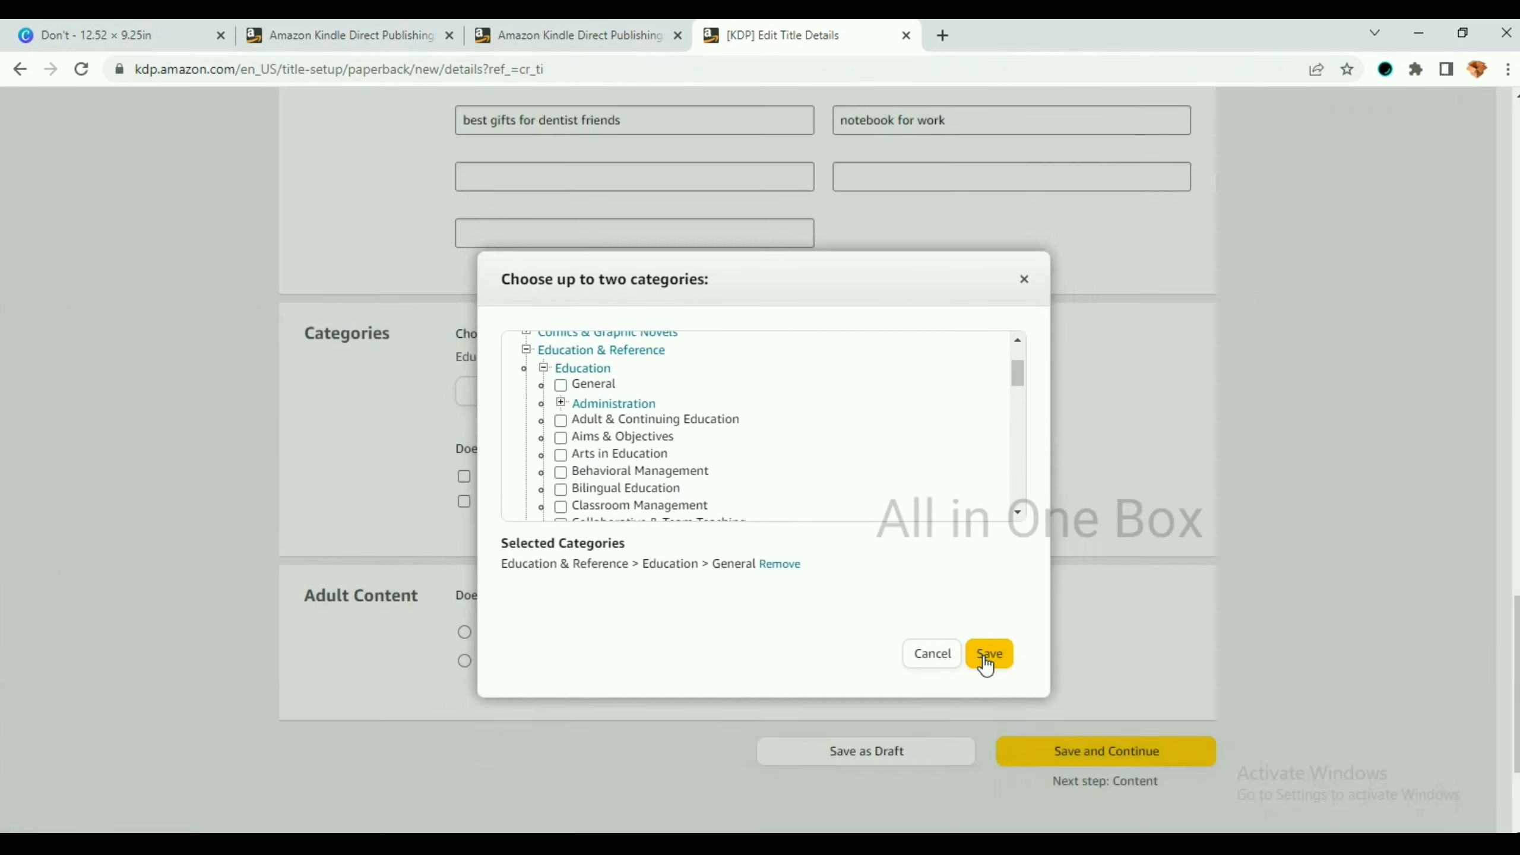
pyautogui.click(986, 659)
# - Classify the title as a low-content book with no adult content, and save and continue to the Paperback Content page
pyautogui.scroll(-2, 868, 485)
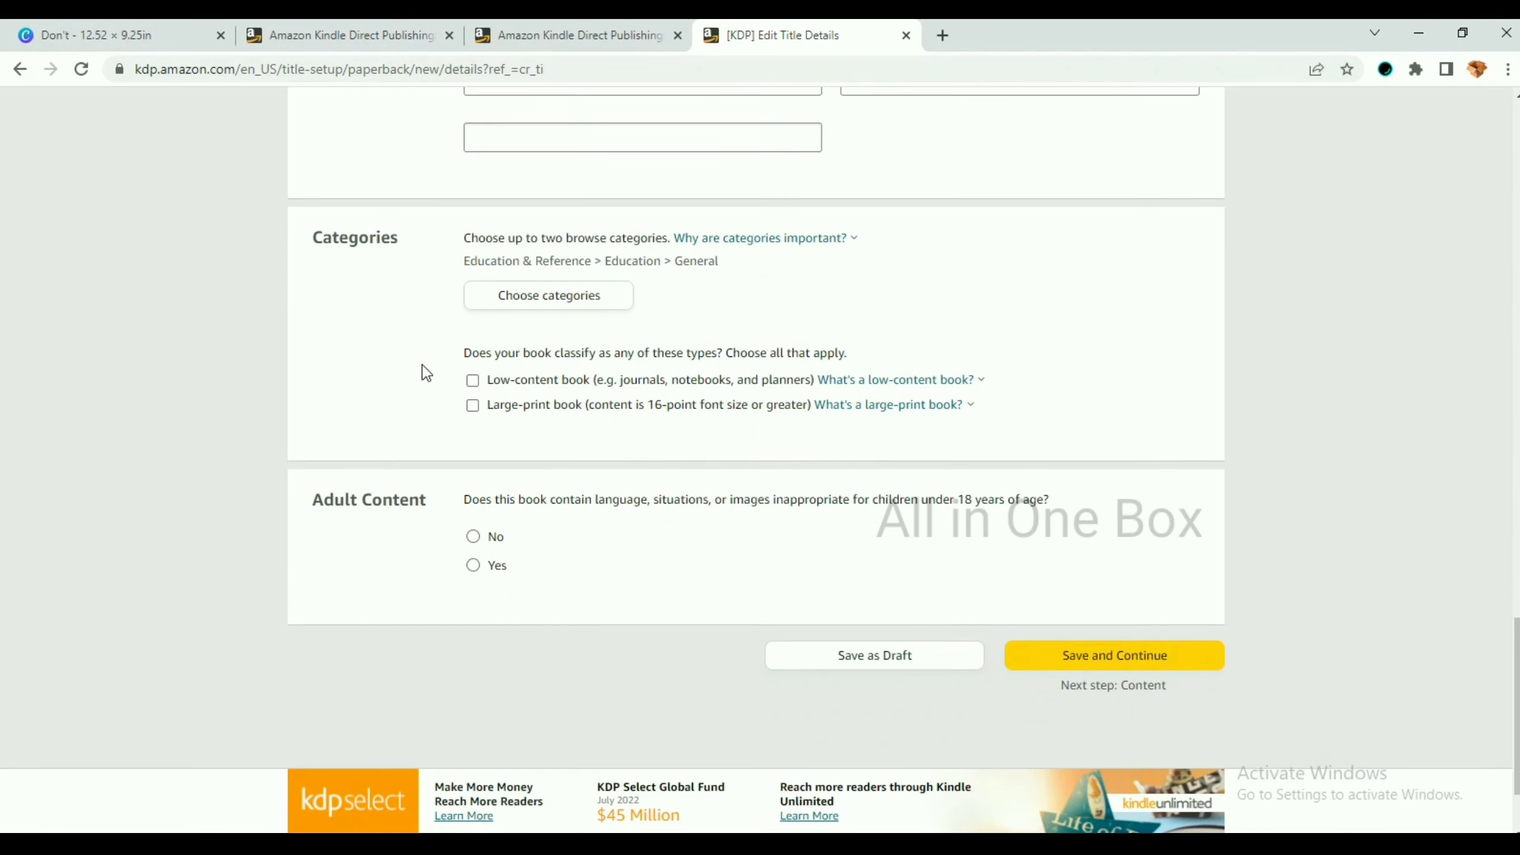
pyautogui.click(472, 380)
pyautogui.click(473, 536)
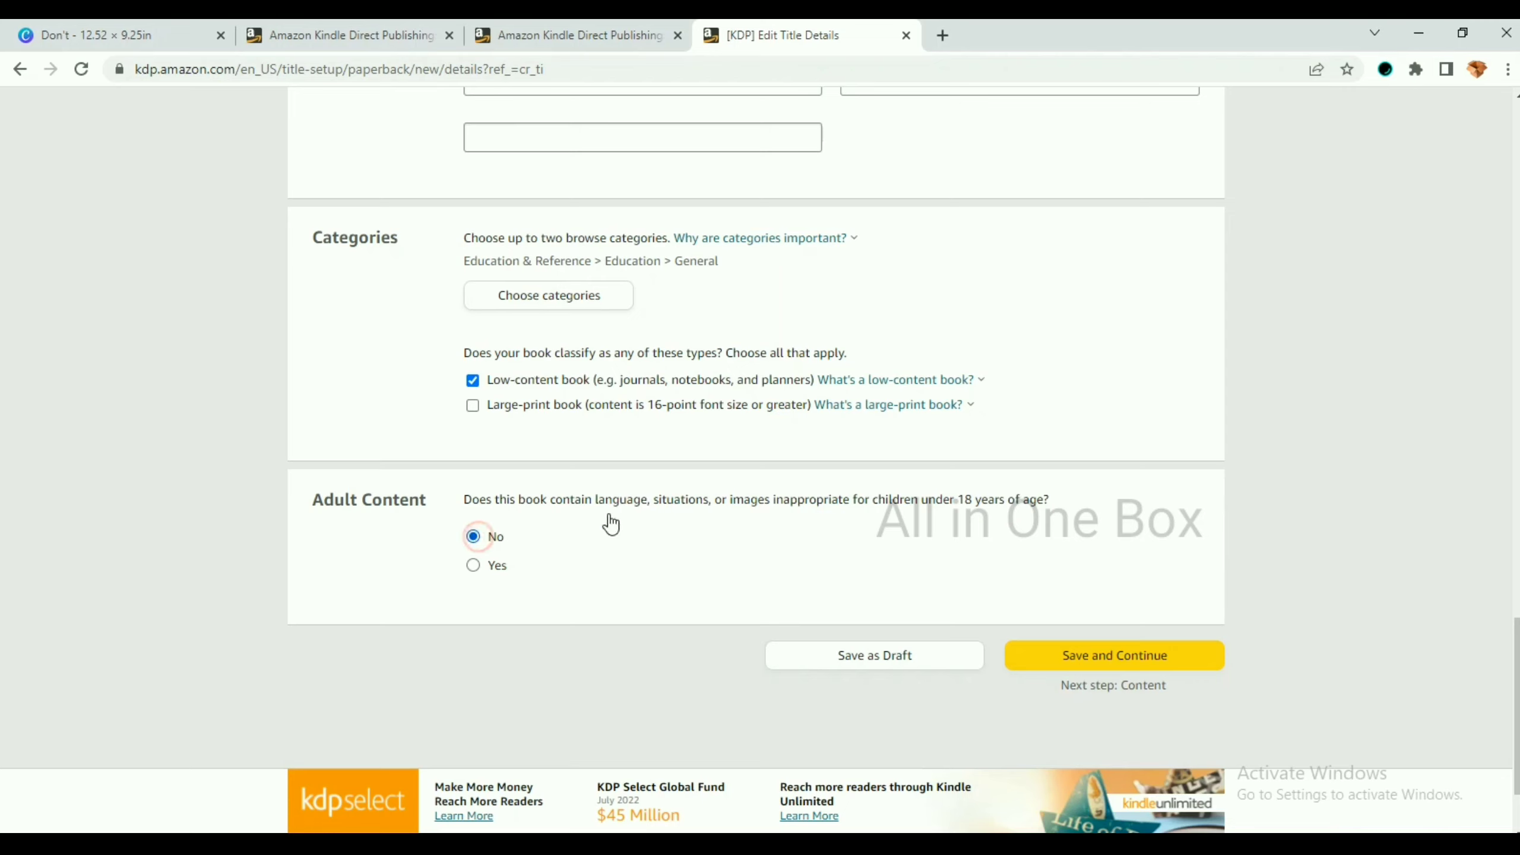
pyautogui.click(1146, 656)
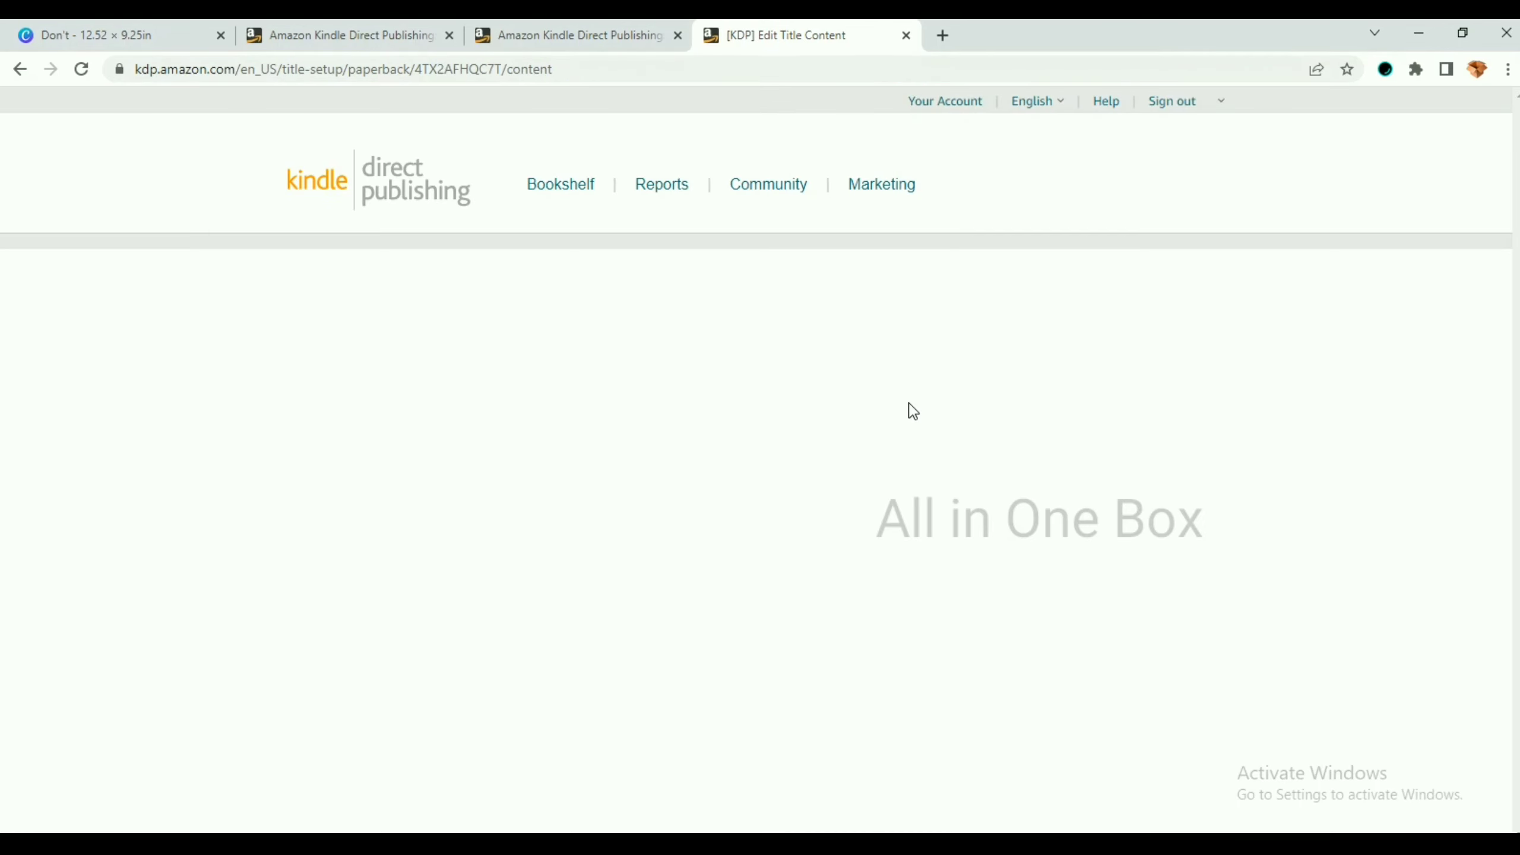
# - Upload the PDF "lined notebook 120 page 6 9" from the Downloads folder as the paperback manuscript
pyautogui.scroll(-3, 912, 411)
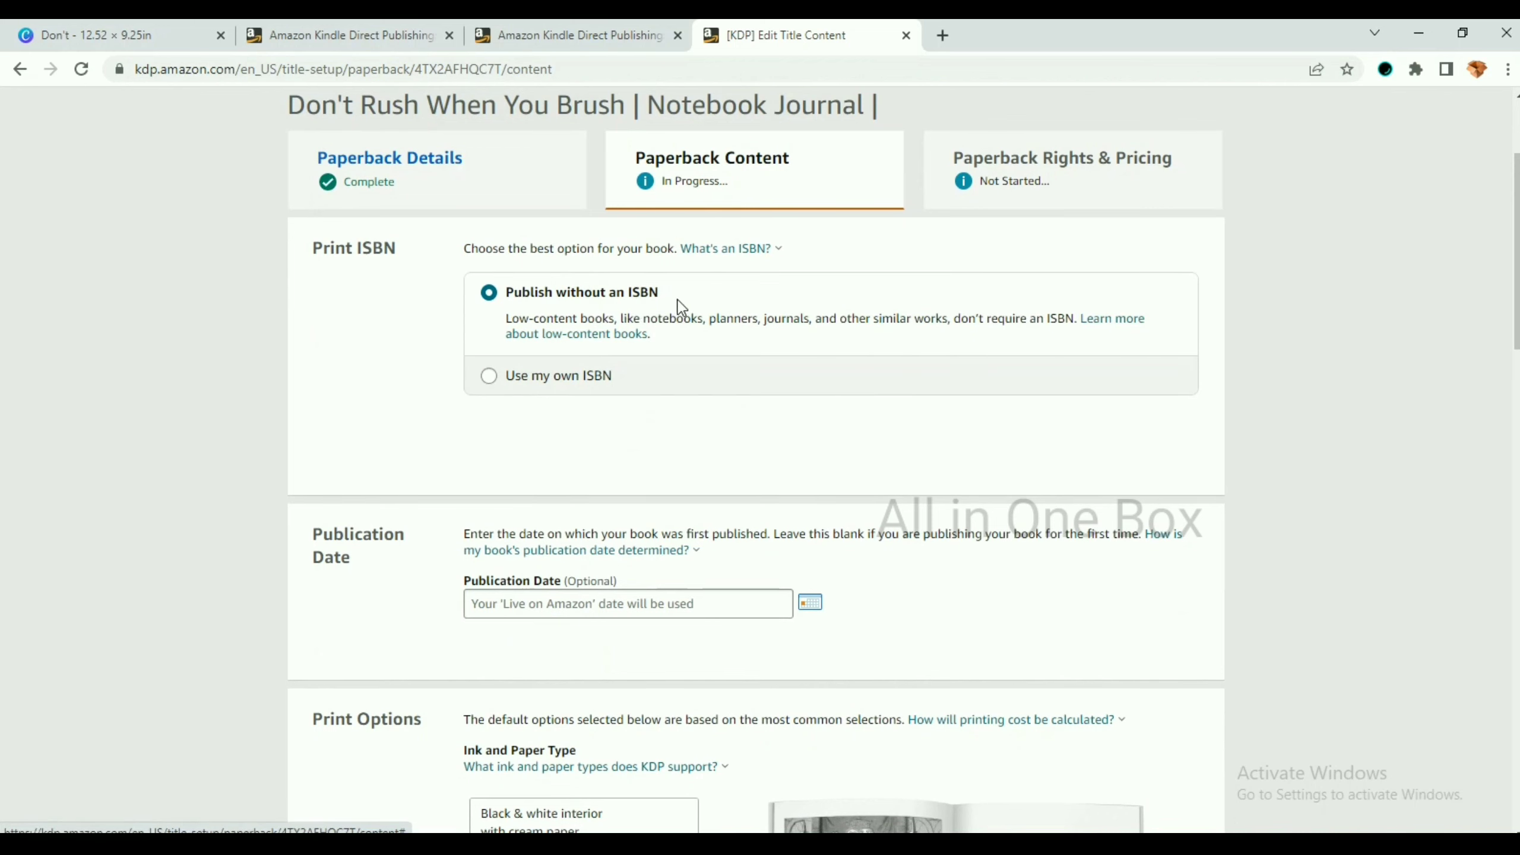
pyautogui.scroll(-10, 750, 353)
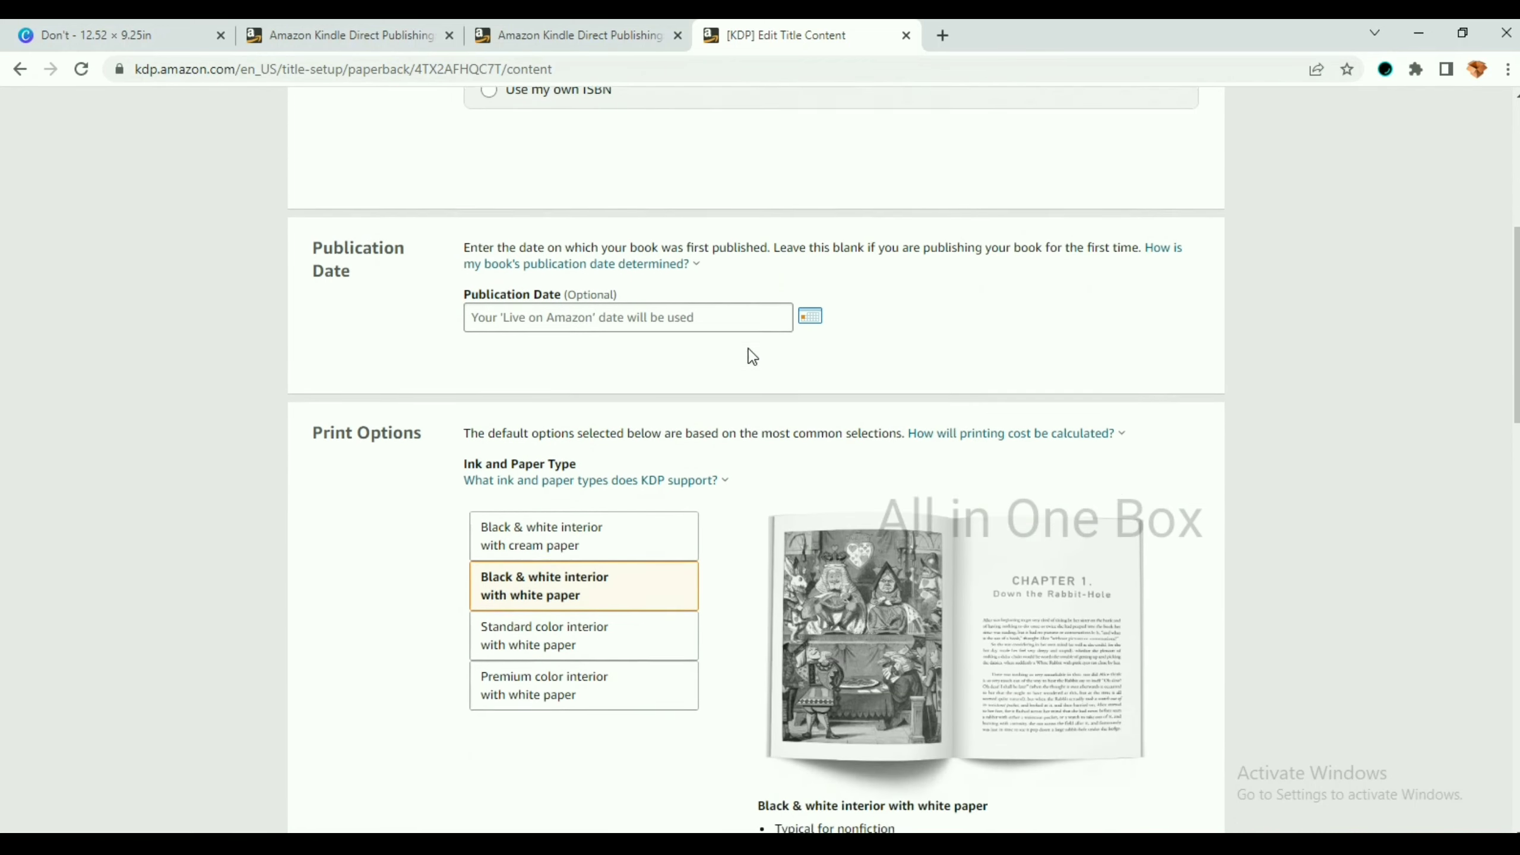
pyautogui.scroll(-7, 752, 356)
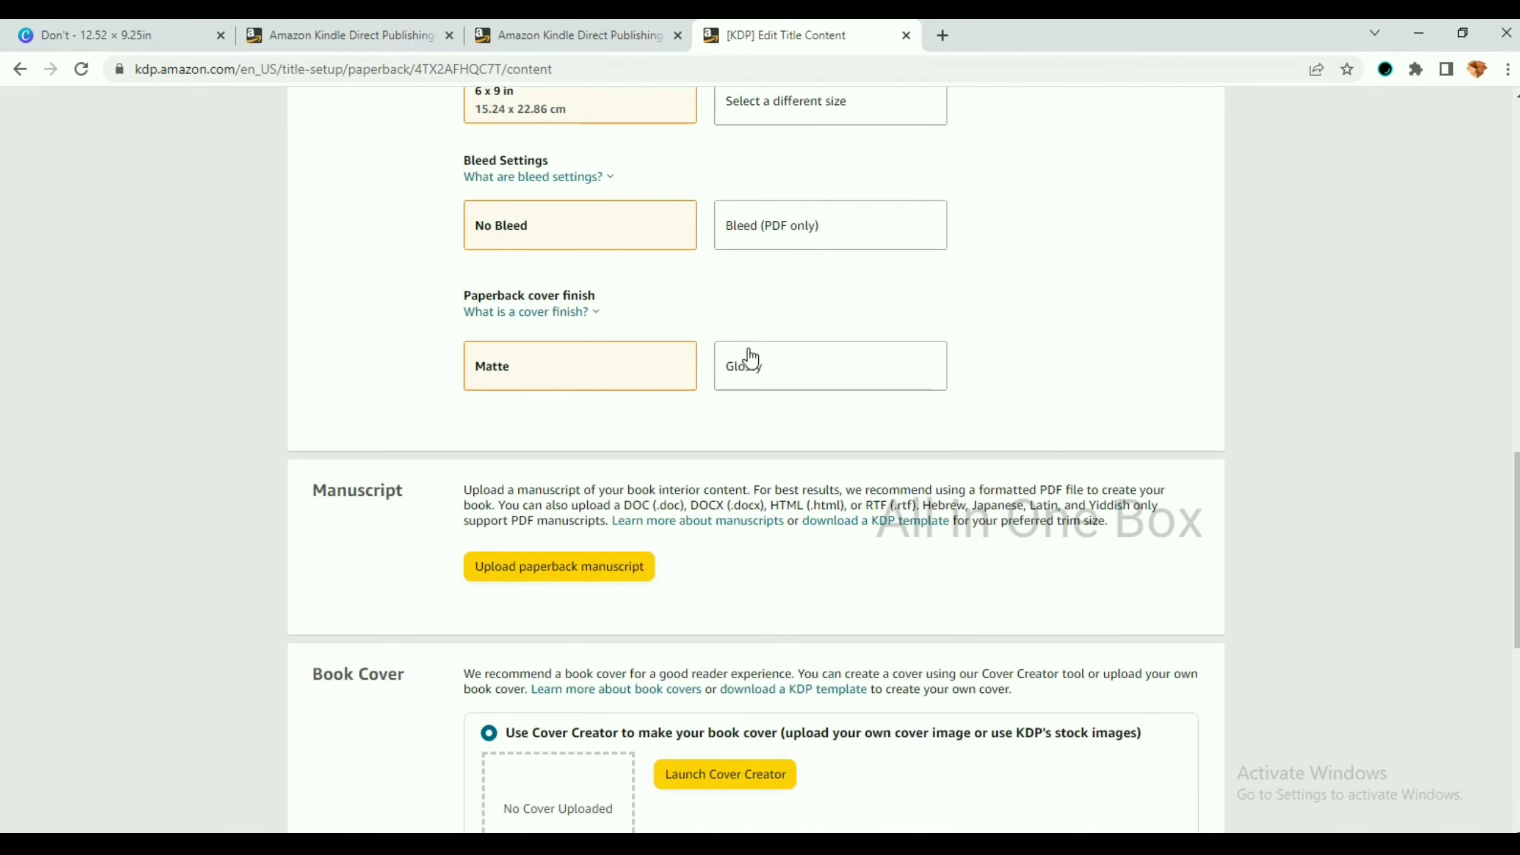
pyautogui.scroll(1, 752, 356)
pyautogui.scroll(-3, 751, 356)
pyautogui.scroll(-1, 751, 358)
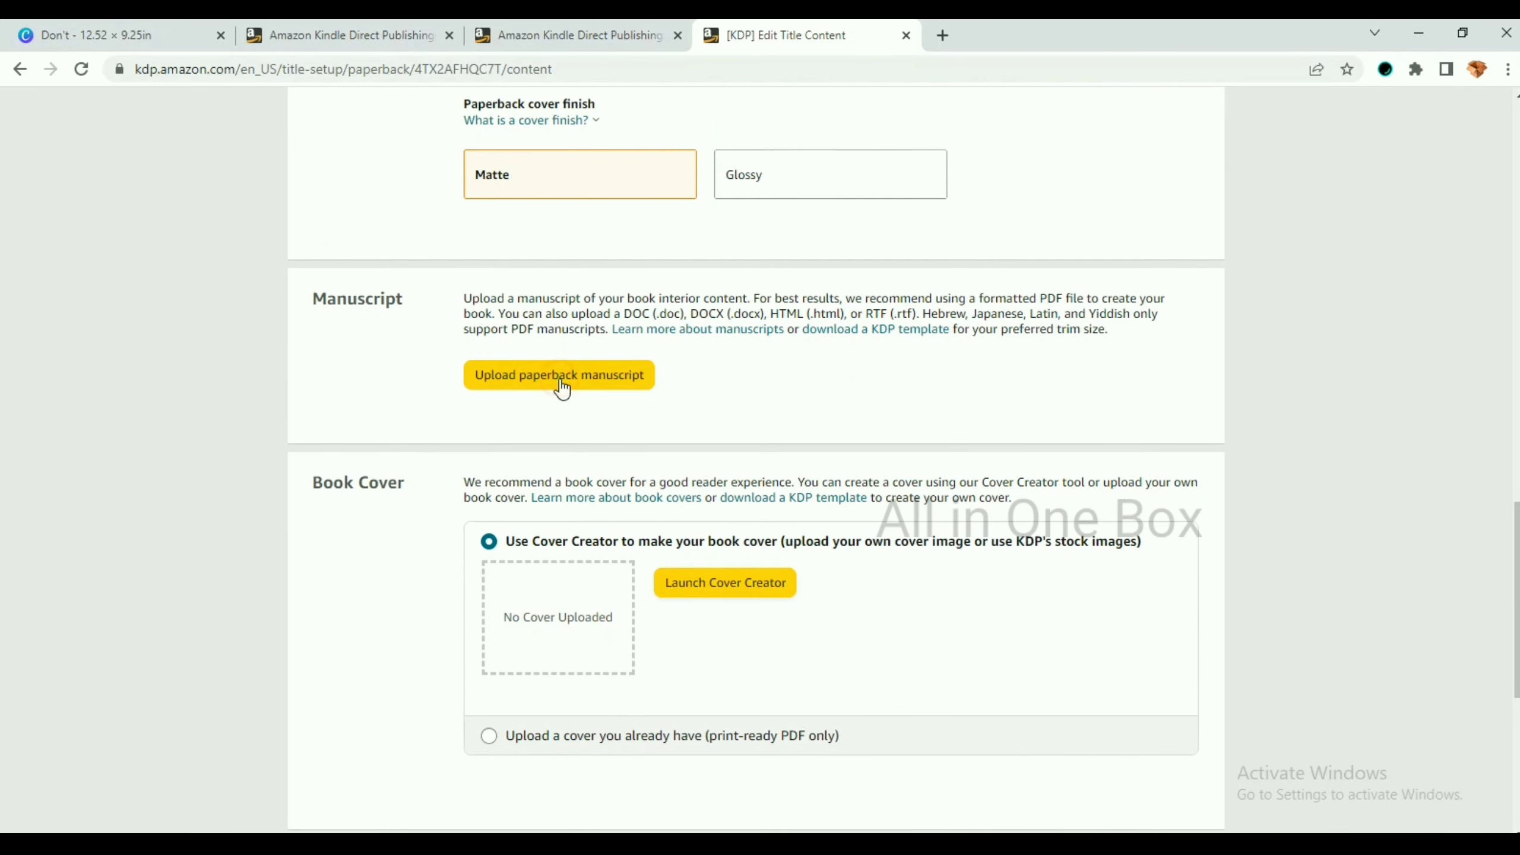
pyautogui.click(563, 386)
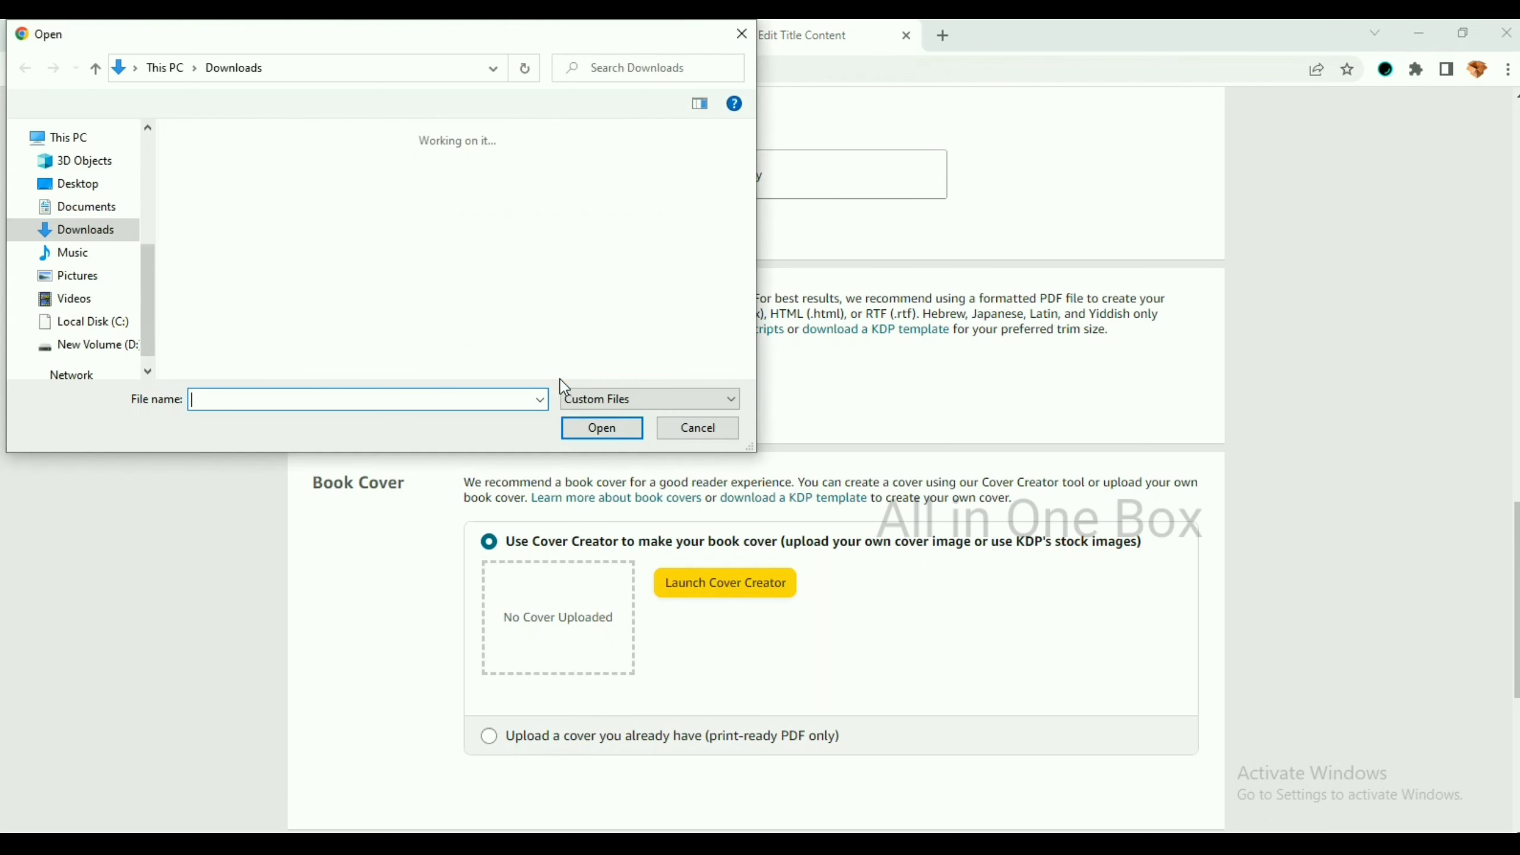
pyautogui.click(122, 256)
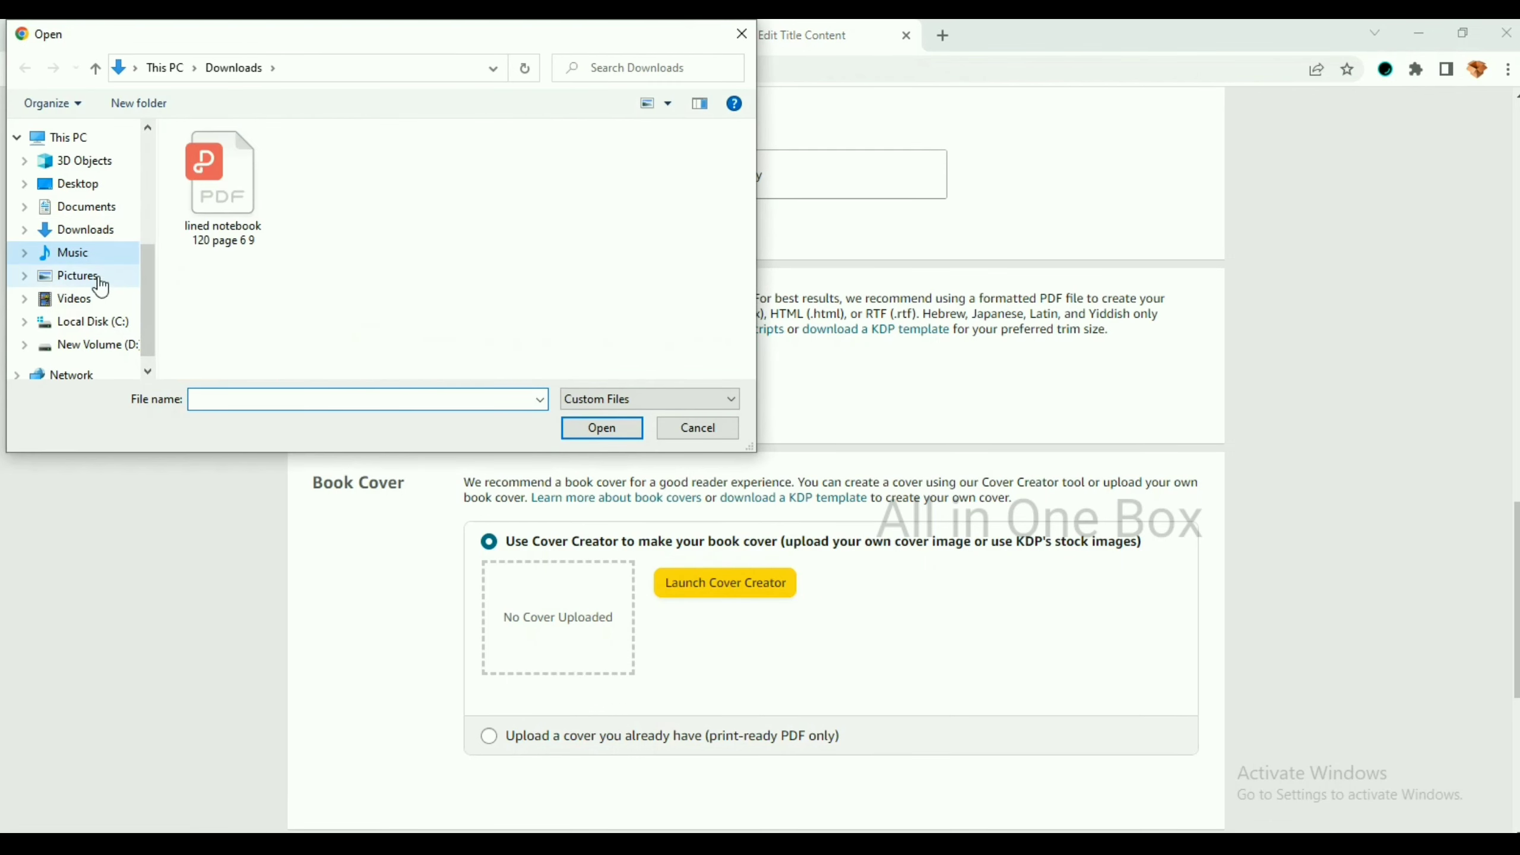
pyautogui.doubleClick(225, 207)
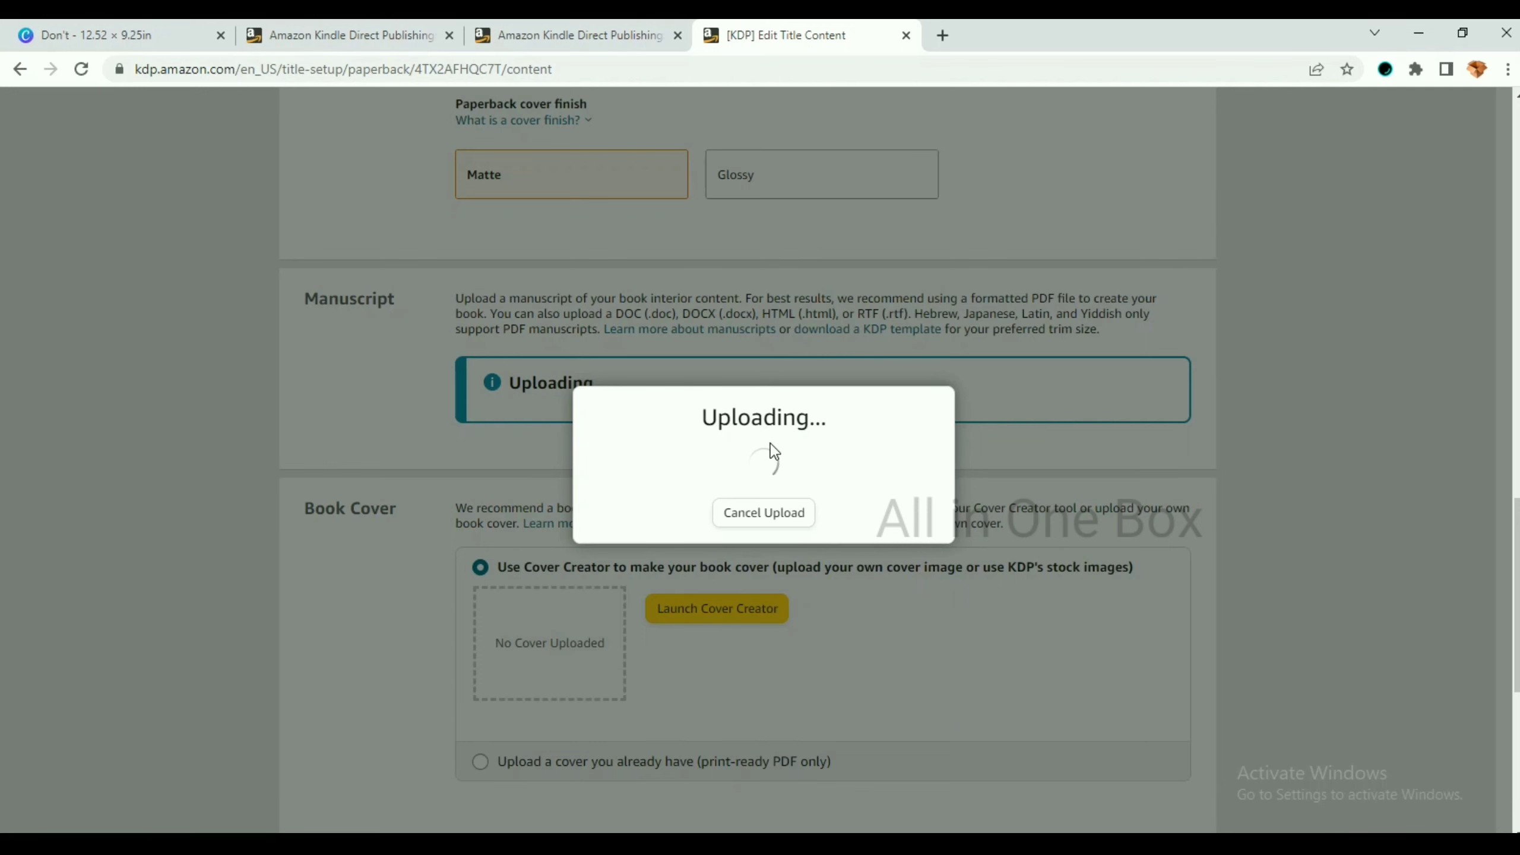
# - Choose to supply a print-ready cover and upload the PDF "Don't" from the Downloads folder as the book cover
pyautogui.scroll(-3, 793, 448)
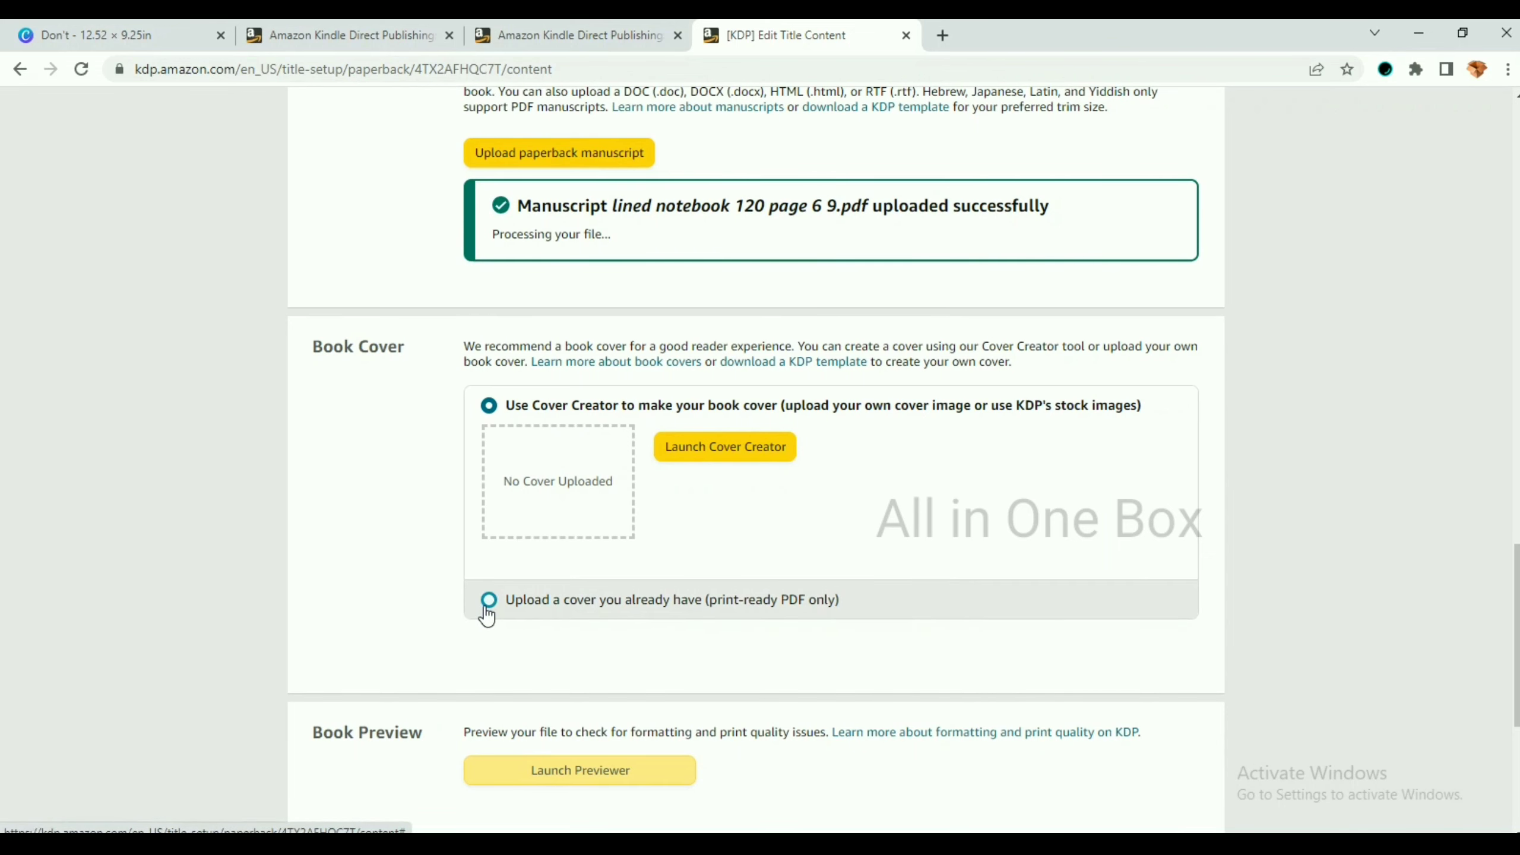
pyautogui.click(488, 600)
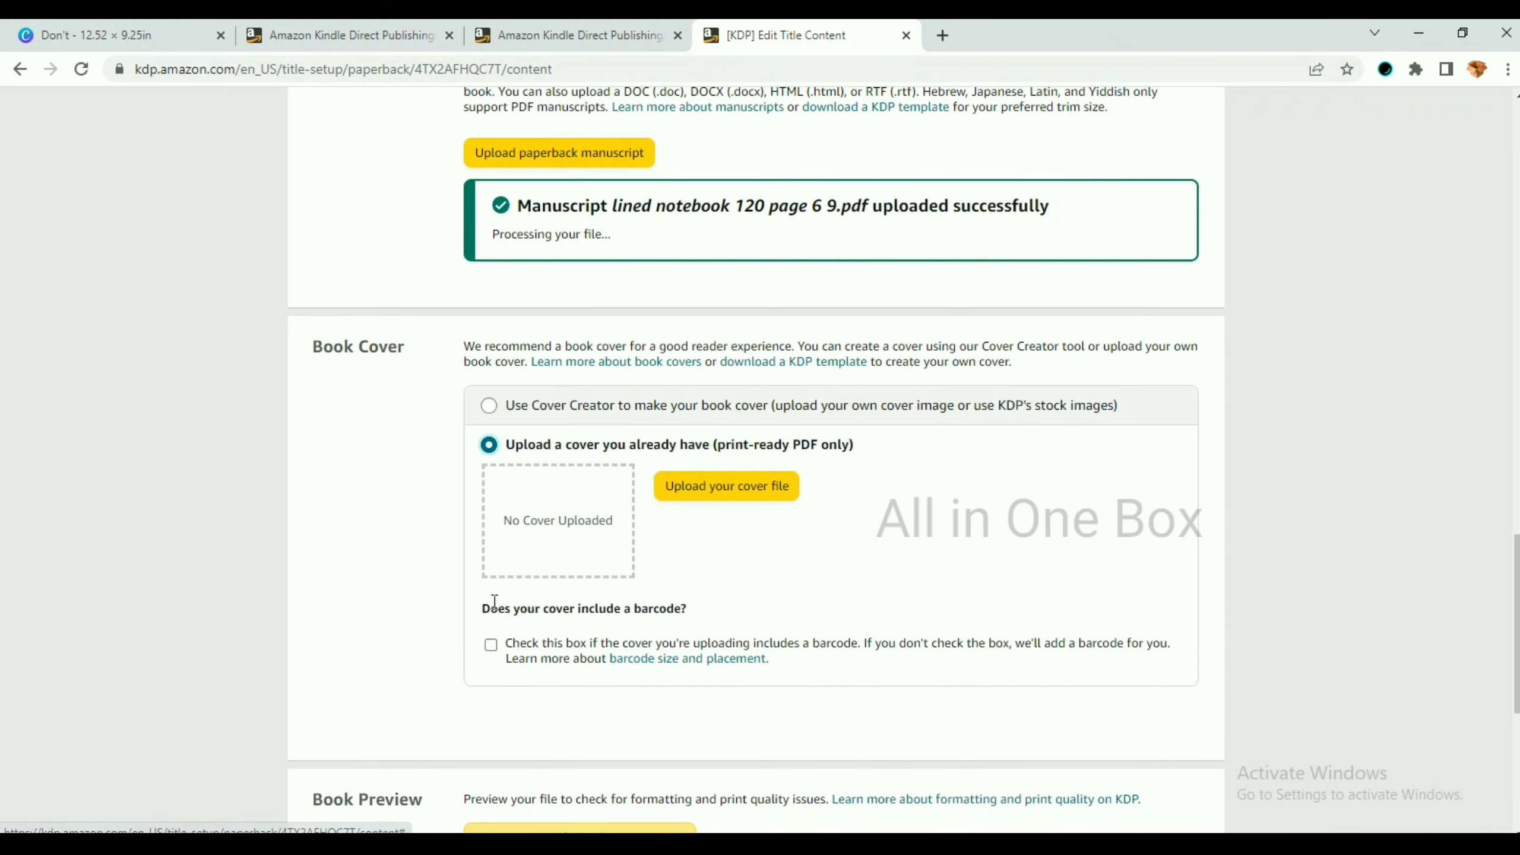
pyautogui.click(729, 500)
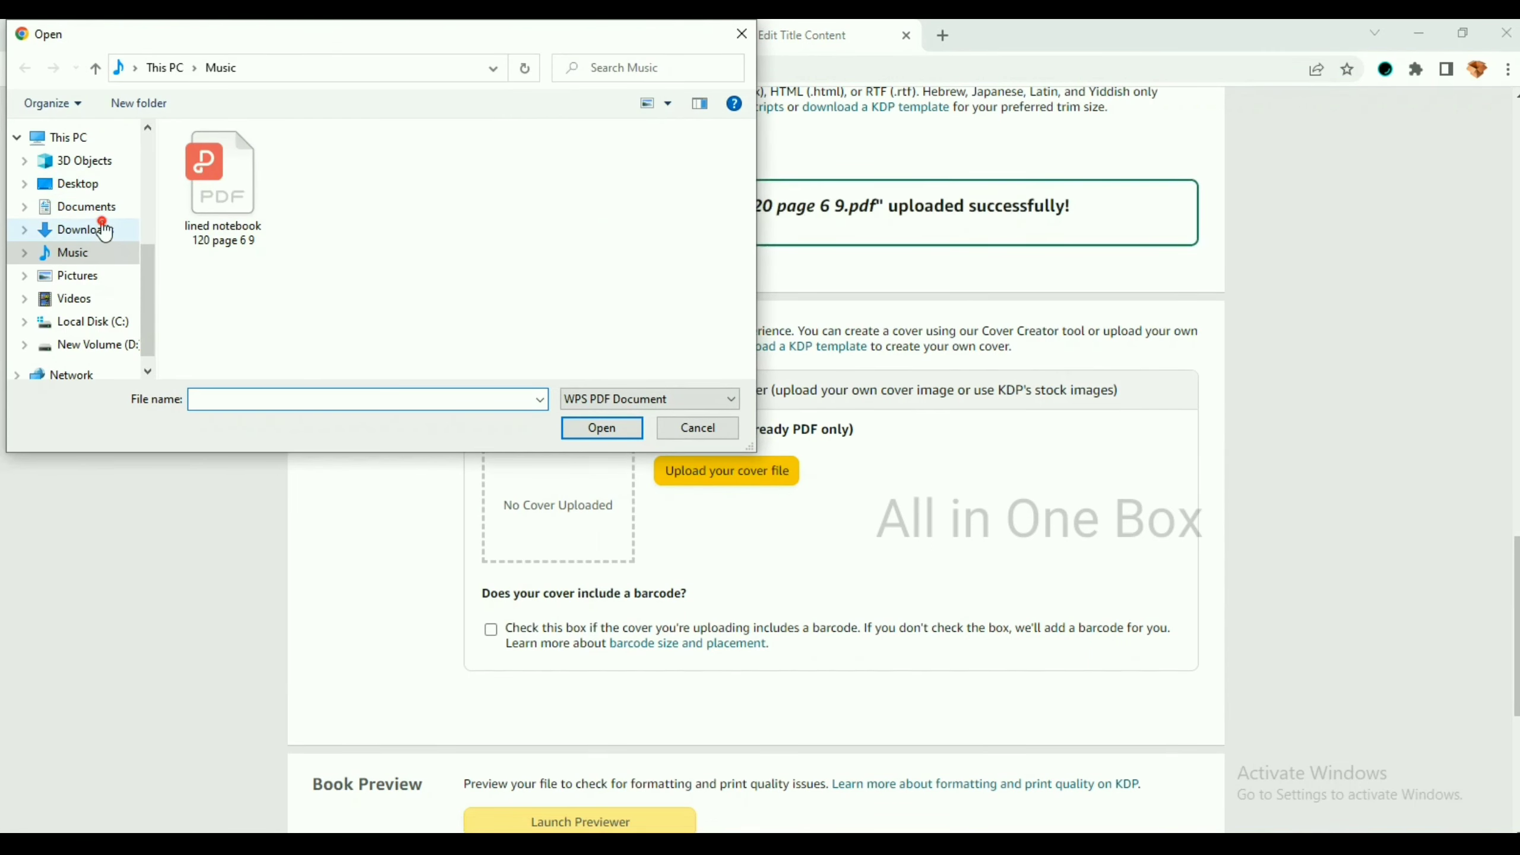
pyautogui.click(102, 228)
pyautogui.click(207, 180)
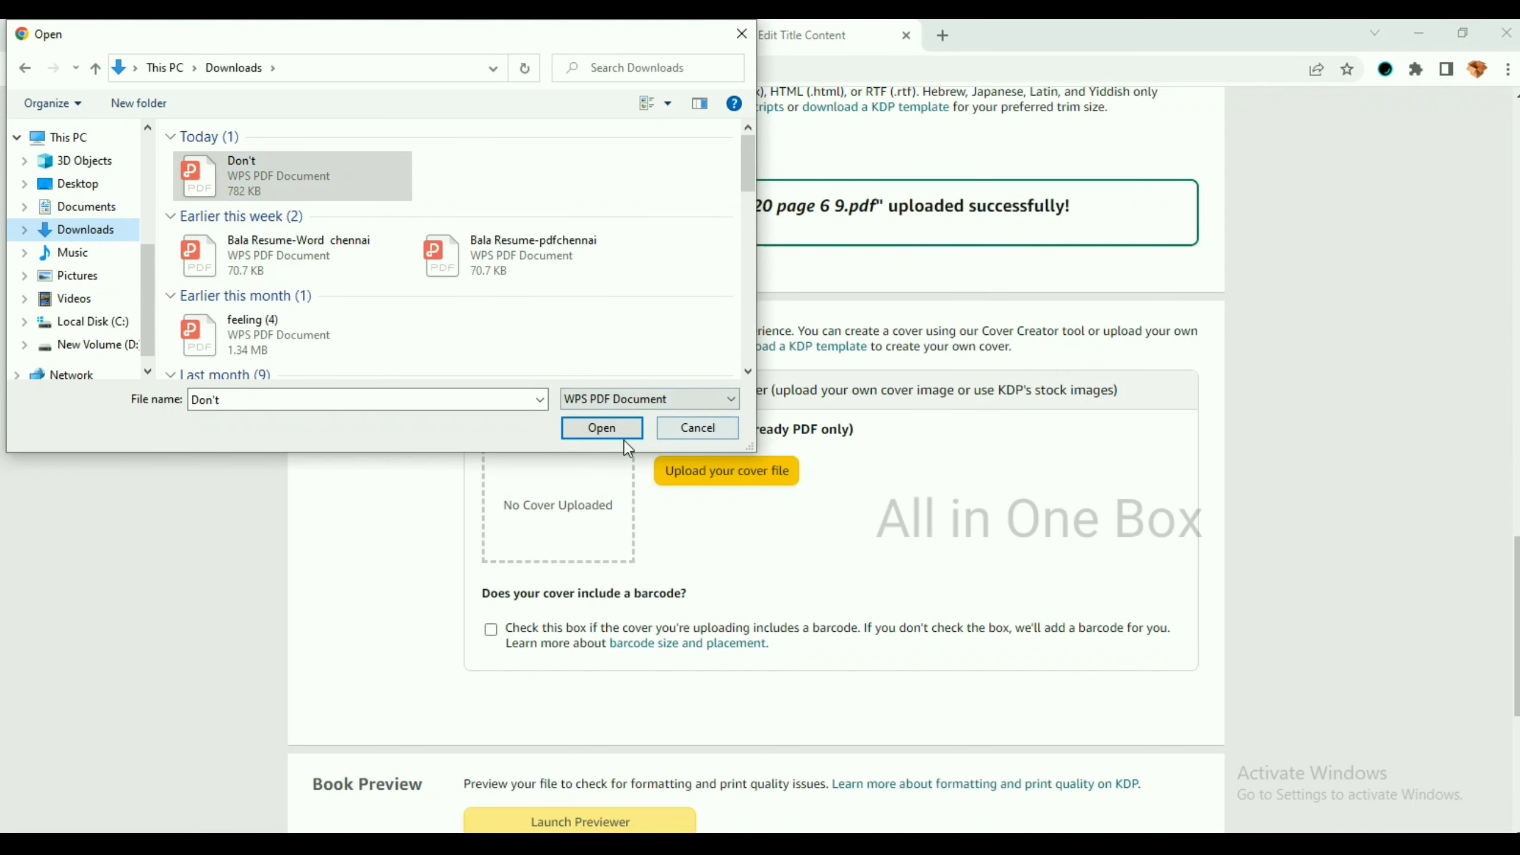
pyautogui.click(603, 429)
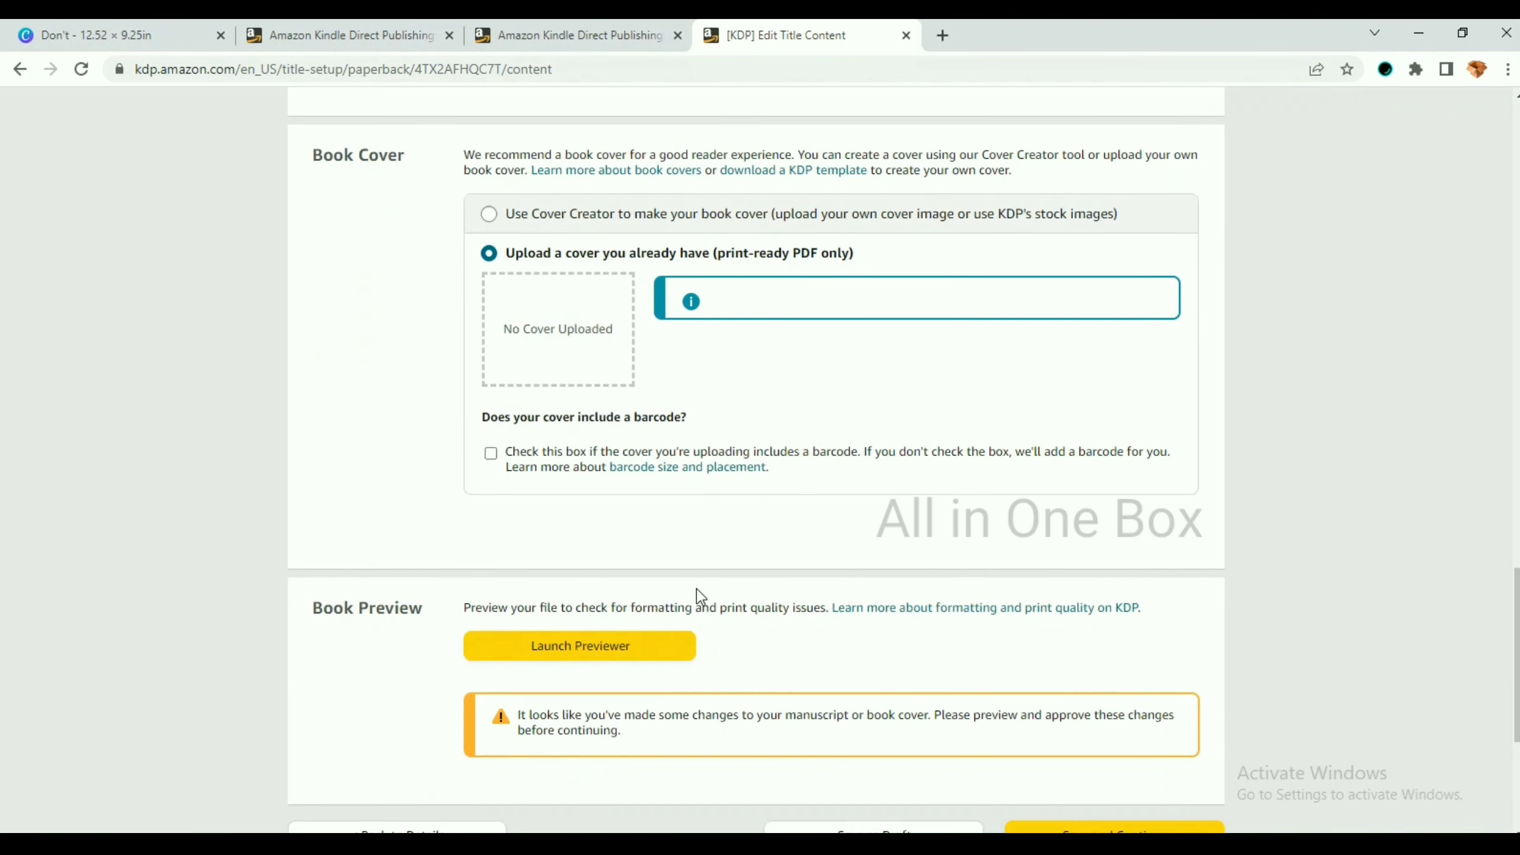
# - Launch the print previewer, check the cover and the first interior pages, and approve the proof
pyautogui.click(625, 646)
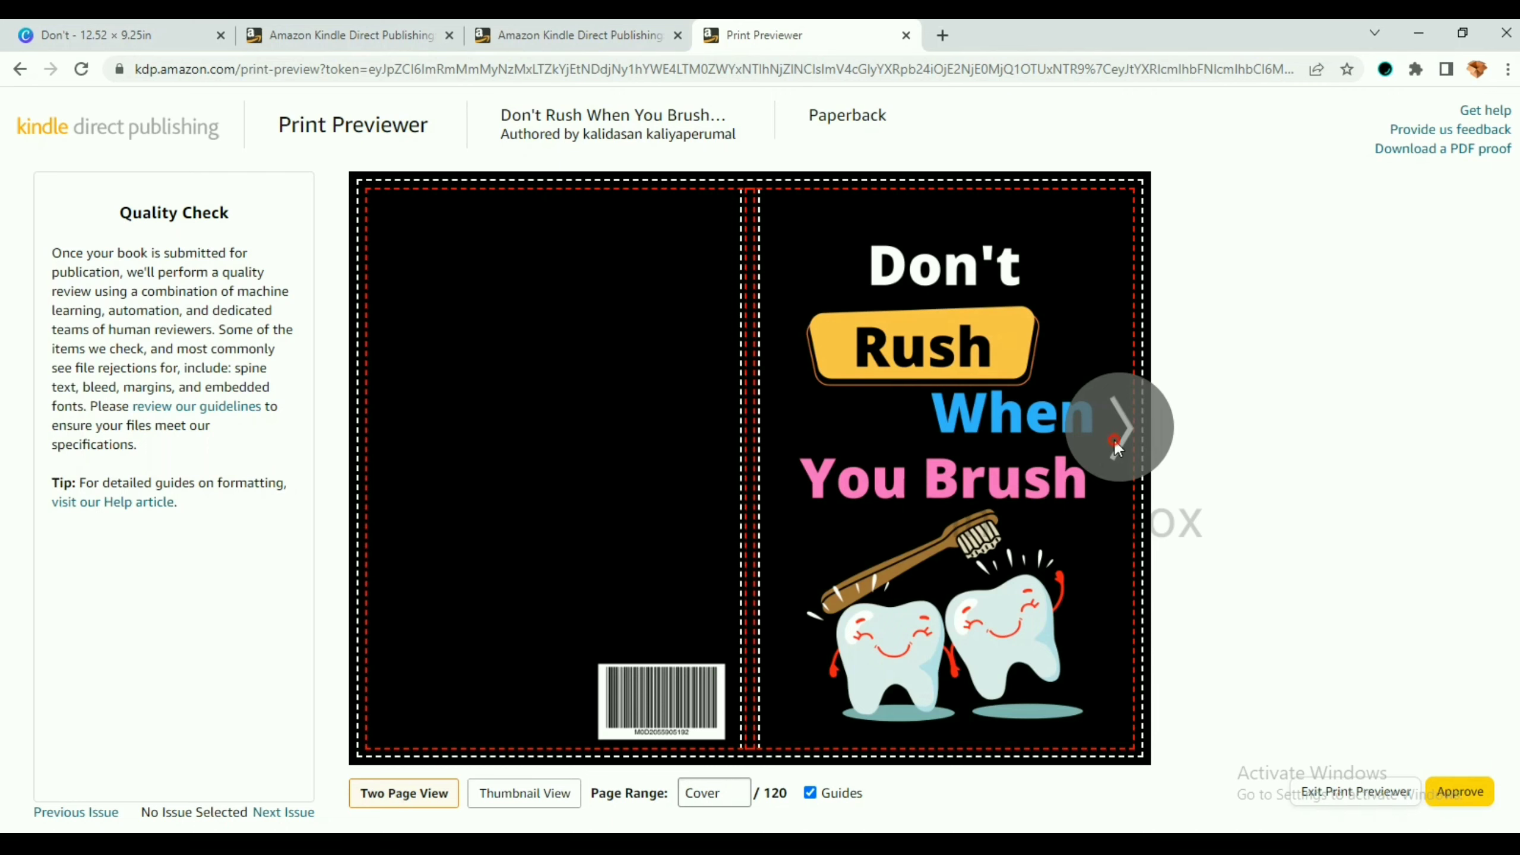
pyautogui.click(1116, 444)
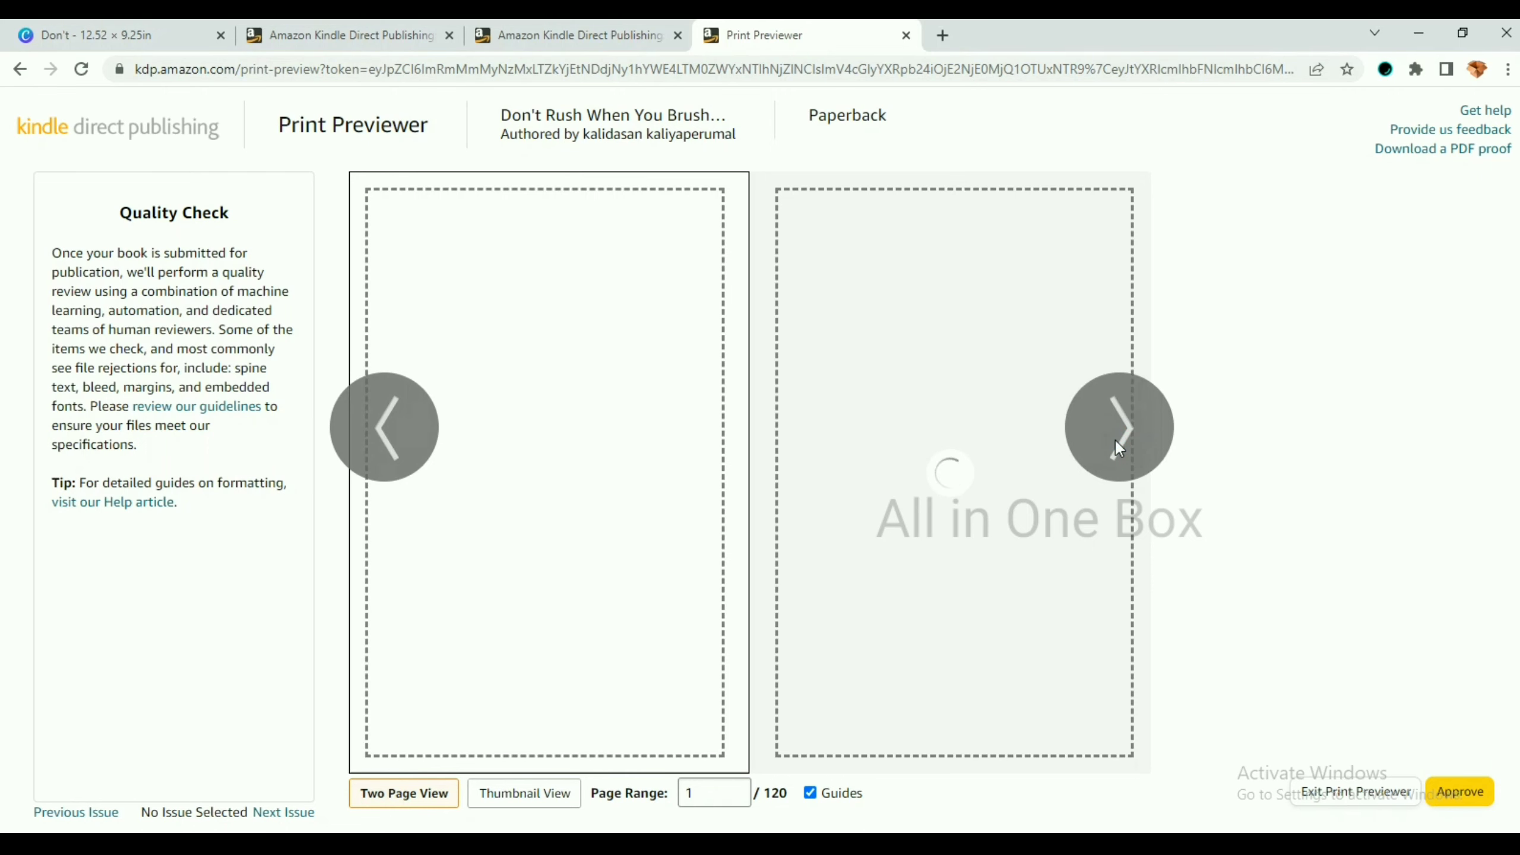
pyautogui.click(1116, 441)
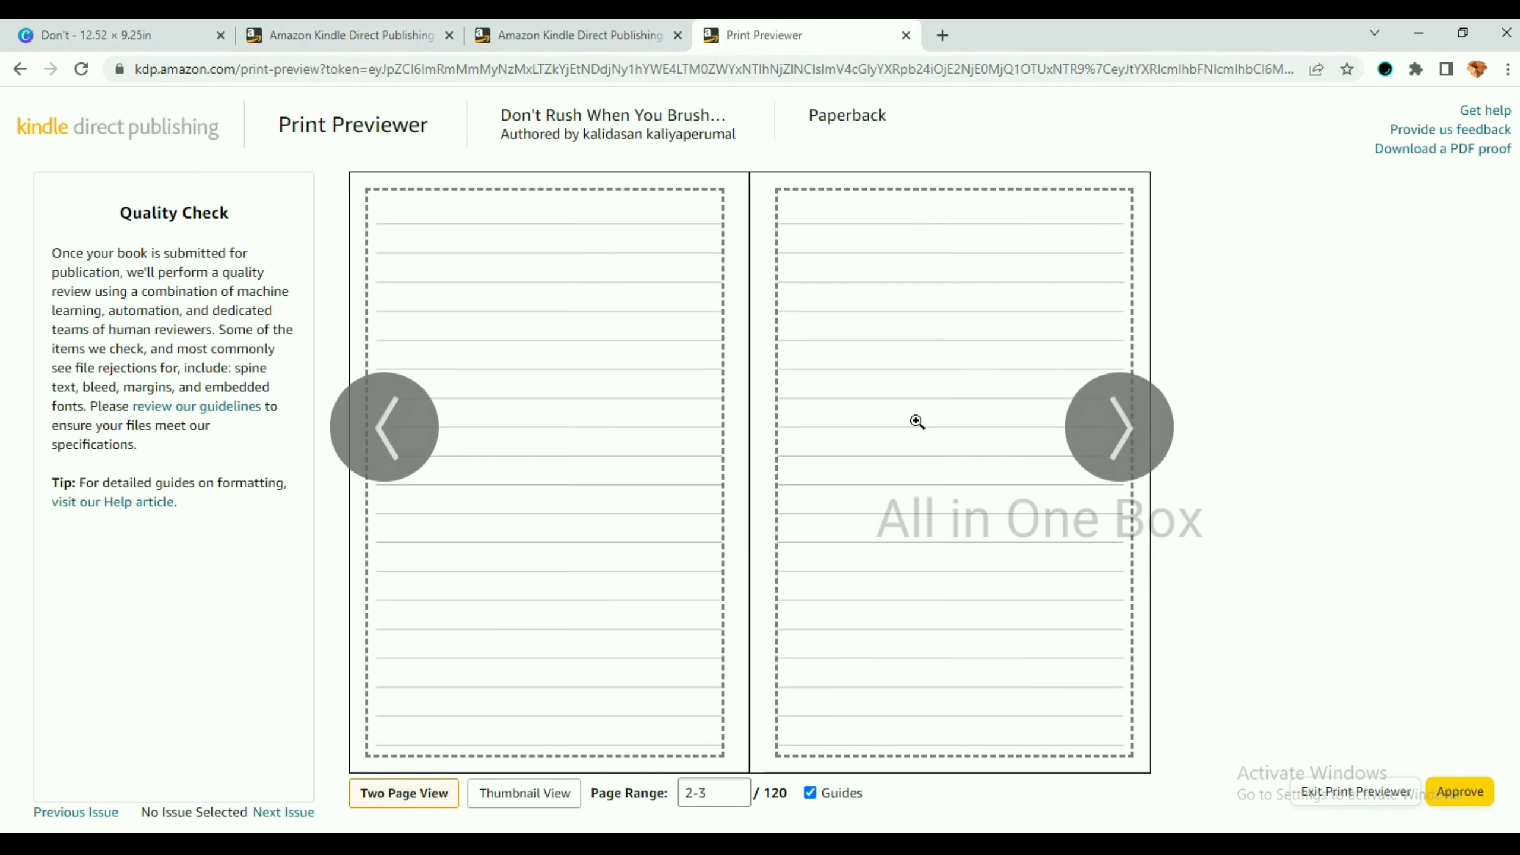
pyautogui.click(1100, 410)
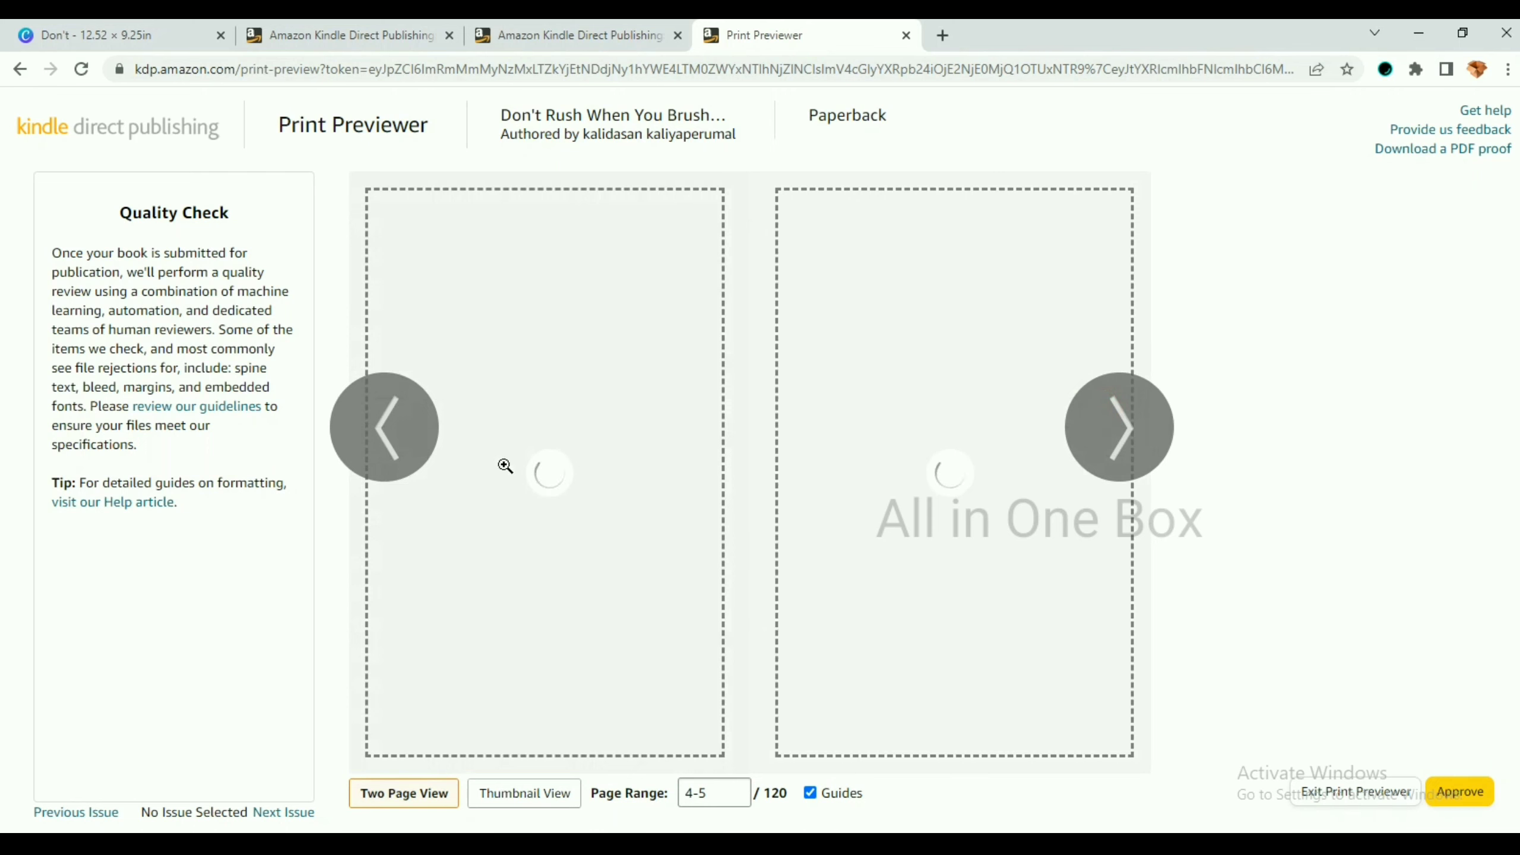
pyautogui.click(396, 439)
pyautogui.click(396, 439)
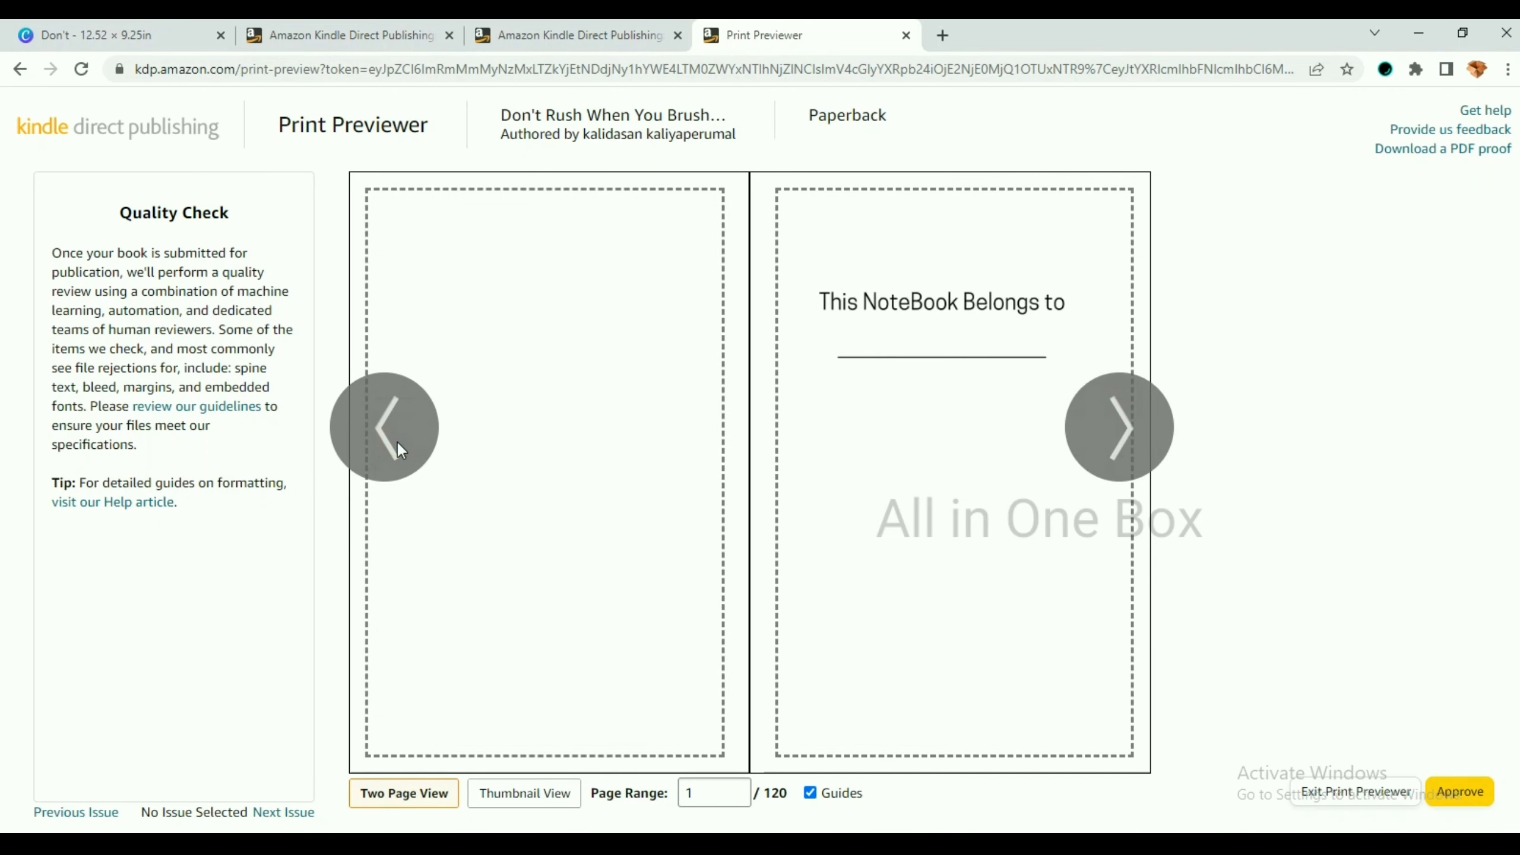
pyautogui.click(396, 440)
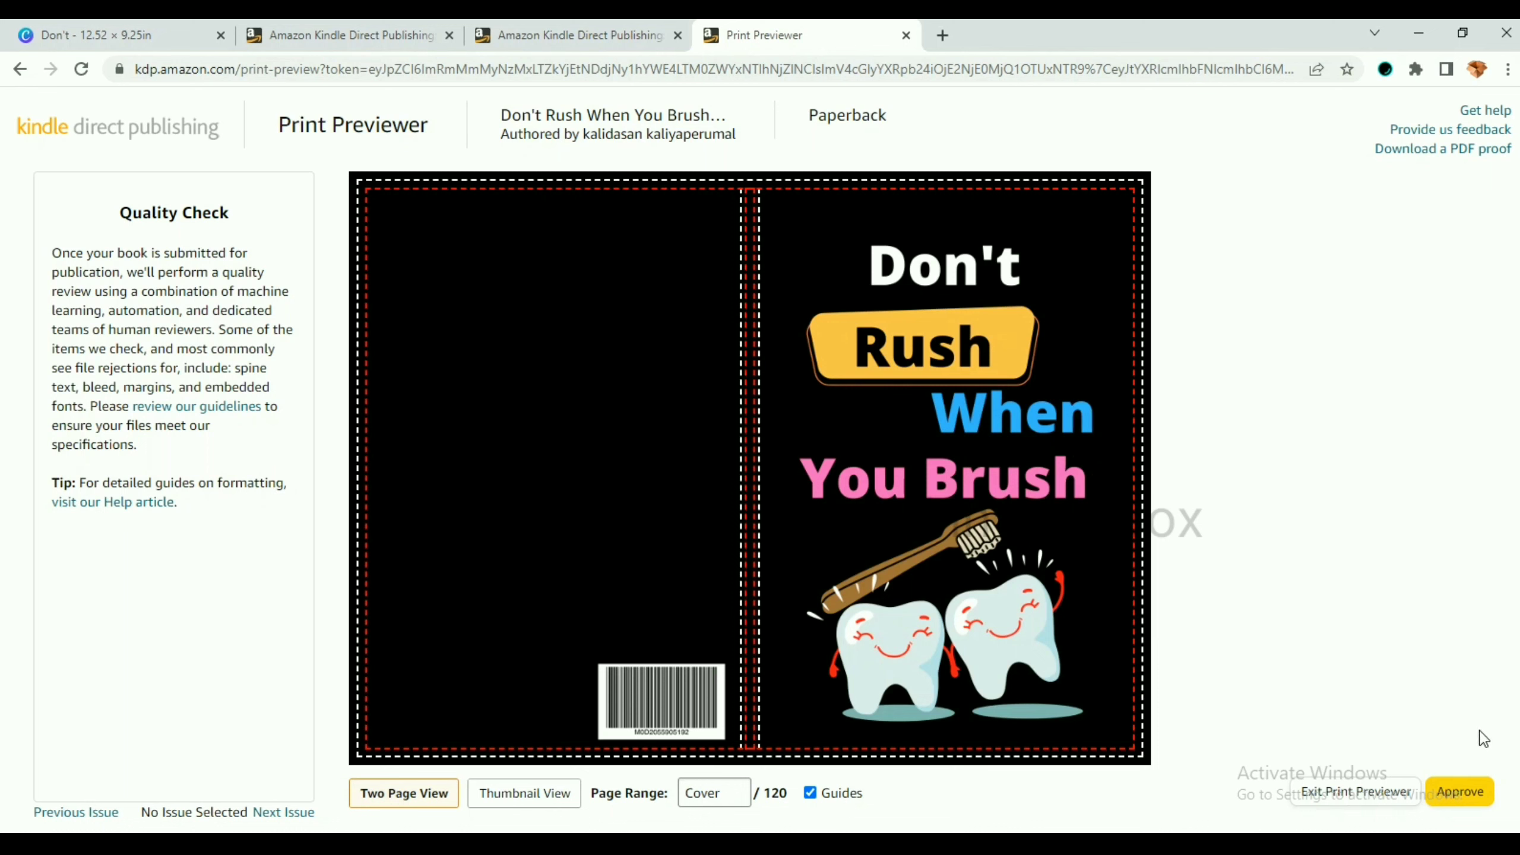
pyautogui.click(1450, 791)
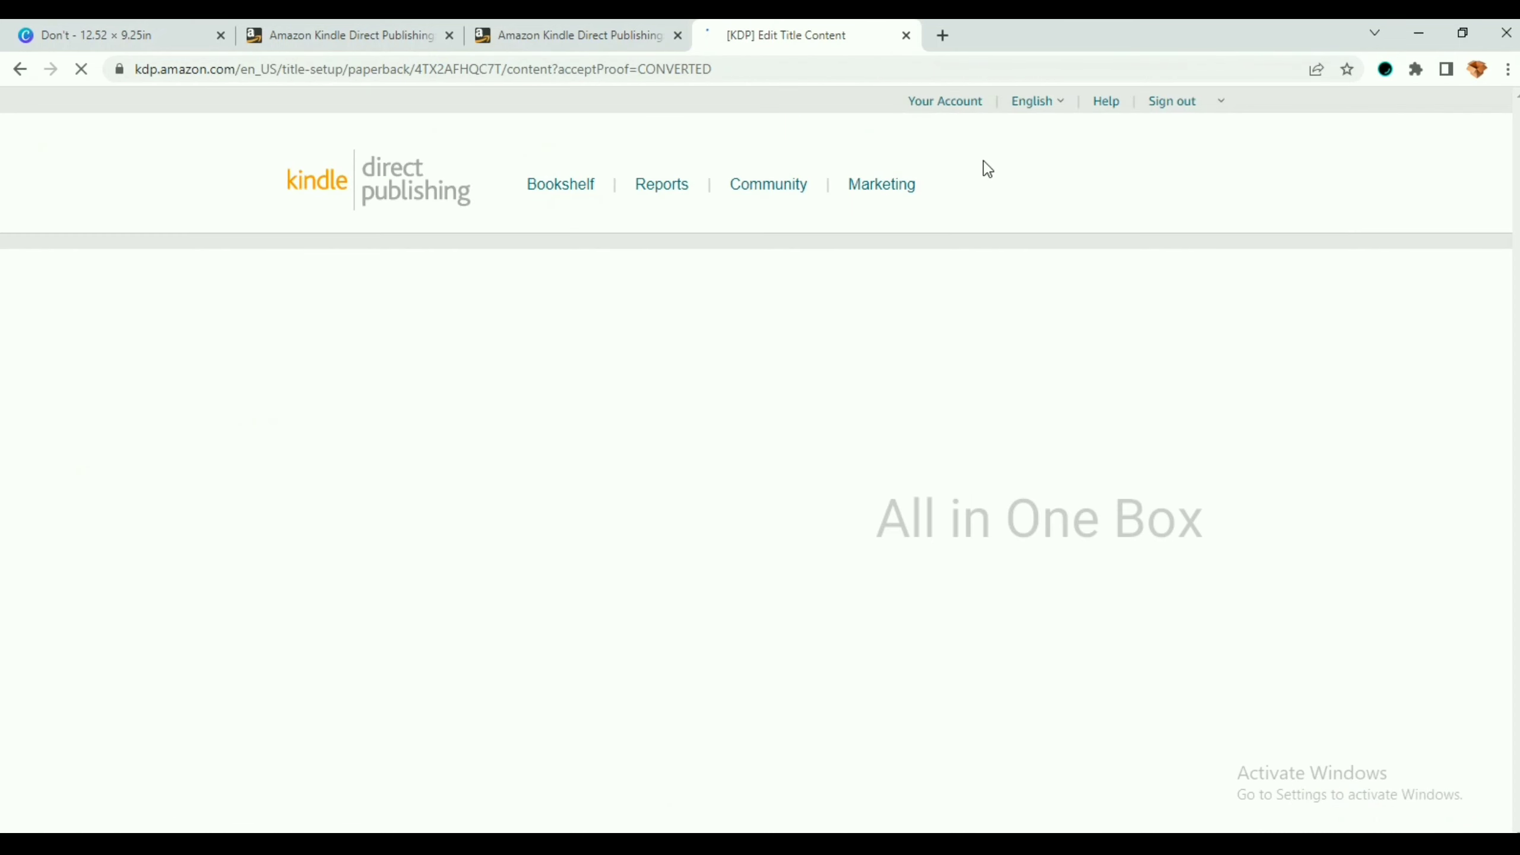
# - Review the print options and summary on the Paperback Content page, and save and continue to the pricing page
pyautogui.scroll(-3, 1035, 326)
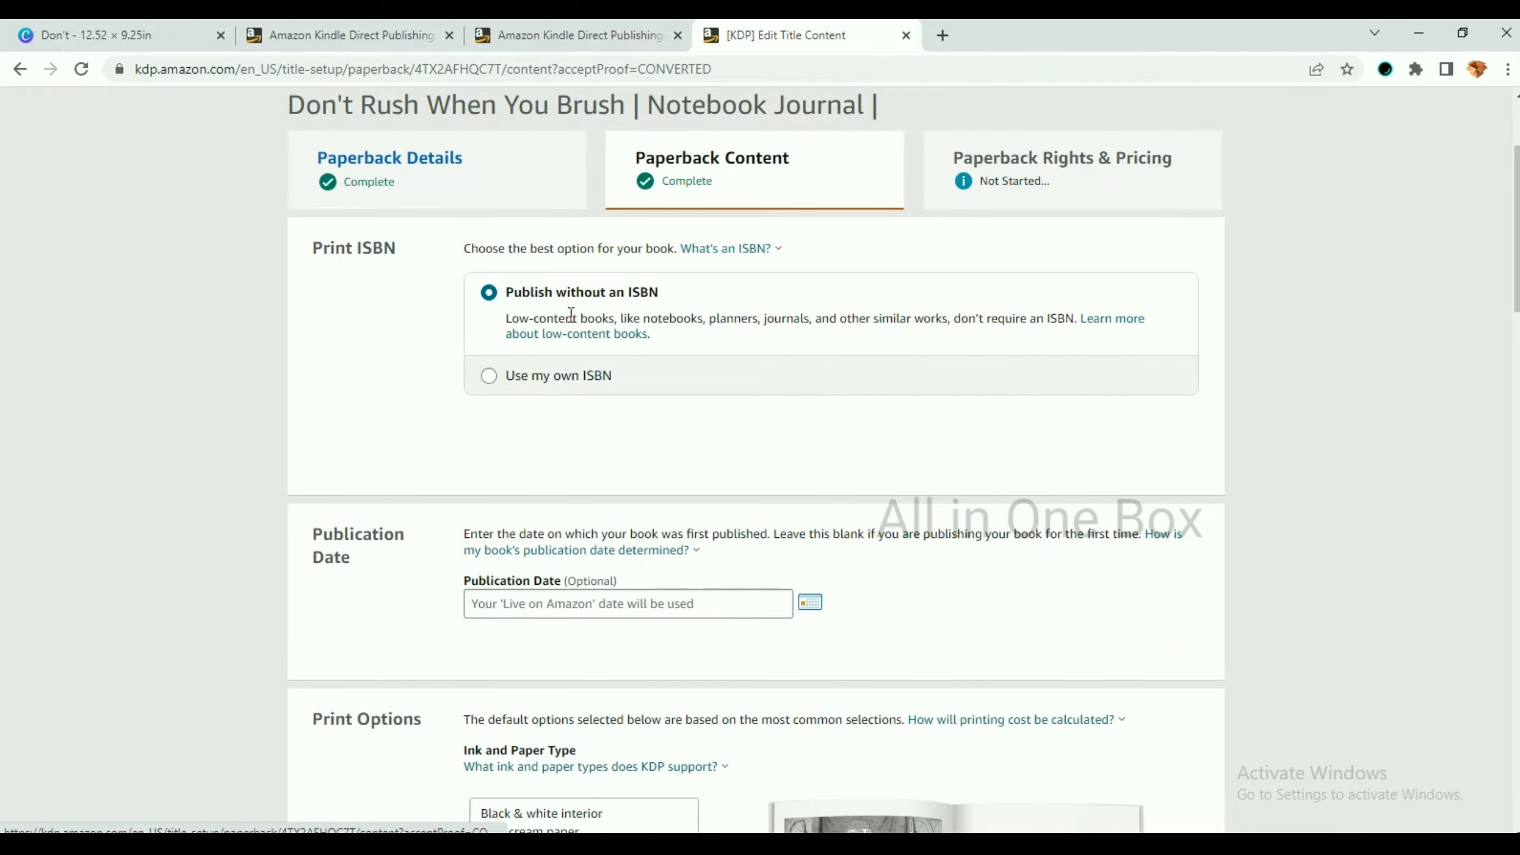
pyautogui.scroll(-9, 899, 258)
pyautogui.scroll(7, 906, 254)
pyautogui.scroll(-5, 912, 240)
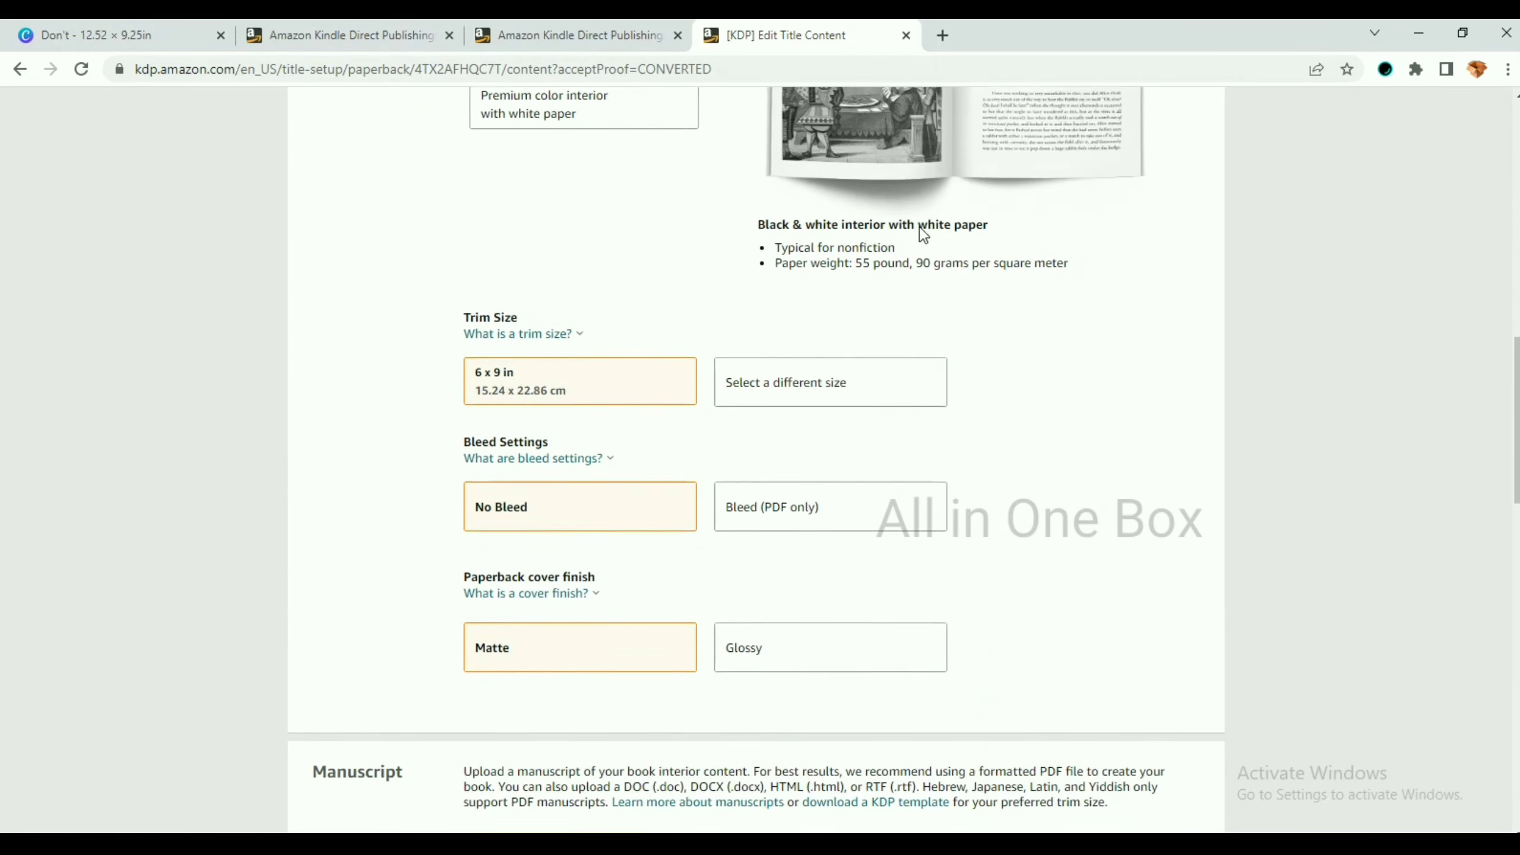
pyautogui.scroll(-18, 923, 233)
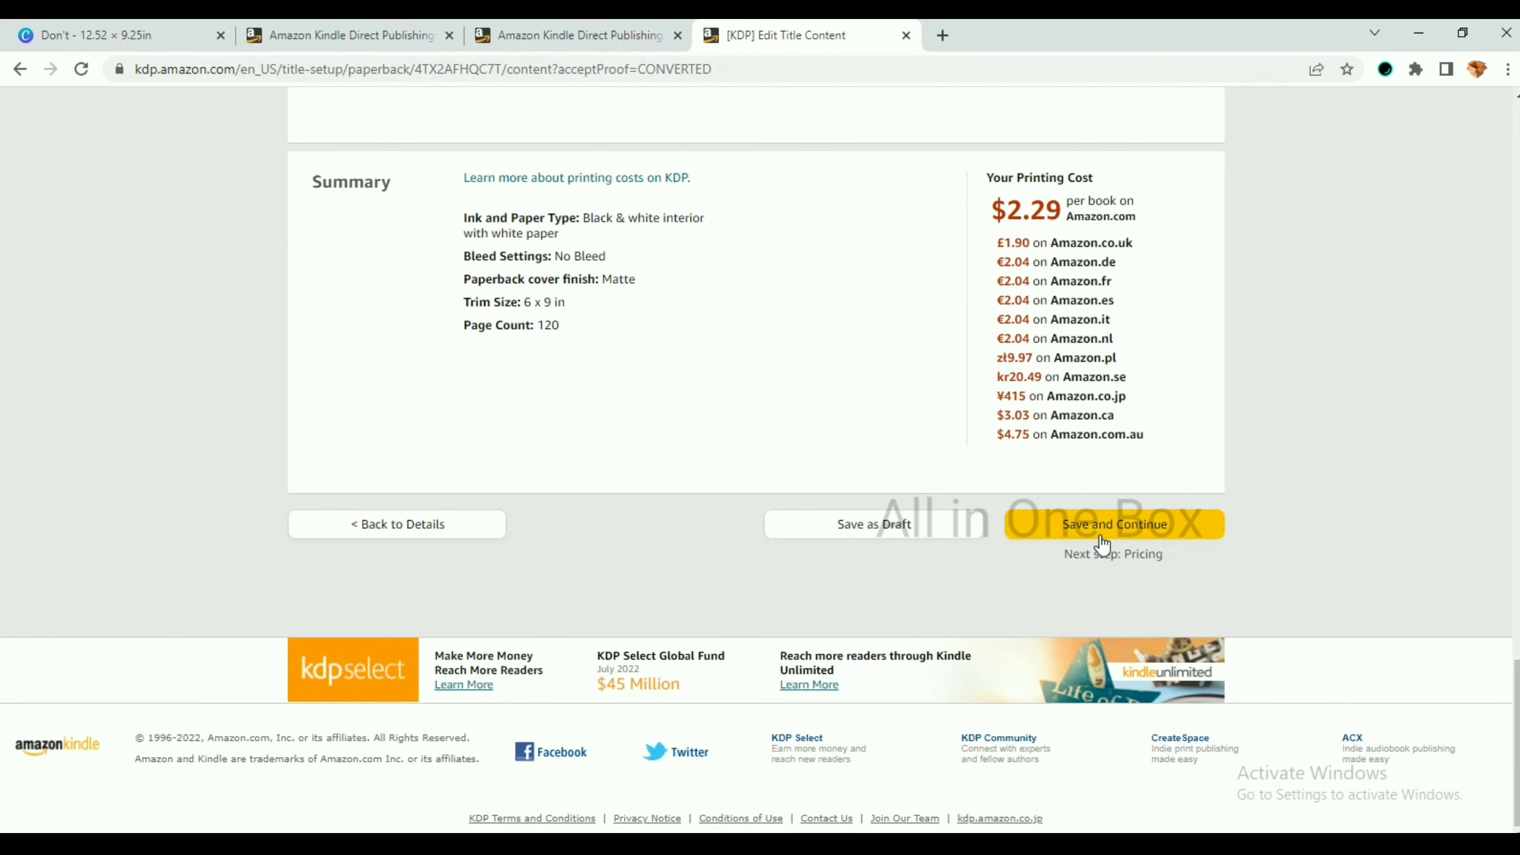
pyautogui.click(1102, 539)
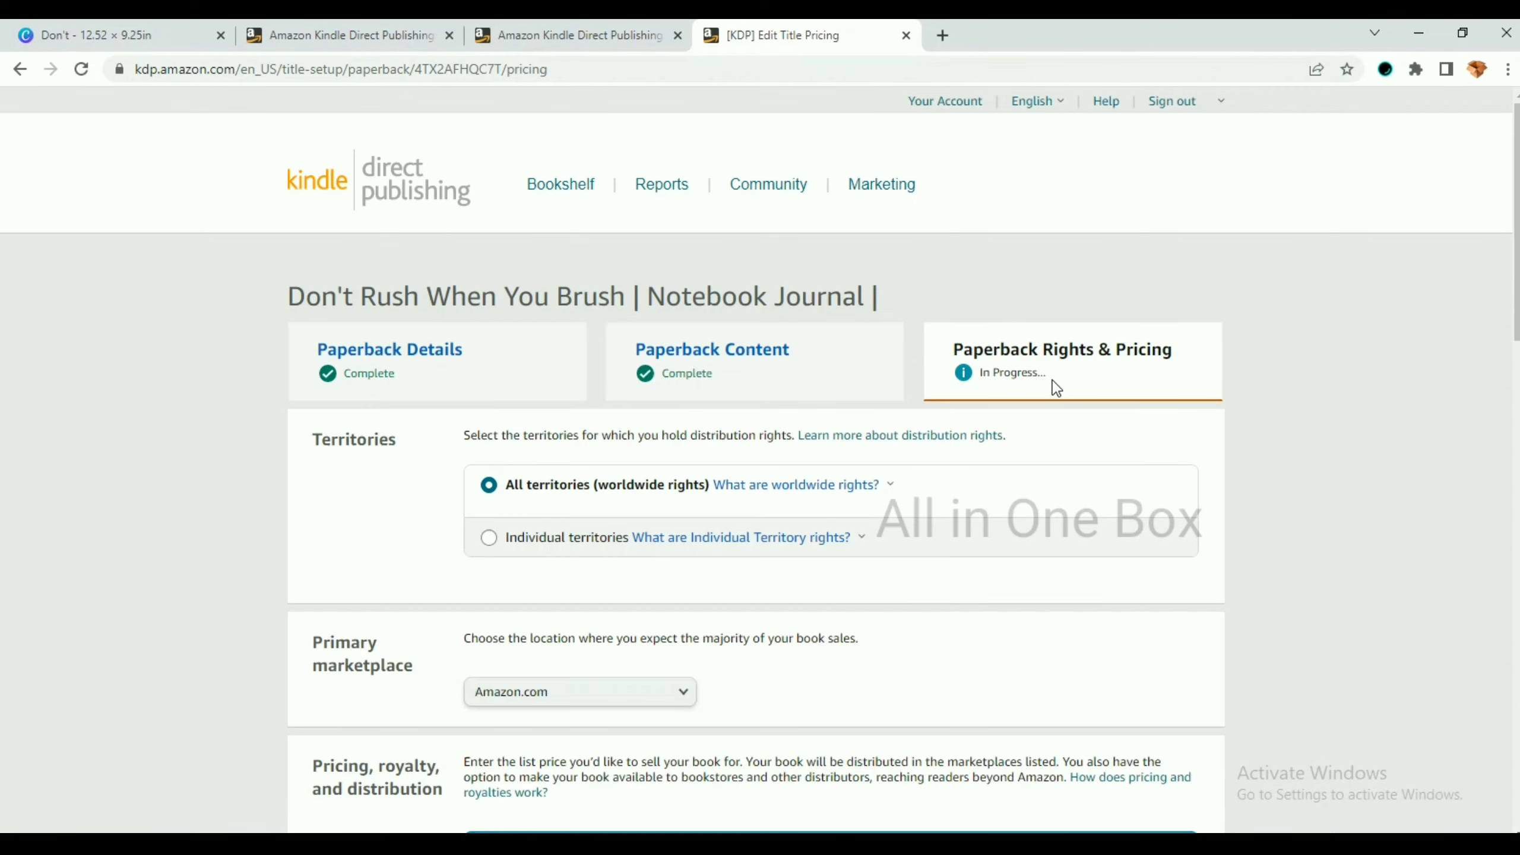
# - Set the Amazon.com list price of the paperback to 6.39 USD
pyautogui.scroll(-2, 1057, 387)
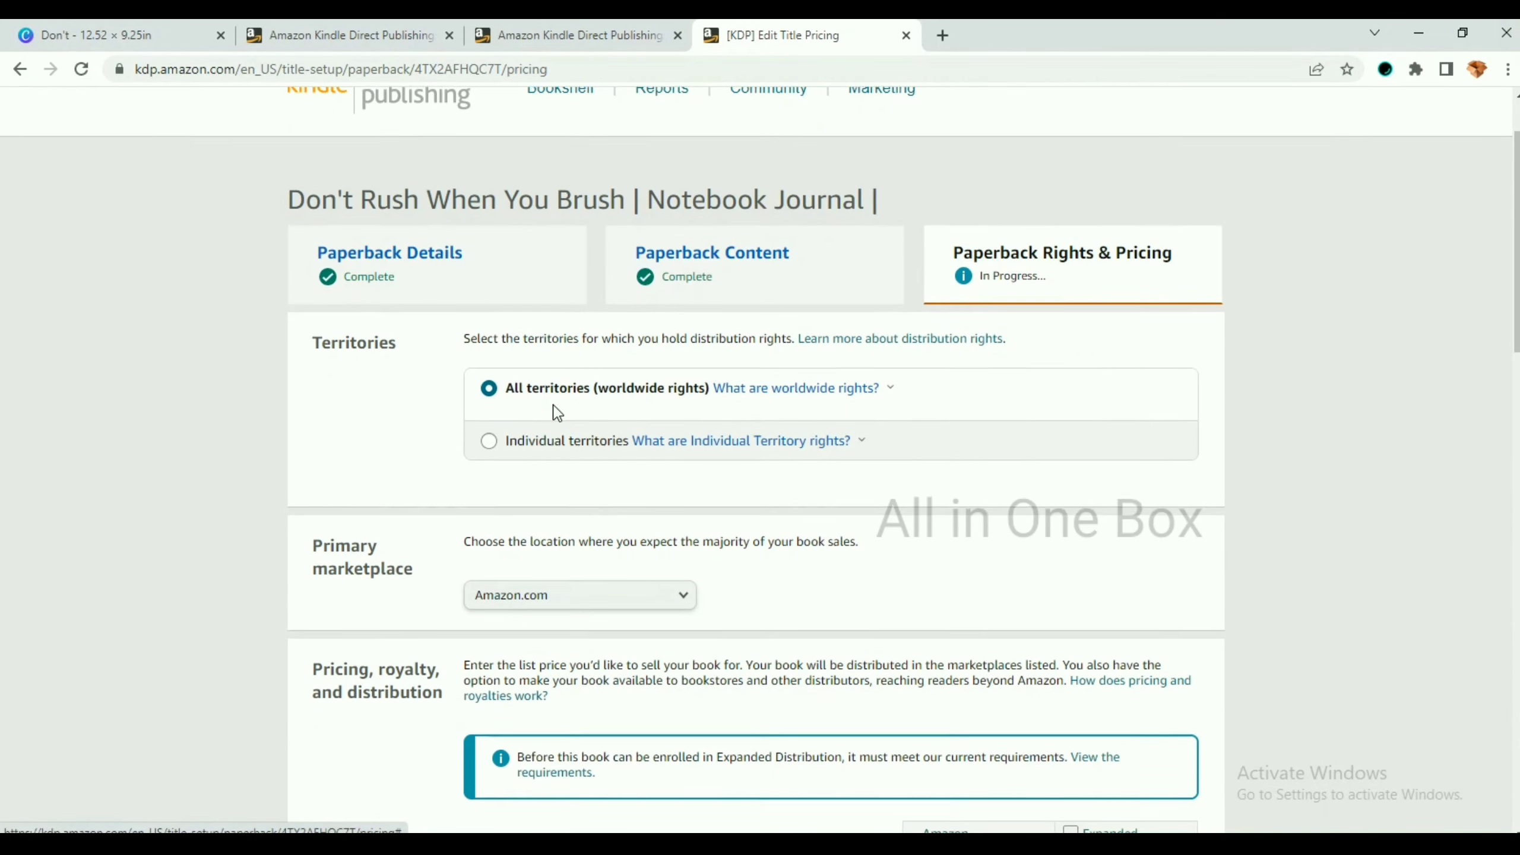
pyautogui.scroll(-2, 556, 413)
pyautogui.scroll(-5, 556, 413)
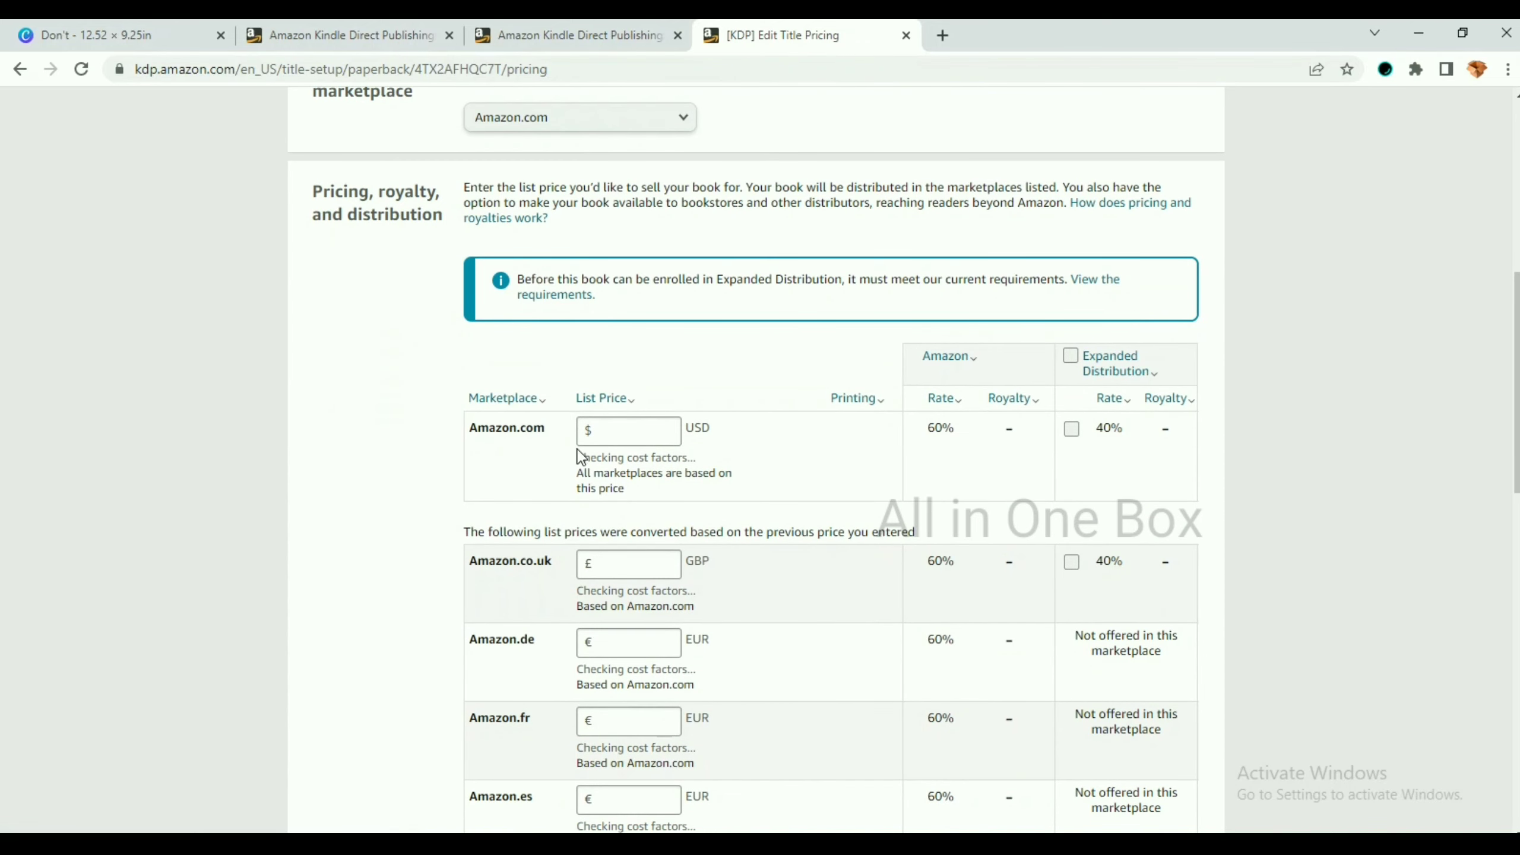
pyautogui.click(657, 432)
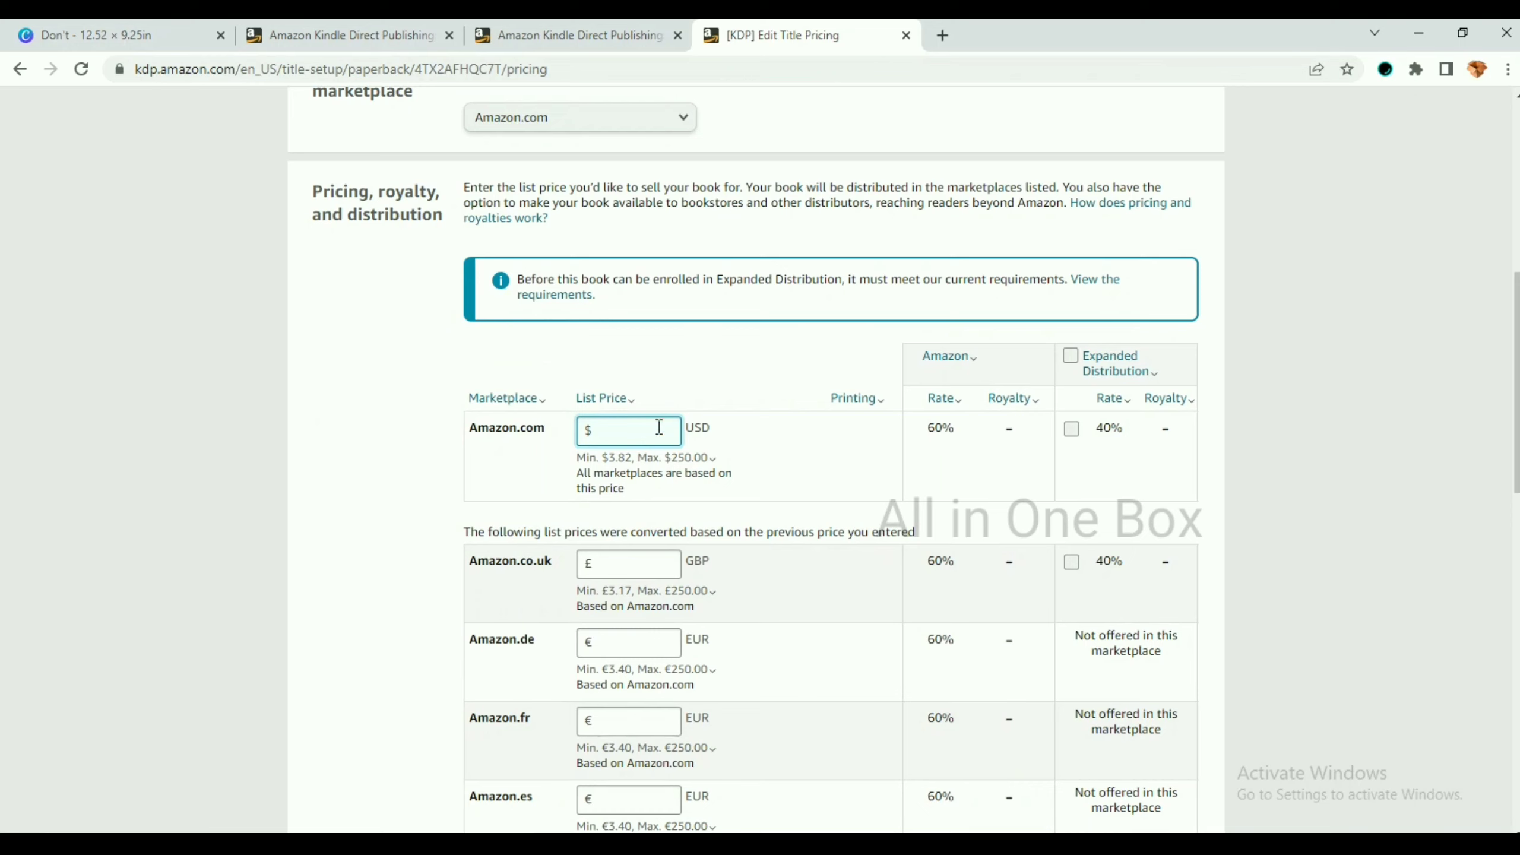
pyautogui.write('6.39')
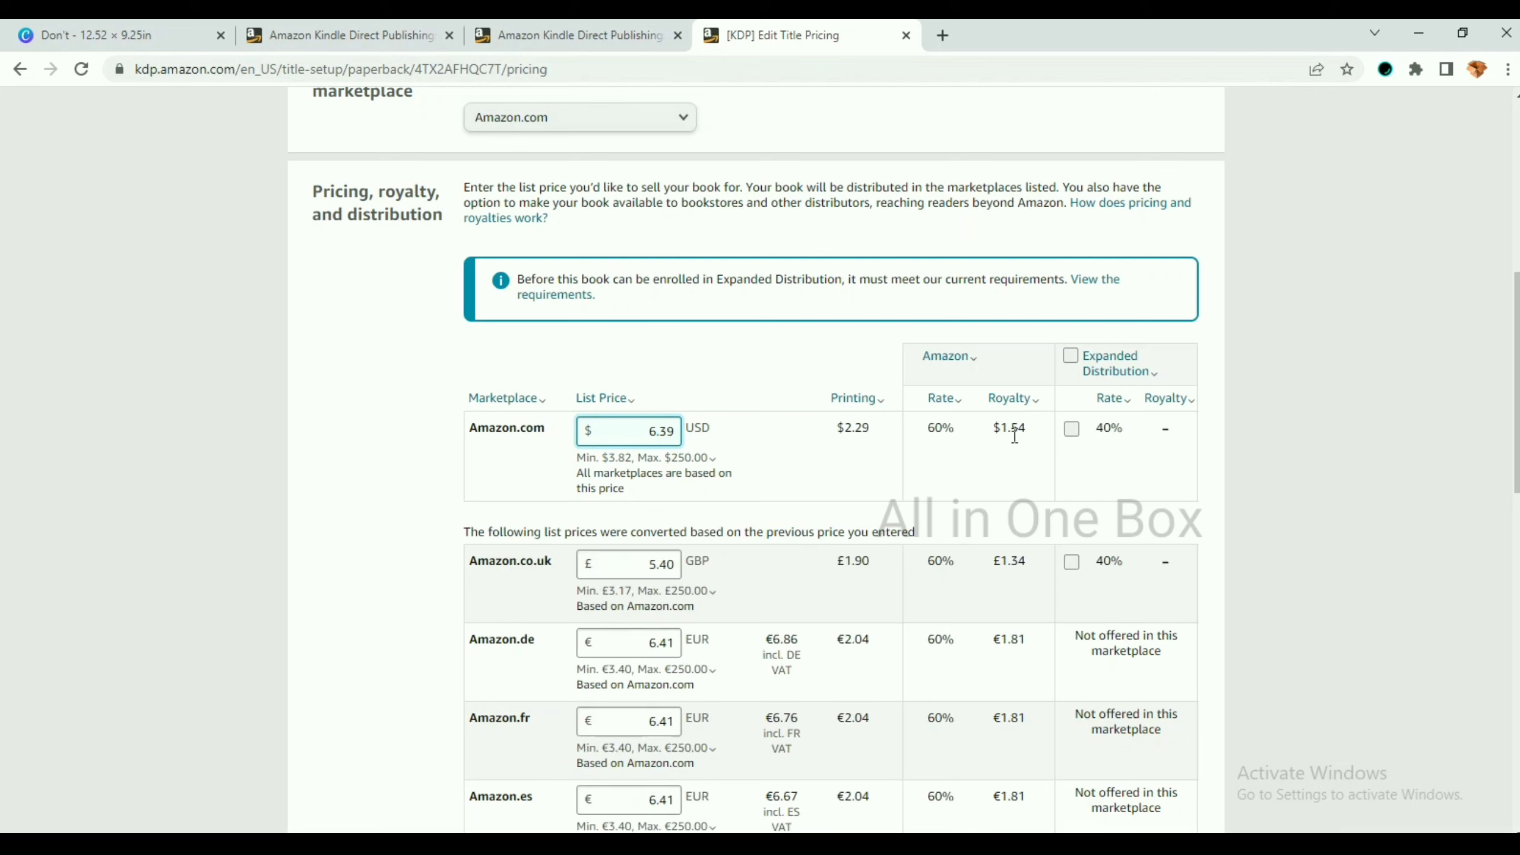
# - Read the minimum list price notes for Amazon.com and Amazon.co.uk, and examine the marketplaces' converted prices, royalties and the publishing terms
pyautogui.click(673, 458)
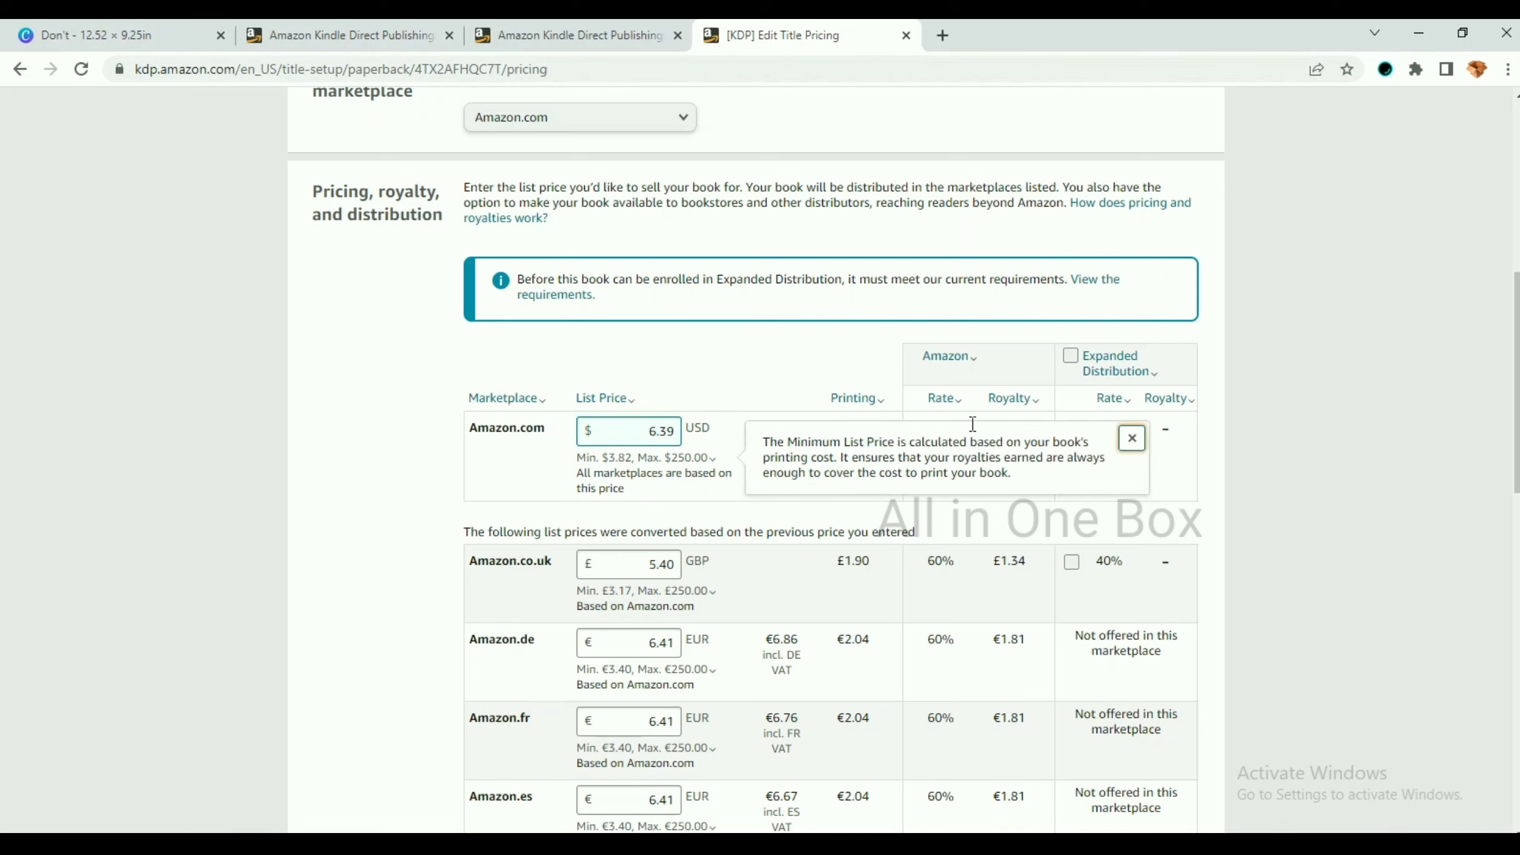
pyautogui.click(1131, 440)
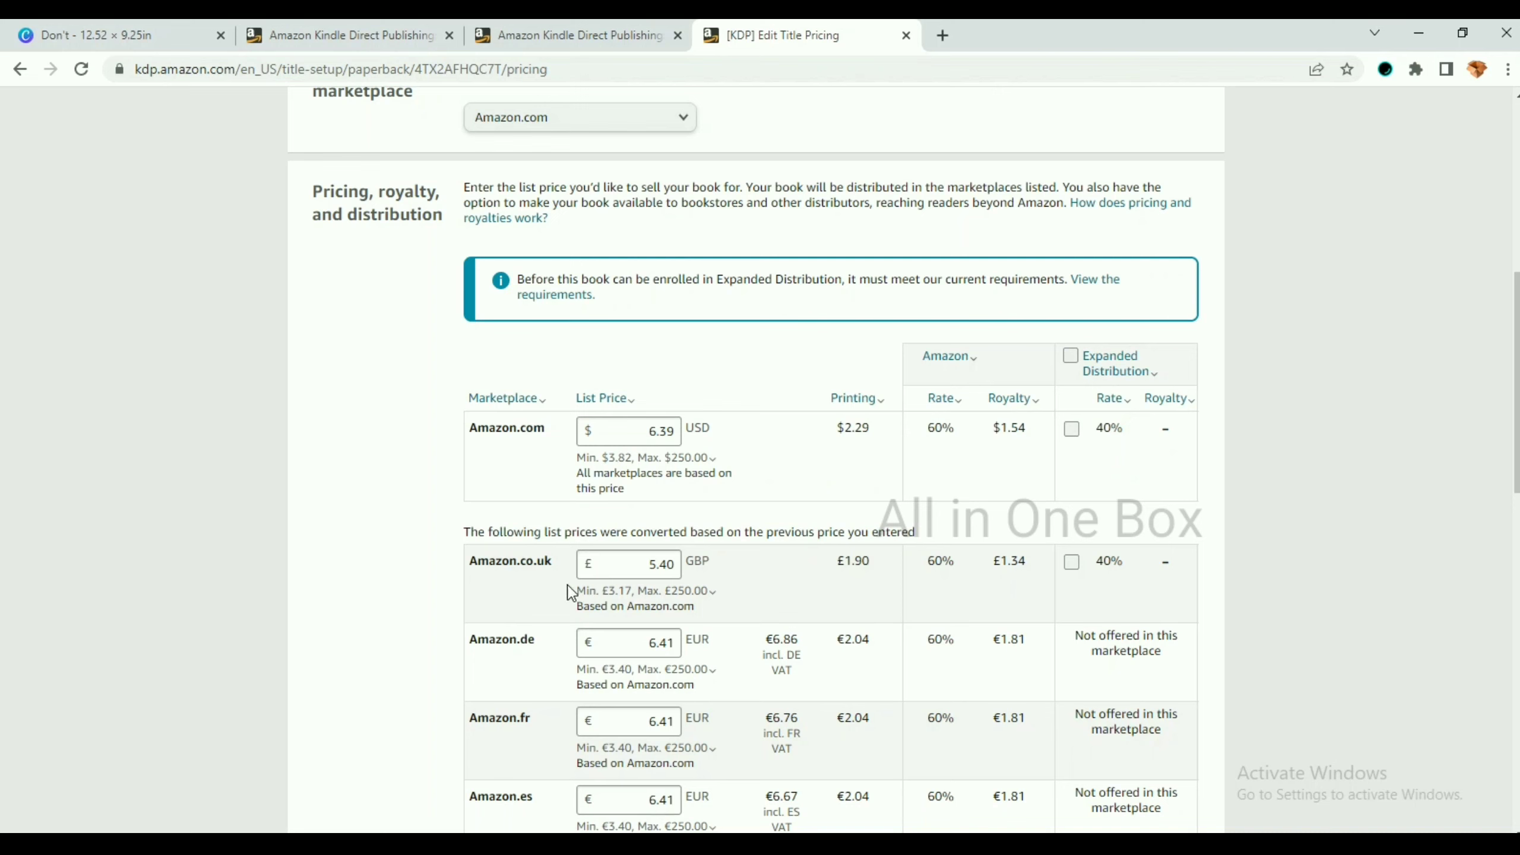
pyautogui.click(647, 591)
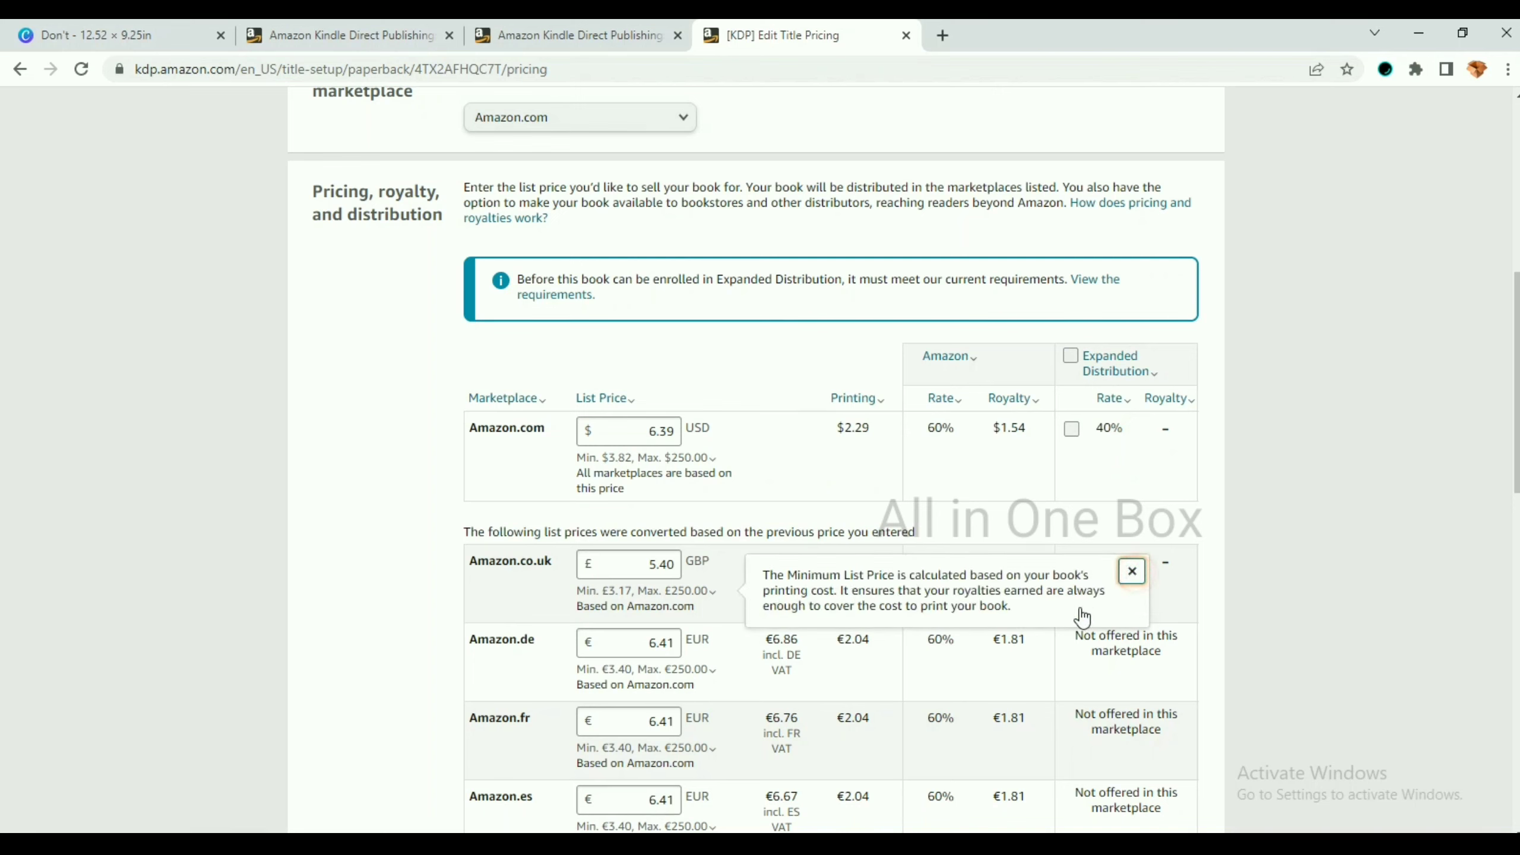
pyautogui.click(1128, 569)
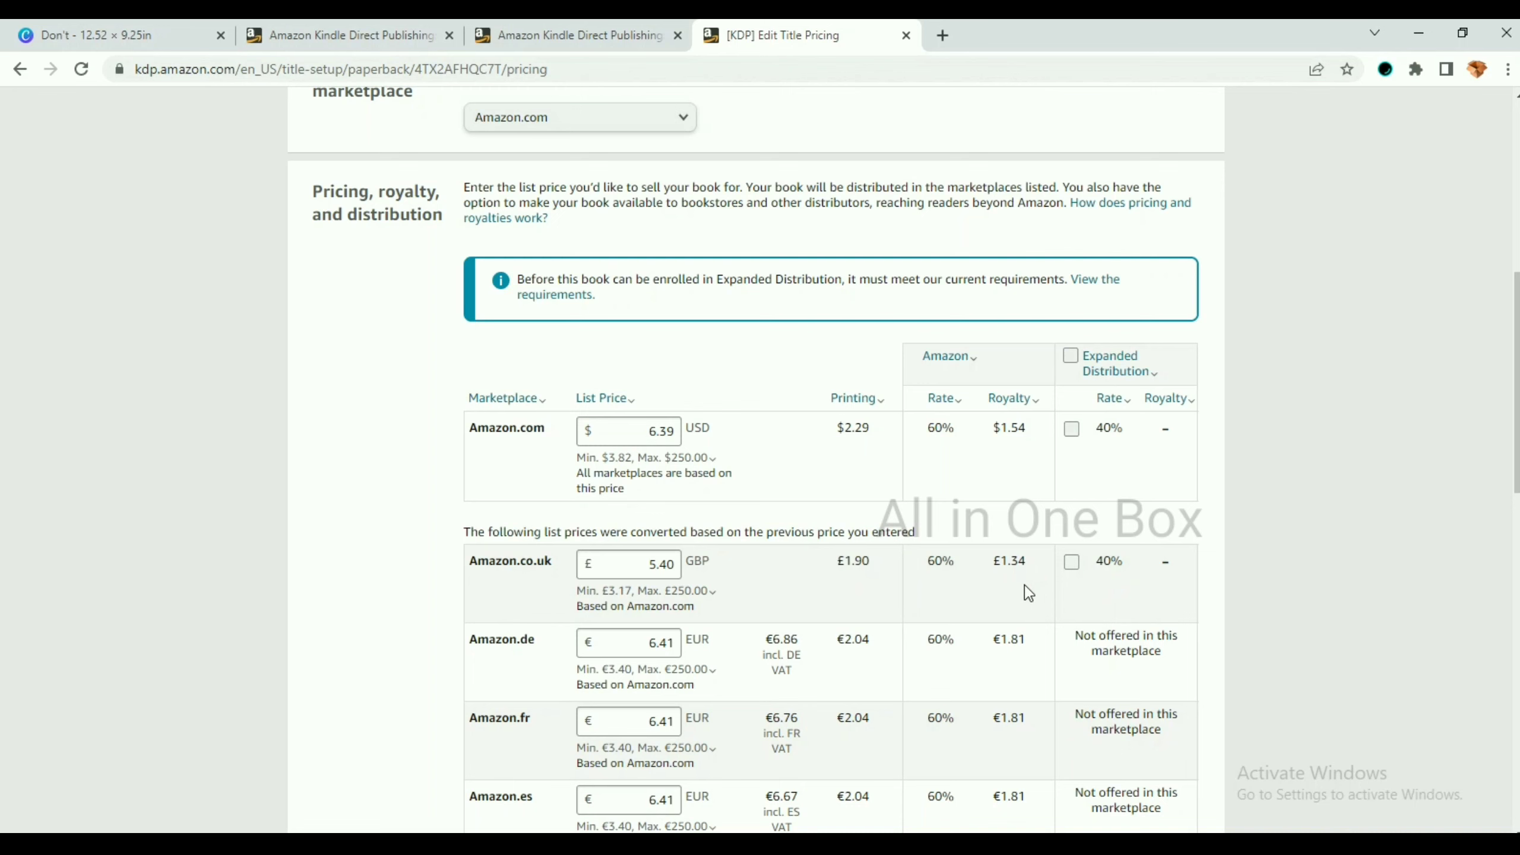
pyautogui.scroll(-5, 1028, 599)
pyautogui.scroll(-3, 1011, 509)
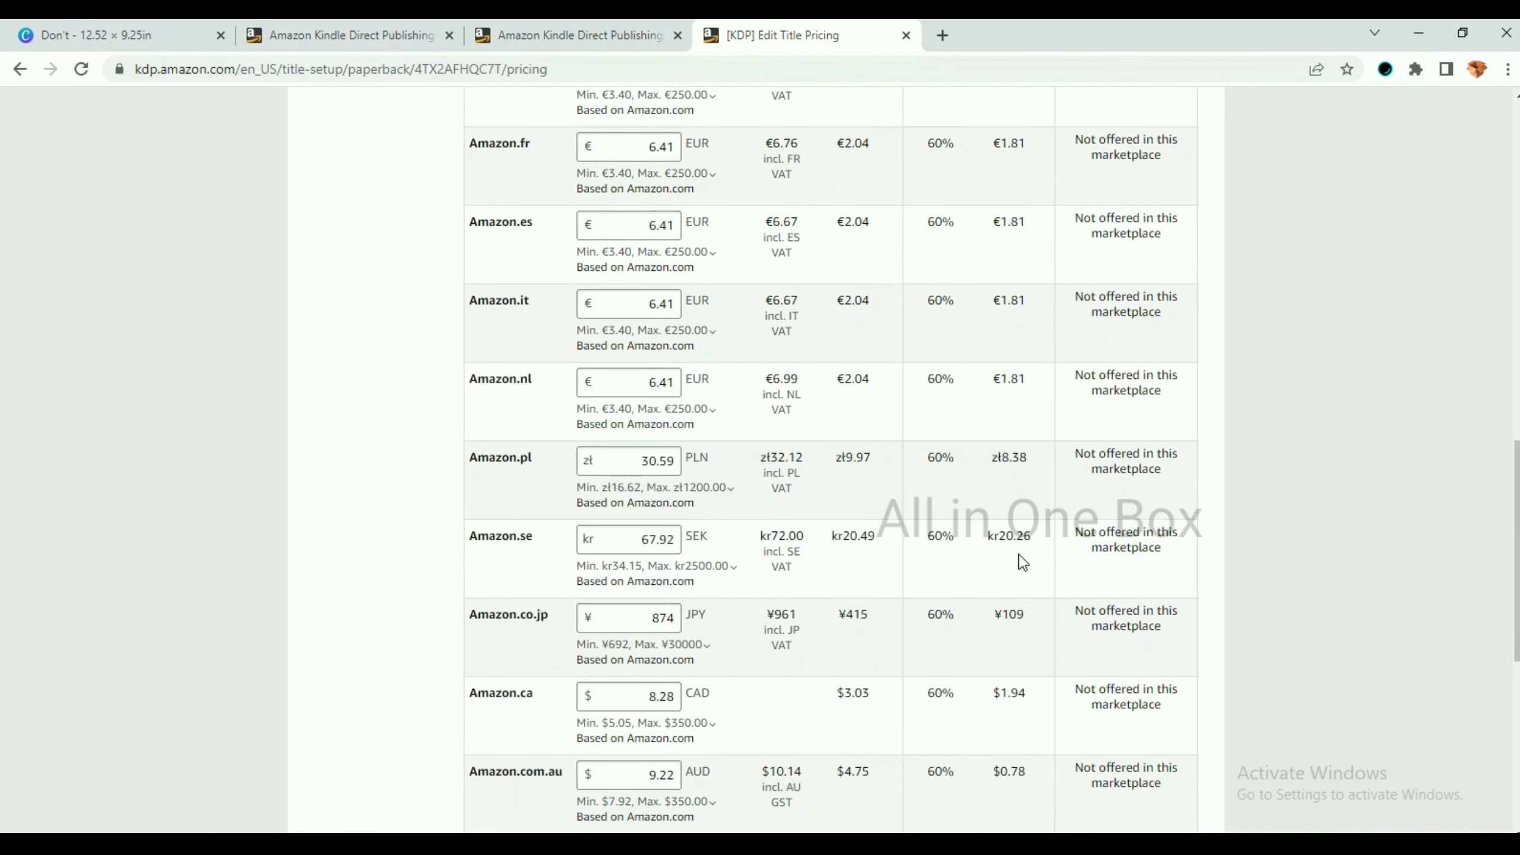
pyautogui.scroll(8, 1028, 556)
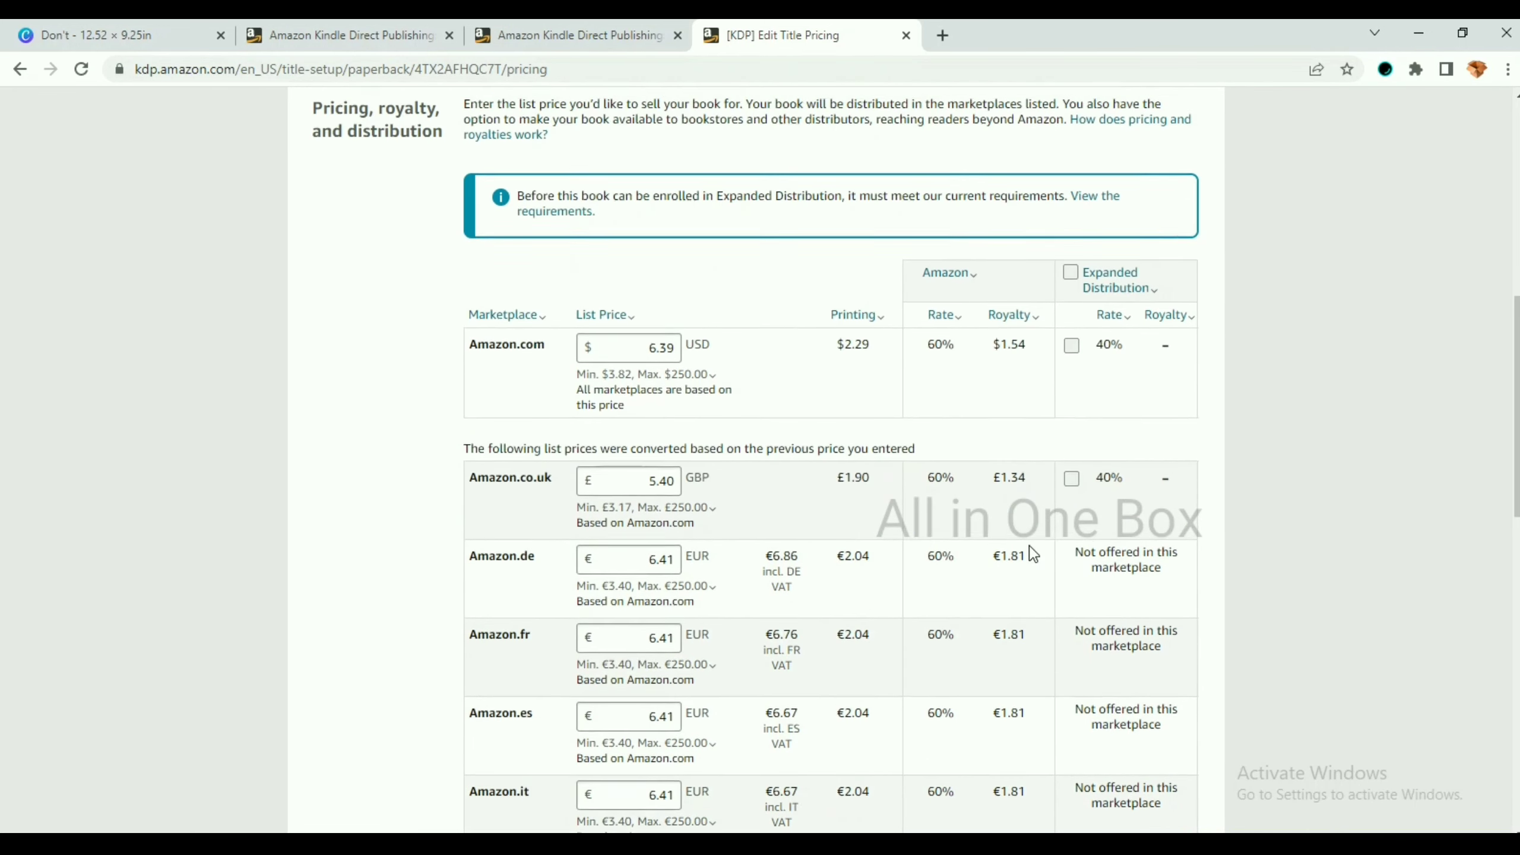
pyautogui.scroll(1, 1031, 553)
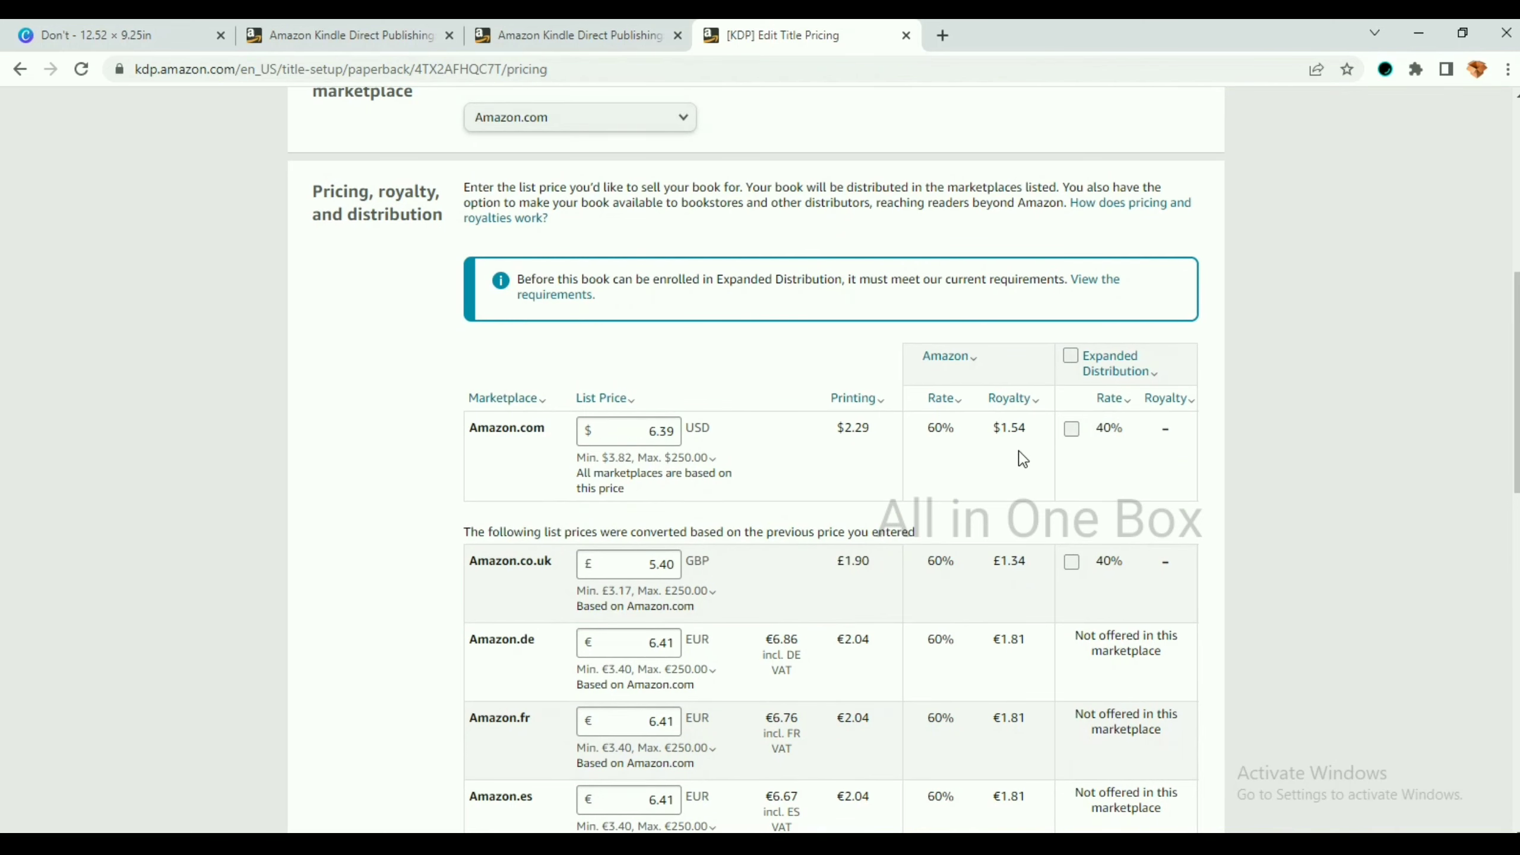
pyautogui.scroll(-20, 1022, 457)
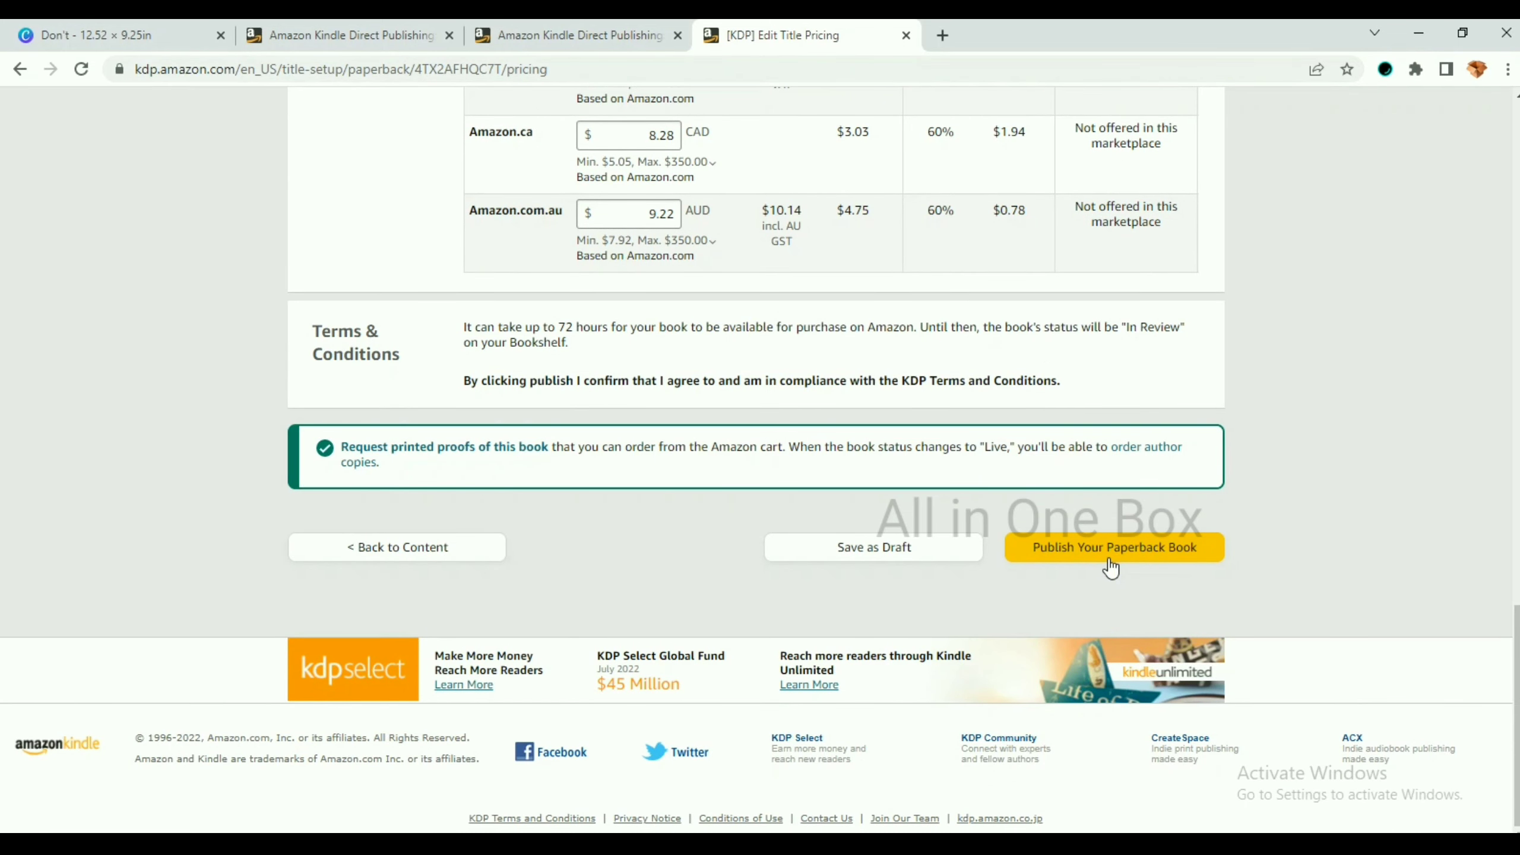
# - Switch to the KDP Bookshelf and open the publishing status details of the "Don't Rush When You Brush" paperback
pyautogui.click(656, 30)
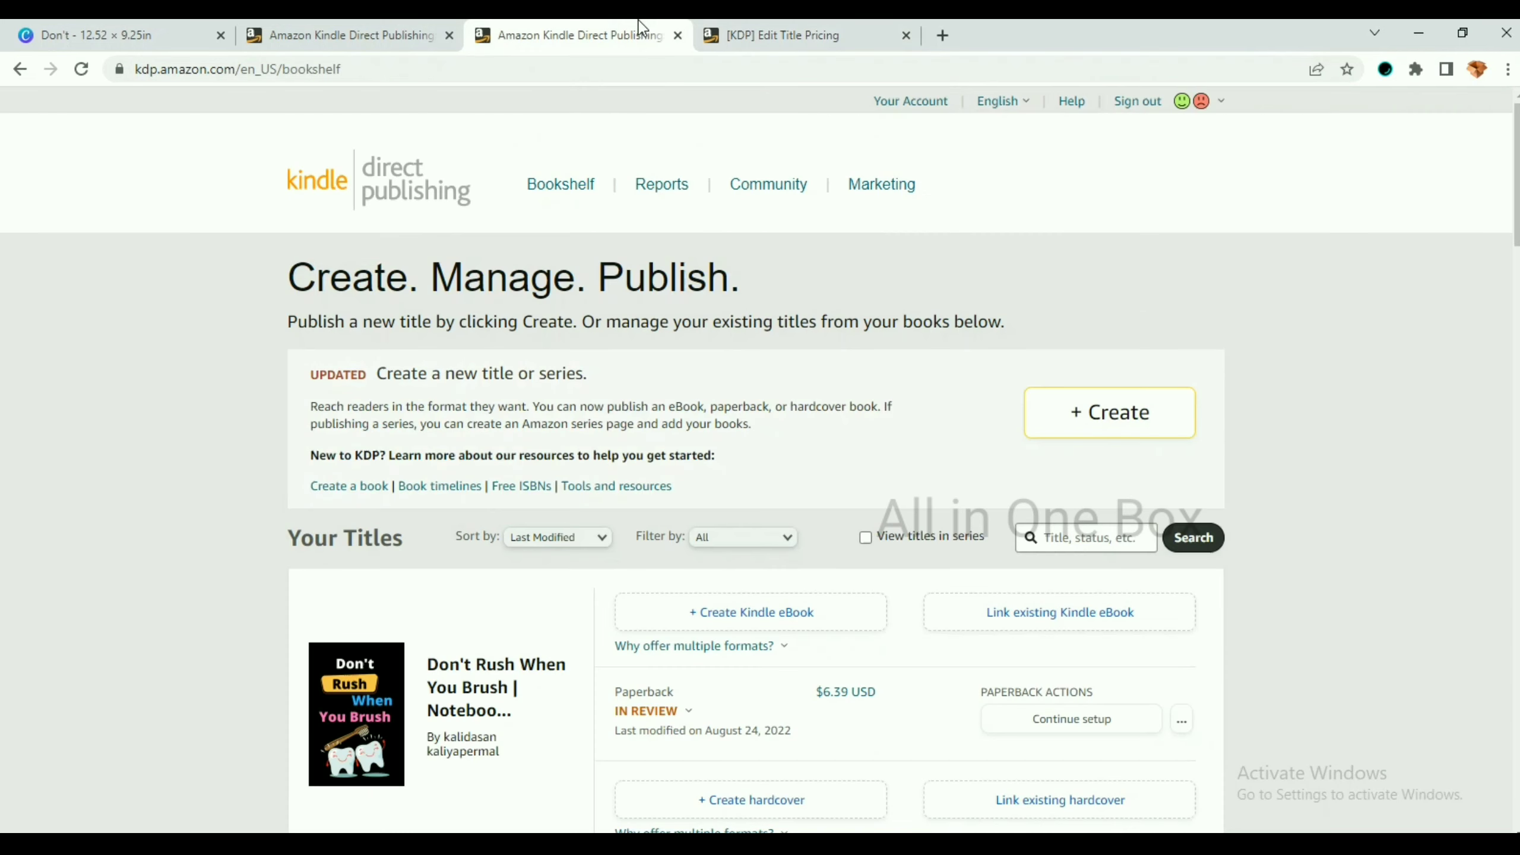
pyautogui.scroll(-4, 490, 453)
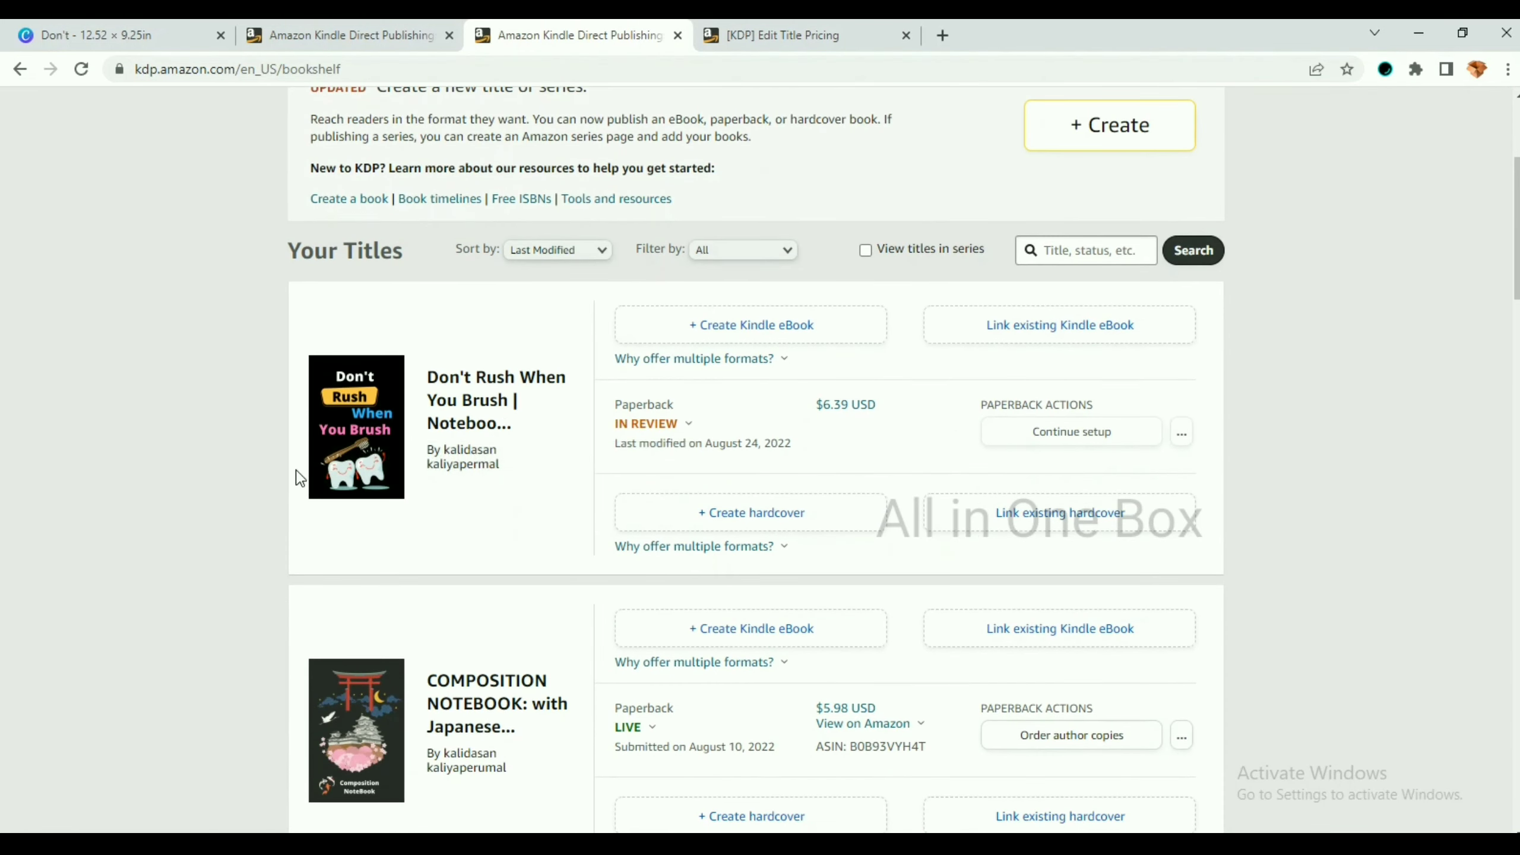
pyautogui.click(677, 422)
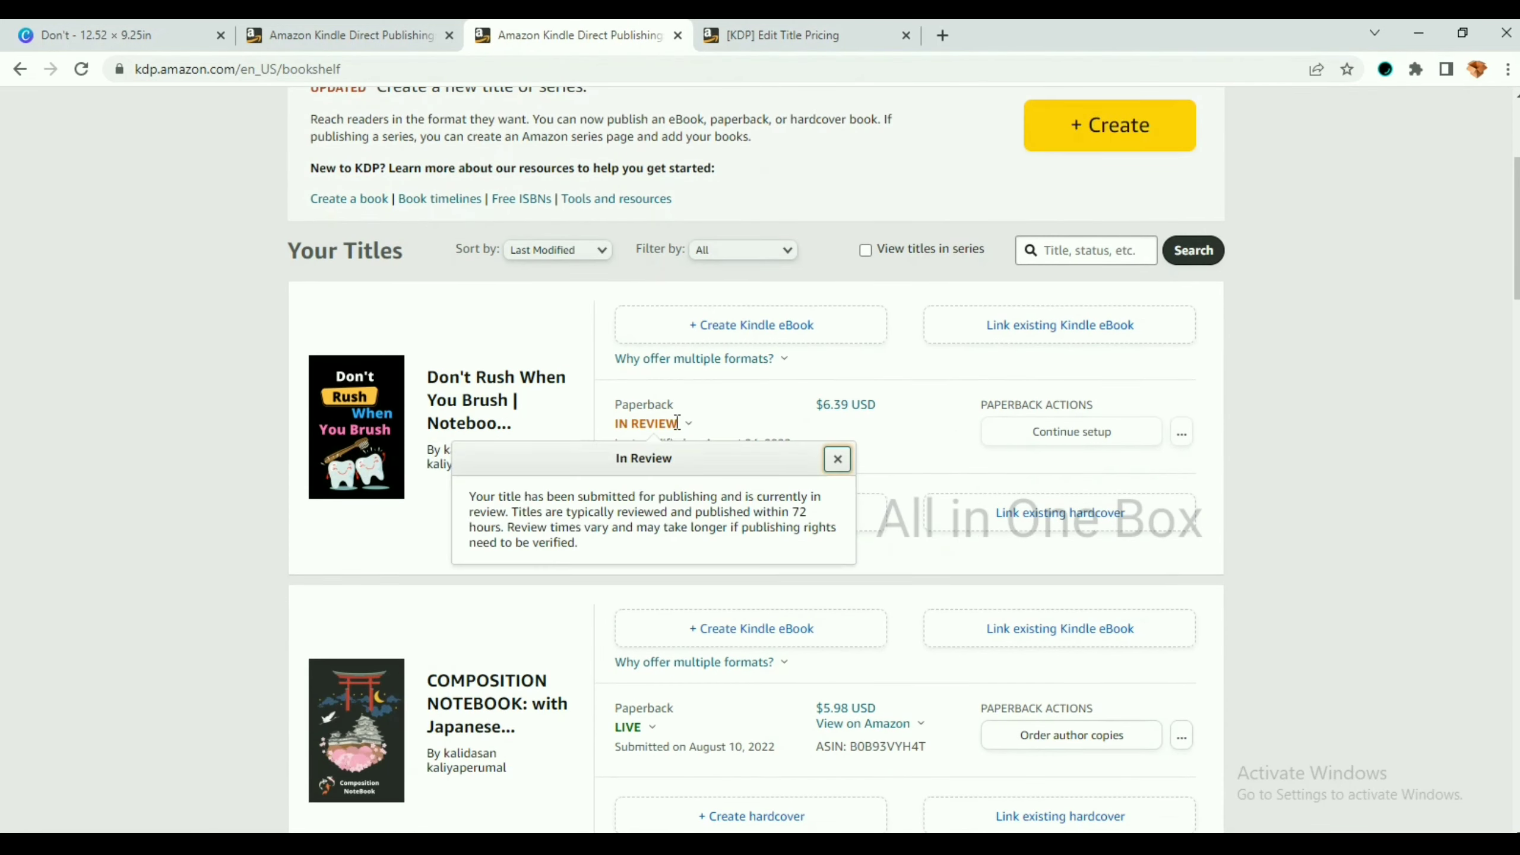